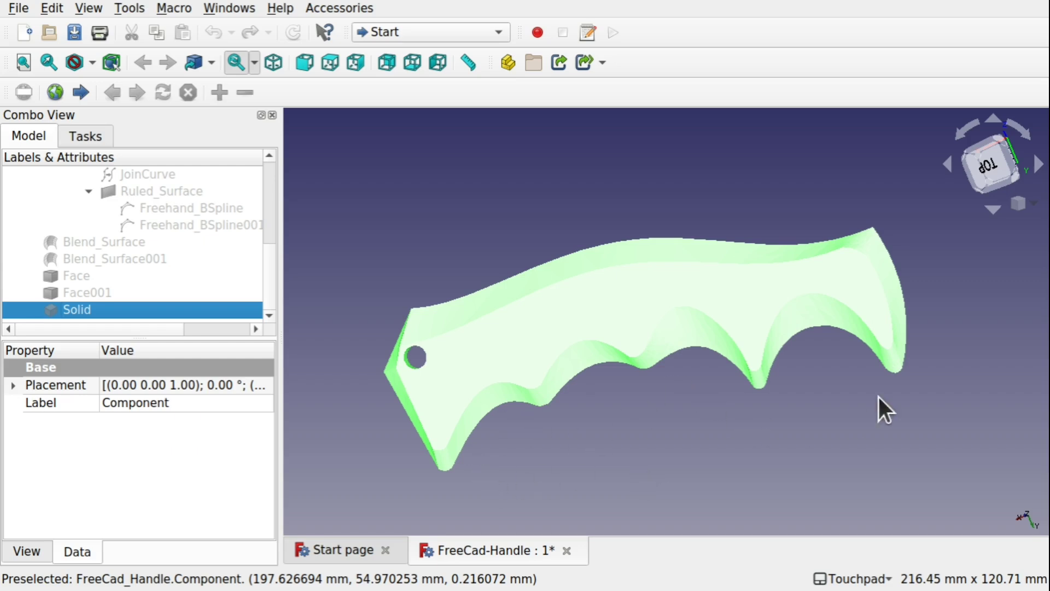
- Show the hidden Solid over the handle mesh and examine its curved faces and edges from several angles
{"action": "key", "text": "space"}
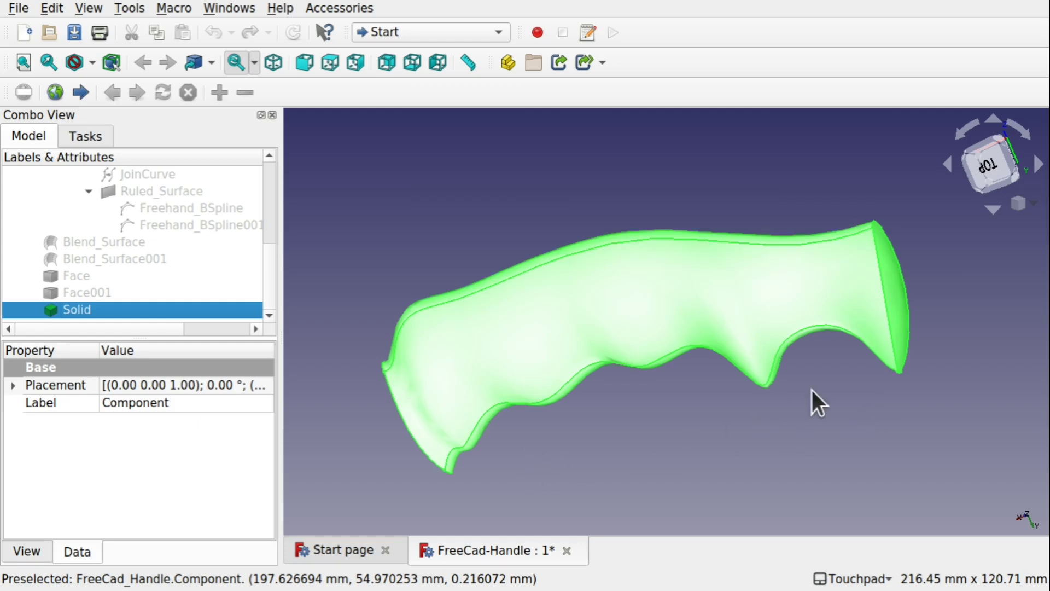
{"action": "left_click_drag", "start_coordinate": [778, 365], "coordinate": [599, 277], "text": "shift"}
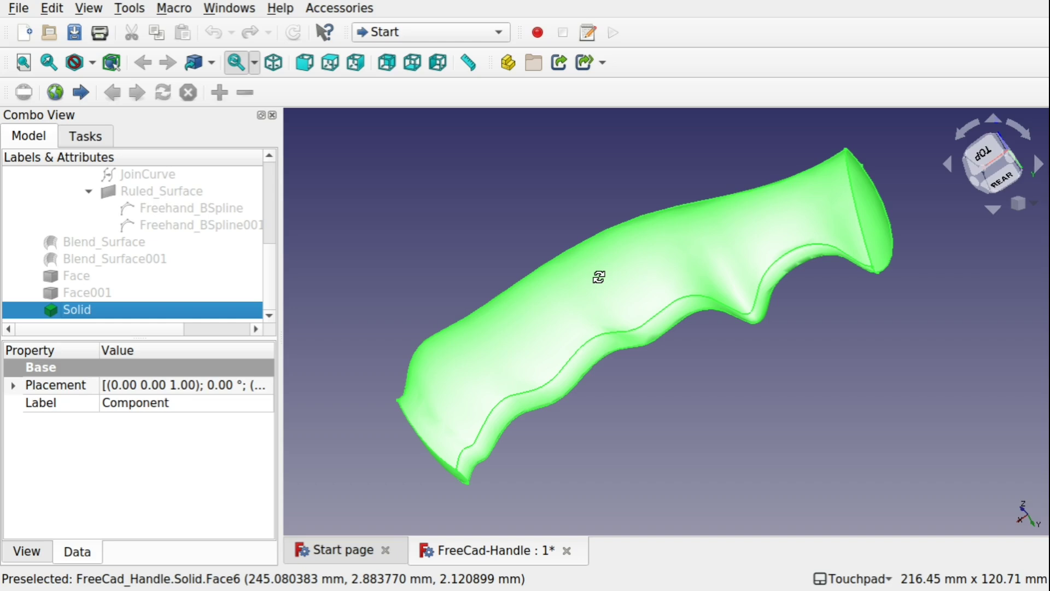
{"action": "left_click_drag", "start_coordinate": [633, 338], "coordinate": [629, 305], "text": "alt"}
{"action": "left_click_drag", "start_coordinate": [629, 304], "coordinate": [675, 370], "text": "shift"}
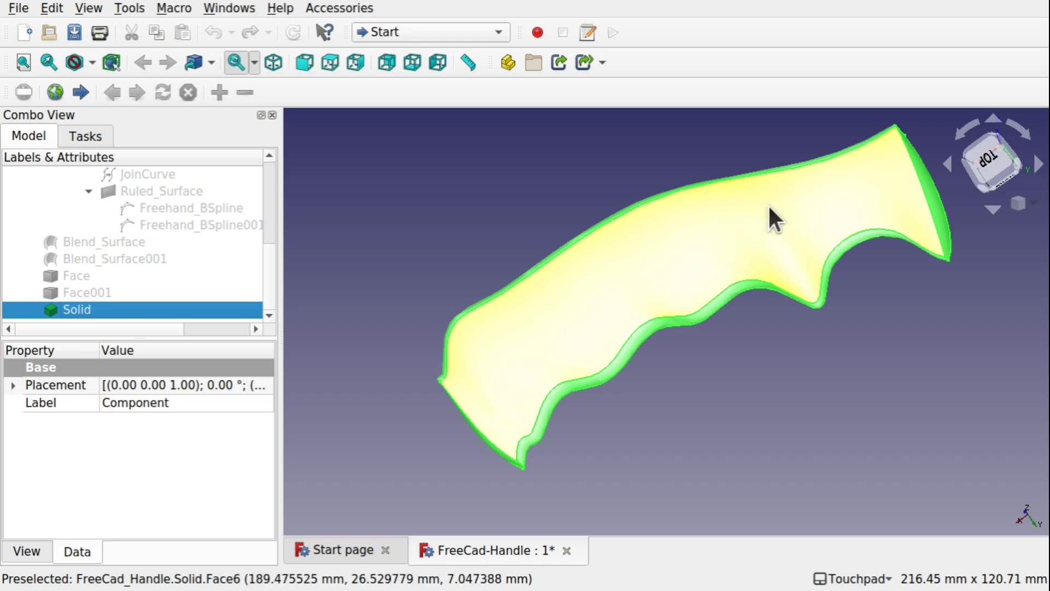
{"action": "left_click_drag", "start_coordinate": [635, 185], "coordinate": [669, 381], "text": "alt"}
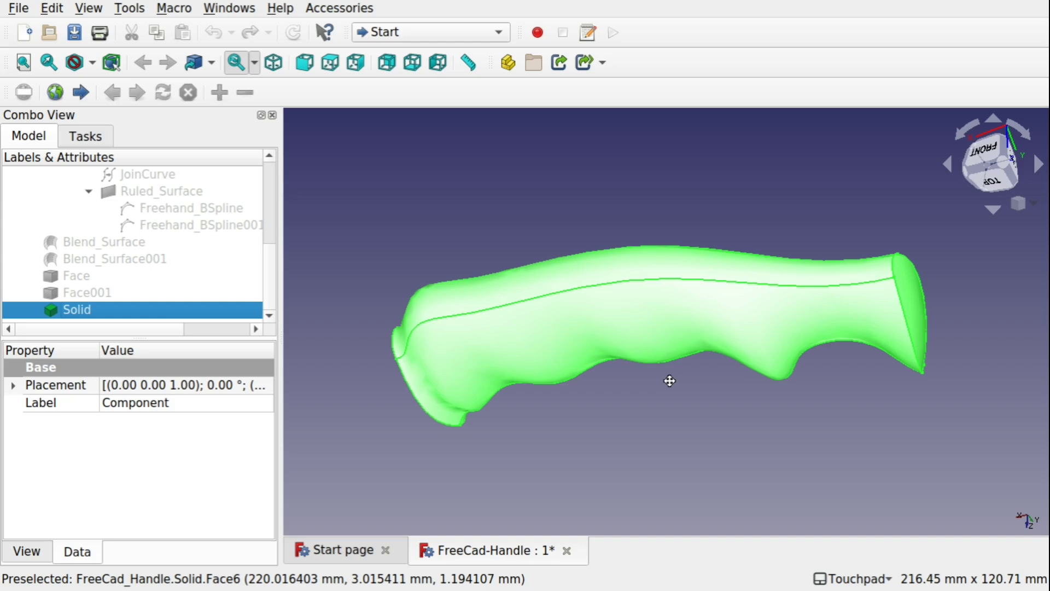
{"action": "left_click_drag", "start_coordinate": [670, 381], "coordinate": [671, 170], "text": "alt"}
{"action": "left_click_drag", "start_coordinate": [835, 202], "coordinate": [738, 243], "text": "alt"}
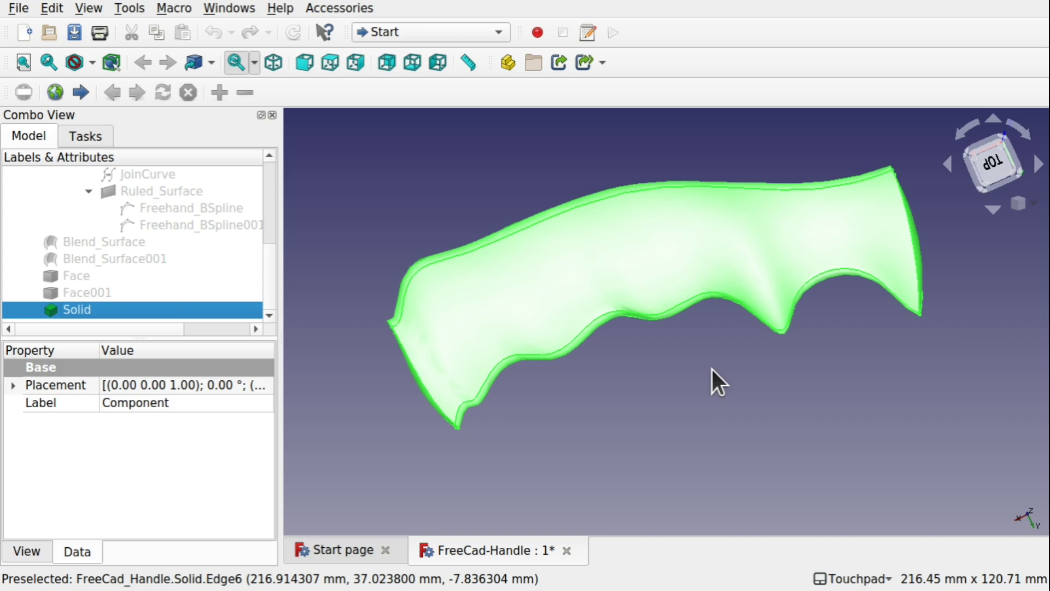
{"action": "left_click_drag", "start_coordinate": [603, 333], "coordinate": [564, 305], "text": "shift"}
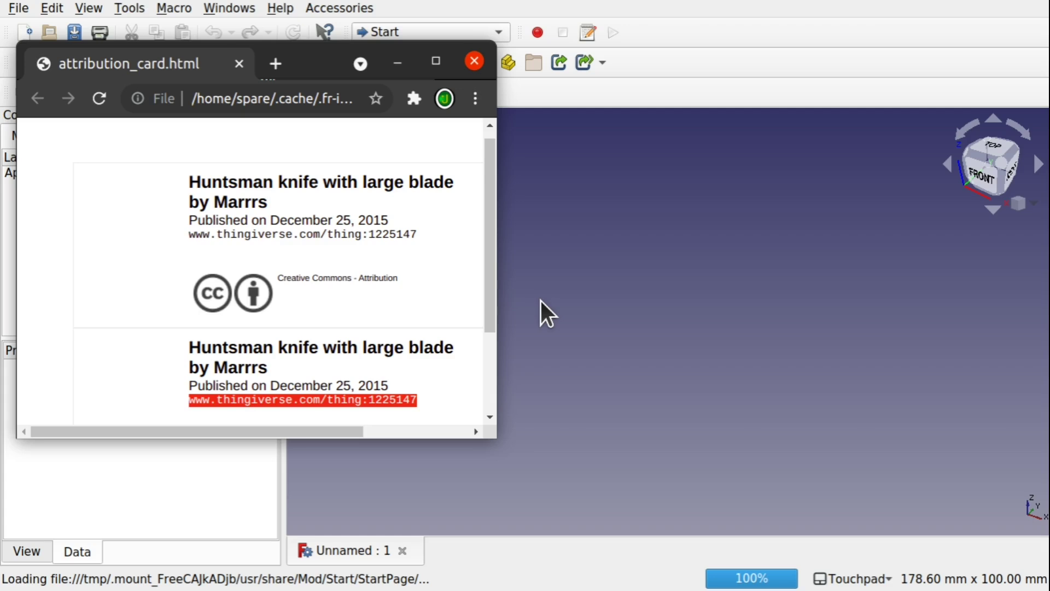
- Minimise the attribution card browser window and switch to the Mesh Design workbench in FreeCAD
{"action": "left_click", "coordinate": [398, 63]}
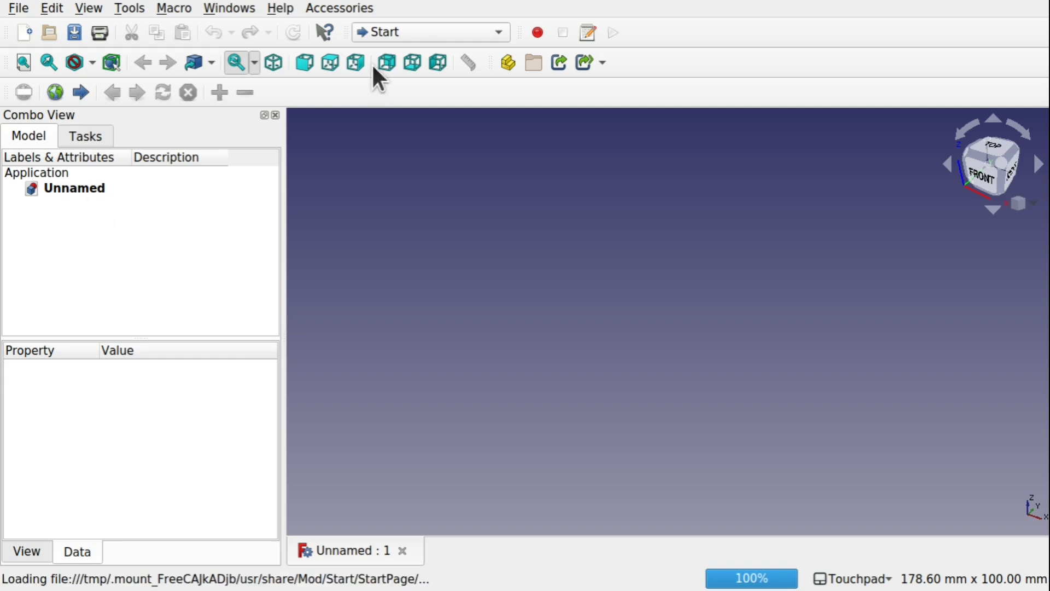
{"action": "left_click", "coordinate": [422, 33]}
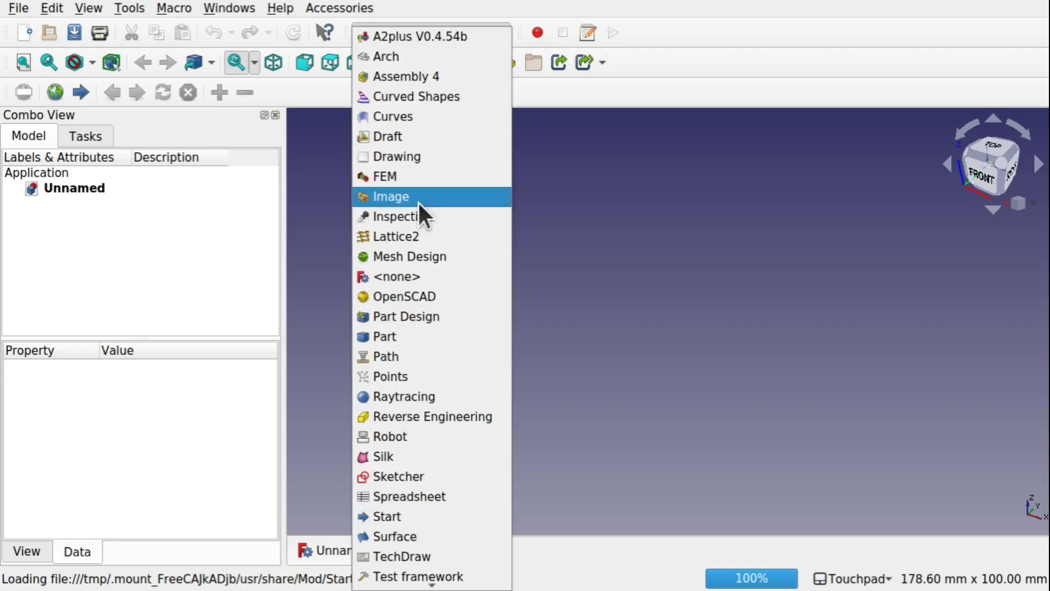
{"action": "left_click", "coordinate": [395, 258]}
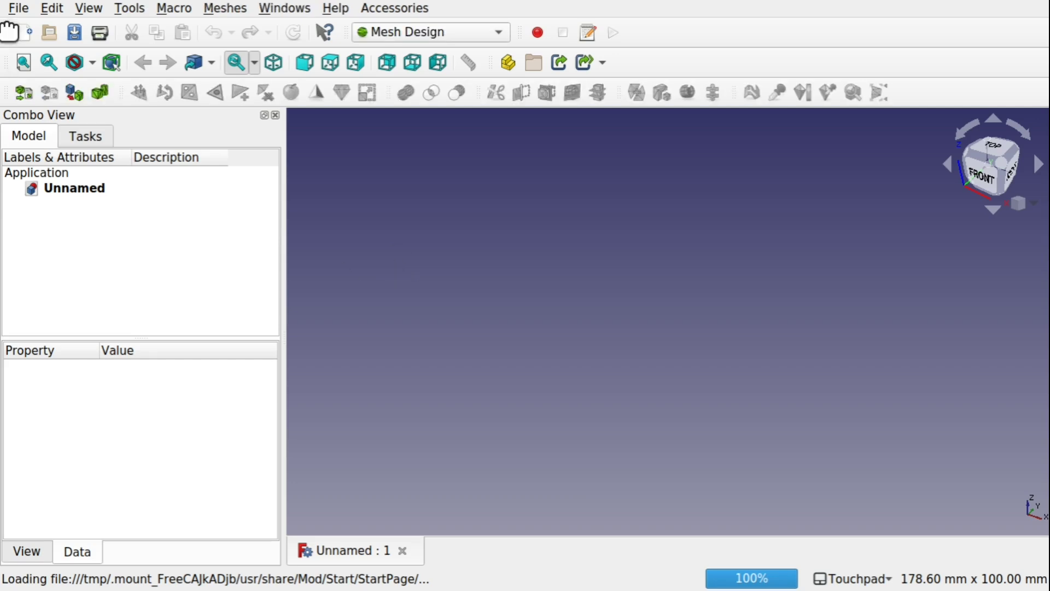
- Import the mesh file HMK_h1_h2.stl from the Downloads folder into the empty document
{"action": "left_click", "coordinate": [15, 8]}
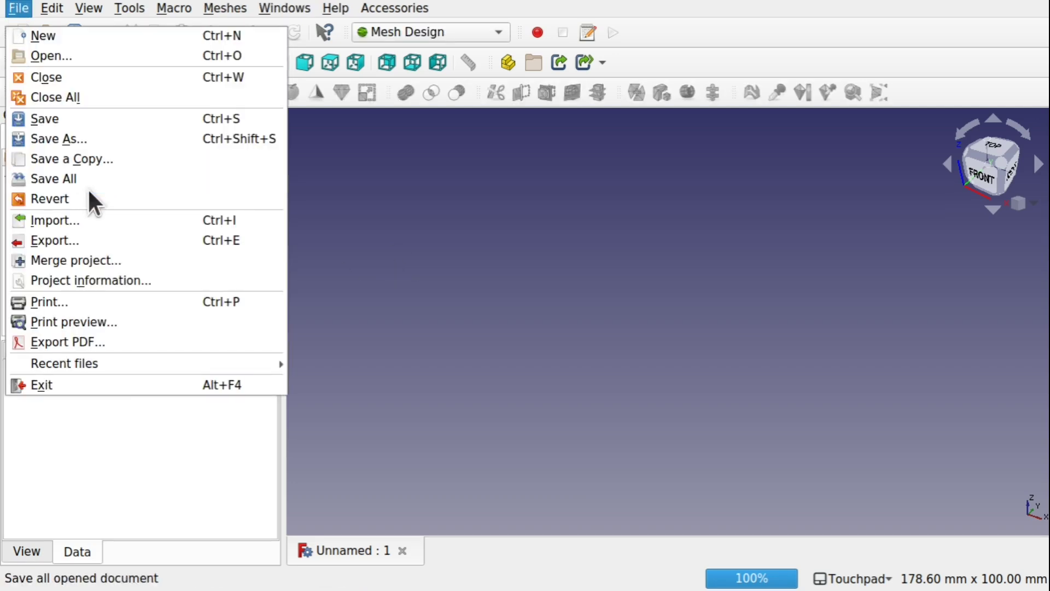
{"action": "left_click", "coordinate": [139, 219]}
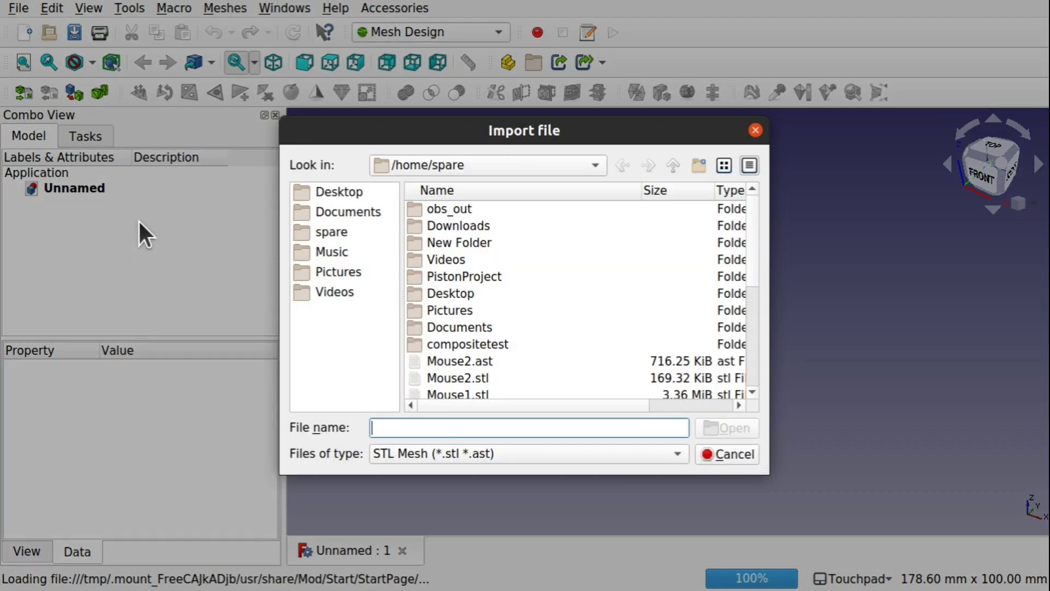
{"action": "double_click", "coordinate": [481, 224]}
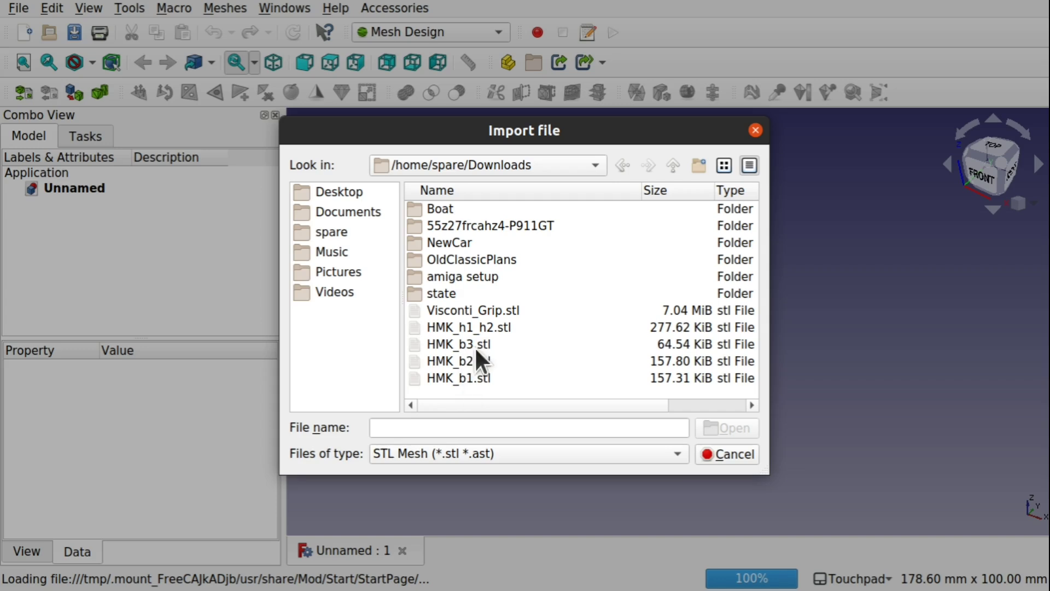
{"action": "double_click", "coordinate": [465, 325]}
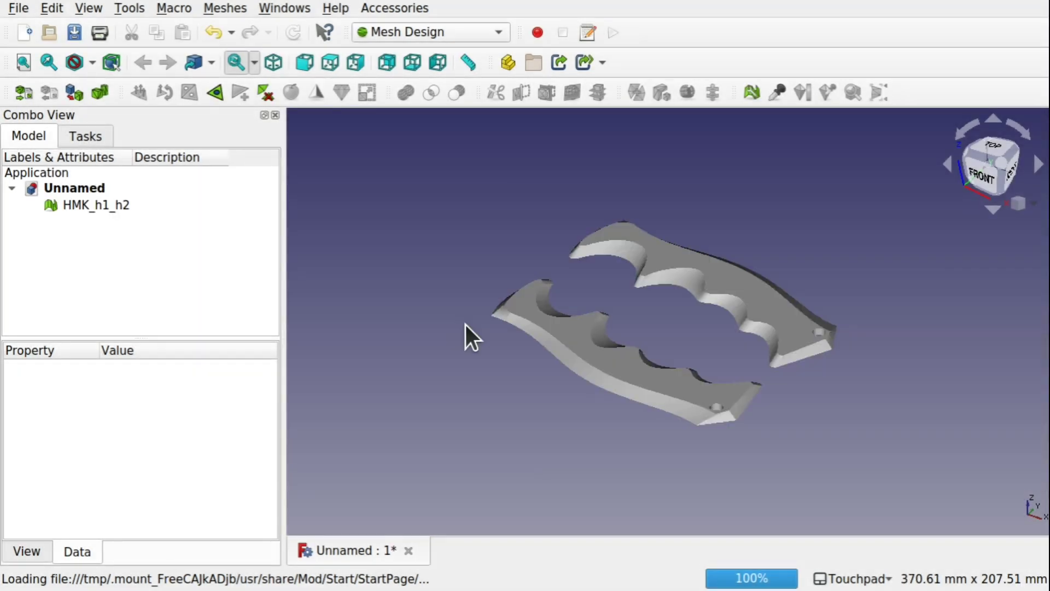
- Split the HMK_h1_h2 mesh by components into separate handle halves
{"action": "left_click_drag", "start_coordinate": [684, 319], "coordinate": [649, 370], "text": "alt"}
{"action": "left_click_drag", "start_coordinate": [578, 350], "coordinate": [614, 364], "text": "alt"}
{"action": "left_click", "coordinate": [108, 206]}
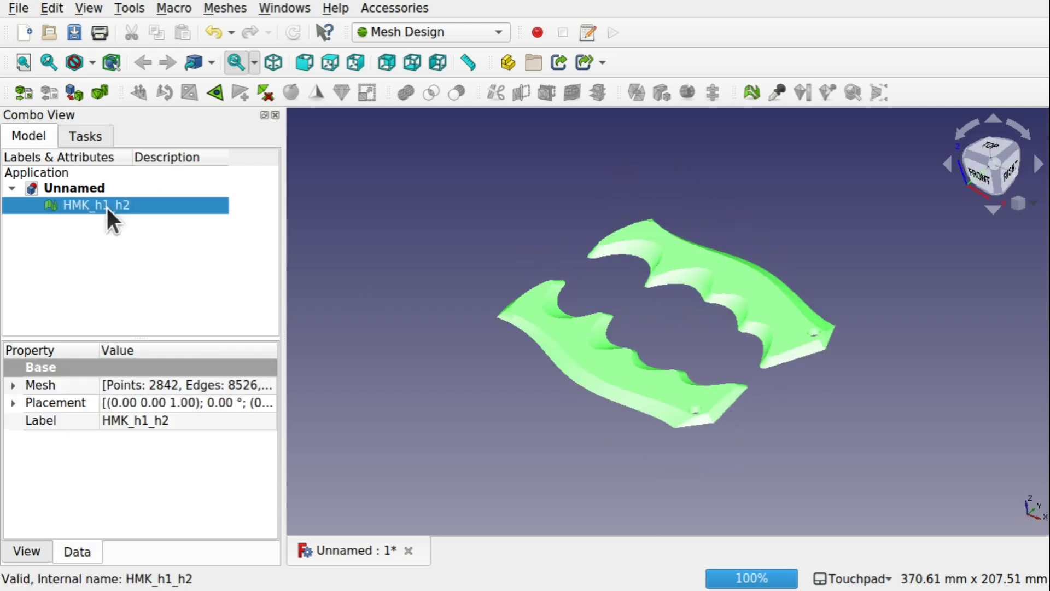
{"action": "left_click_drag", "start_coordinate": [668, 235], "coordinate": [633, 361], "text": "alt"}
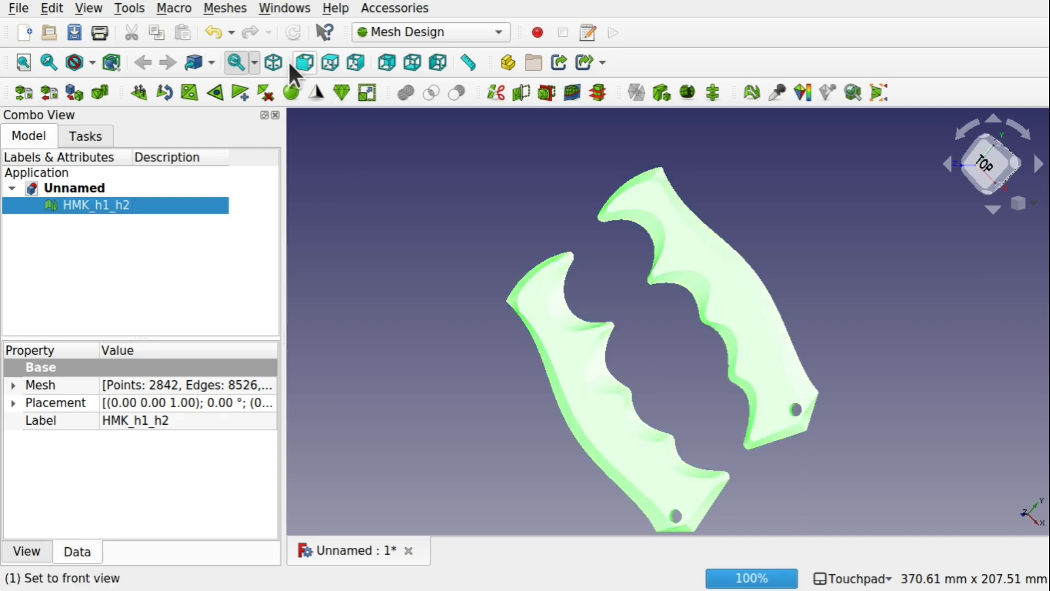
{"action": "left_click", "coordinate": [224, 9]}
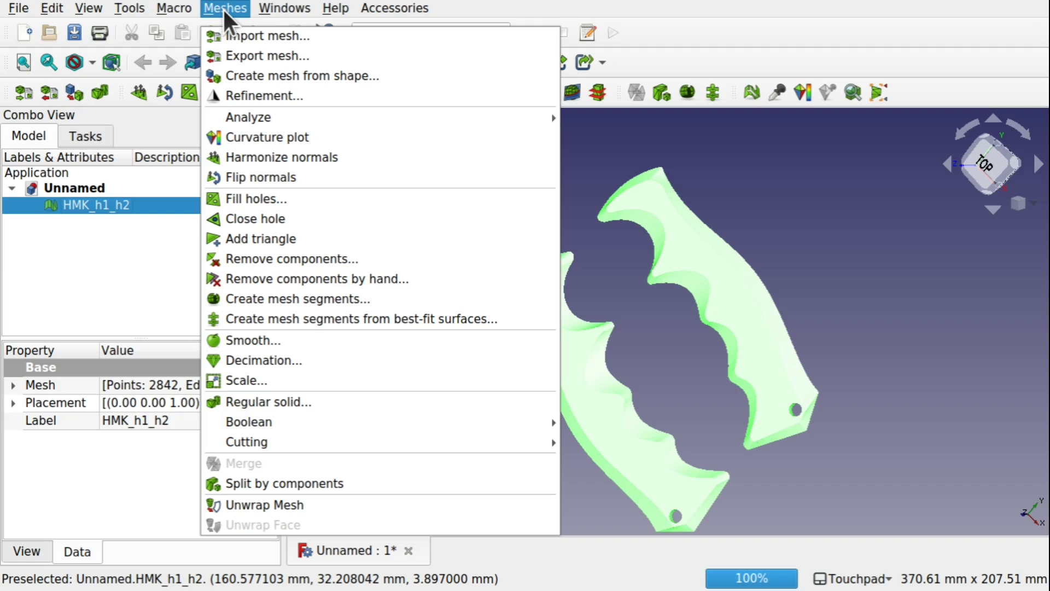
{"action": "left_click", "coordinate": [347, 484]}
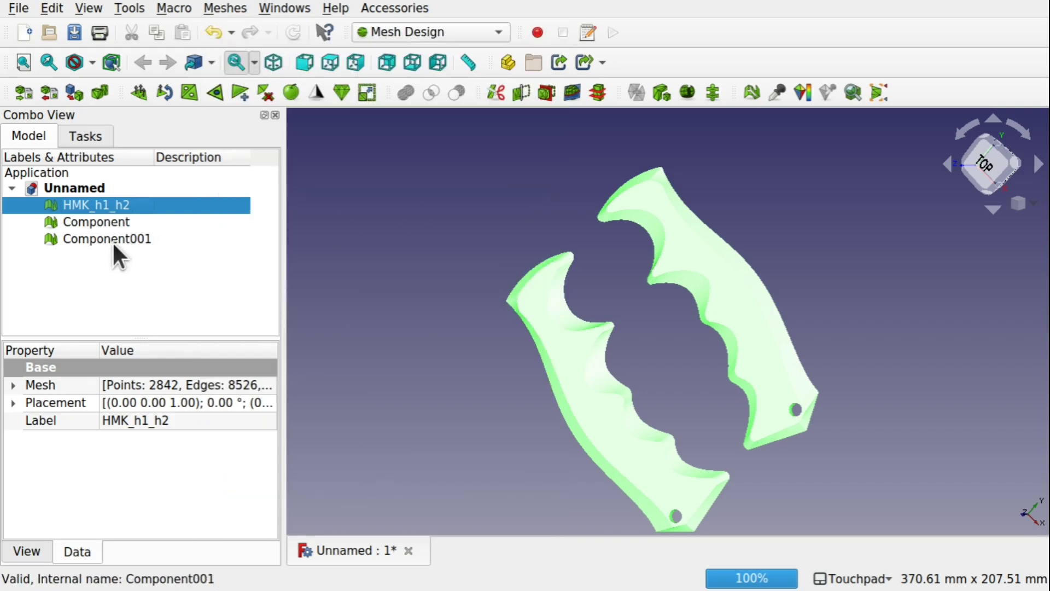
- Delete the original HMK_h1_h2 mesh, keeping the two split components
{"action": "left_click", "coordinate": [103, 222]}
{"action": "left_click", "coordinate": [117, 239]}
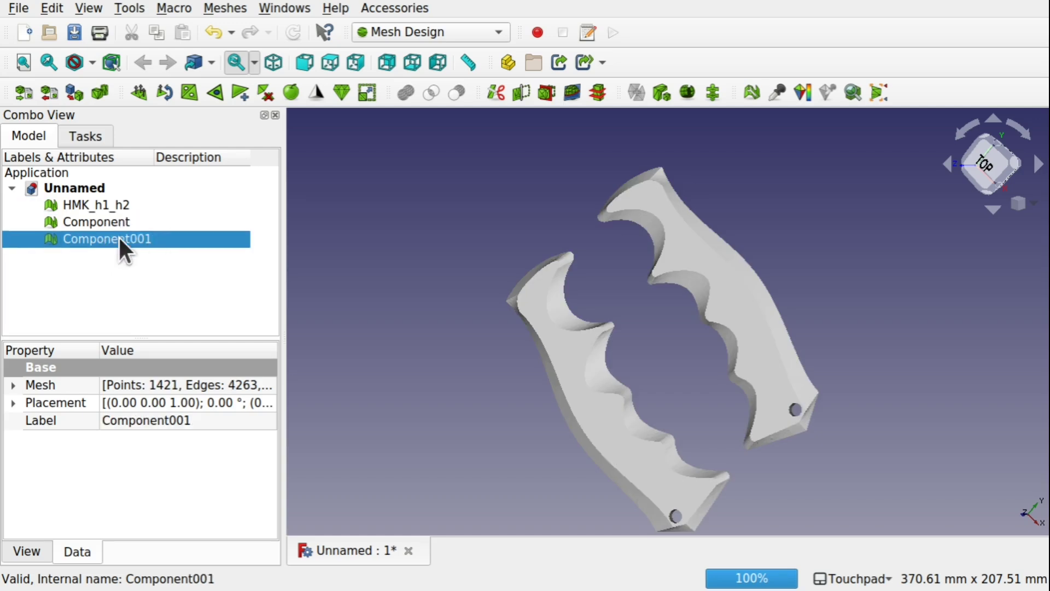
{"action": "left_click", "coordinate": [104, 205]}
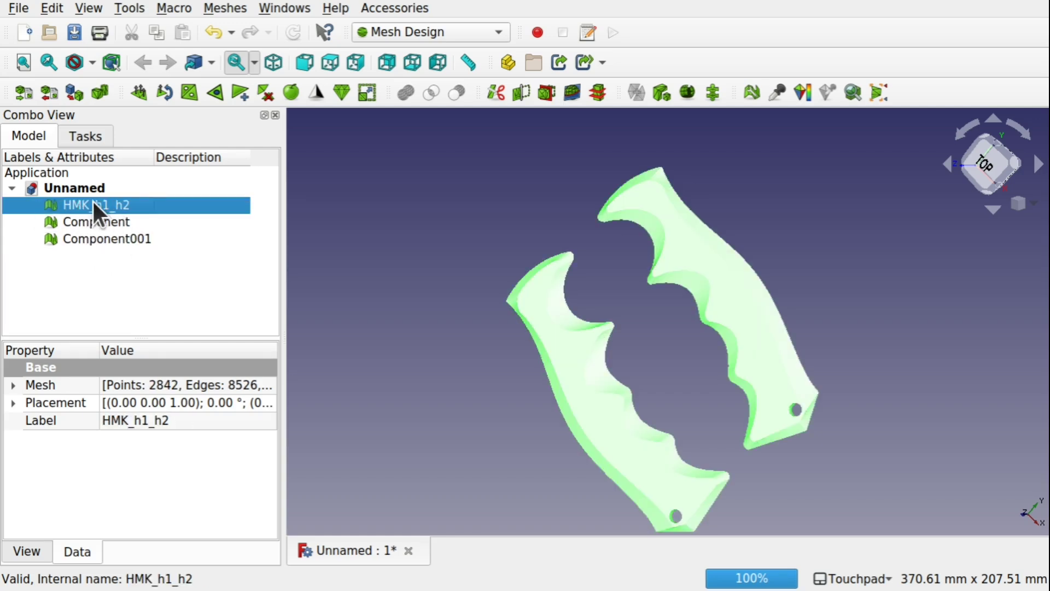
{"action": "key", "text": "Delete"}
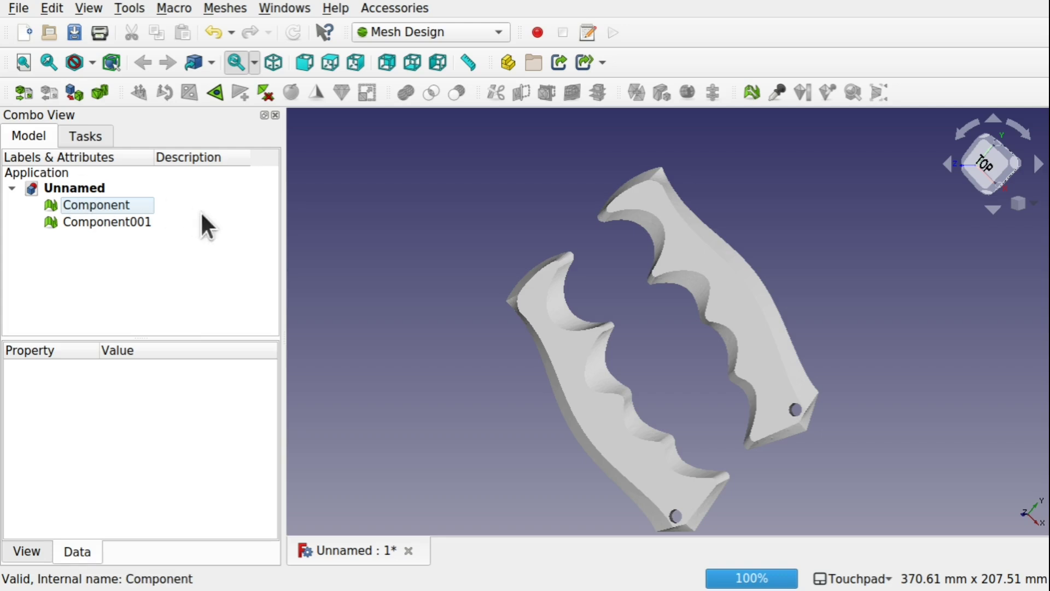
- Identify which handle half each component represents and delete Component001
{"action": "left_click", "coordinate": [116, 200]}
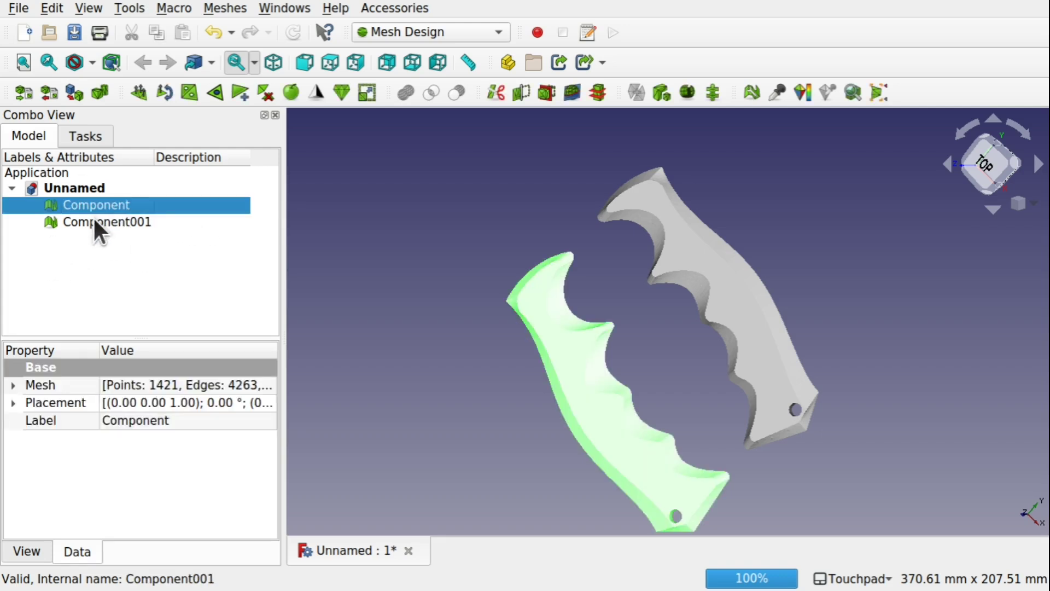
{"action": "left_click", "coordinate": [97, 218]}
{"action": "left_click", "coordinate": [112, 205]}
{"action": "left_click", "coordinate": [113, 224]}
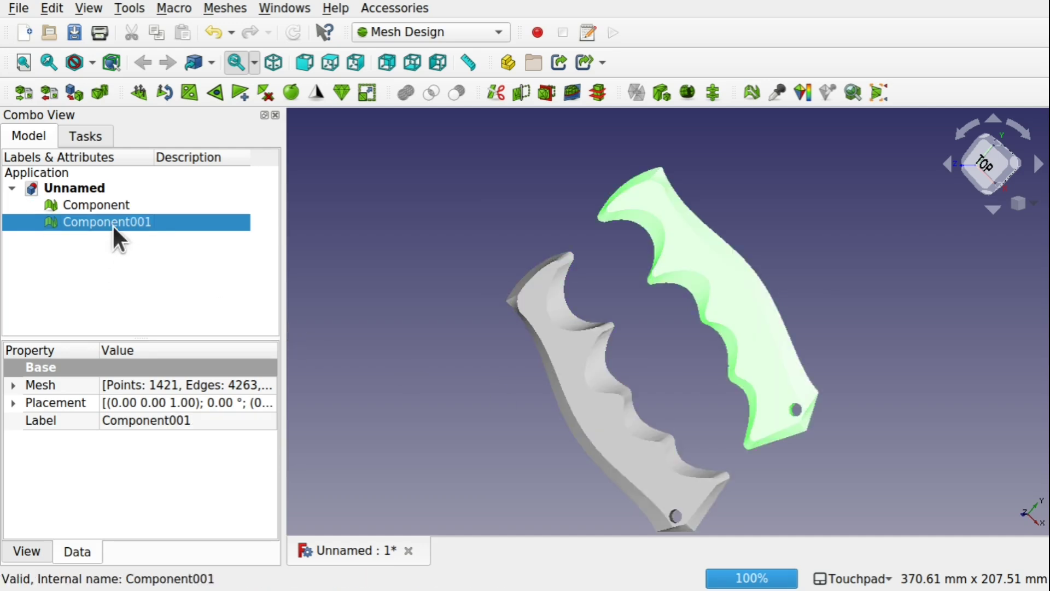
{"action": "key", "text": "Delete"}
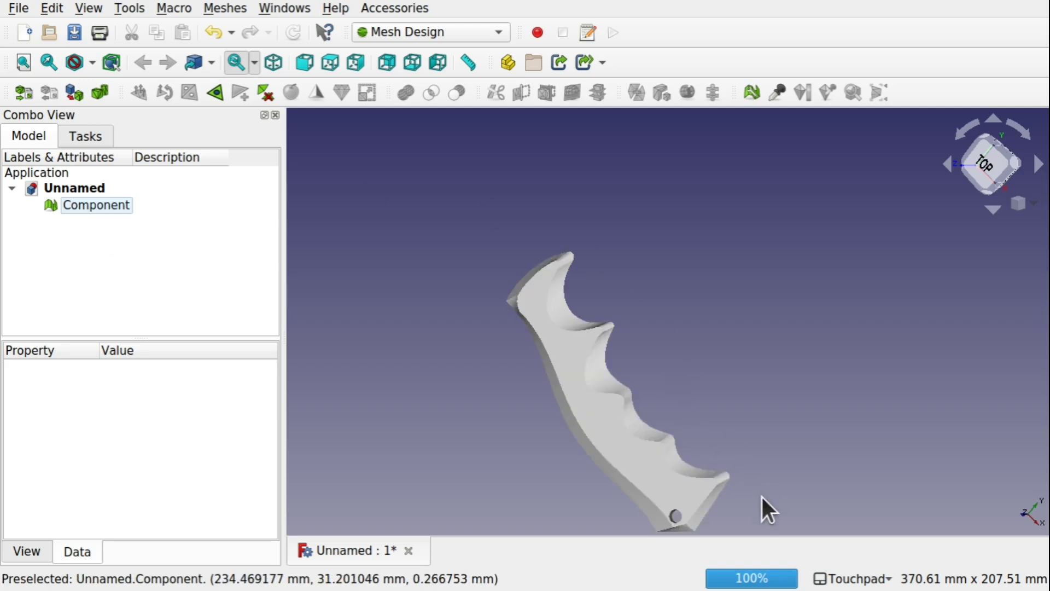
- Examine the remaining handle mesh's finger grooves, bevelled edges and hole from several angles
{"action": "left_click_drag", "start_coordinate": [760, 495], "coordinate": [815, 316], "text": "shift"}
{"action": "scroll", "coordinate": [534, 284], "scroll_direction": "up", "scroll_amount": 2}
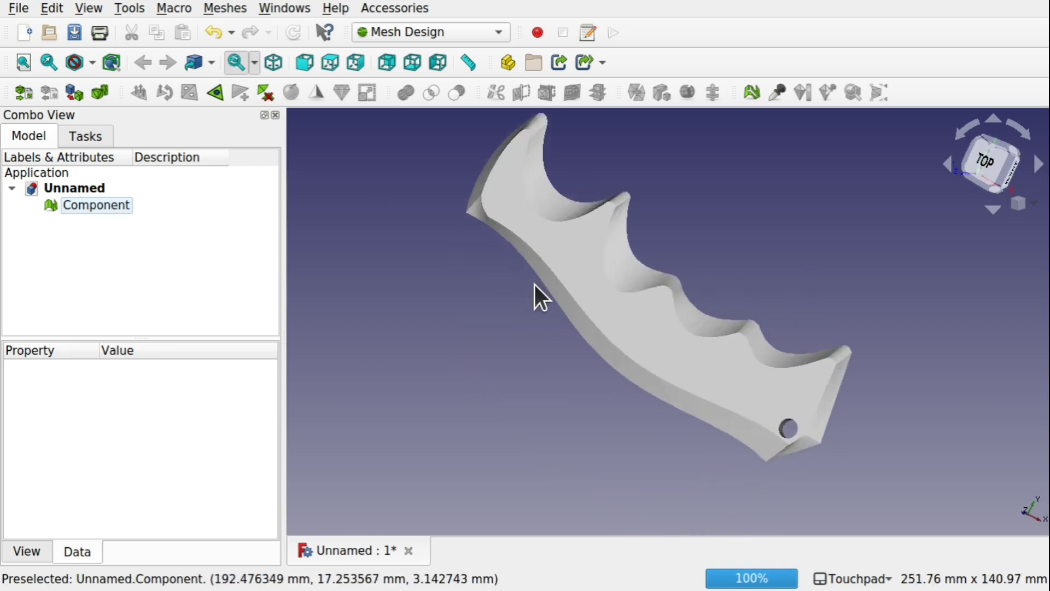
{"action": "scroll", "coordinate": [534, 284], "scroll_direction": "up", "scroll_amount": 1}
{"action": "left_click_drag", "start_coordinate": [714, 277], "coordinate": [838, 280], "text": "shift"}
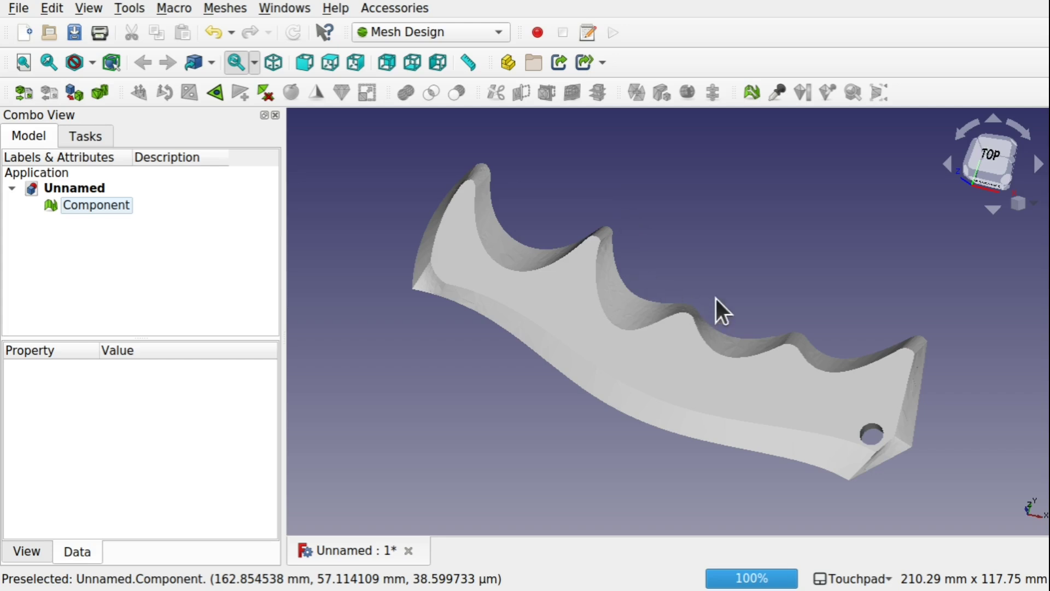
{"action": "left_click_drag", "start_coordinate": [753, 278], "coordinate": [681, 166], "text": "alt"}
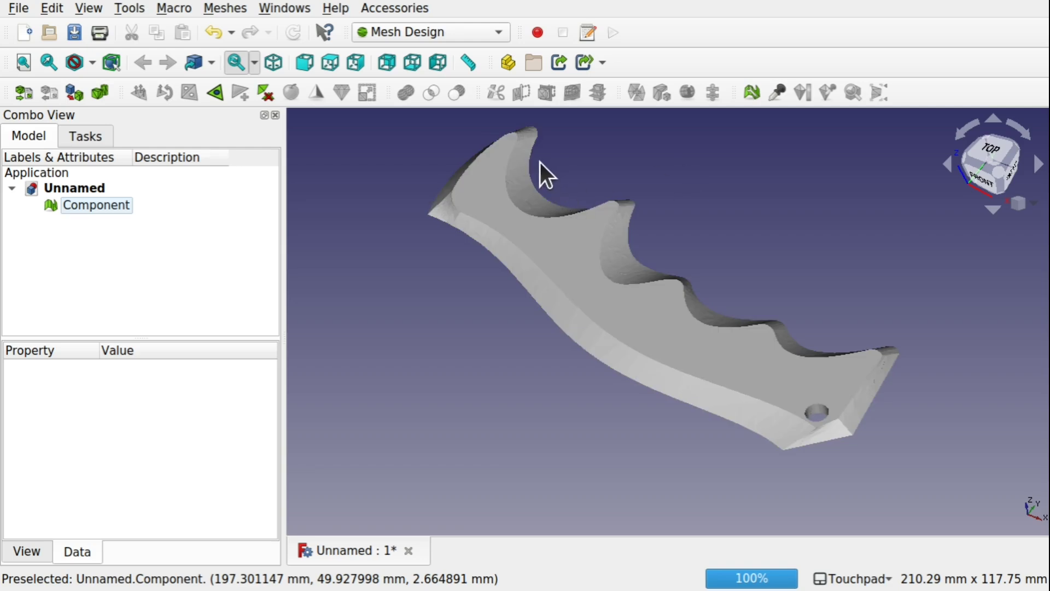
{"action": "left_click_drag", "start_coordinate": [540, 162], "coordinate": [493, 262], "text": "alt"}
{"action": "left_click_drag", "start_coordinate": [721, 221], "coordinate": [699, 265], "text": "alt"}
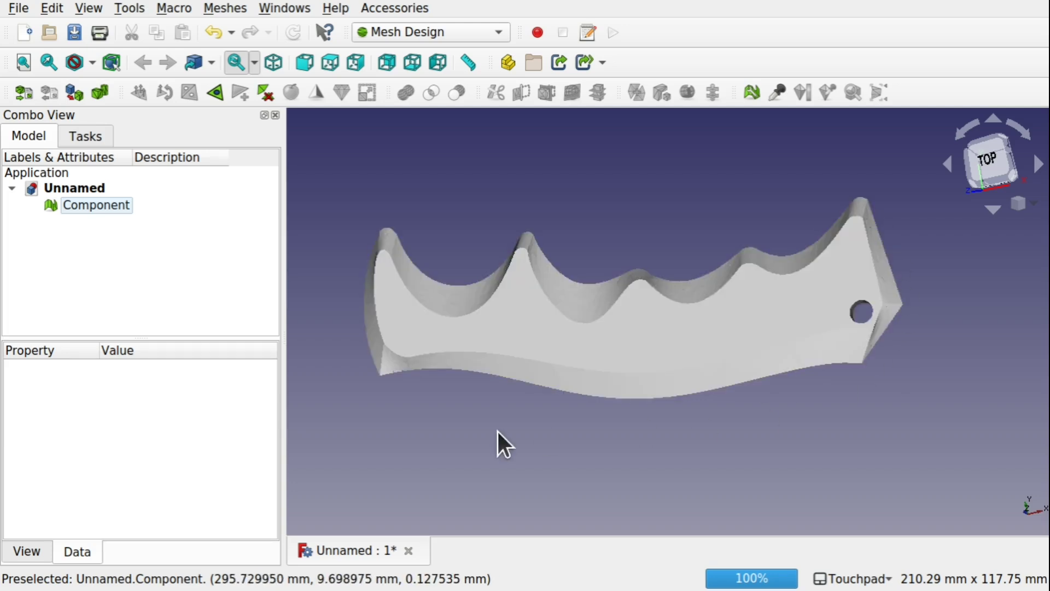
- Start a cross-section cut on the Component mesh and widen the side pane until all its settings are readable
{"action": "left_click", "coordinate": [107, 206]}
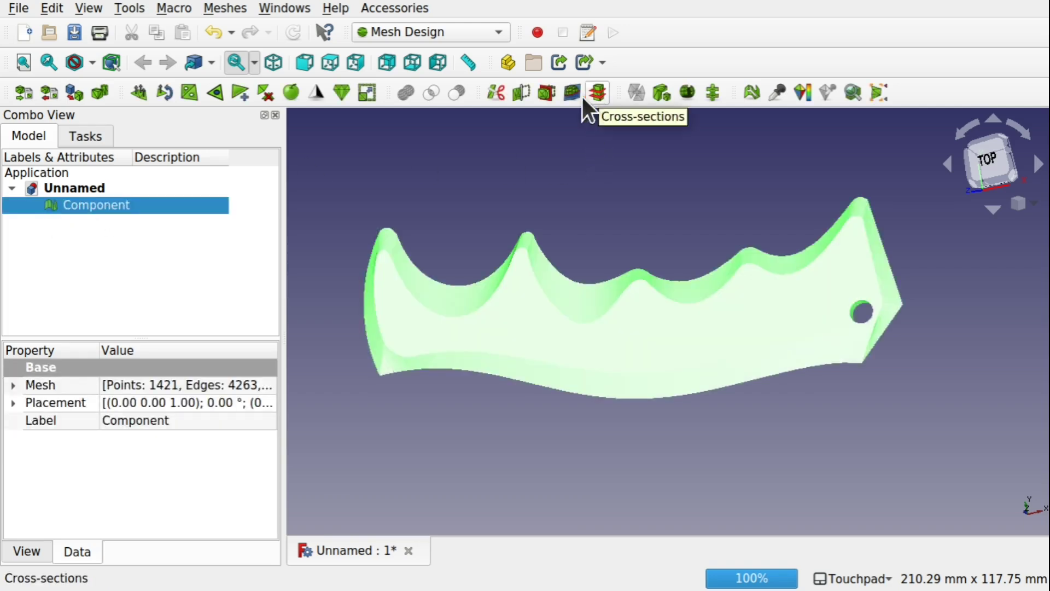
{"action": "left_click", "coordinate": [225, 7]}
{"action": "mouse_move", "coordinate": [308, 433]}
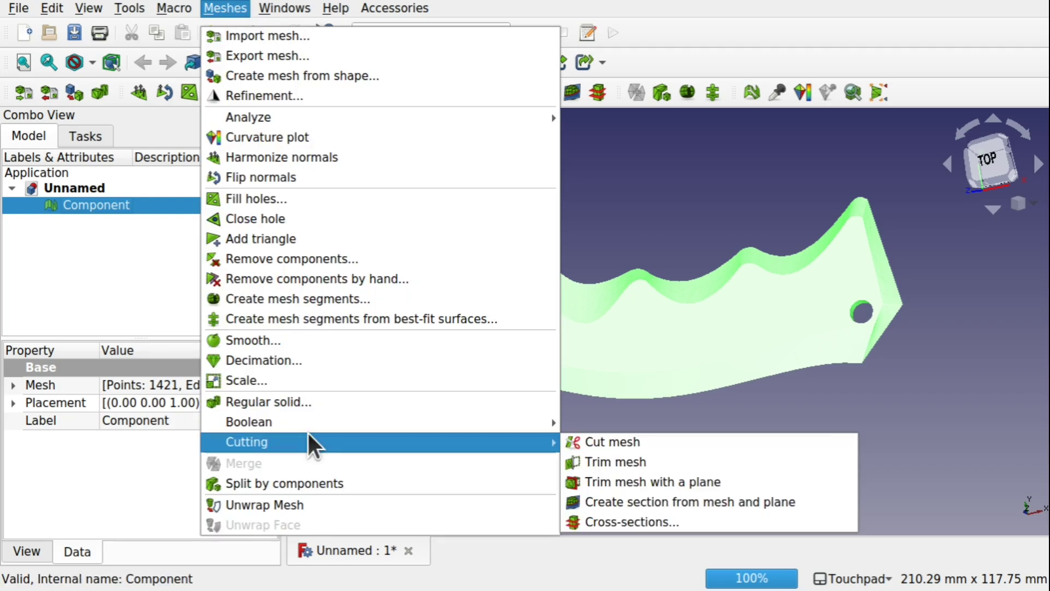
{"action": "left_click", "coordinate": [636, 525]}
{"action": "left_click_drag", "start_coordinate": [591, 426], "coordinate": [458, 429], "text": "alt"}
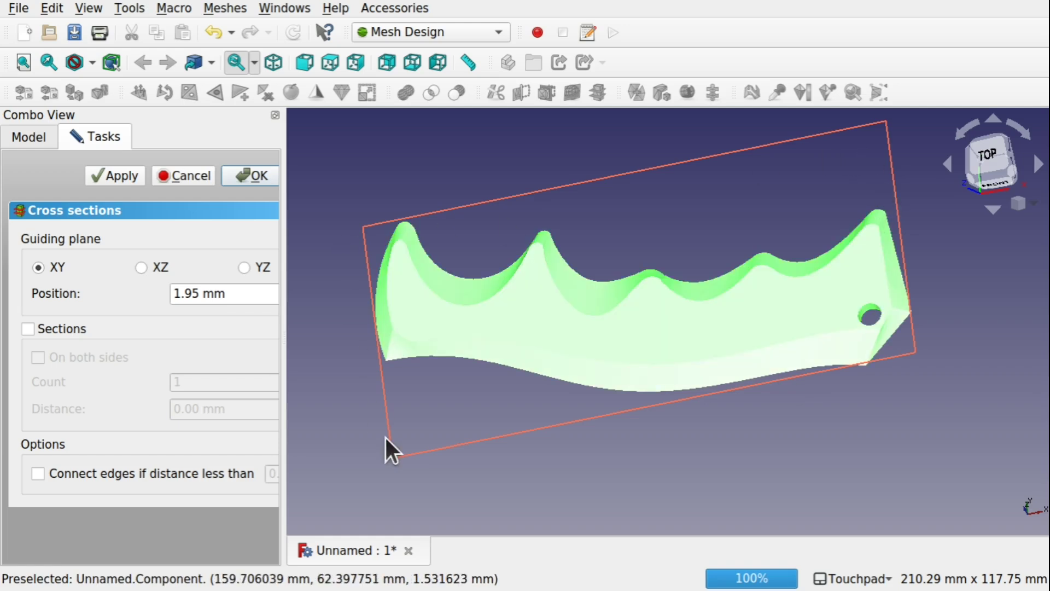
{"action": "left_click_drag", "start_coordinate": [385, 436], "coordinate": [469, 428], "text": "alt"}
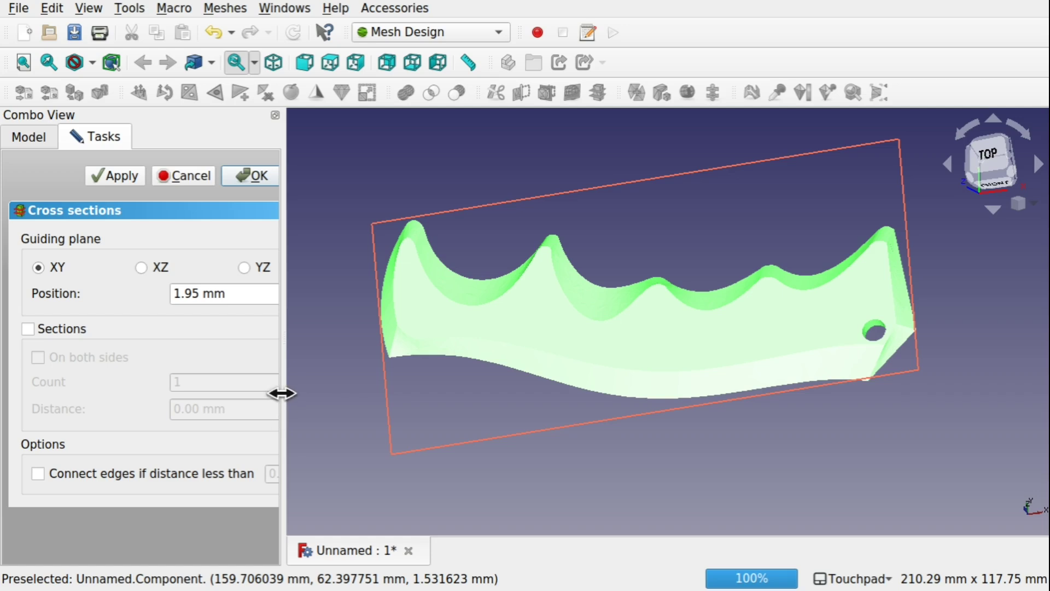
{"action": "left_click_drag", "start_coordinate": [281, 393], "coordinate": [363, 392]}
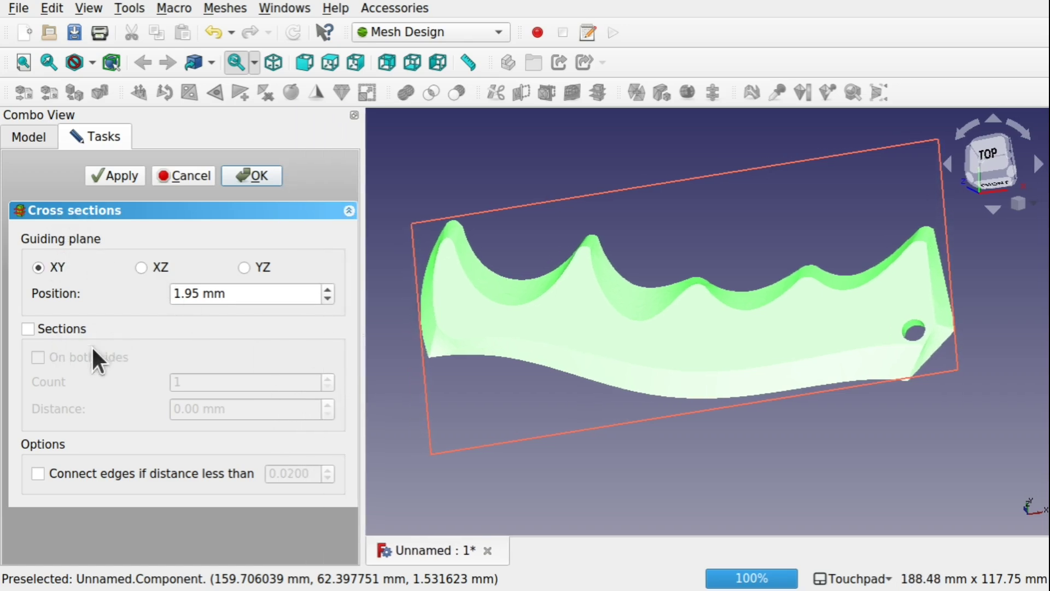
- Compare the XY, XZ and YZ guiding planes against the handle mesh and settle on XY
{"action": "key", "text": "1"}
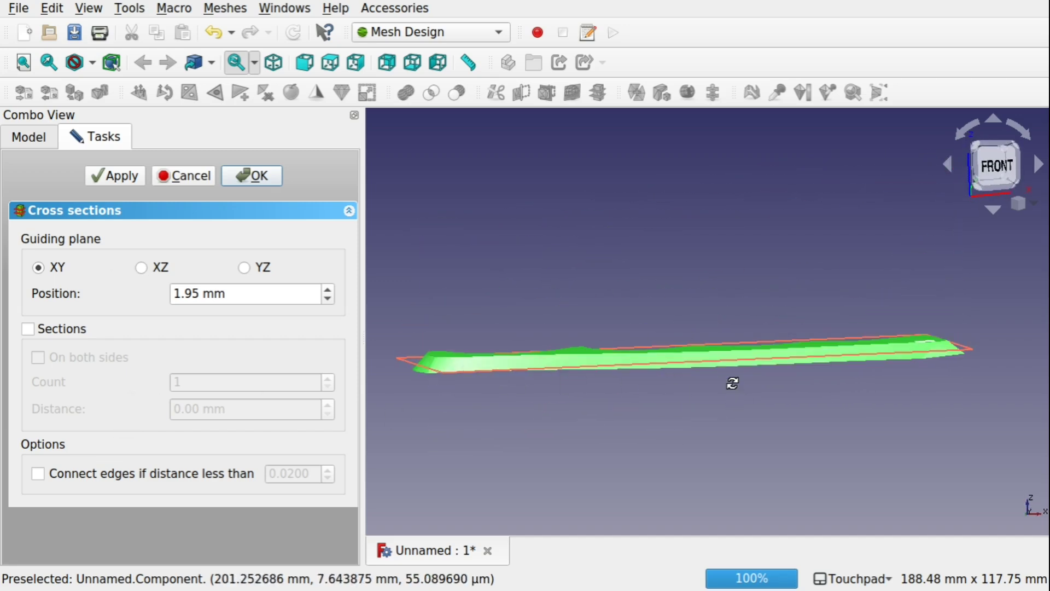
{"action": "left_click_drag", "start_coordinate": [733, 382], "coordinate": [692, 389], "text": "alt"}
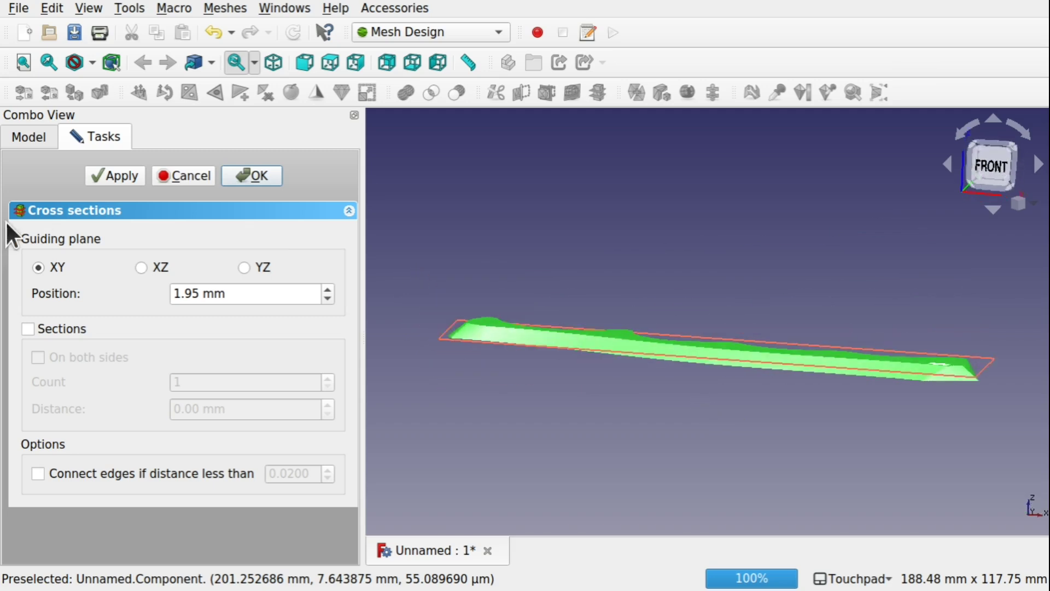
{"action": "left_click", "coordinate": [146, 267]}
{"action": "left_click", "coordinate": [245, 268]}
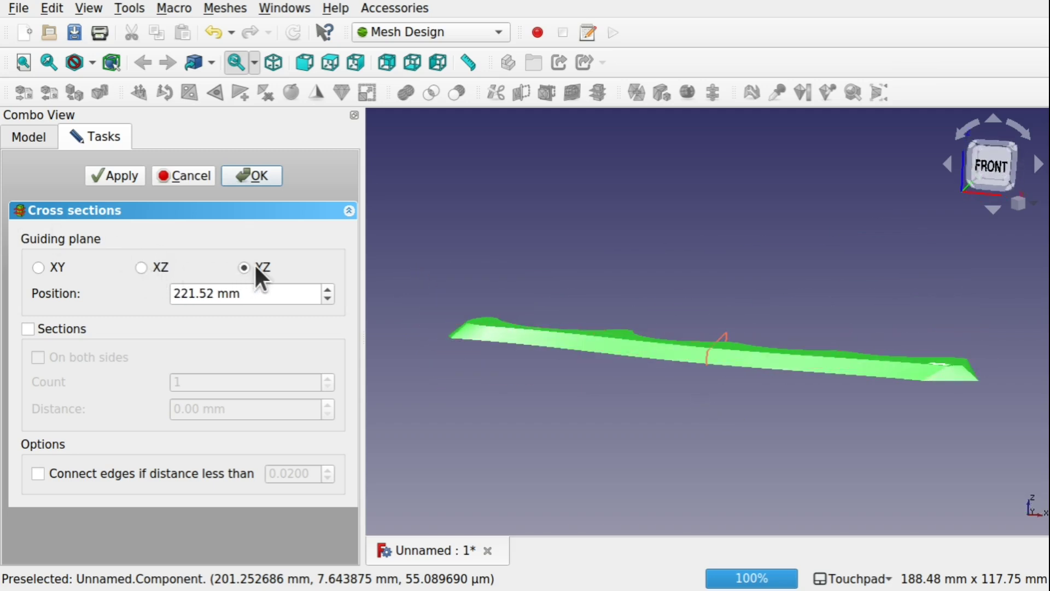
{"action": "left_click_drag", "start_coordinate": [712, 314], "coordinate": [699, 382], "text": "alt"}
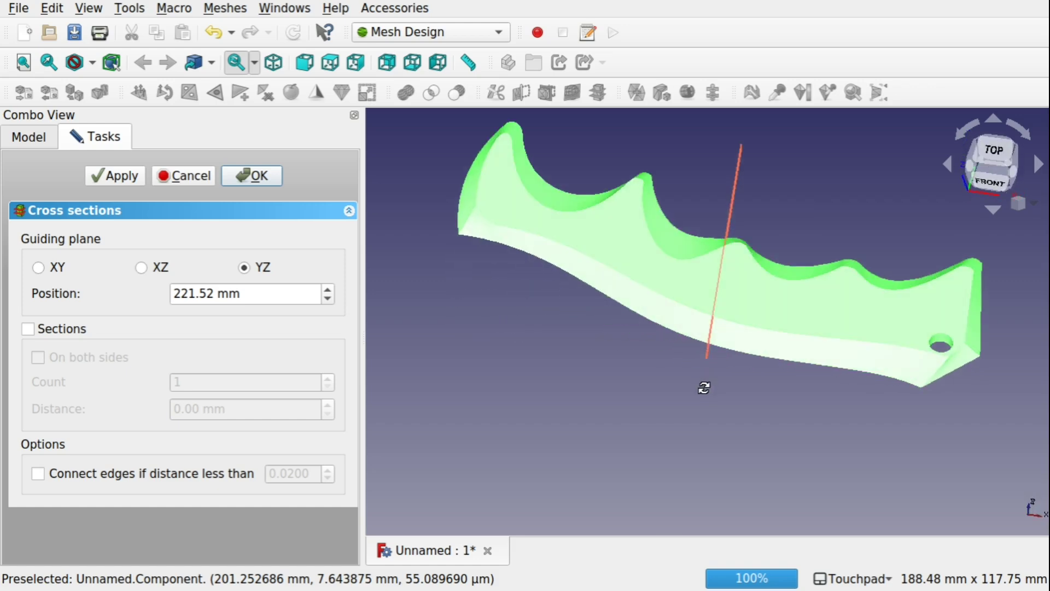
{"action": "left_click", "coordinate": [142, 267]}
{"action": "left_click", "coordinate": [39, 267]}
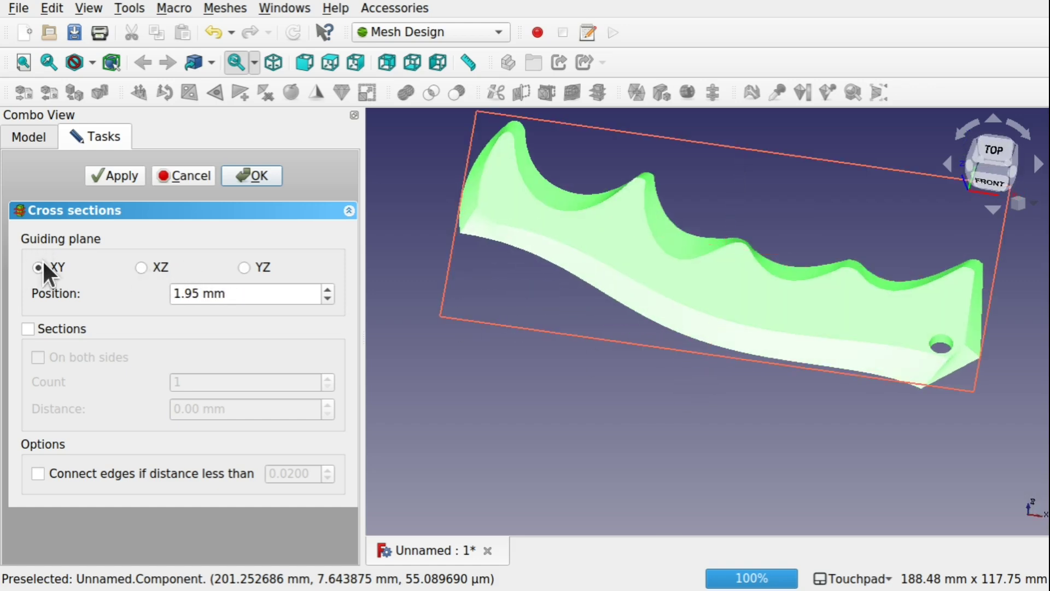
{"action": "left_click_drag", "start_coordinate": [722, 241], "coordinate": [806, 250], "text": "alt"}
{"action": "left_click_drag", "start_coordinate": [784, 333], "coordinate": [778, 155], "text": "alt"}
{"action": "scroll", "coordinate": [770, 342], "scroll_direction": "up", "scroll_amount": 1}
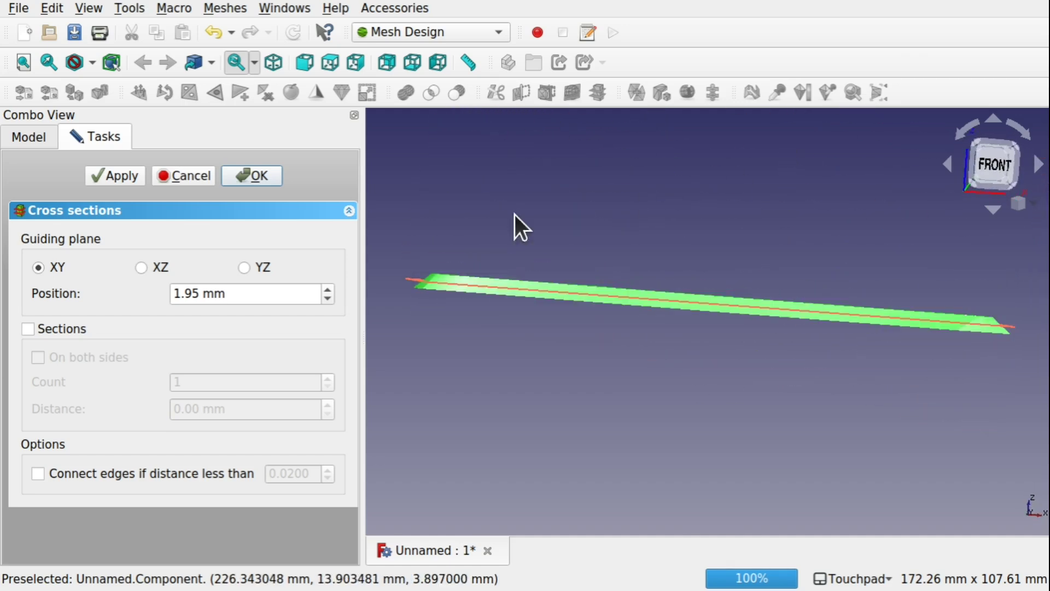
- Preview the XY section plane at a position of 0.1 mm near the handle's flat face
{"action": "left_click", "coordinate": [198, 295]}
{"action": "double_click", "coordinate": [198, 295]}
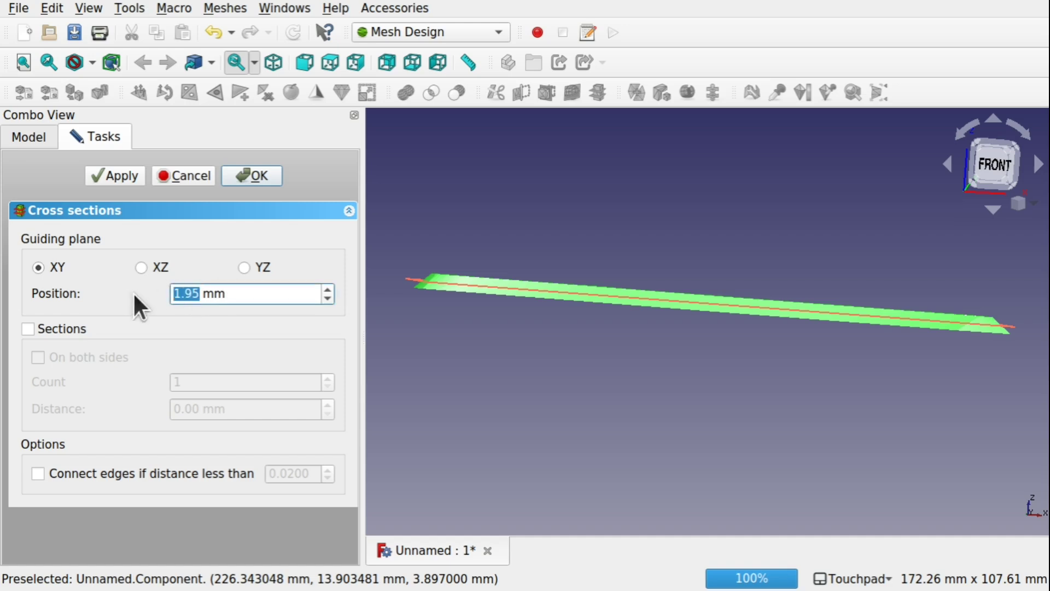
{"action": "type", "text": "0.1"}
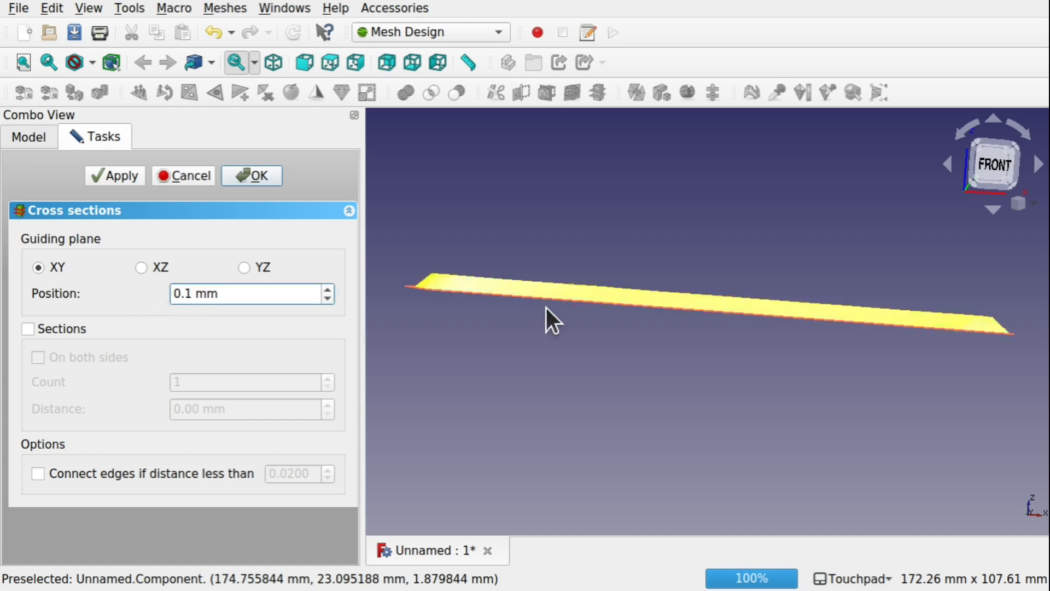
{"action": "left_click", "coordinate": [624, 363]}
{"action": "middle_click_drag", "start_coordinate": [624, 363], "coordinate": [641, 311]}
- Cut an XY cross section of the handle mesh at position 0 mm
{"action": "left_click_drag", "start_coordinate": [195, 291], "coordinate": [181, 293]}
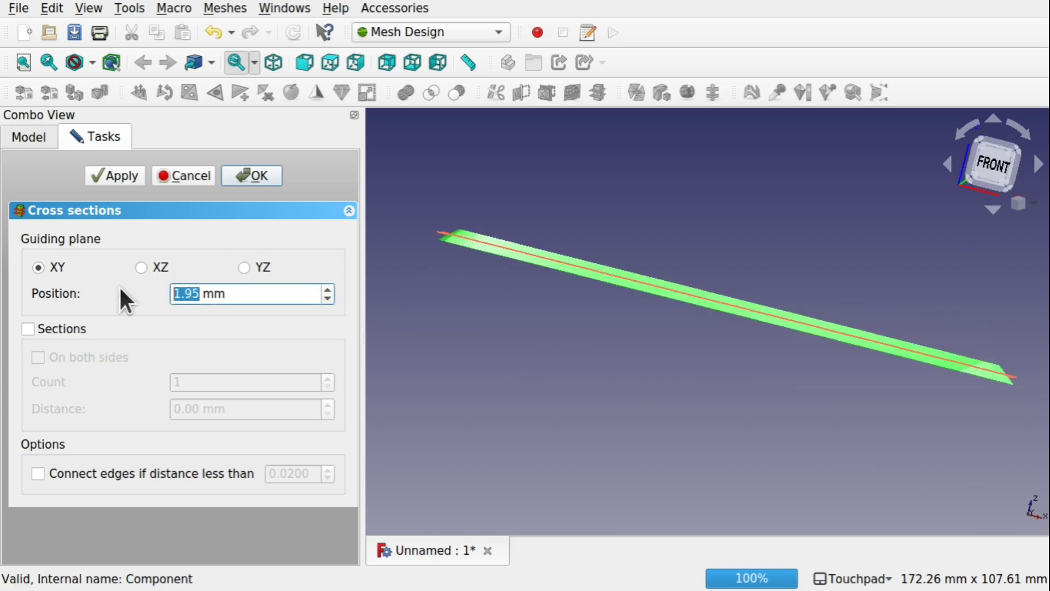
{"action": "type", "text": "0"}
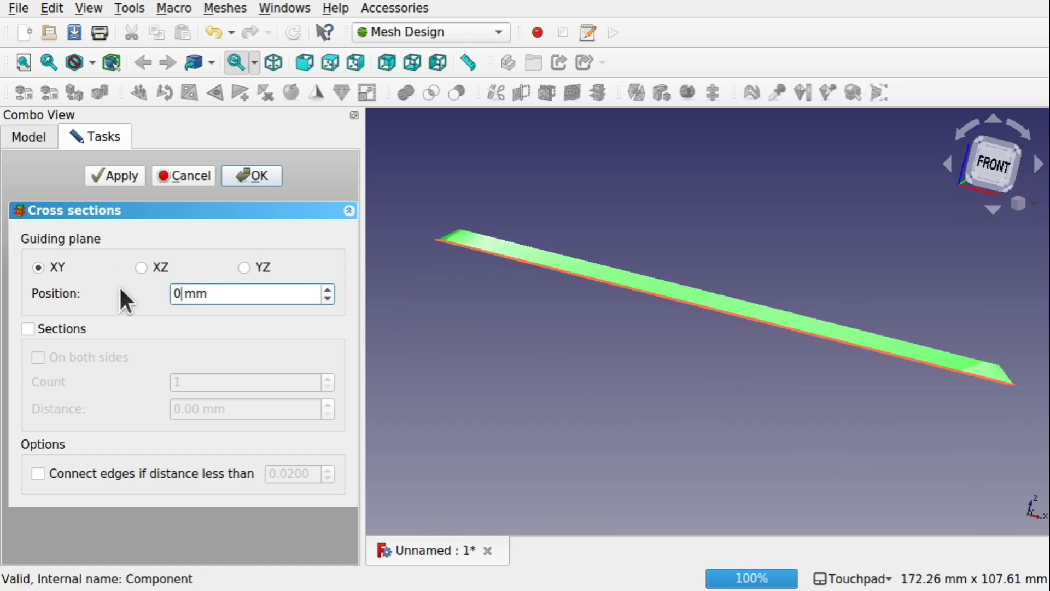
{"action": "left_click", "coordinate": [264, 174]}
{"action": "middle_click_drag", "start_coordinate": [619, 320], "coordinate": [590, 240]}
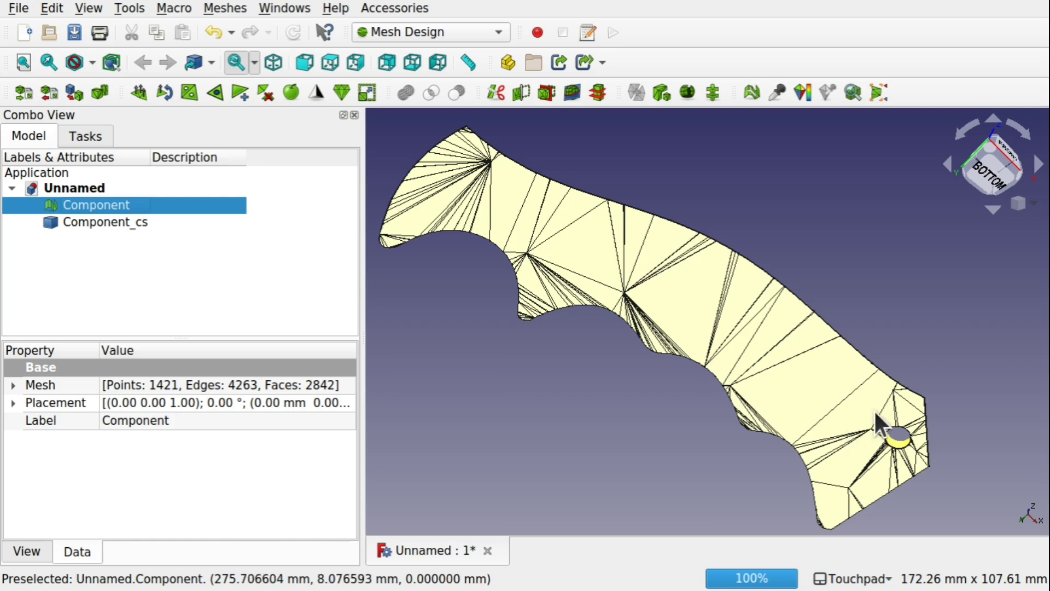
- Hide the handle mesh to inspect the lines of the 0 mm section, and delete Component_cs
{"action": "mouse_move", "coordinate": [761, 330]}
{"action": "middle_mouse_down"}
{"action": "mouse_move", "coordinate": [694, 321]}
{"action": "mouse_move", "coordinate": [640, 398]}
{"action": "mouse_move", "coordinate": [724, 300]}
{"action": "mouse_move", "coordinate": [768, 318]}
{"action": "middle_mouse_up"}
{"action": "left_click", "coordinate": [736, 316]}
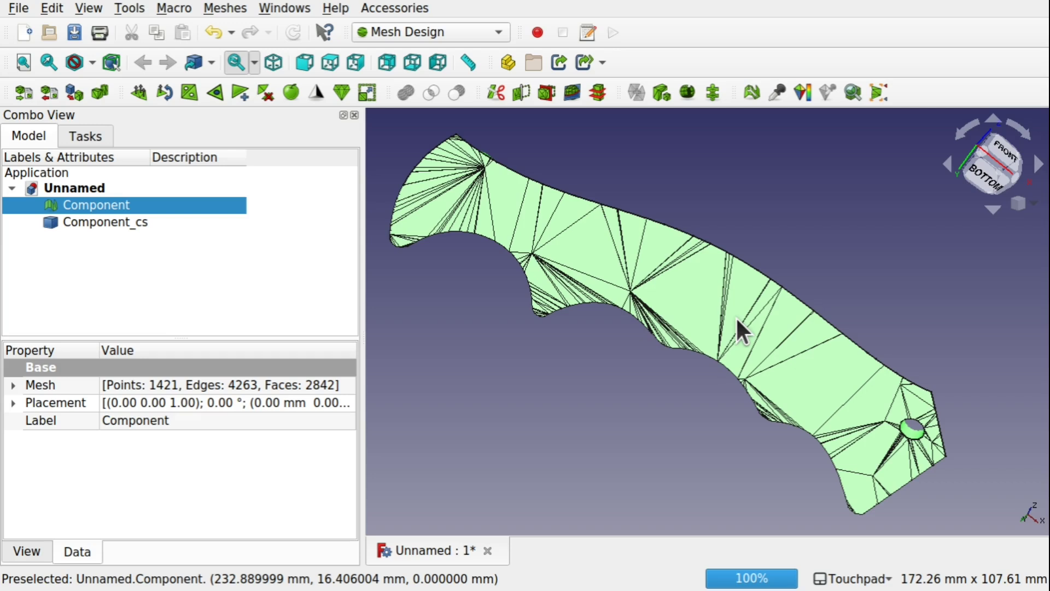
{"action": "key", "text": "space"}
{"action": "middle_click_drag", "start_coordinate": [773, 280], "coordinate": [723, 284]}
{"action": "left_click", "coordinate": [116, 225]}
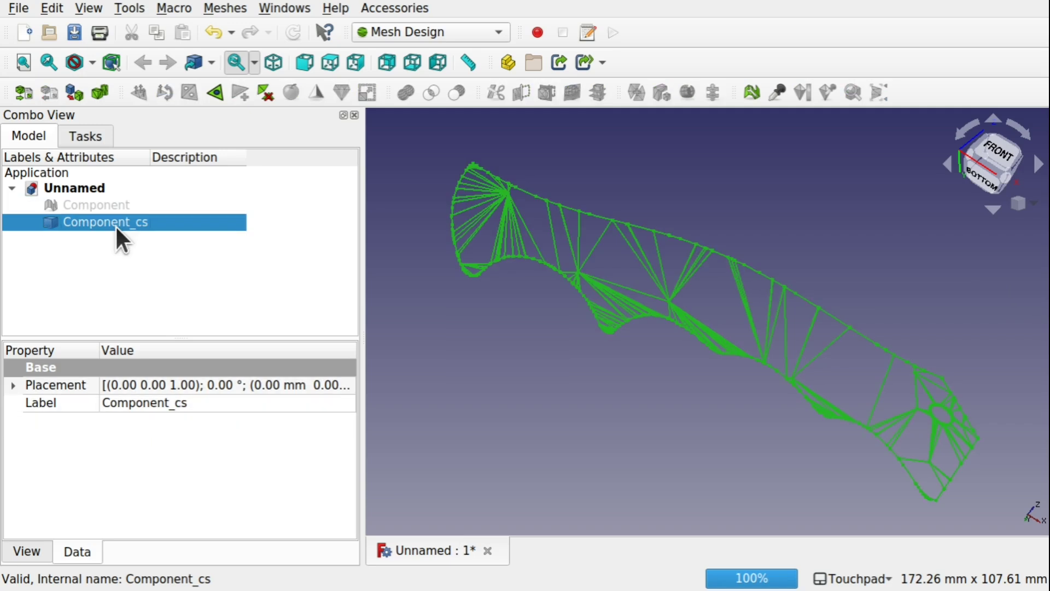
{"action": "key", "text": "Delete"}
- Show the Component mesh again and cut its XY cross section at position 0.1 mm
{"action": "left_click", "coordinate": [94, 206]}
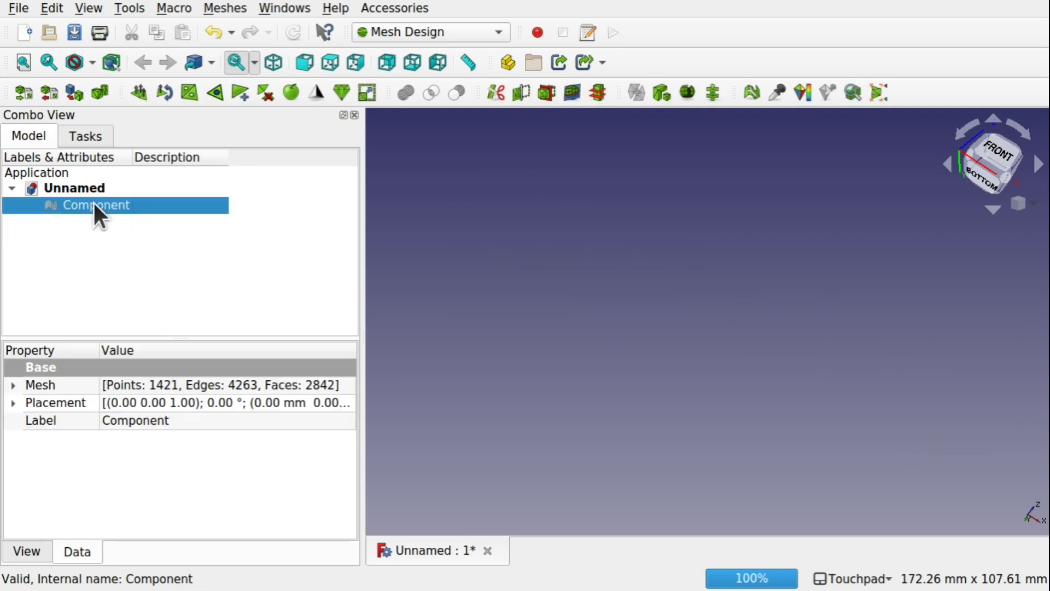
{"action": "key", "text": "space"}
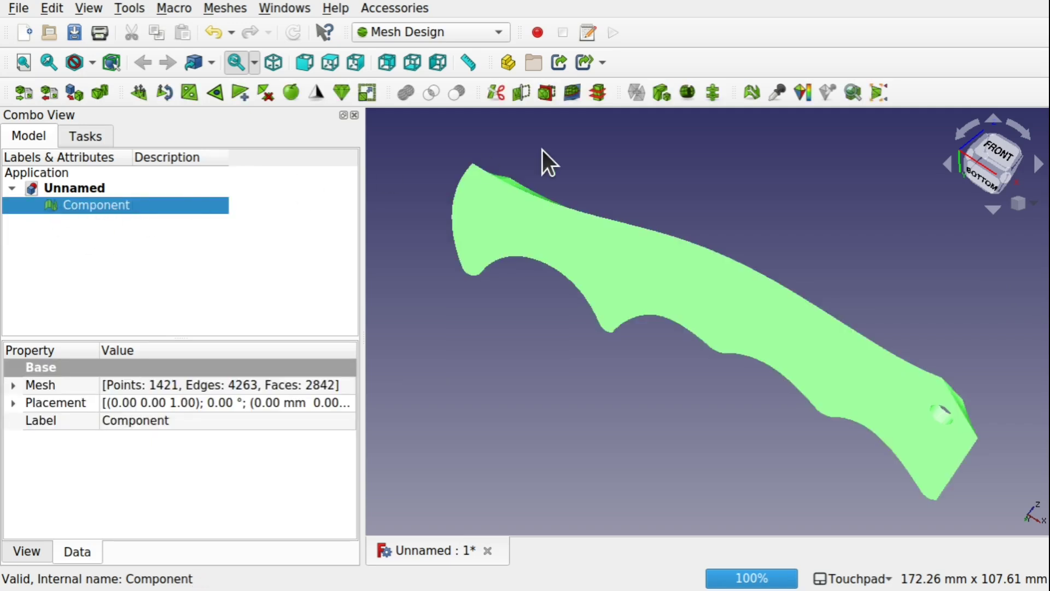
{"action": "left_click", "coordinate": [603, 93]}
{"action": "left_click_drag", "start_coordinate": [202, 295], "coordinate": [130, 291]}
{"action": "type", "text": "0.1"}
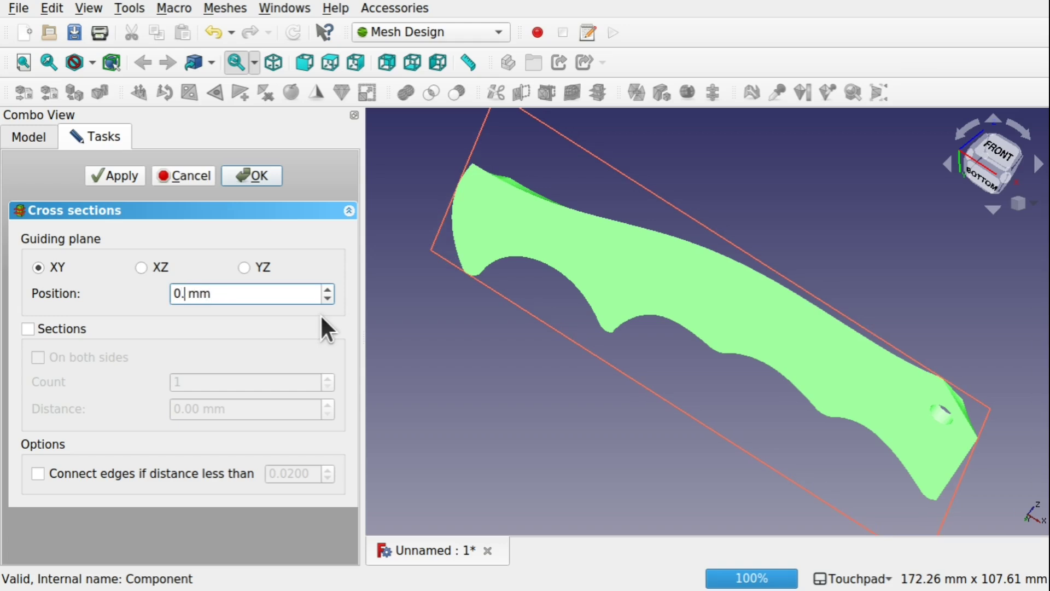
{"action": "left_click", "coordinate": [257, 175]}
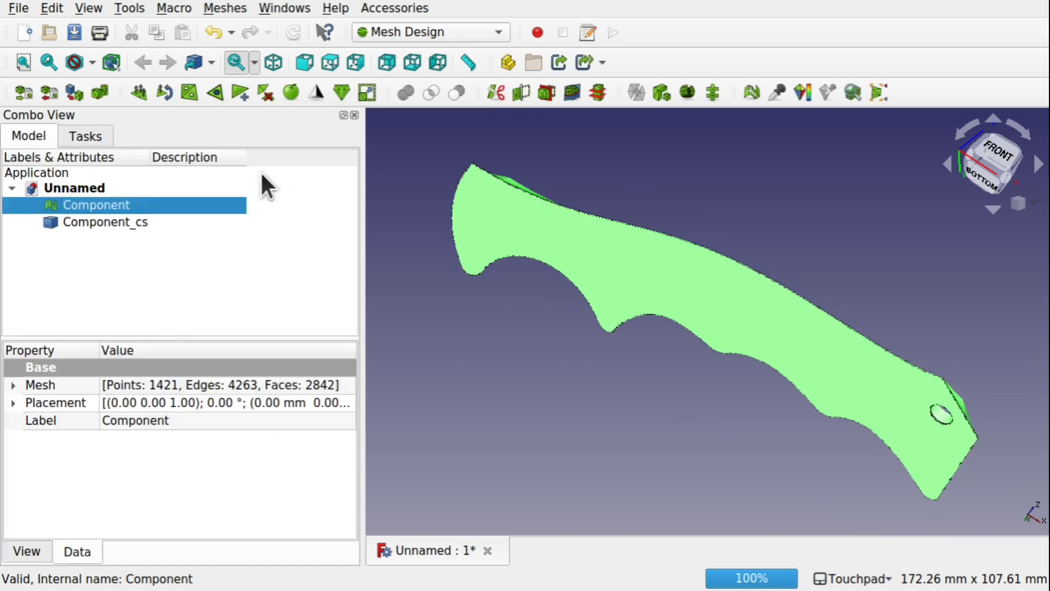
- Hide the Component mesh to examine the 0.1 mm section's outline and hole, and show the mesh again
{"action": "left_click_drag", "start_coordinate": [711, 230], "coordinate": [691, 329]}
{"action": "left_click", "coordinate": [709, 327]}
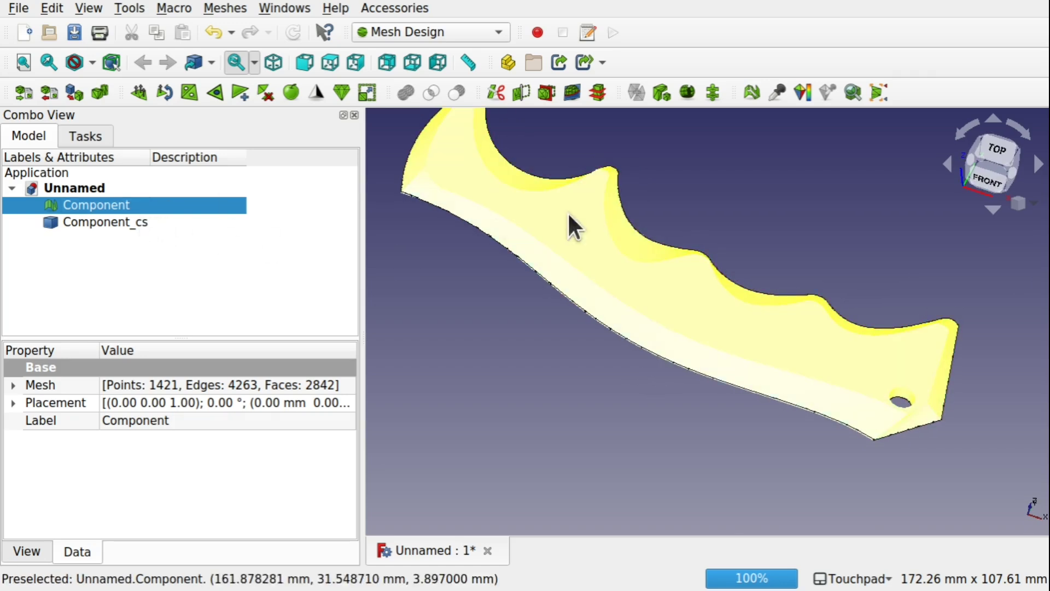
{"action": "key", "text": "space"}
{"action": "left_click_drag", "start_coordinate": [649, 254], "coordinate": [706, 349]}
{"action": "left_click_drag", "start_coordinate": [688, 311], "coordinate": [607, 342]}
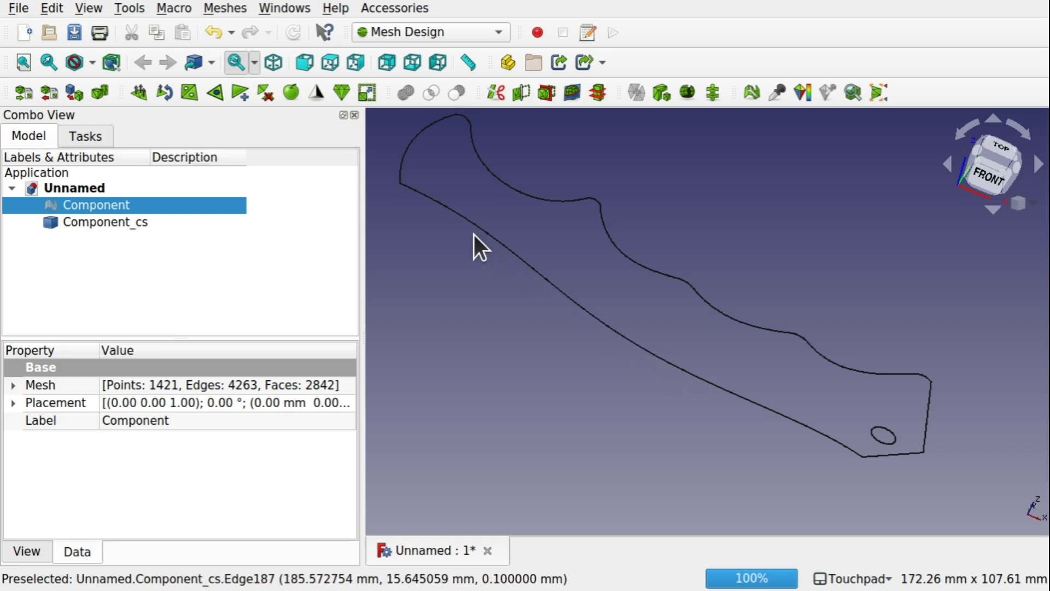
{"action": "middle_click_drag", "start_coordinate": [630, 286], "coordinate": [586, 275], "text": "alt"}
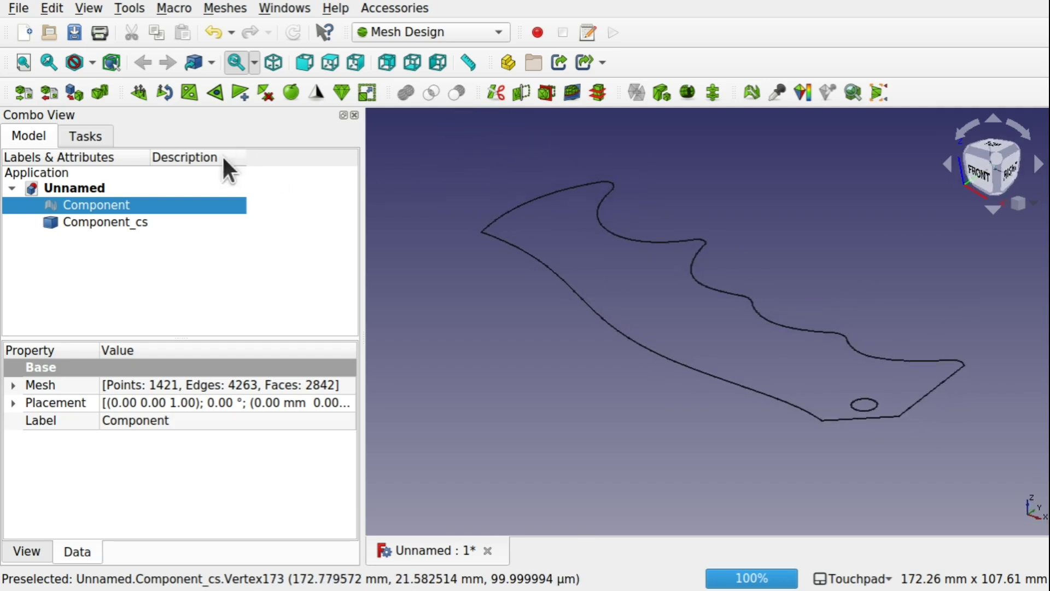
{"action": "key", "text": "space"}
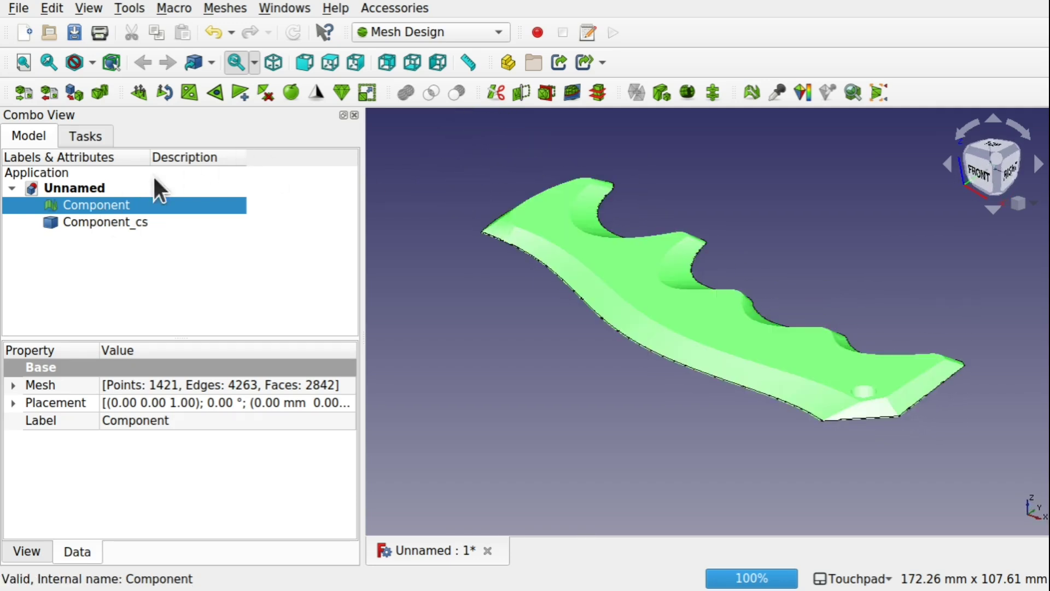
- Try decimating the Component mesh with 92% reduction and 0.10 tolerance, inspect its shape, and undo the decimation
{"action": "left_click", "coordinate": [240, 9]}
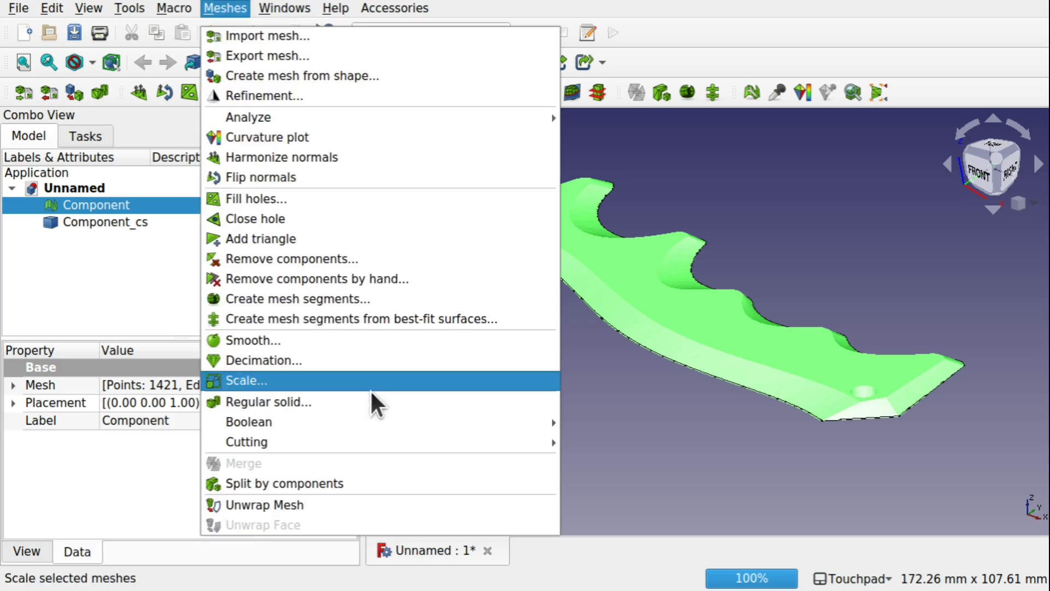
{"action": "left_click", "coordinate": [408, 361]}
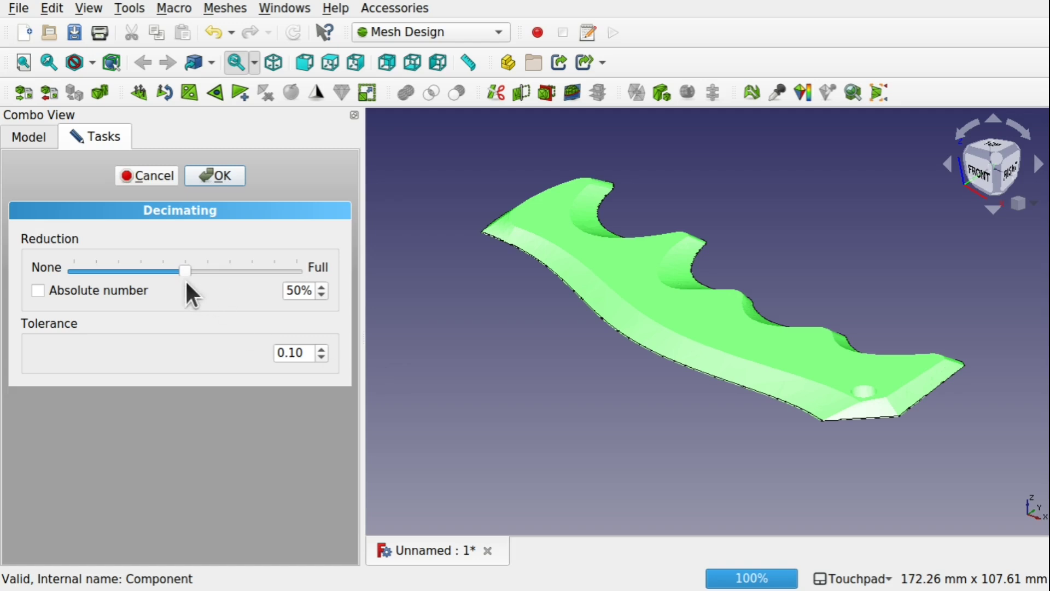
{"action": "left_click_drag", "start_coordinate": [186, 274], "coordinate": [252, 285]}
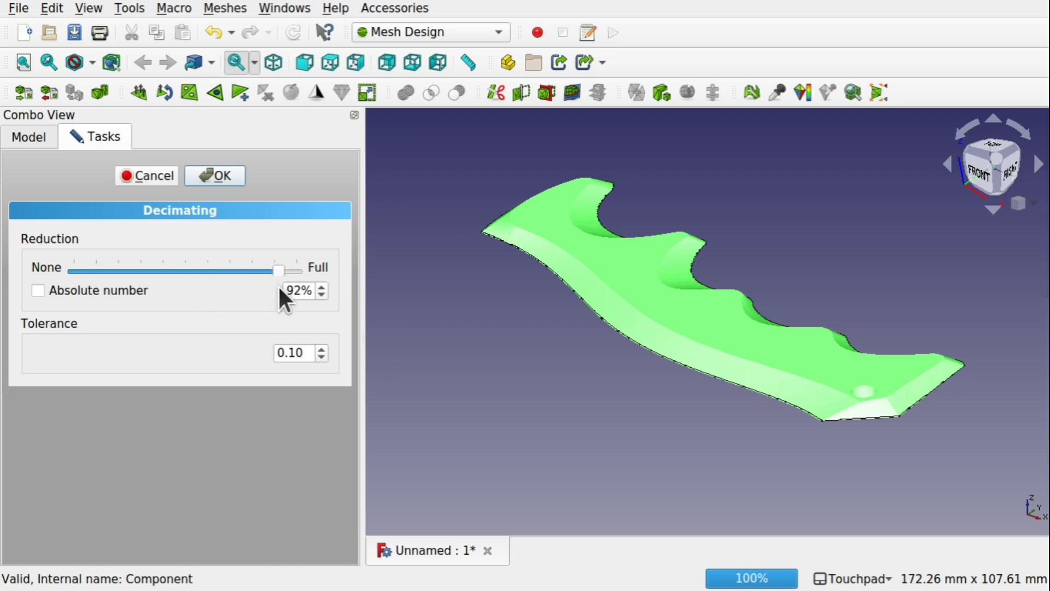
{"action": "left_click", "coordinate": [222, 176]}
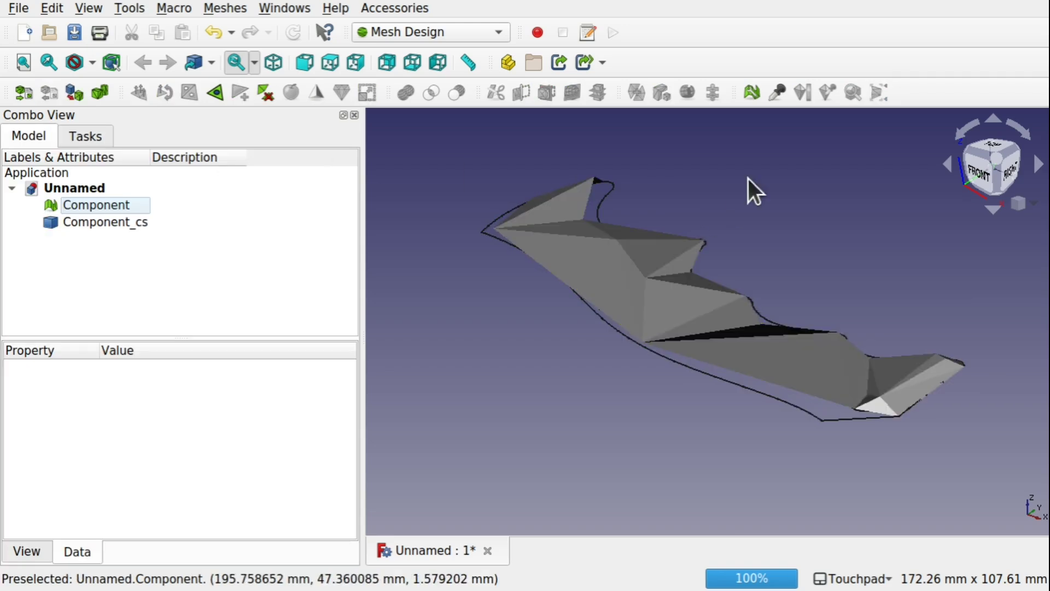
{"action": "left_click_drag", "start_coordinate": [650, 312], "coordinate": [560, 365], "text": "shift"}
{"action": "mouse_move", "coordinate": [864, 411]}
{"action": "left_mouse_down", "text": "shift"}
{"action": "mouse_move", "coordinate": [832, 410]}
{"action": "mouse_move", "coordinate": [723, 478]}
{"action": "mouse_move", "coordinate": [856, 411]}
{"action": "mouse_move", "coordinate": [875, 370]}
{"action": "mouse_move", "coordinate": [856, 406]}
{"action": "left_mouse_up", "text": "shift"}
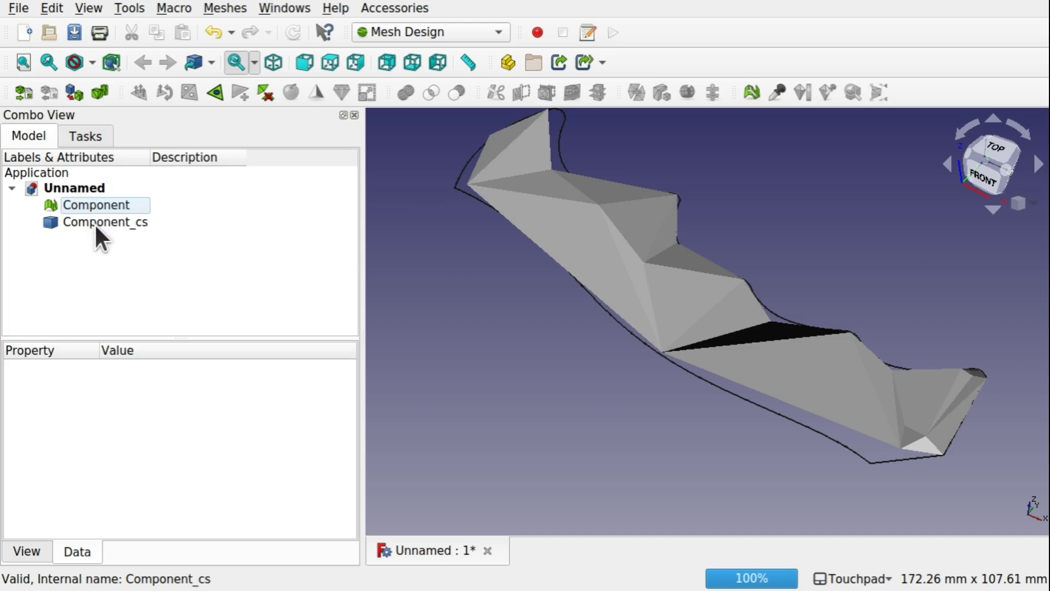
{"action": "key", "text": "ctrl+z"}
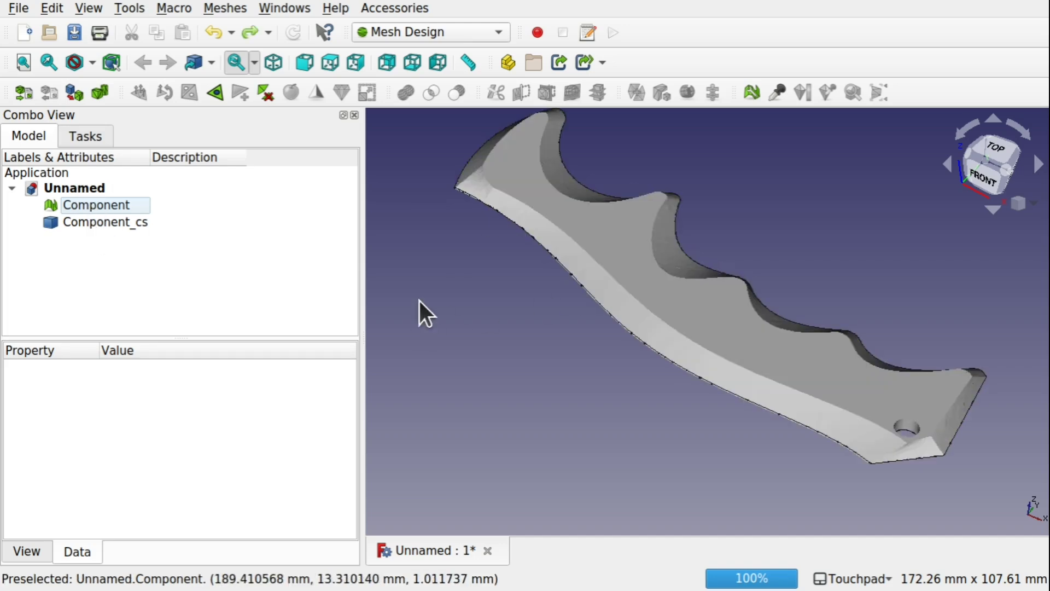
- Decimate the Component mesh with 59% reduction and 0.10 tolerance, and inspect its shape around the hole and pointed end
{"action": "left_click", "coordinate": [99, 199]}
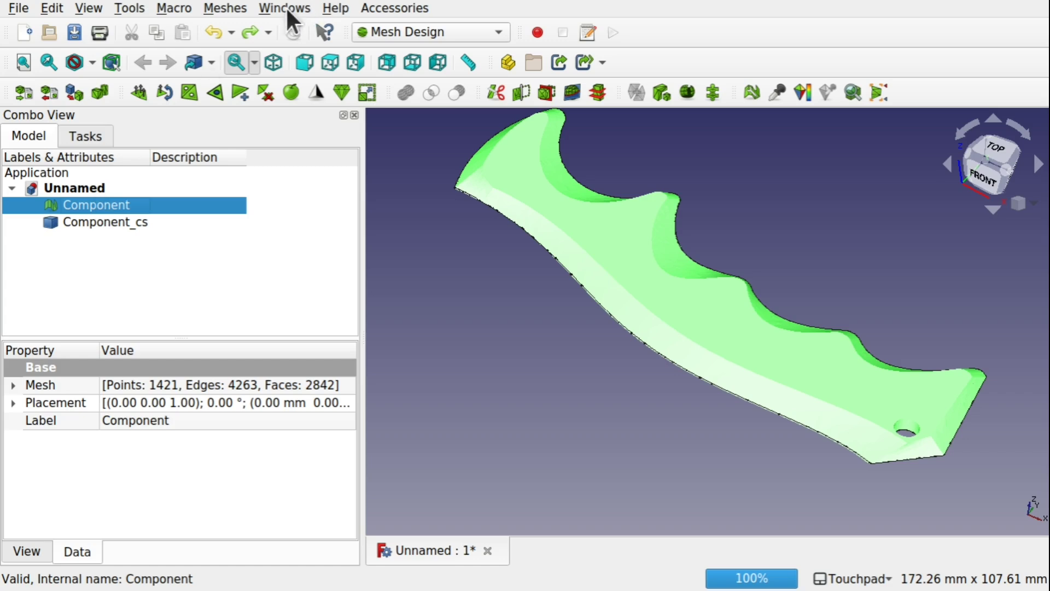
{"action": "left_click", "coordinate": [237, 6]}
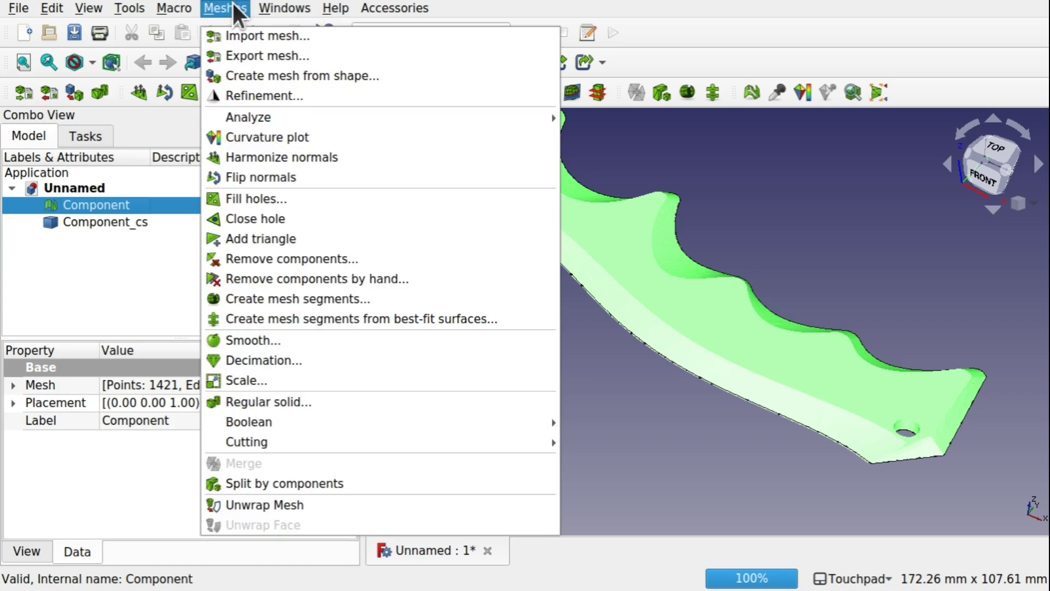
{"action": "left_click", "coordinate": [309, 359]}
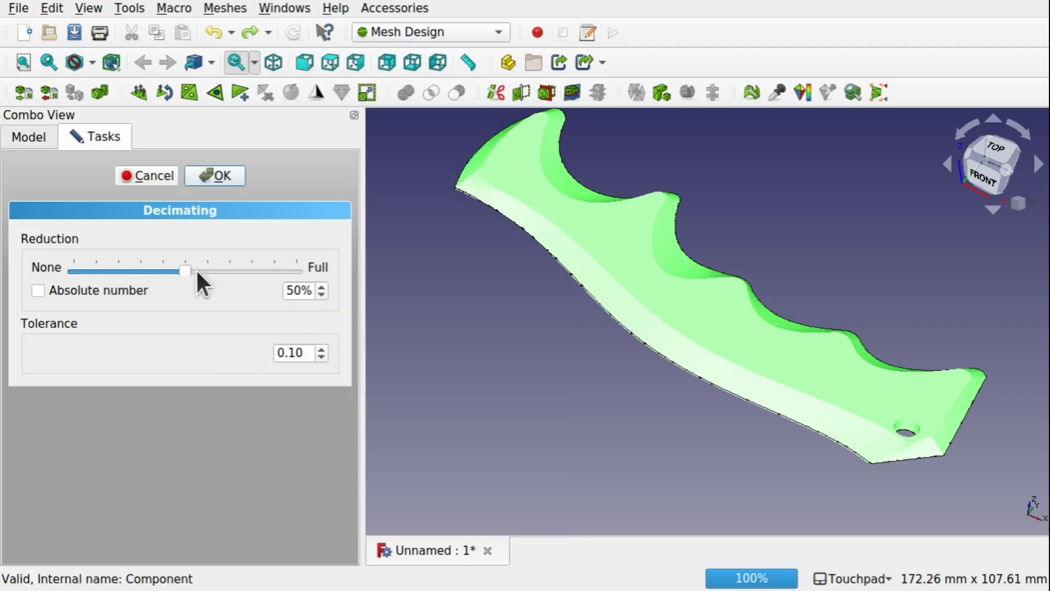
{"action": "left_click_drag", "start_coordinate": [183, 268], "coordinate": [203, 268]}
{"action": "left_click", "coordinate": [224, 176]}
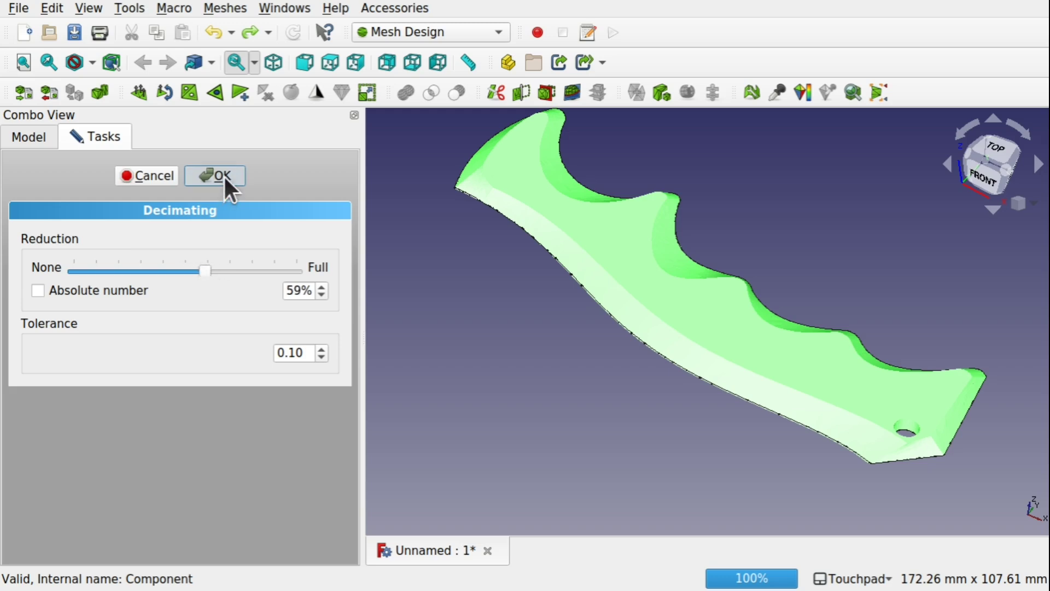
{"action": "mouse_move", "coordinate": [798, 378]}
{"action": "left_mouse_down", "text": "alt"}
{"action": "mouse_move", "coordinate": [781, 296]}
{"action": "mouse_move", "coordinate": [797, 412]}
{"action": "mouse_move", "coordinate": [811, 418]}
{"action": "mouse_move", "coordinate": [790, 380]}
{"action": "left_mouse_up", "text": "alt"}
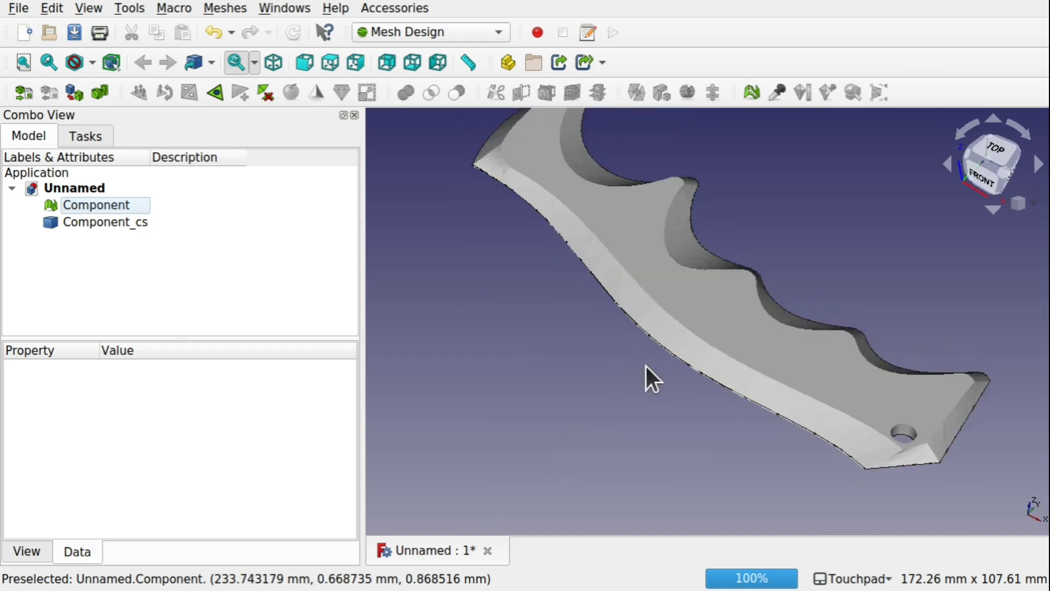
{"action": "left_click_drag", "start_coordinate": [707, 468], "coordinate": [920, 459], "text": "alt"}
{"action": "scroll", "coordinate": [919, 458], "scroll_direction": "up", "scroll_amount": 6}
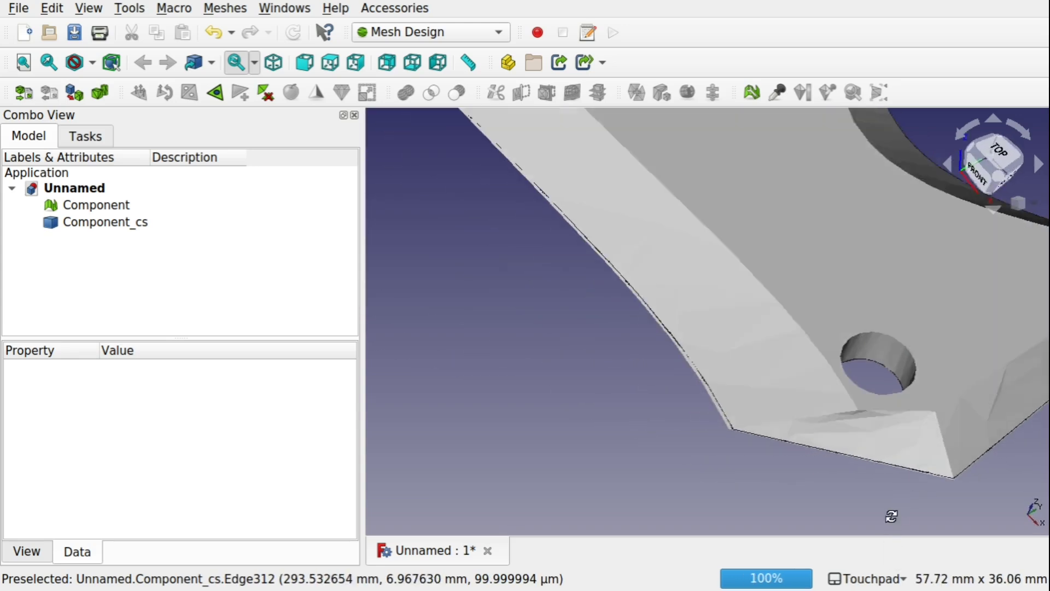
{"action": "scroll", "coordinate": [913, 467], "scroll_direction": "down", "scroll_amount": 2}
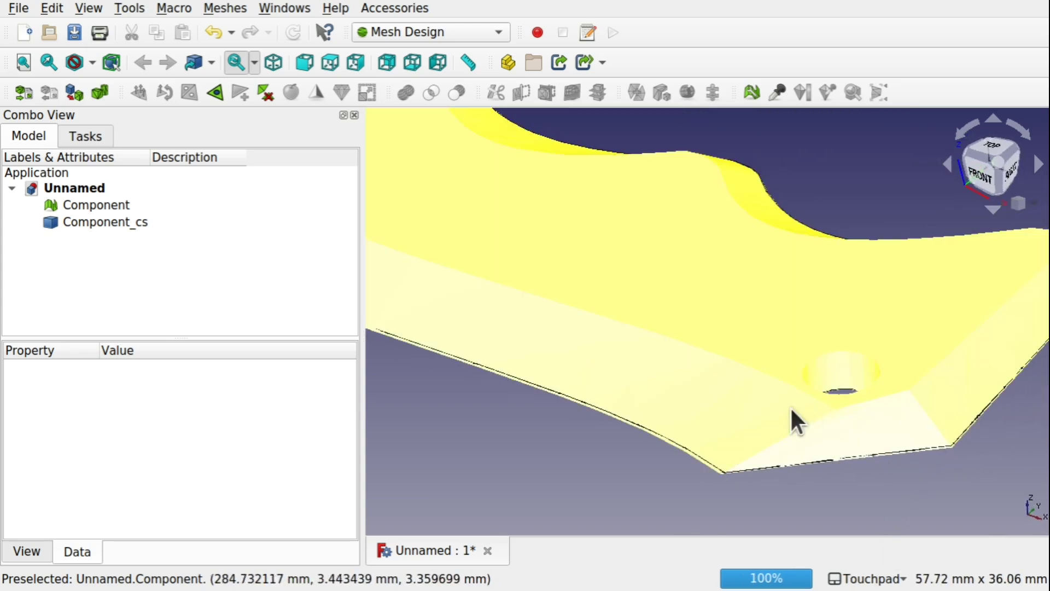
{"action": "left_click_drag", "start_coordinate": [582, 485], "coordinate": [640, 475], "text": "alt"}
{"action": "scroll", "coordinate": [549, 484], "scroll_direction": "down", "scroll_amount": 5}
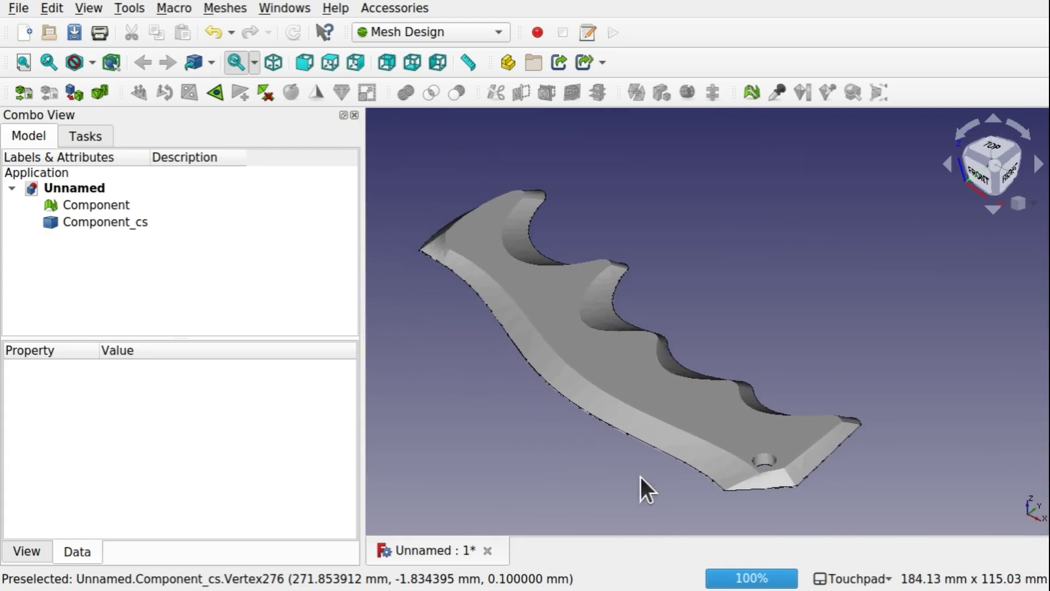
- Cut an XY cross section of the decimated Component mesh at position 0.1 mm
{"action": "left_click", "coordinate": [89, 206]}
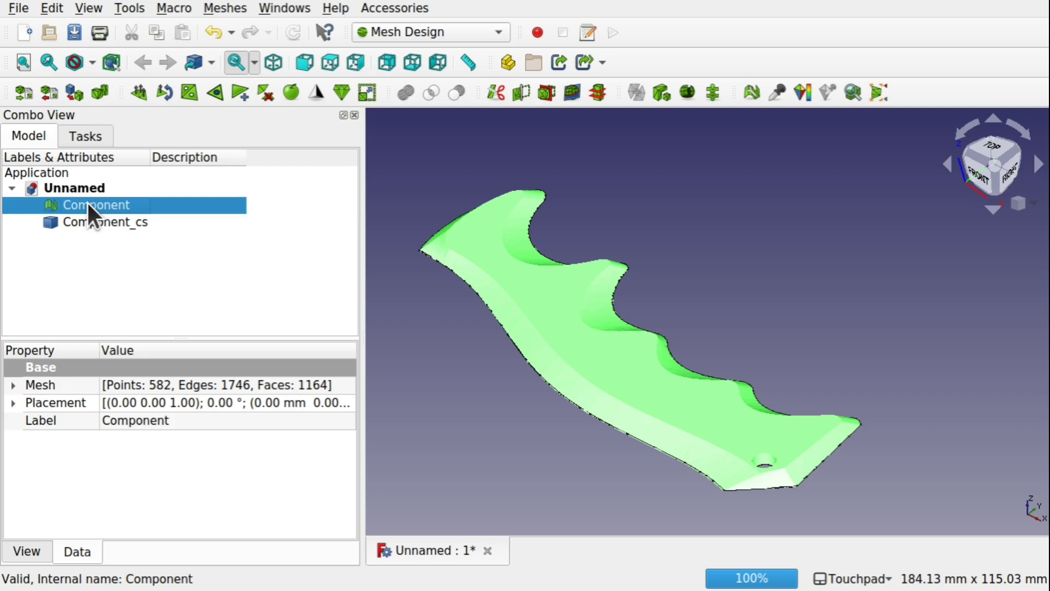
{"action": "left_click", "coordinate": [600, 95]}
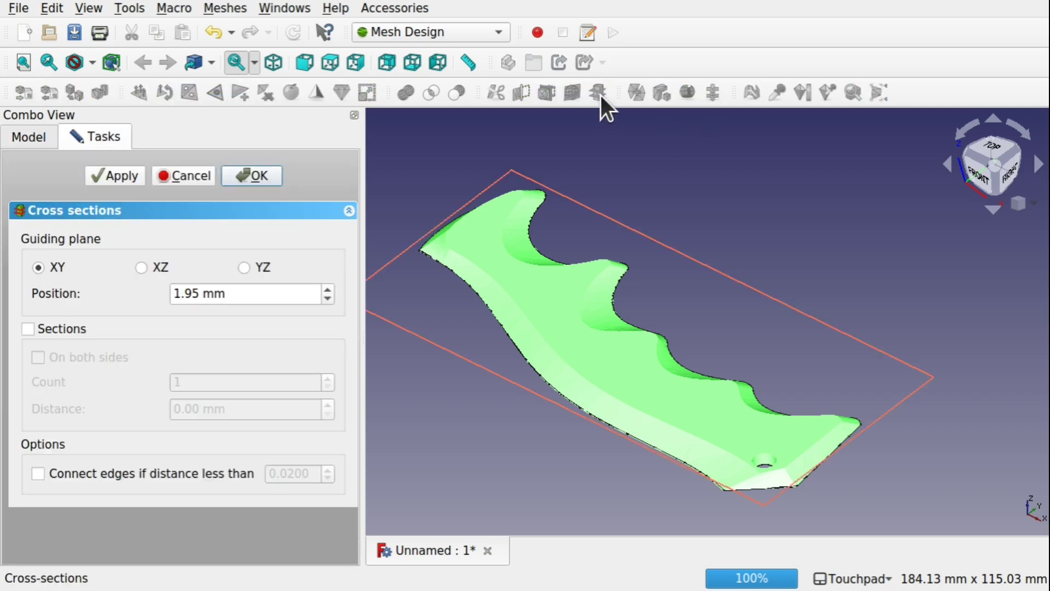
{"action": "double_click", "coordinate": [197, 281]}
{"action": "type", "text": "0.1"}
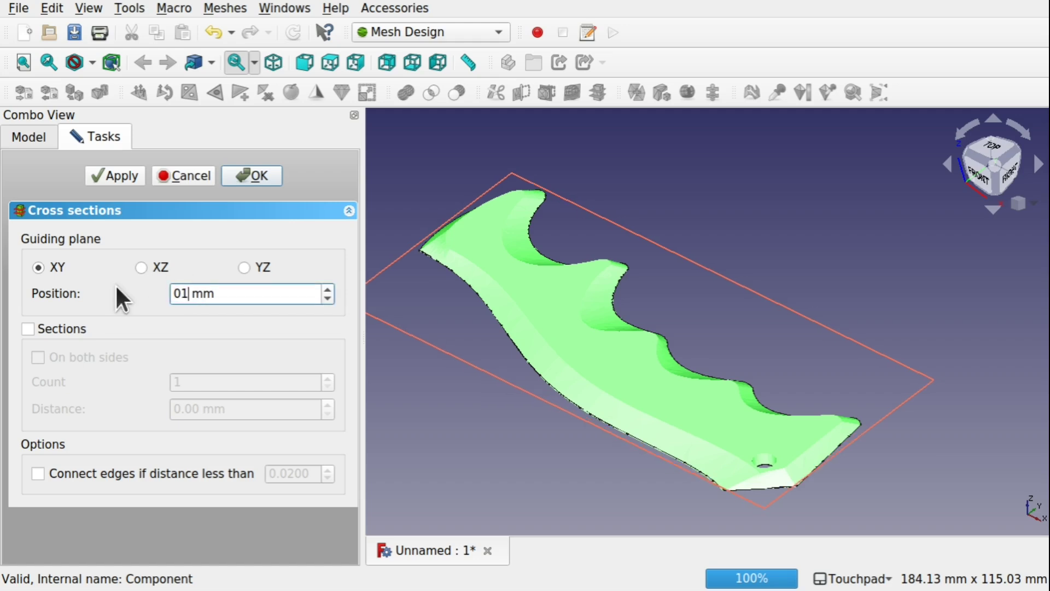
{"action": "left_click", "coordinate": [261, 171]}
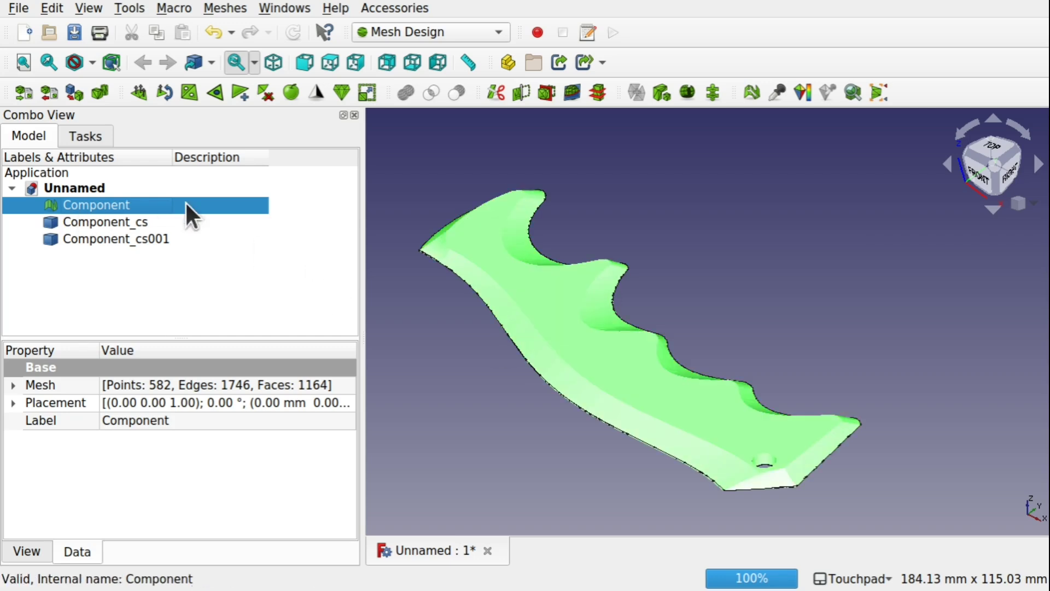
- Hide the Component mesh and compare the point spacing of the Component_cs and Component_cs001 sections
{"action": "key", "text": "space"}
{"action": "middle_click_drag", "start_coordinate": [629, 342], "coordinate": [554, 356]}
{"action": "left_click", "coordinate": [129, 232]}
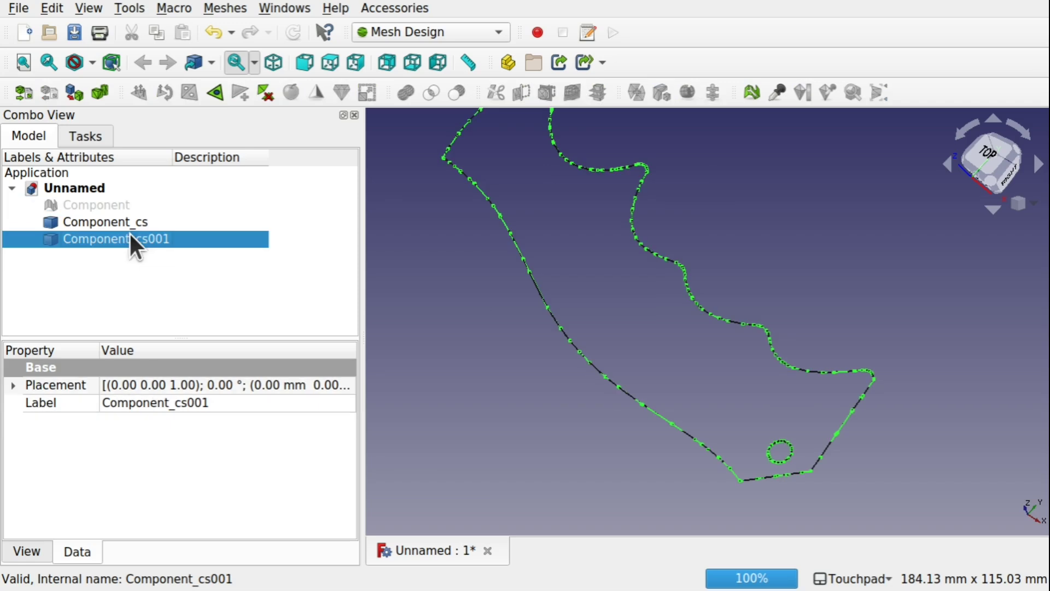
{"action": "left_click", "coordinate": [110, 220]}
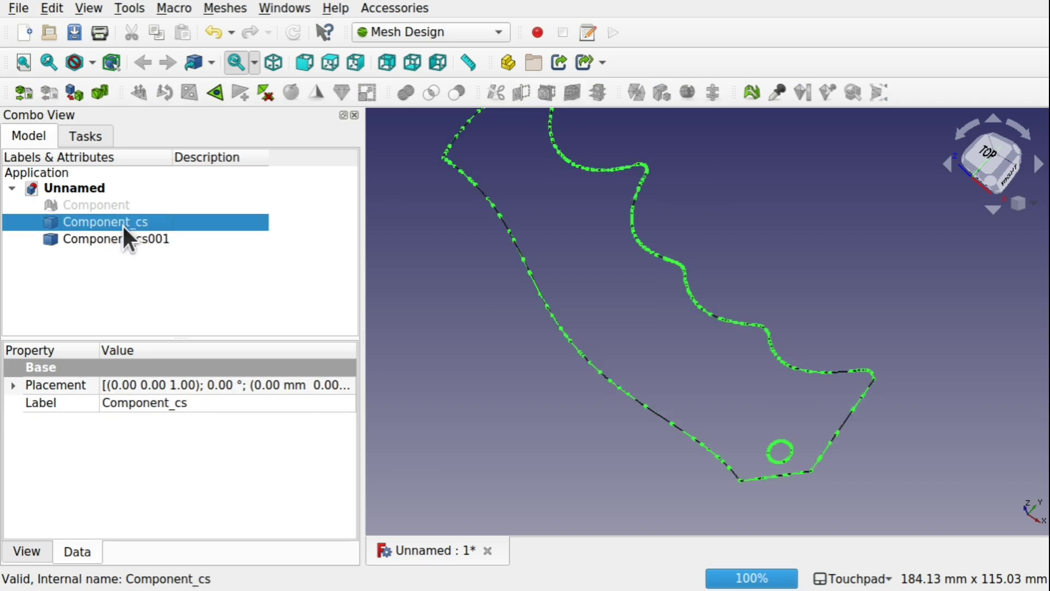
{"action": "left_click", "coordinate": [100, 241]}
{"action": "left_click", "coordinate": [111, 220]}
{"action": "left_click", "coordinate": [132, 238]}
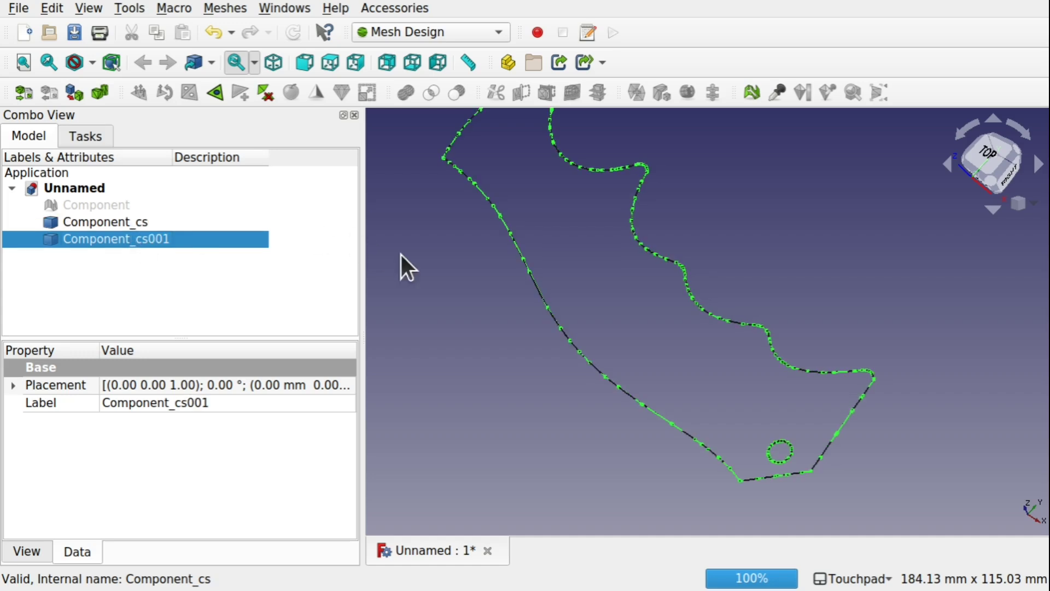
- Hide Component_cs and Component_cs001 in turn, and show only Component_cs again
{"action": "left_click", "coordinate": [109, 223]}
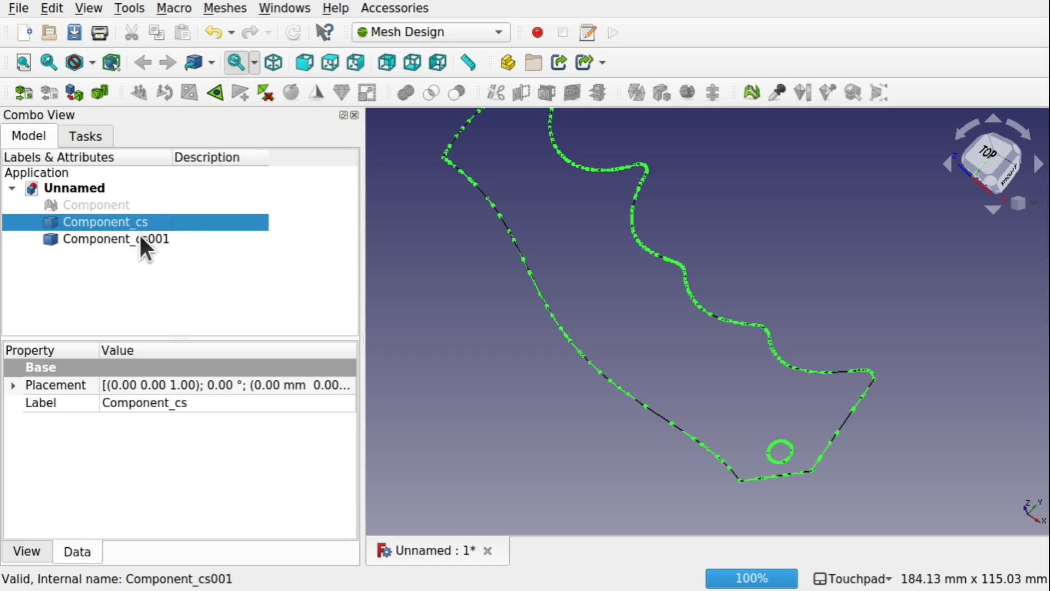
{"action": "key", "text": "space"}
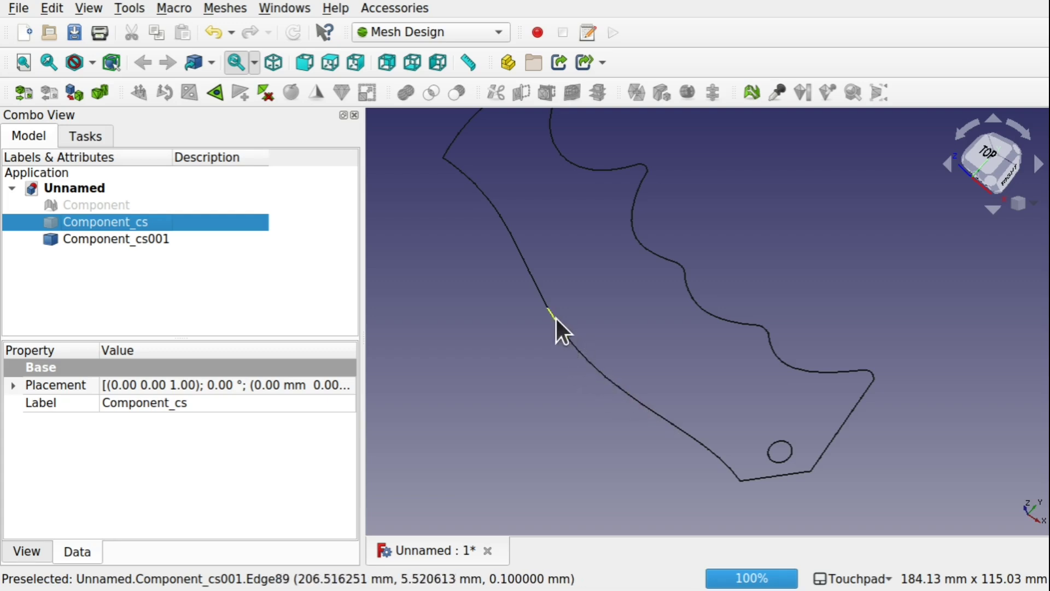
{"action": "left_click", "coordinate": [116, 240]}
{"action": "key", "text": "space"}
{"action": "left_click", "coordinate": [116, 217]}
{"action": "key", "text": "space"}
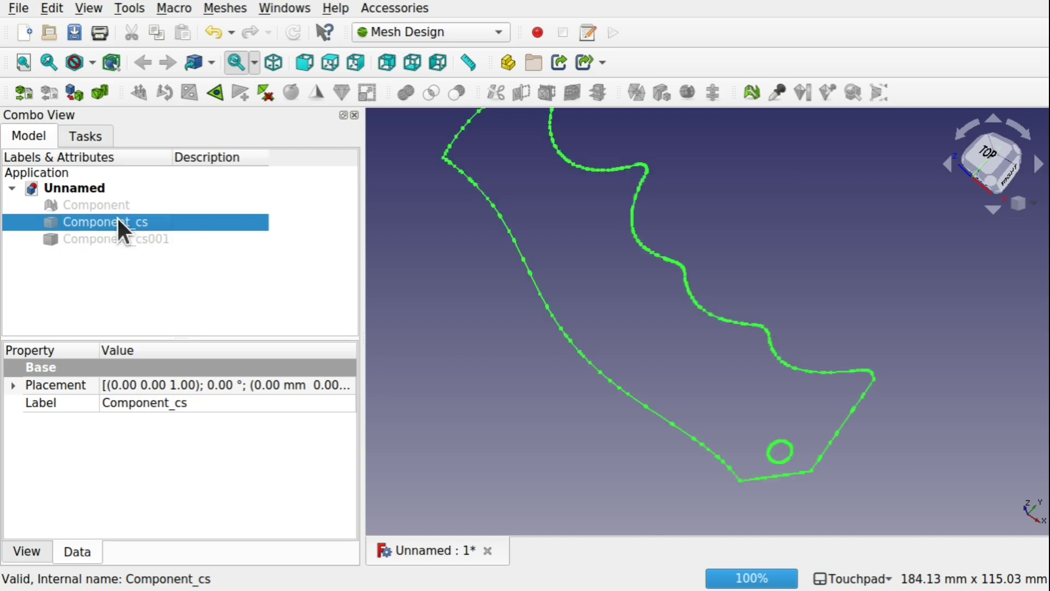
- Show Component_cs001 again and compare individual edge lengths of both sections along the handle's long smooth curve
{"action": "left_click", "coordinate": [655, 394]}
{"action": "left_click_drag", "start_coordinate": [638, 403], "coordinate": [681, 423], "text": "alt"}
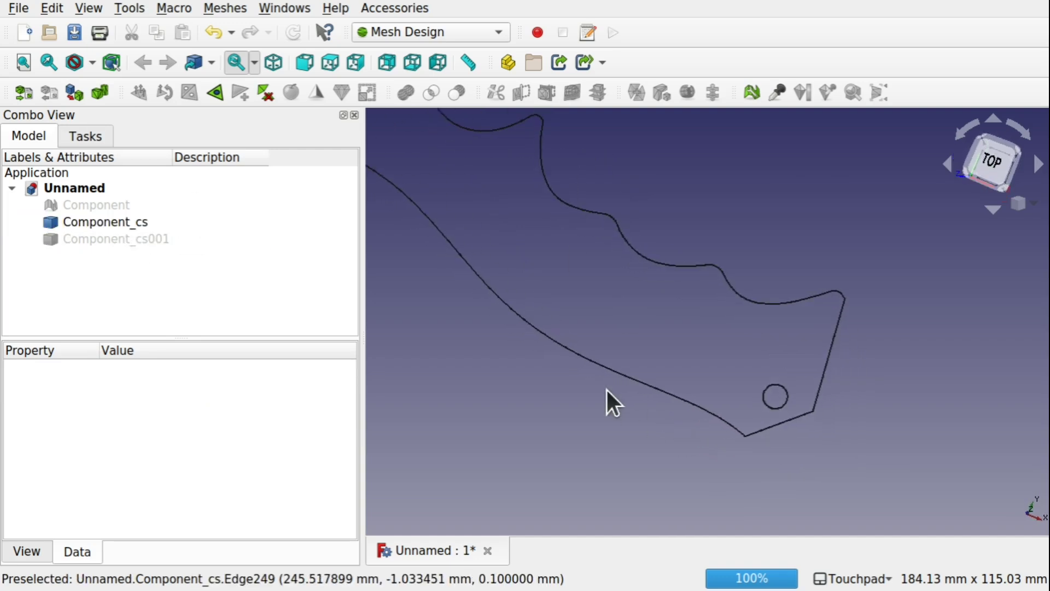
{"action": "scroll", "coordinate": [606, 394], "scroll_direction": "up", "scroll_amount": 5}
{"action": "left_click", "coordinate": [646, 346]}
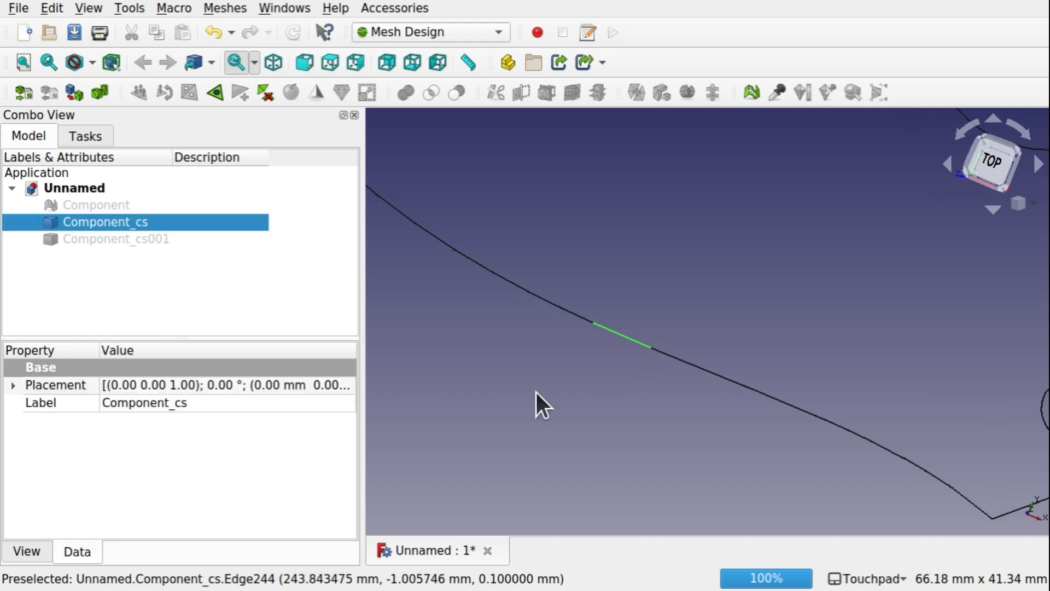
{"action": "left_click", "coordinate": [87, 239]}
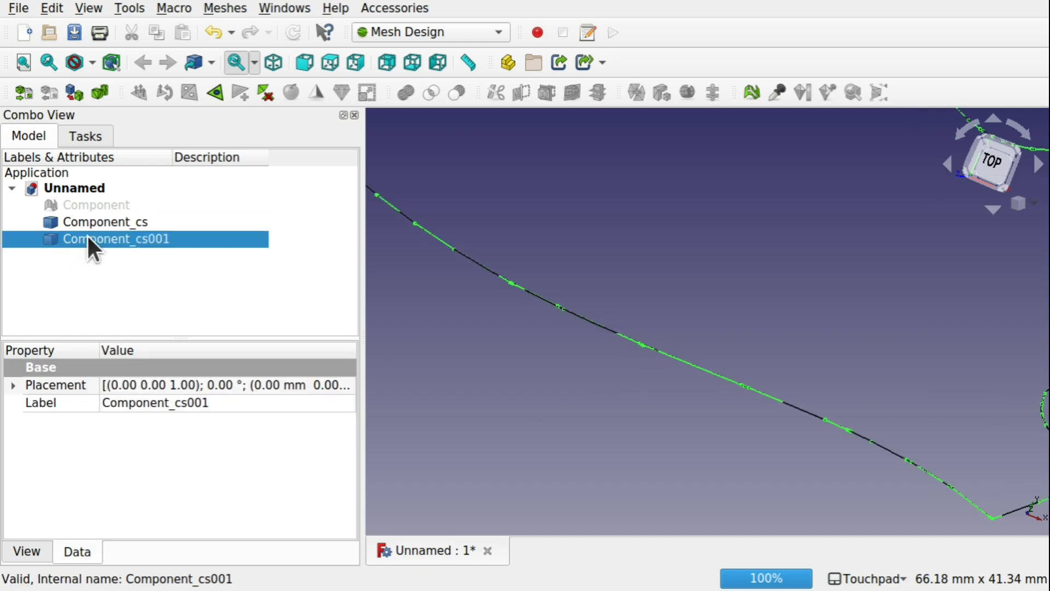
{"action": "left_click", "coordinate": [606, 328]}
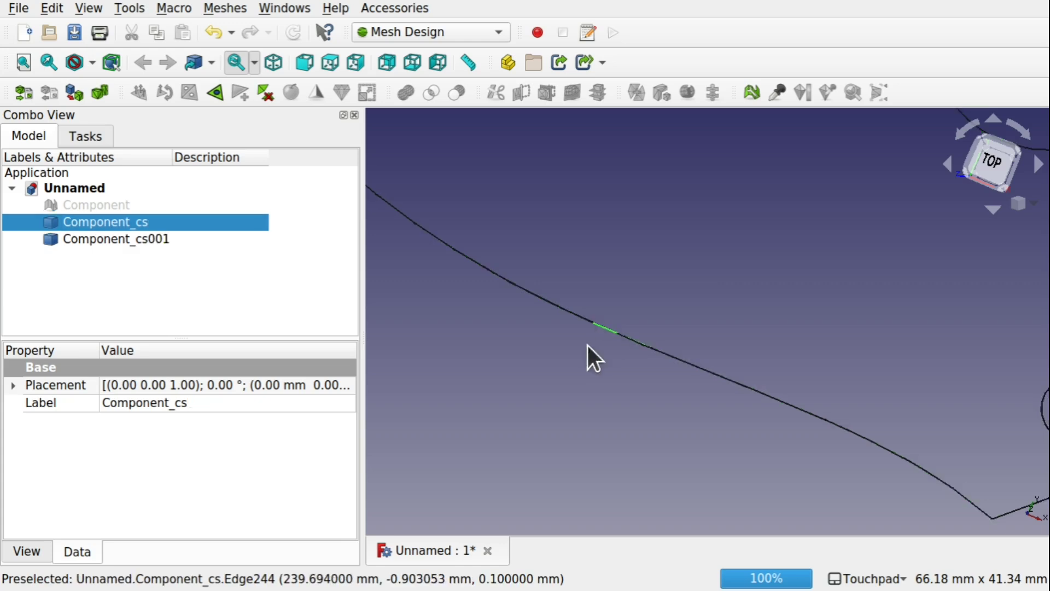
{"action": "left_click", "coordinate": [581, 315]}
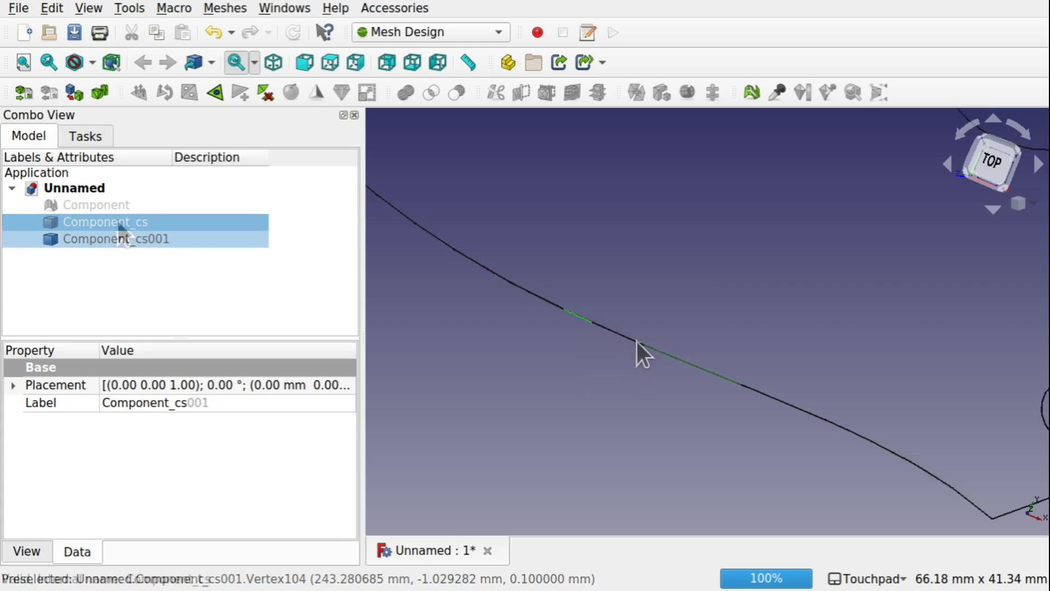
- Delete Component_cs, check Component_cs001 against the Component mesh, and leave the mesh hidden
{"action": "left_click", "coordinate": [117, 222]}
{"action": "key", "text": "Delete"}
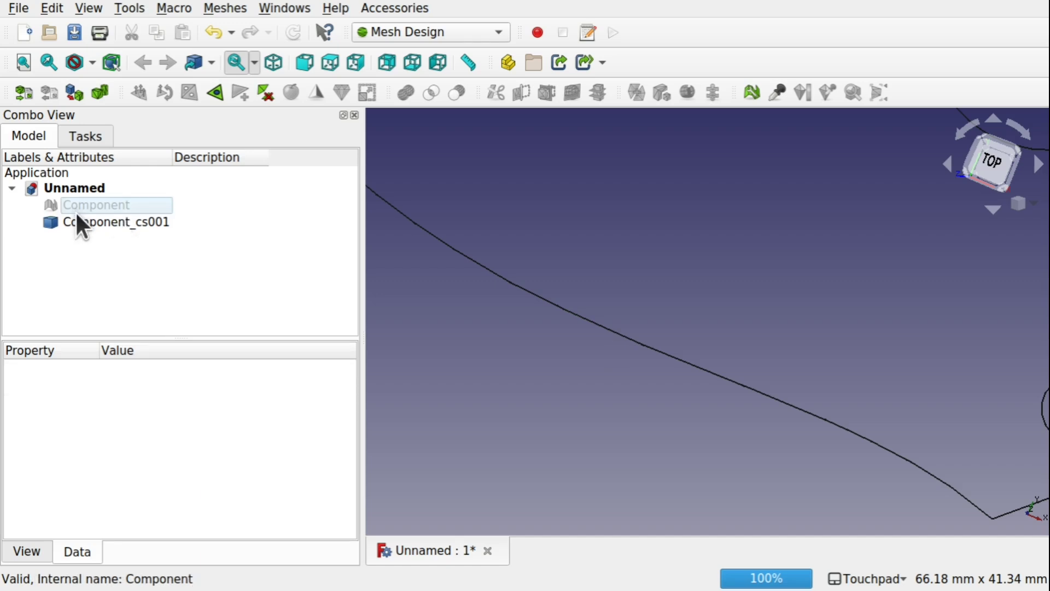
{"action": "left_click", "coordinate": [76, 208]}
{"action": "key", "text": "space"}
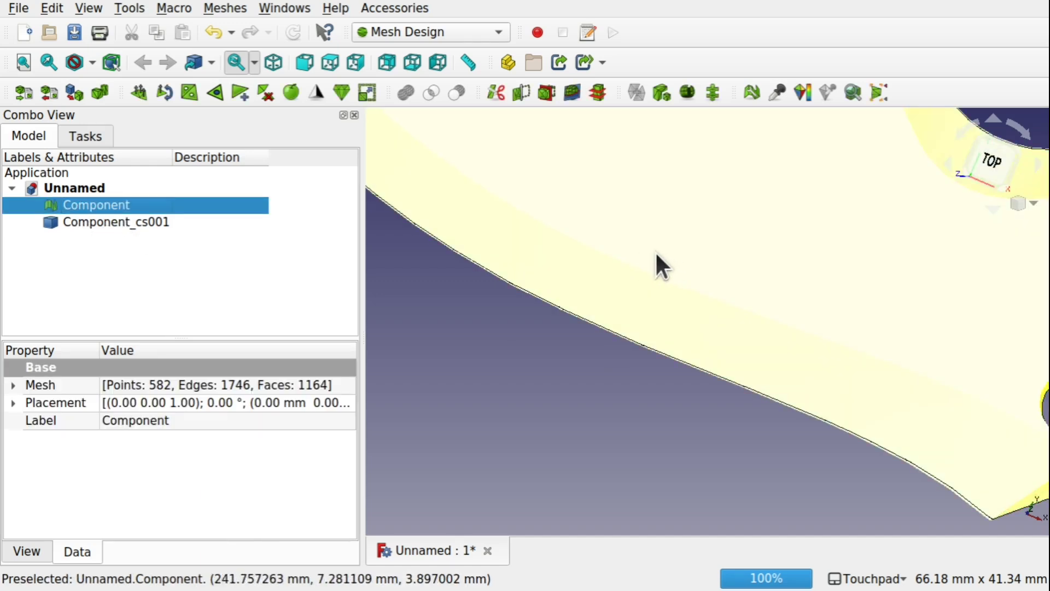
{"action": "scroll", "coordinate": [656, 253], "scroll_direction": "down", "scroll_amount": 6}
{"action": "left_click_drag", "start_coordinate": [658, 237], "coordinate": [678, 201], "text": "alt"}
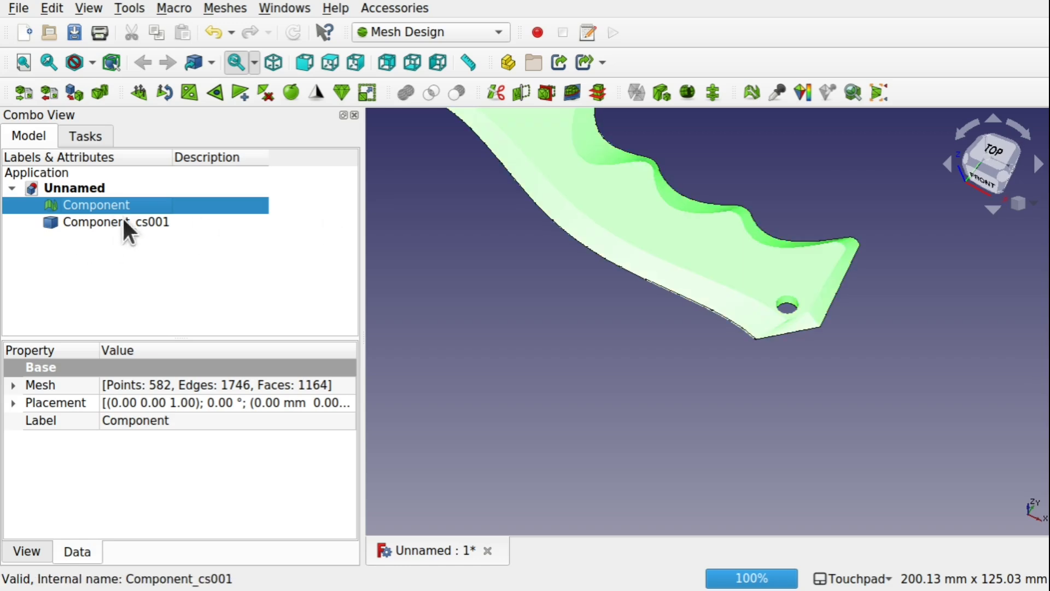
{"action": "key", "text": "space"}
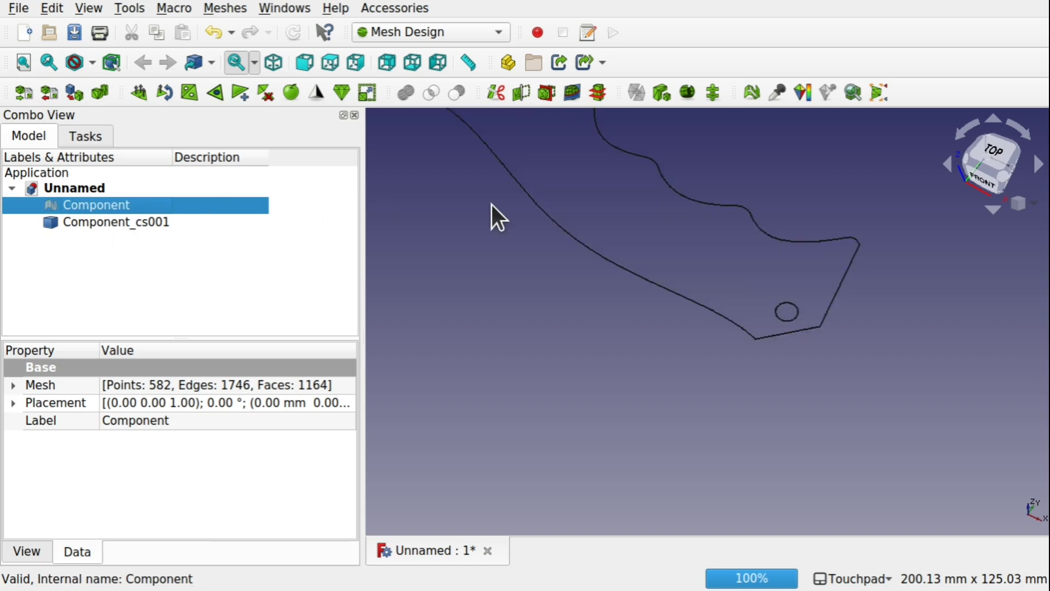
{"action": "left_click_drag", "start_coordinate": [603, 249], "coordinate": [626, 377], "text": "shift"}
{"action": "scroll", "coordinate": [626, 378], "scroll_direction": "down", "scroll_amount": 2}
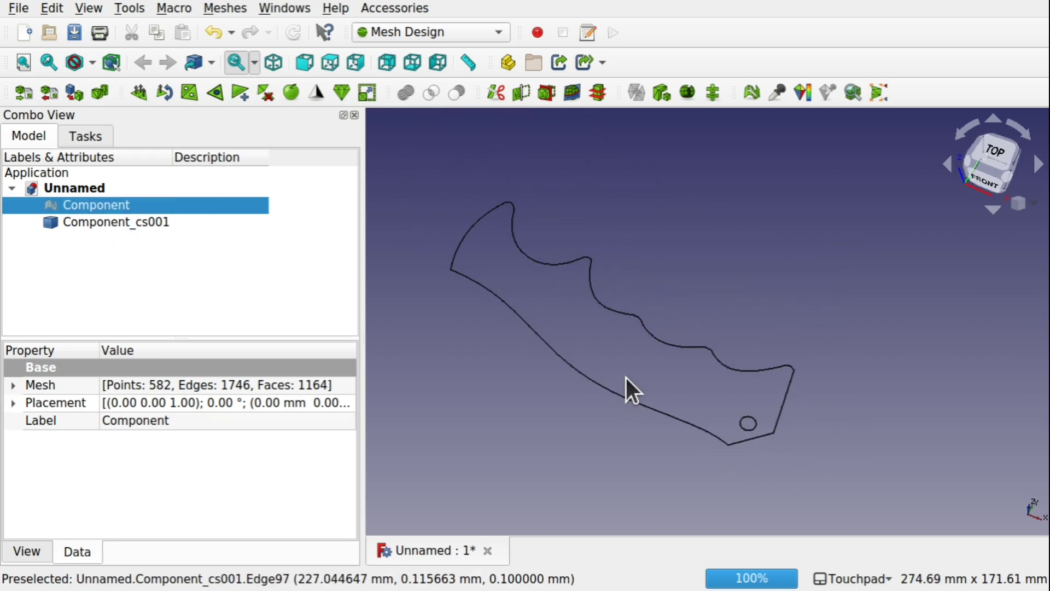
{"action": "scroll", "coordinate": [626, 378], "scroll_direction": "down", "scroll_amount": 1}
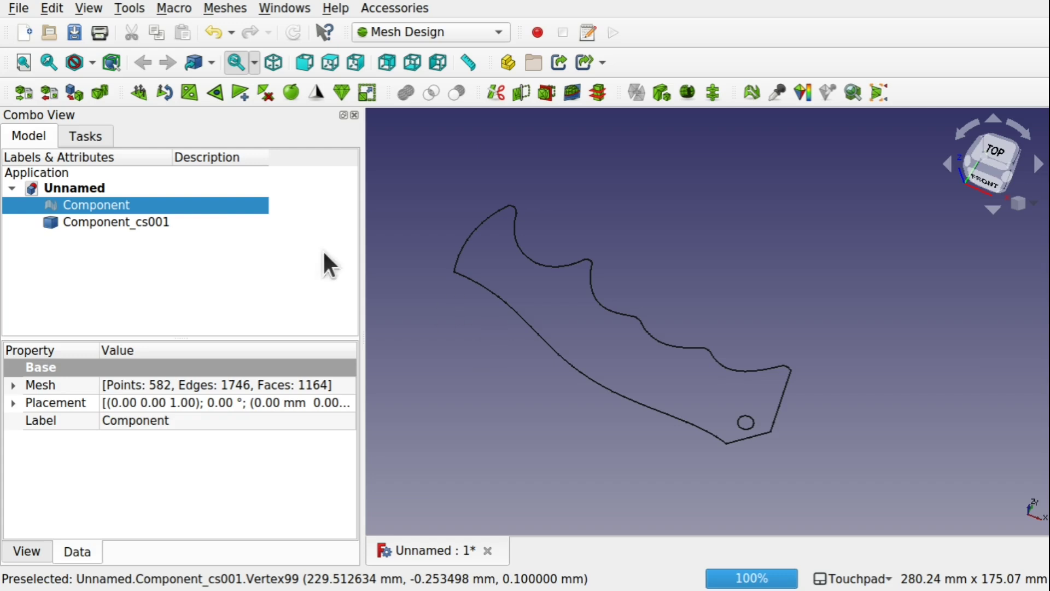
- Explode the Component_cs001 compound into its separate wires using the Part workbench
{"action": "left_click", "coordinate": [150, 221]}
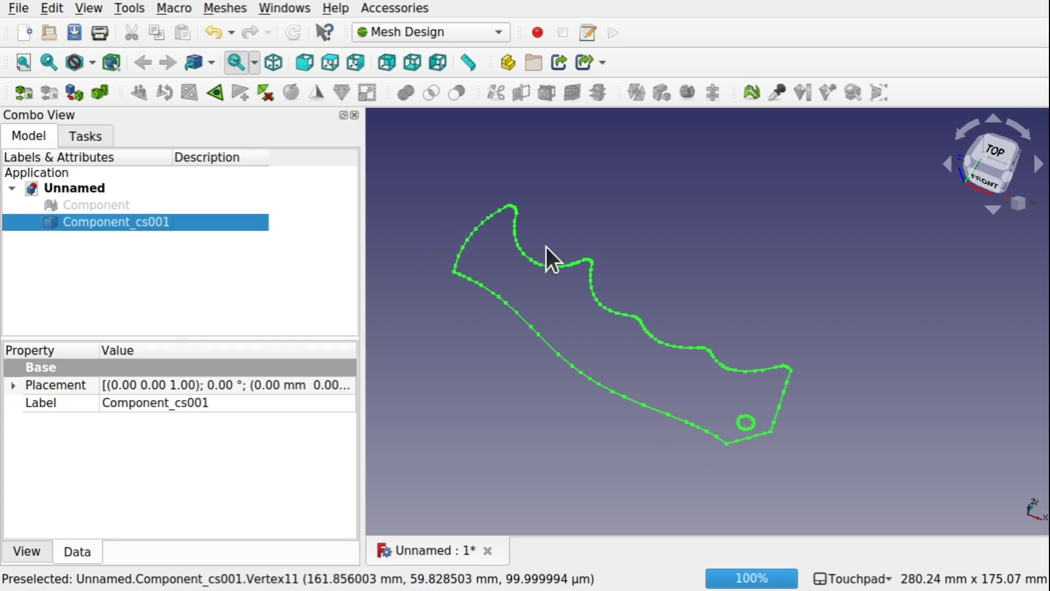
{"action": "mouse_move", "coordinate": [700, 444]}
{"action": "left_mouse_down", "text": "alt"}
{"action": "mouse_move", "coordinate": [706, 426]}
{"action": "mouse_move", "coordinate": [687, 449]}
{"action": "left_mouse_up", "text": "alt"}
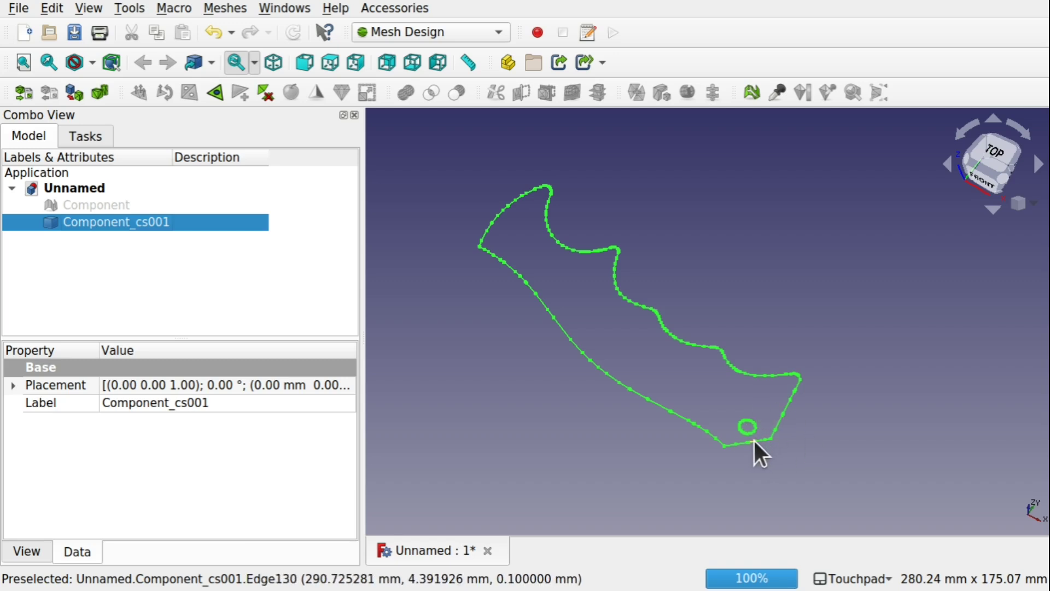
{"action": "left_click", "coordinate": [438, 32]}
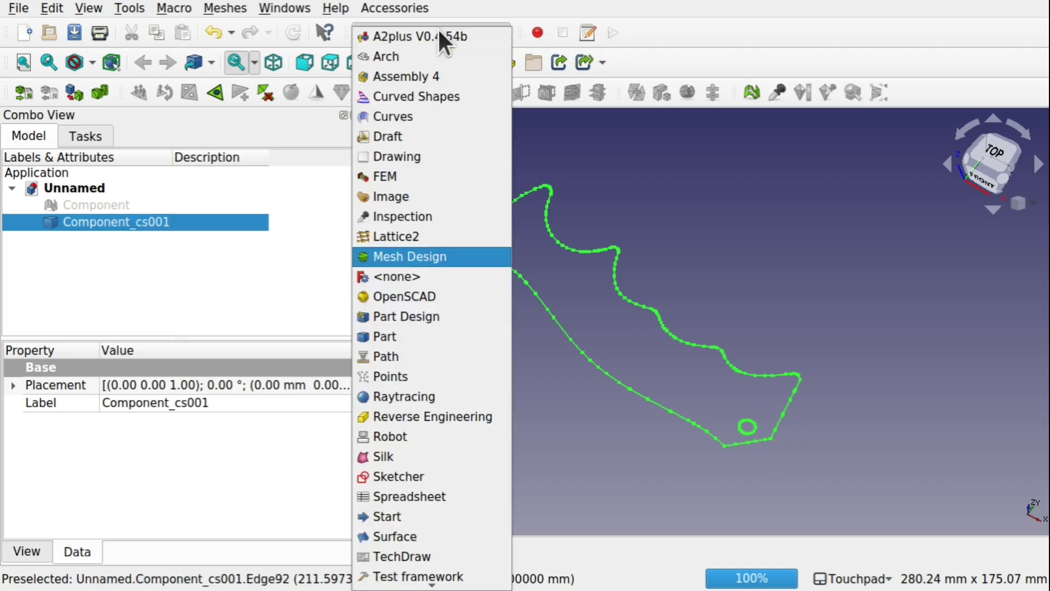
{"action": "left_click", "coordinate": [436, 336]}
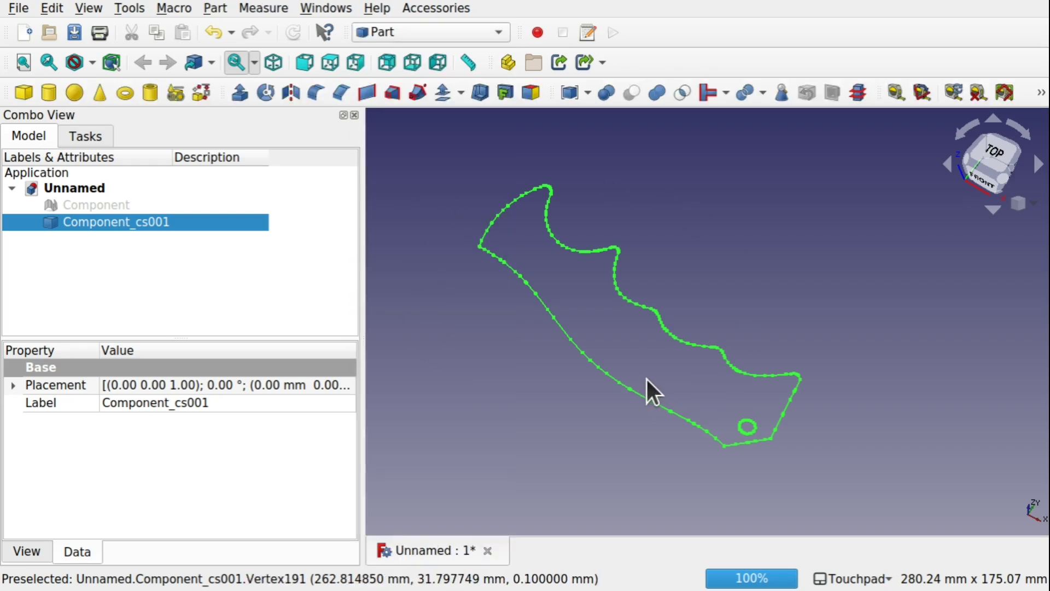
{"action": "left_click", "coordinate": [215, 9]}
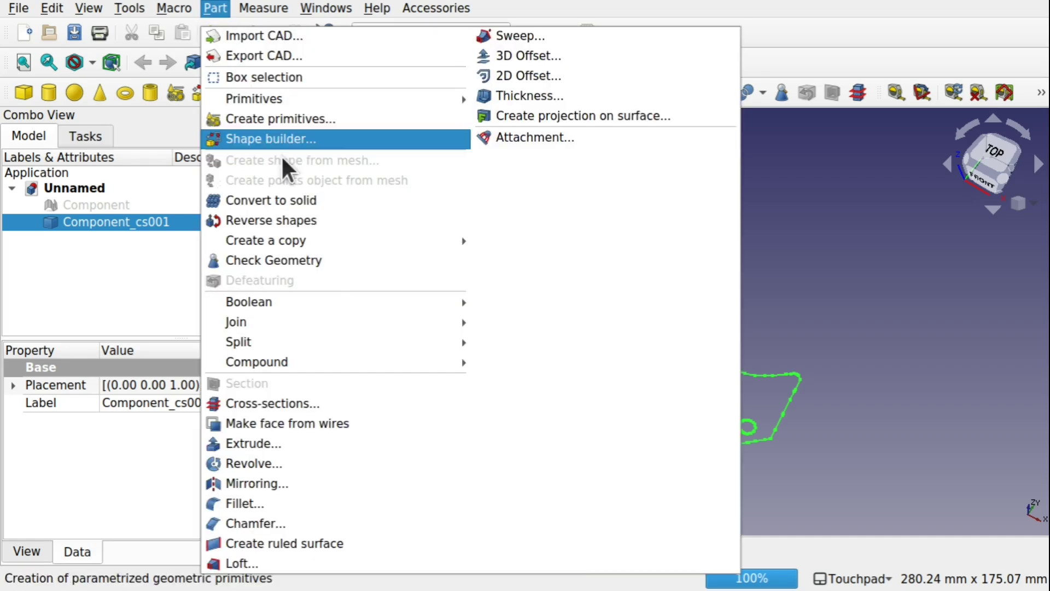
{"action": "mouse_move", "coordinate": [343, 364]}
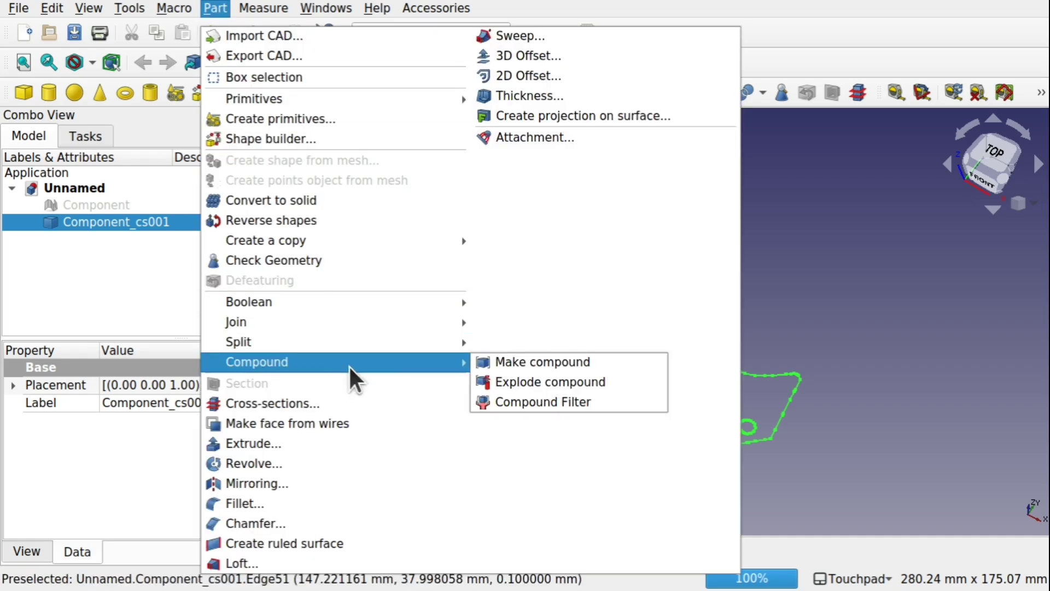
{"action": "left_click", "coordinate": [539, 384]}
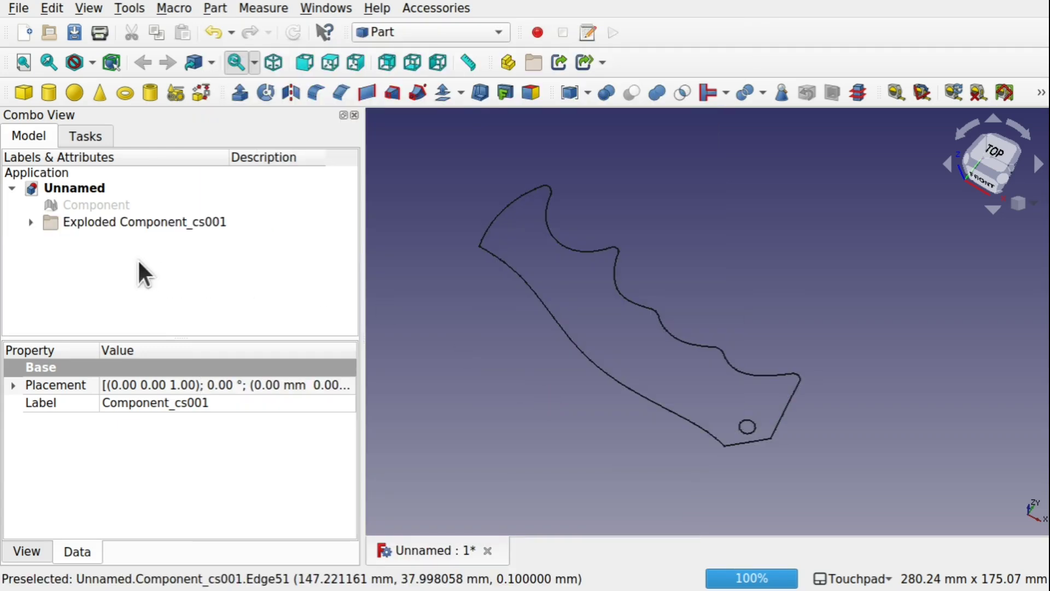
- Identify the parts of the exploded Component_cs001 group and delete Component_cs001.1, the small hole's wire
{"action": "left_click", "coordinate": [97, 225]}
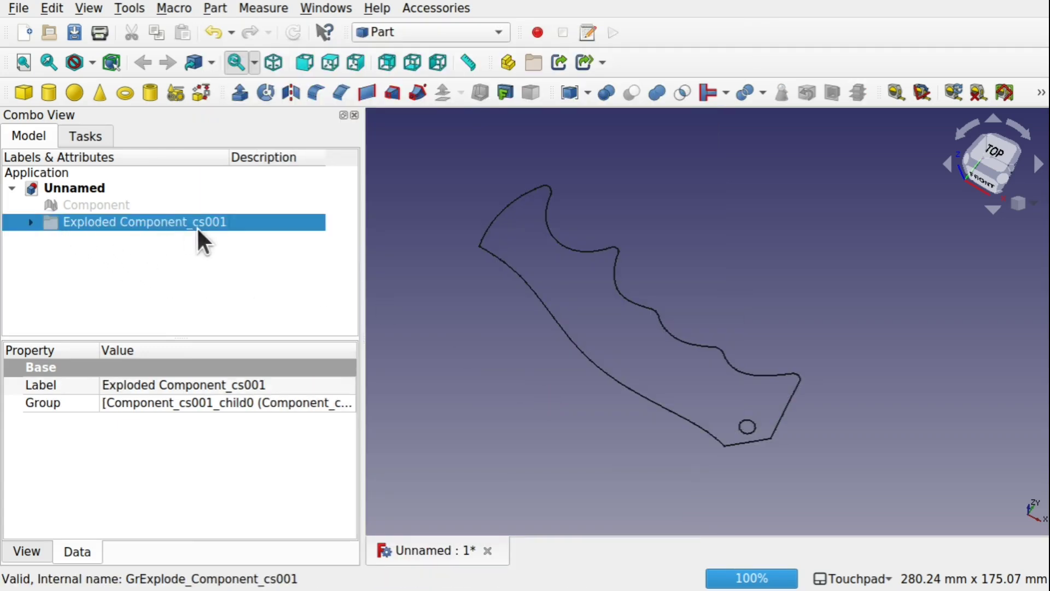
{"action": "left_click", "coordinate": [30, 222]}
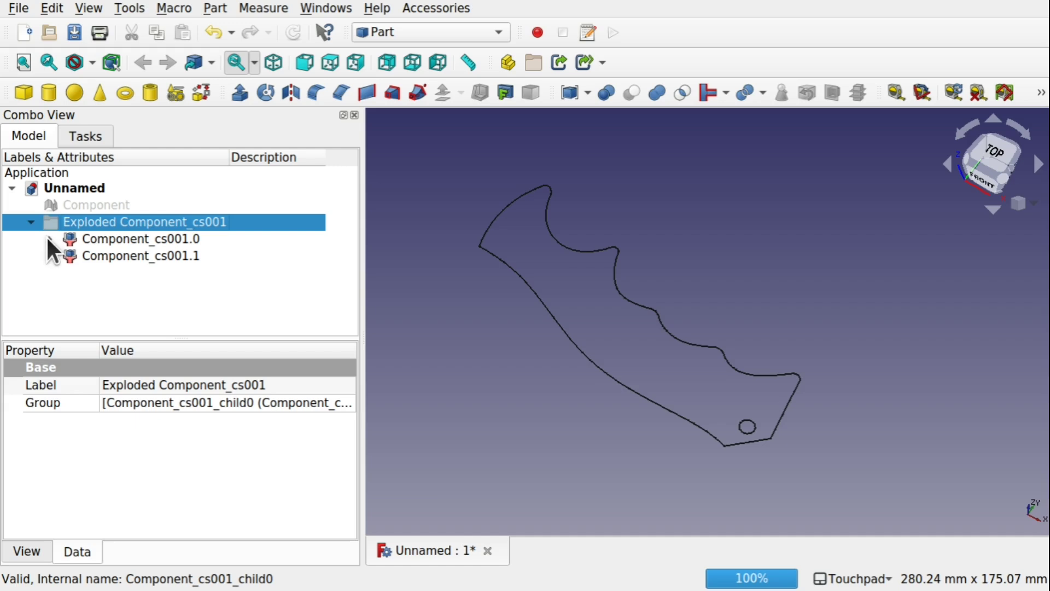
{"action": "left_click", "coordinate": [49, 238]}
{"action": "left_click", "coordinate": [155, 254]}
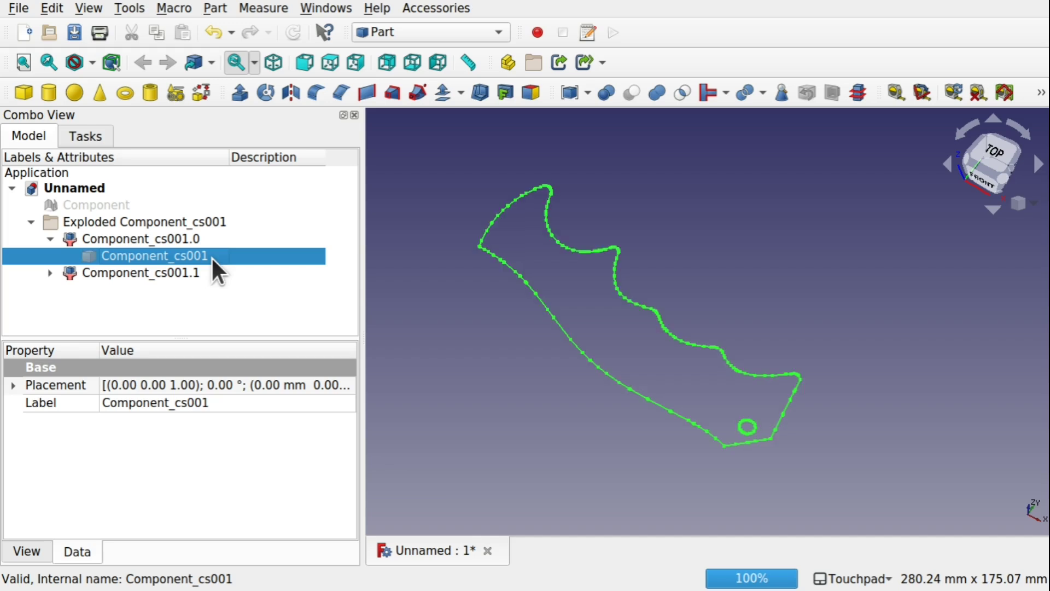
{"action": "left_click", "coordinate": [170, 238]}
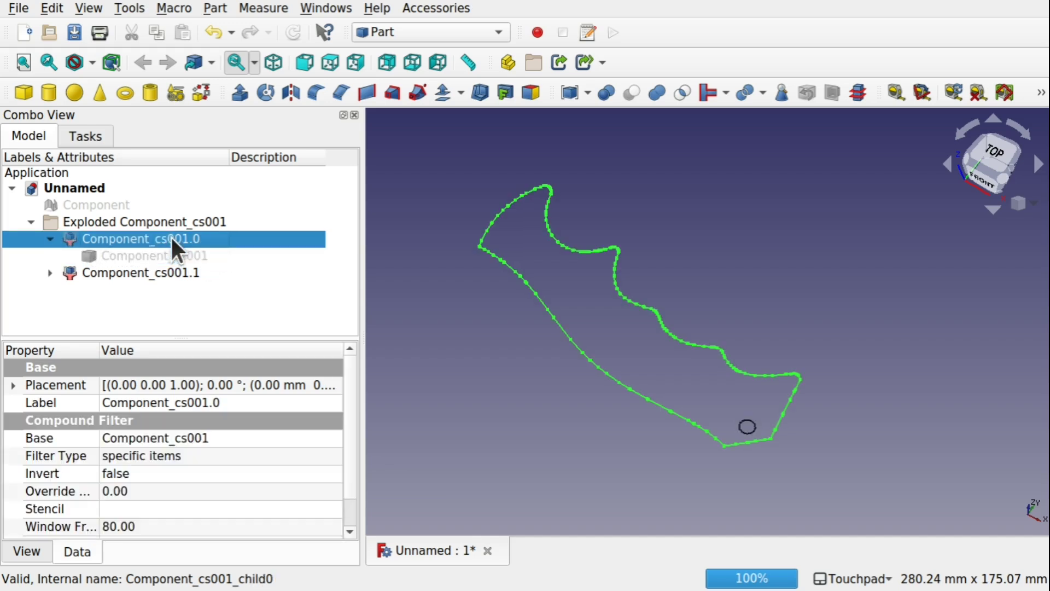
{"action": "left_click", "coordinate": [130, 271]}
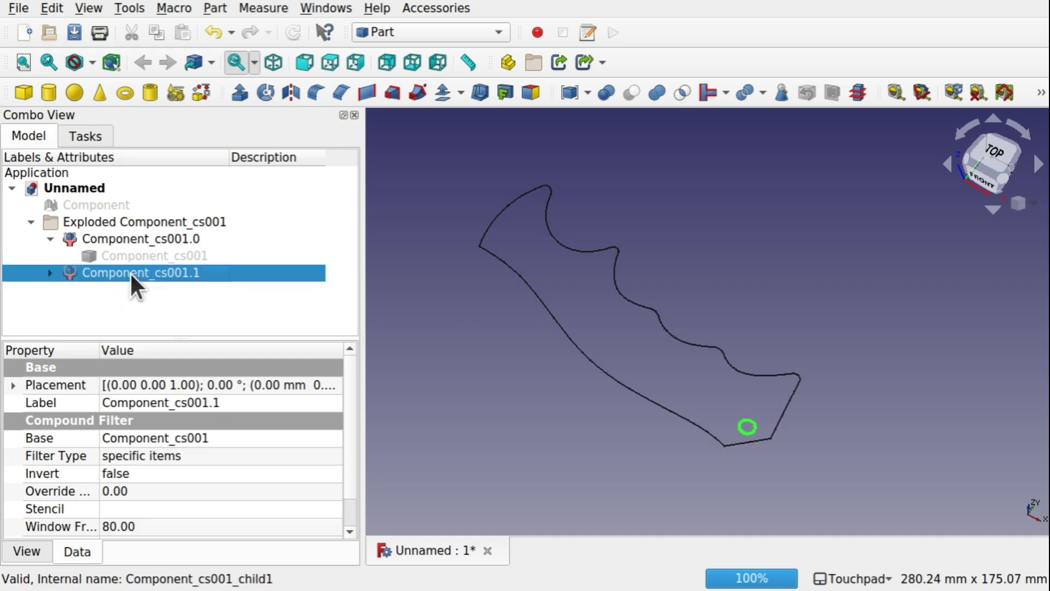
{"action": "key", "text": "Delete"}
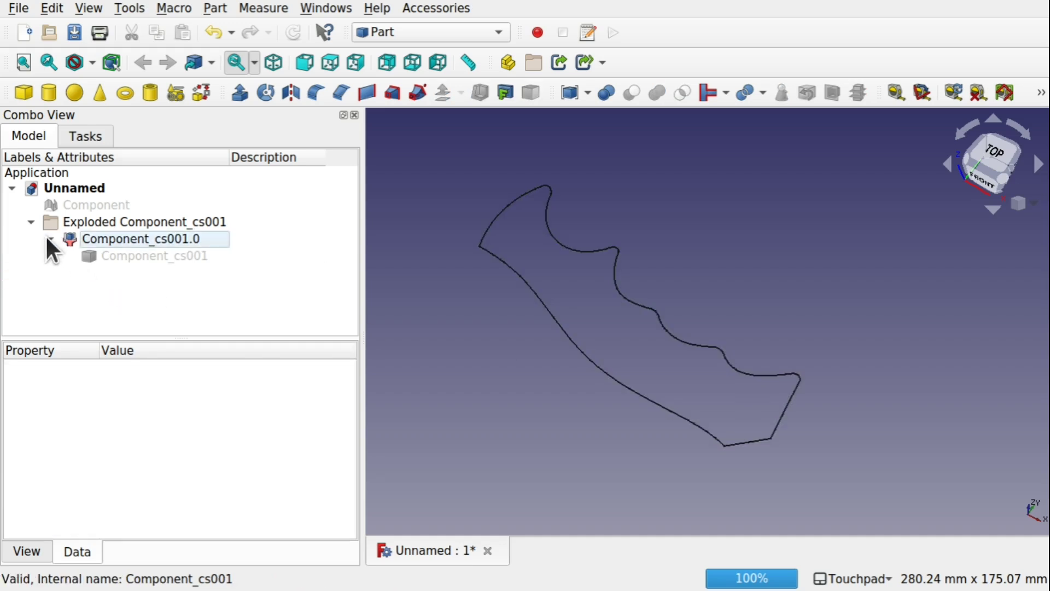
{"action": "left_click", "coordinate": [47, 239]}
{"action": "left_click", "coordinate": [31, 222]}
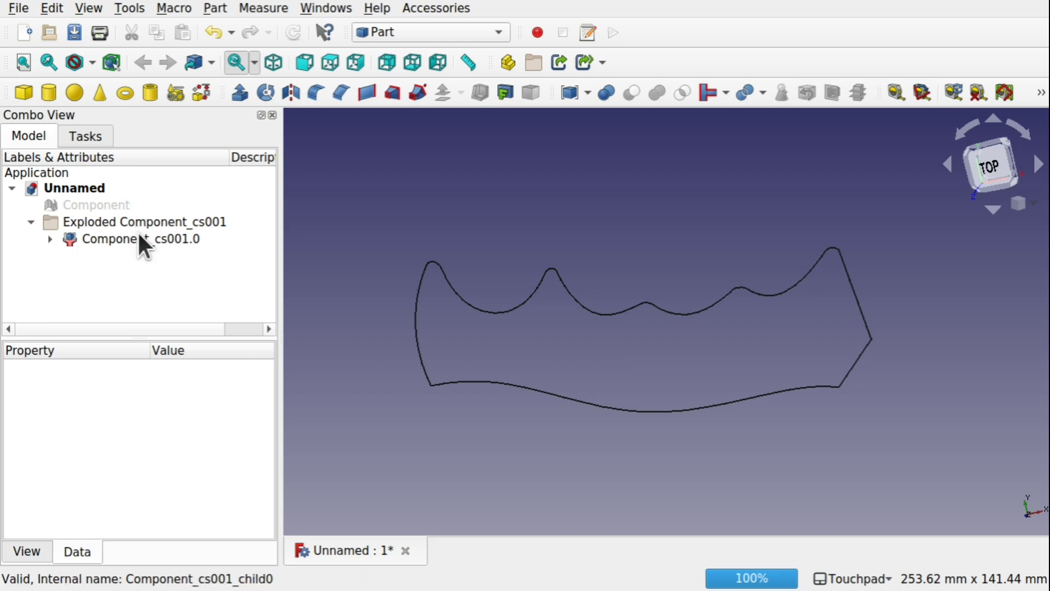
- In the Curves workbench, box-select the edges along the handle's finger grooves and join them into a curve
{"action": "left_click", "coordinate": [445, 34]}
{"action": "left_click", "coordinate": [407, 114]}
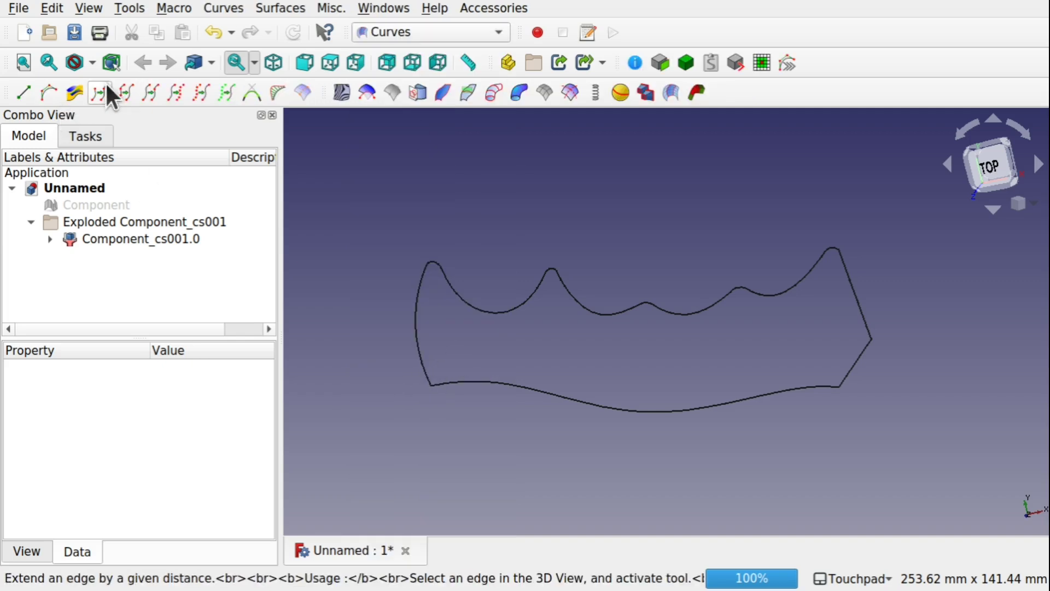
{"action": "left_click", "coordinate": [50, 9]}
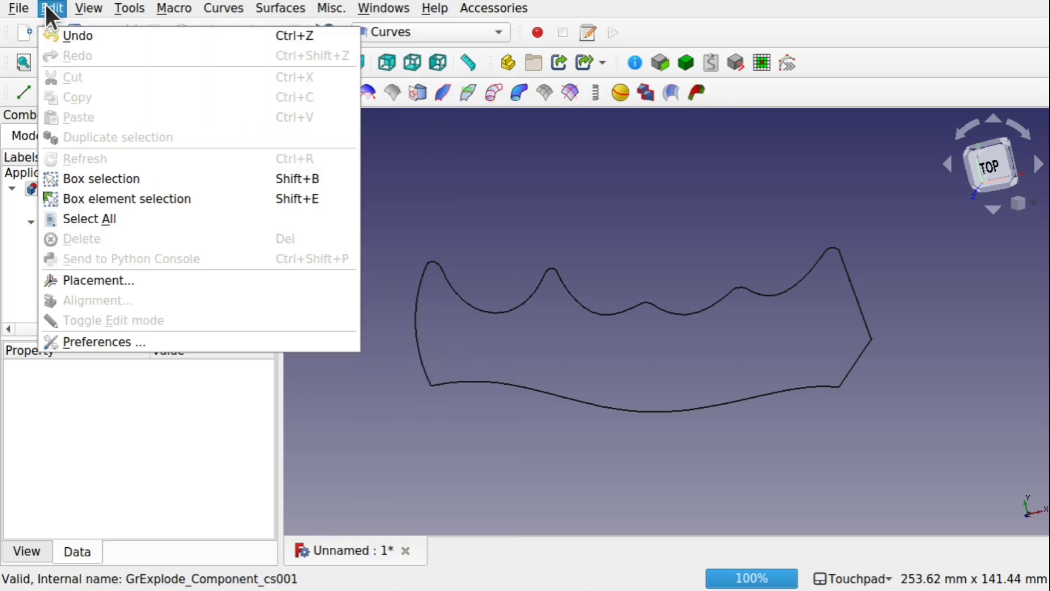
{"action": "left_click", "coordinate": [154, 199]}
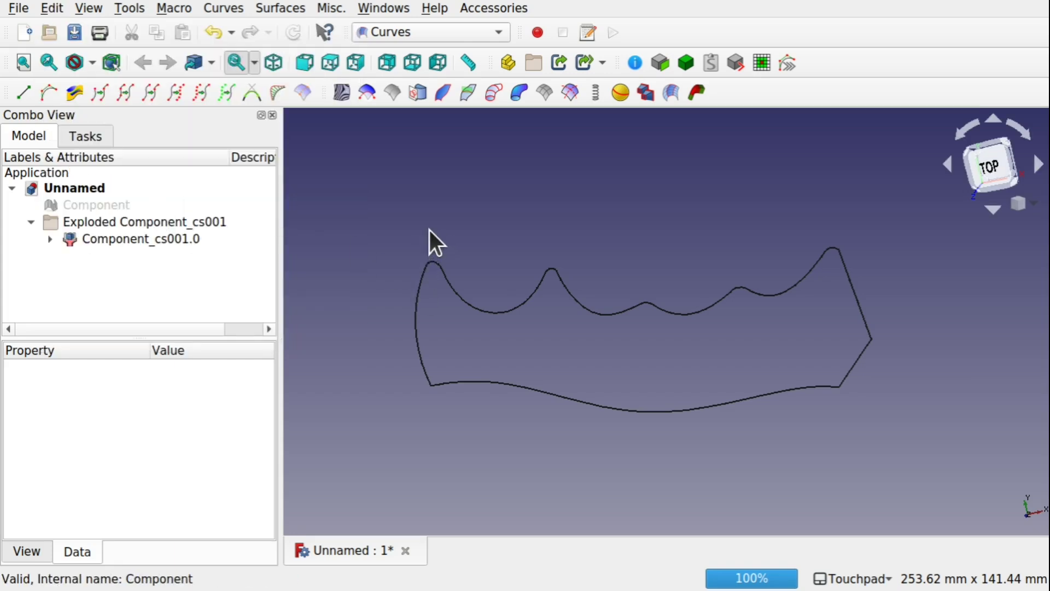
{"action": "mouse_move", "coordinate": [429, 231]}
{"action": "left_mouse_down"}
{"action": "mouse_move", "coordinate": [773, 348]}
{"action": "mouse_move", "coordinate": [862, 344]}
{"action": "mouse_move", "coordinate": [838, 343]}
{"action": "left_mouse_up"}
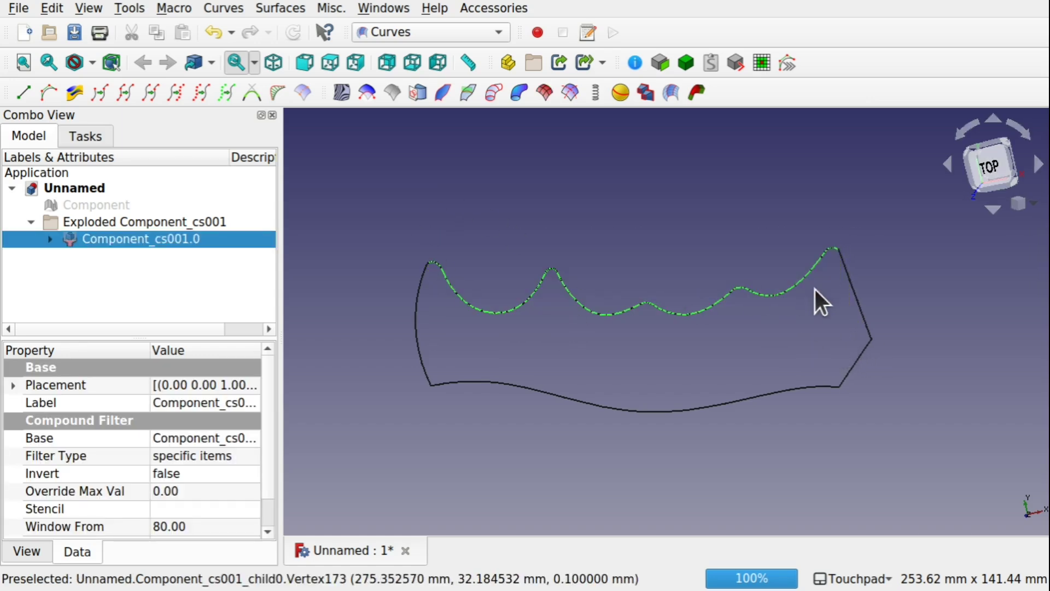
{"action": "left_click", "coordinate": [126, 93]}
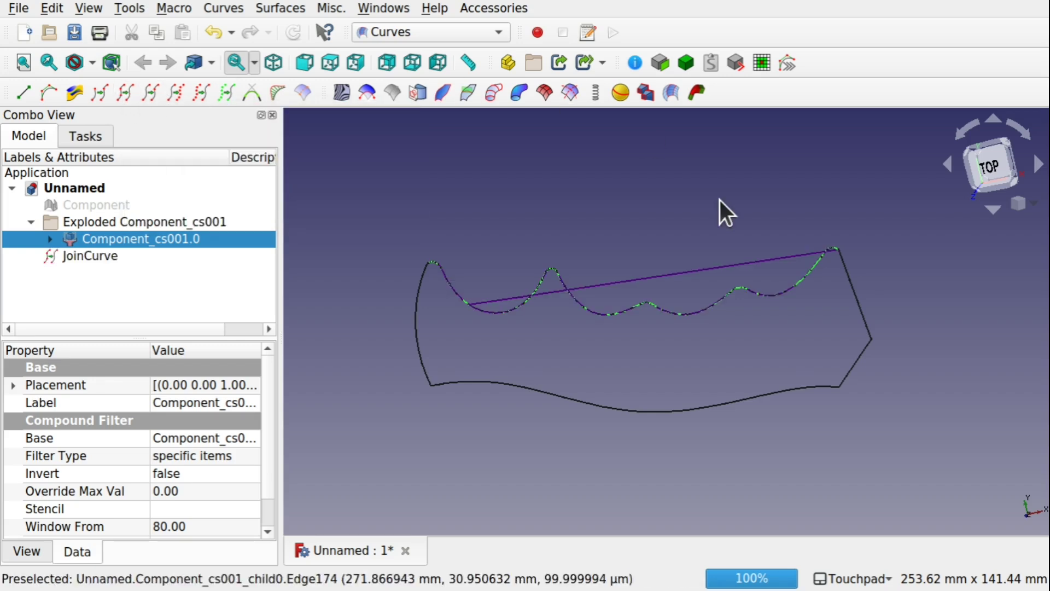
- Set Force Contact of the joined finger-groove curve to false
{"action": "left_click", "coordinate": [757, 265]}
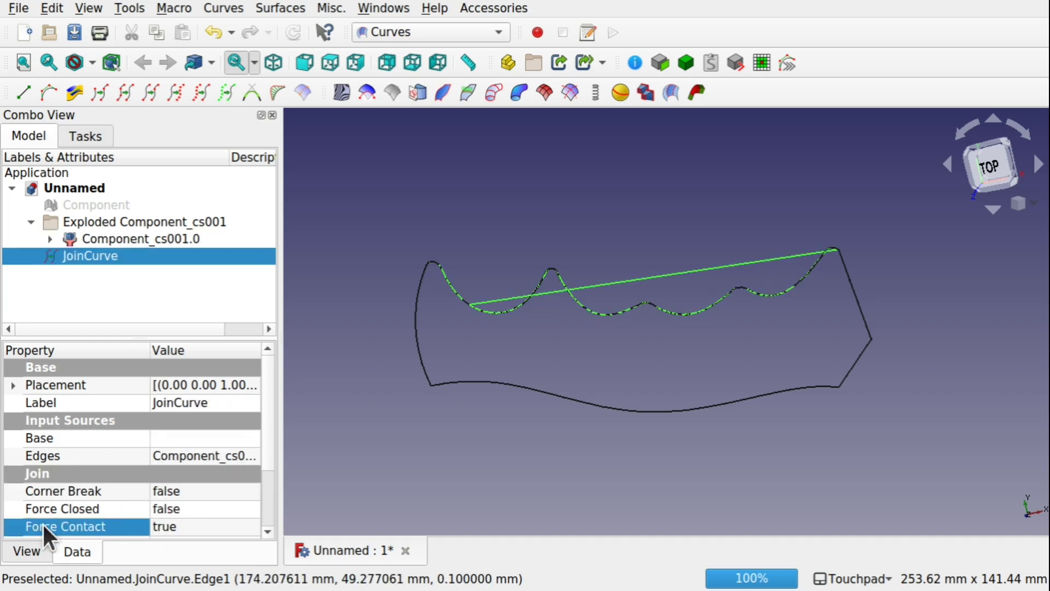
{"action": "left_click", "coordinate": [203, 523]}
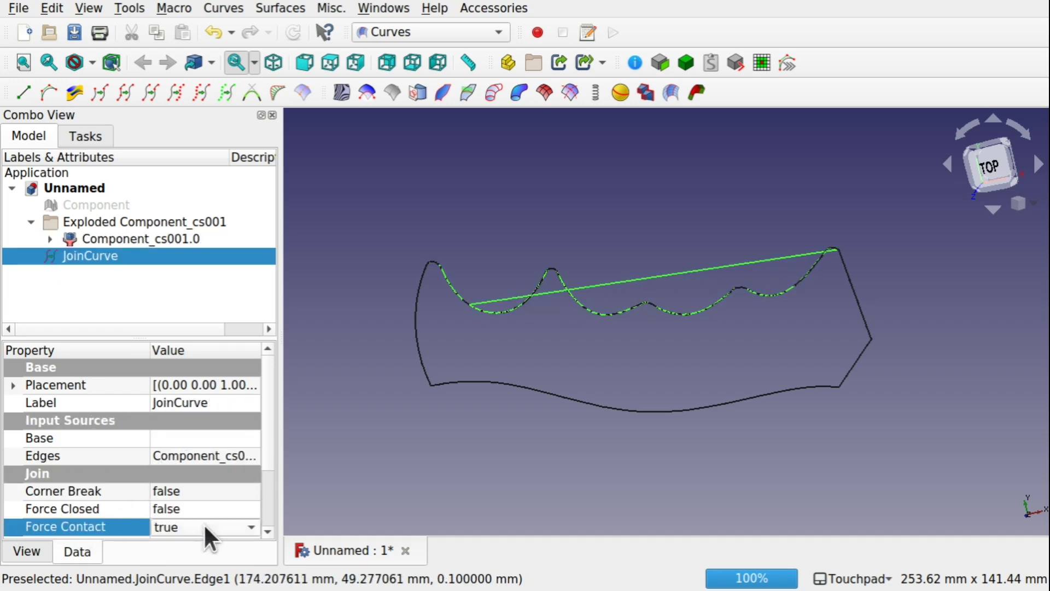
{"action": "left_click", "coordinate": [204, 523]}
{"action": "left_click", "coordinate": [194, 507]}
{"action": "left_click", "coordinate": [691, 325]}
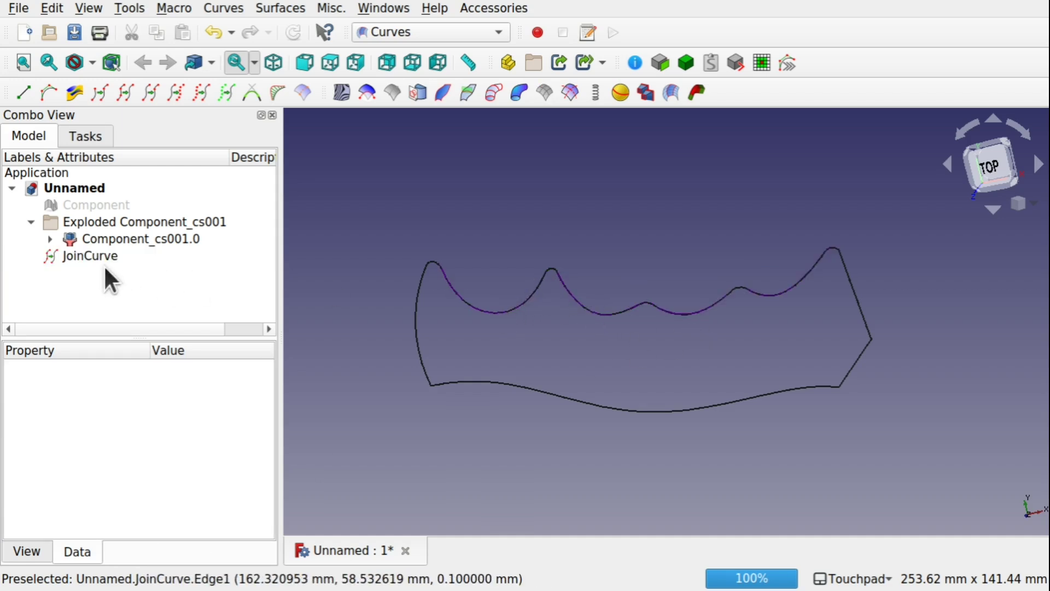
- With the exploded section hidden, join the two pieces of JoinCurve into one curve and hide the original JoinCurve
{"action": "left_click", "coordinate": [104, 225]}
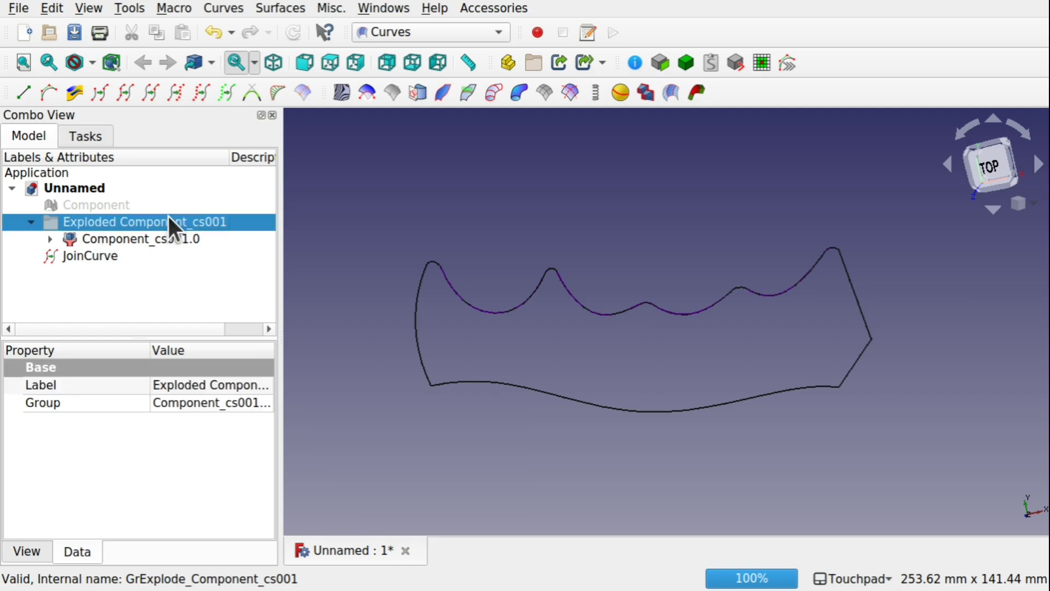
{"action": "key", "text": "space"}
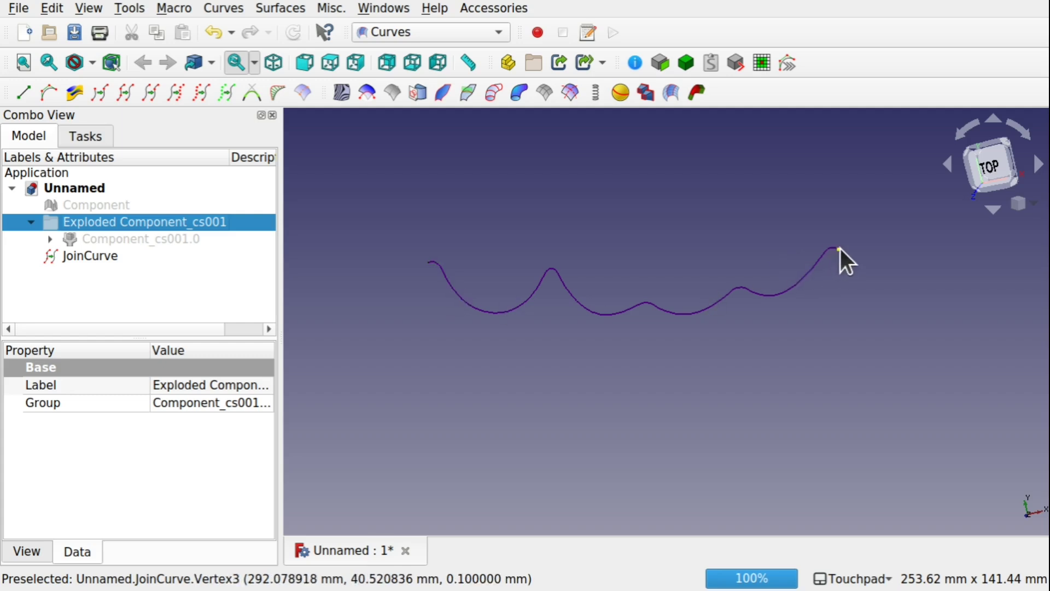
{"action": "left_click", "coordinate": [455, 295]}
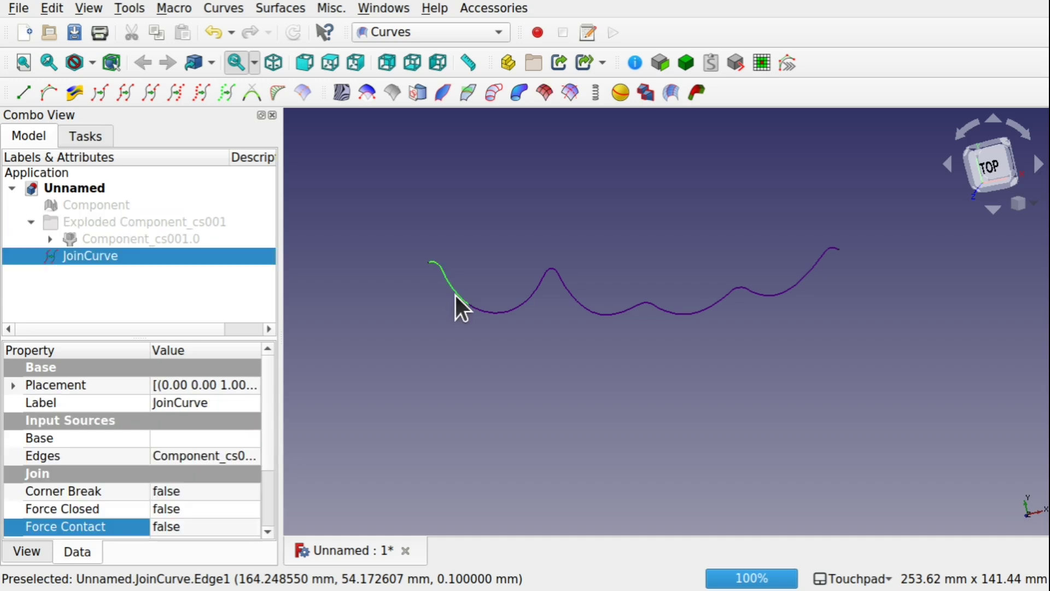
{"action": "left_click", "coordinate": [503, 313], "text": "ctrl"}
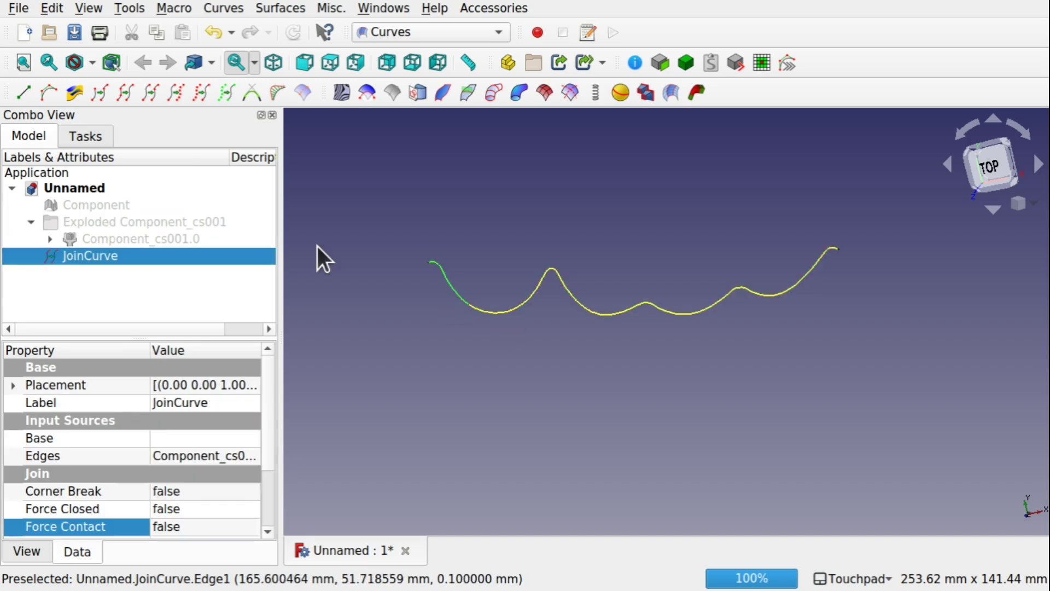
{"action": "left_click", "coordinate": [123, 96]}
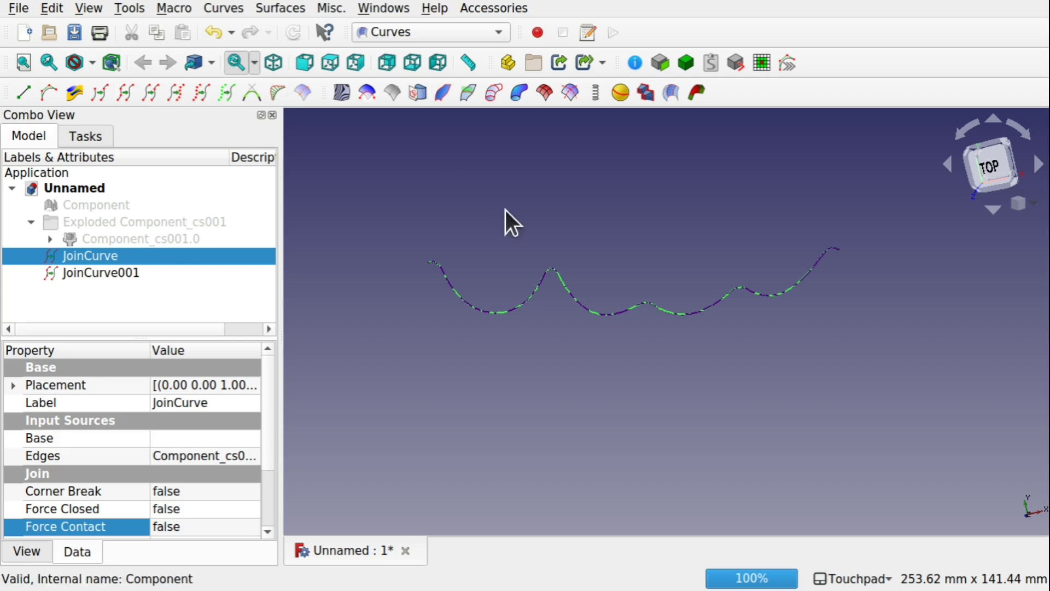
{"action": "key", "text": "space"}
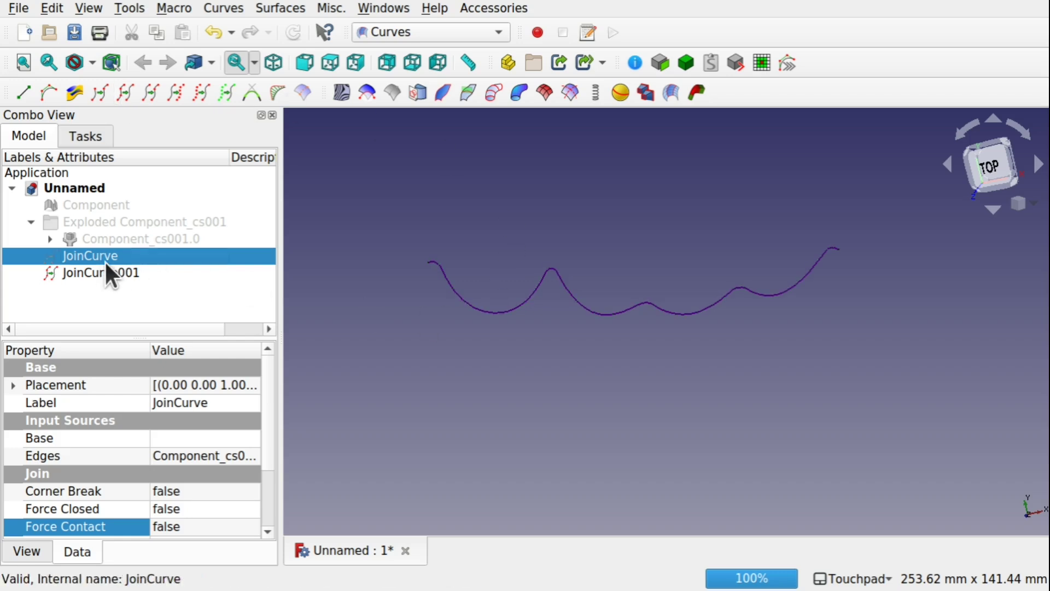
- Check both end points of JoinCurve001 along the finger grooves
{"action": "left_click", "coordinate": [427, 264]}
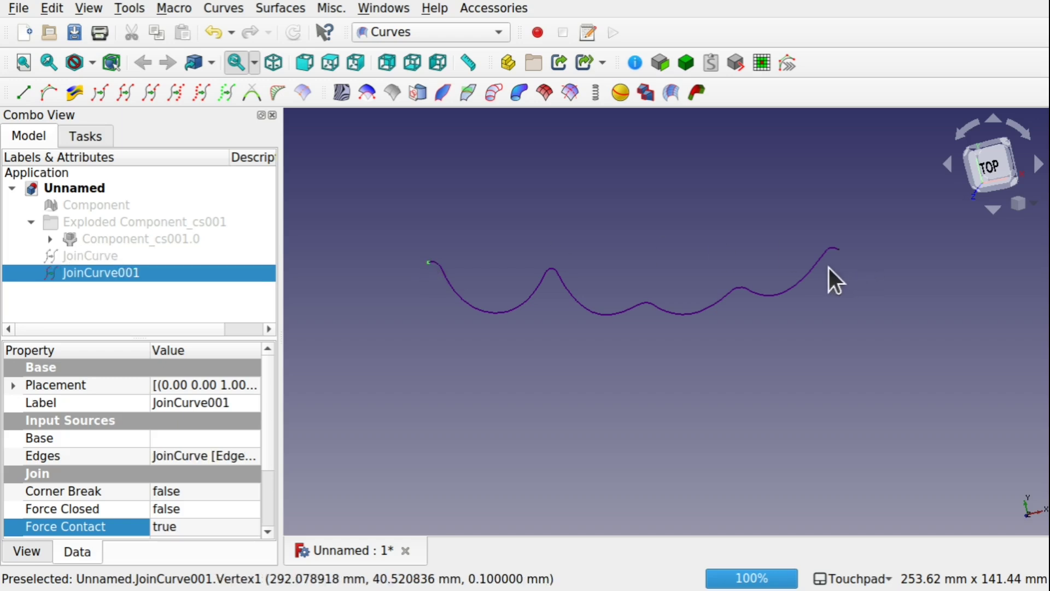
{"action": "left_click", "coordinate": [841, 250]}
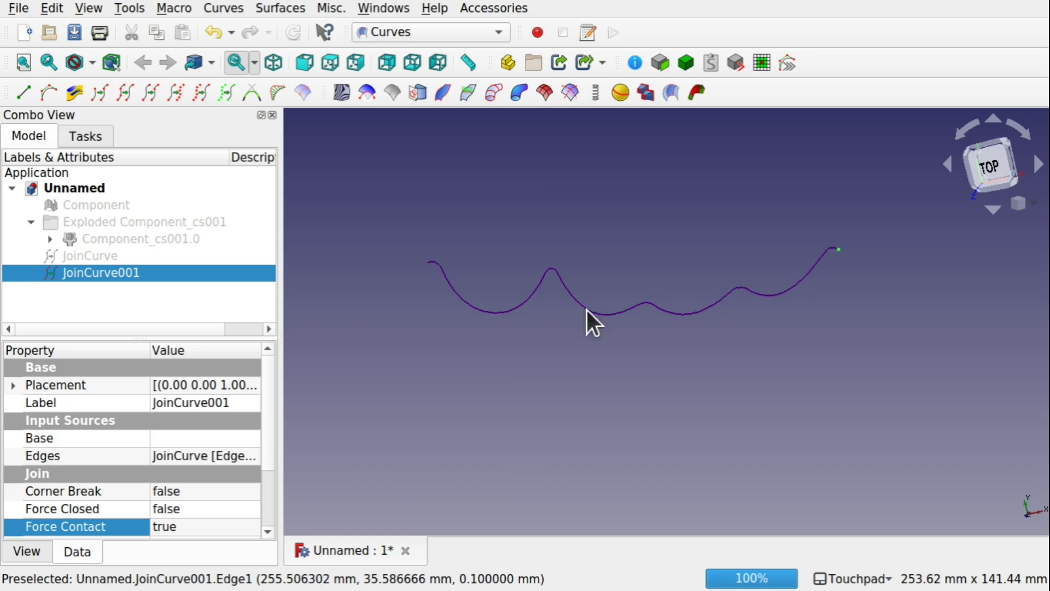
{"action": "left_click", "coordinate": [632, 236]}
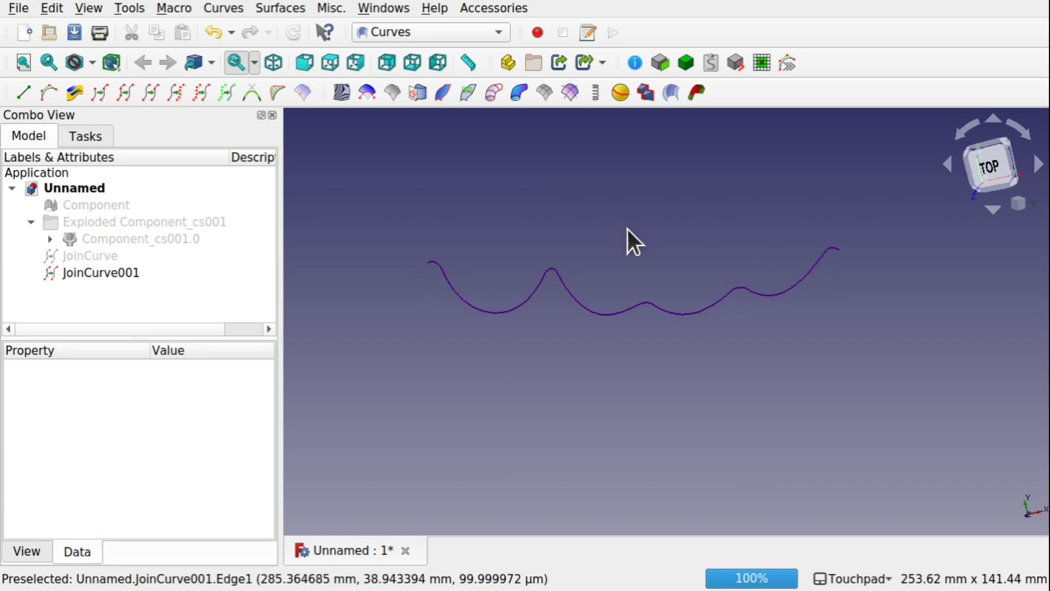
- Show the exploded Component_cs001 section again and switch to the Draft workbench
{"action": "left_click", "coordinate": [128, 237]}
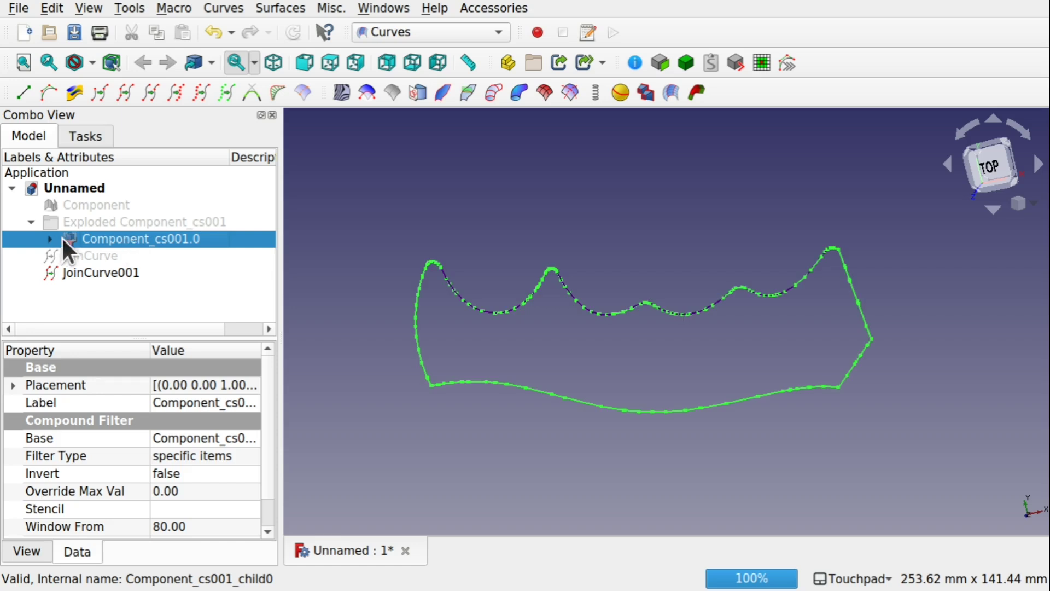
{"action": "left_click", "coordinate": [110, 223]}
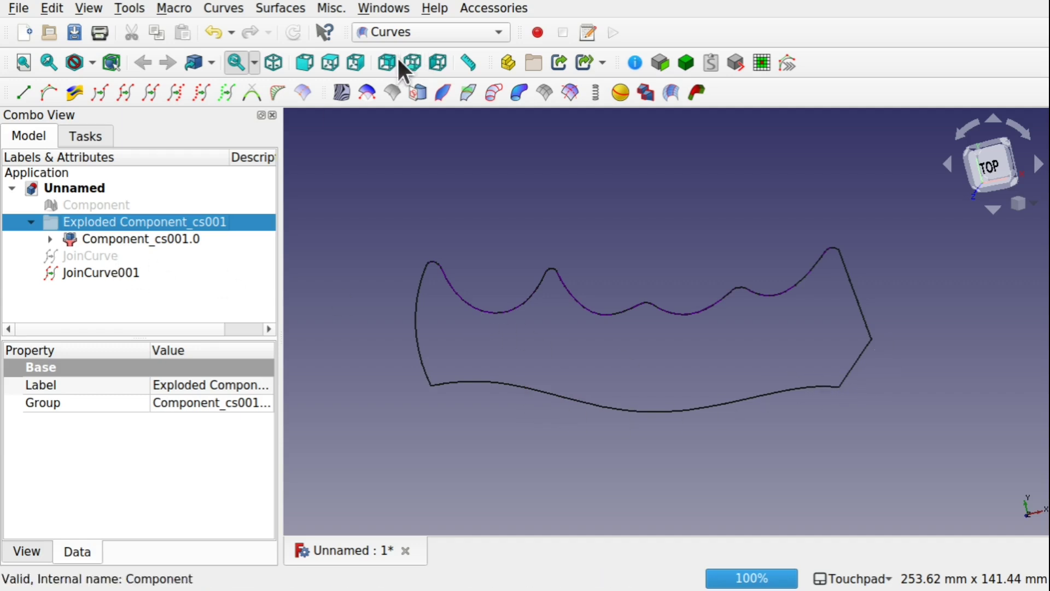
{"action": "left_click", "coordinate": [408, 31]}
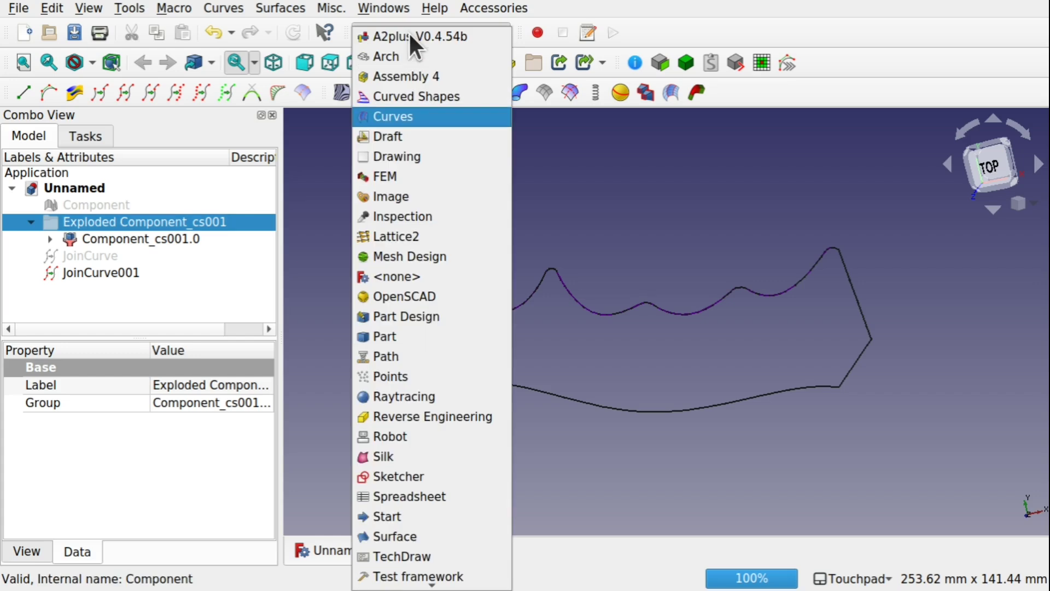
{"action": "left_click", "coordinate": [419, 141]}
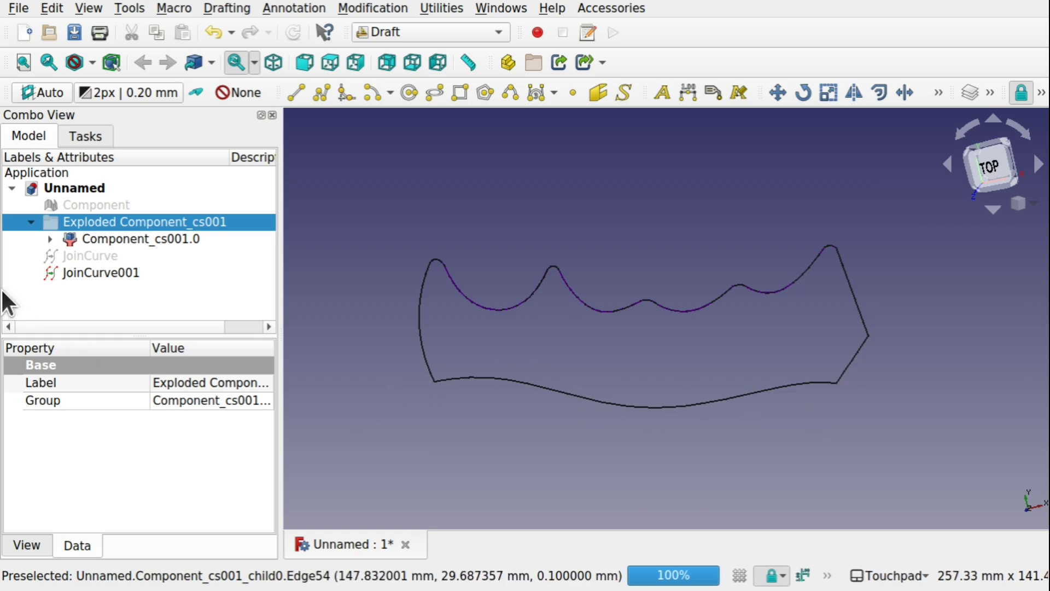
- Hide JoinCurve001 and downgrade the exploded section's Component_cs001.0 into a plain wire
{"action": "left_click", "coordinate": [88, 272]}
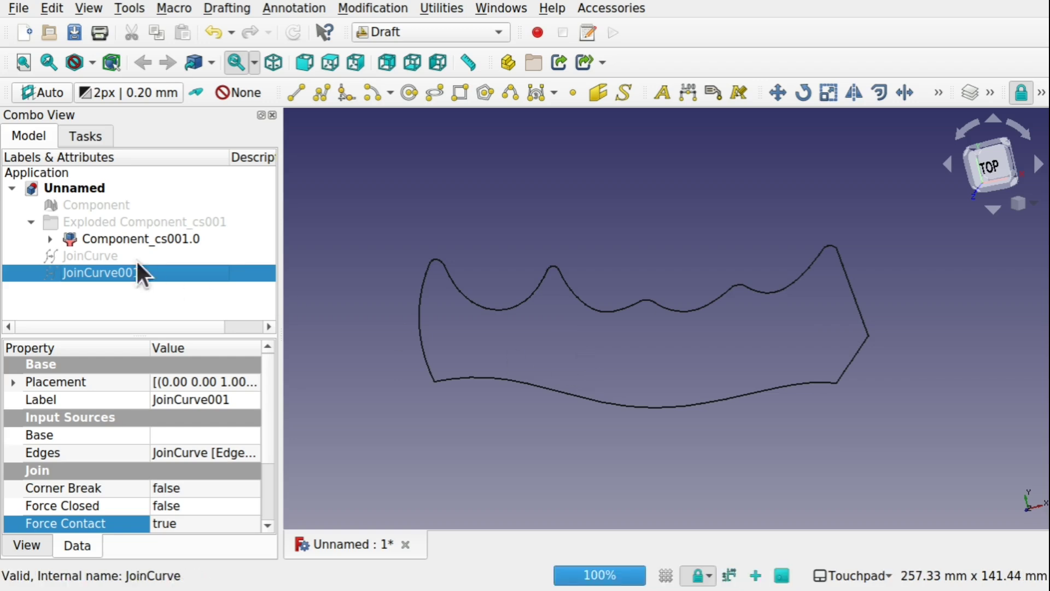
{"action": "left_click", "coordinate": [115, 235]}
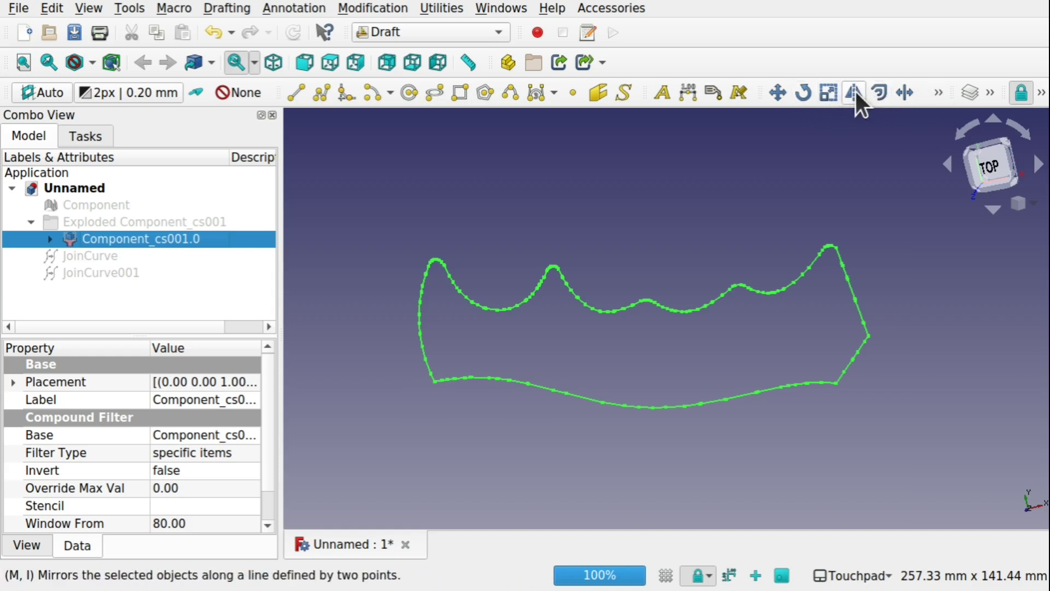
{"action": "left_click", "coordinate": [358, 8]}
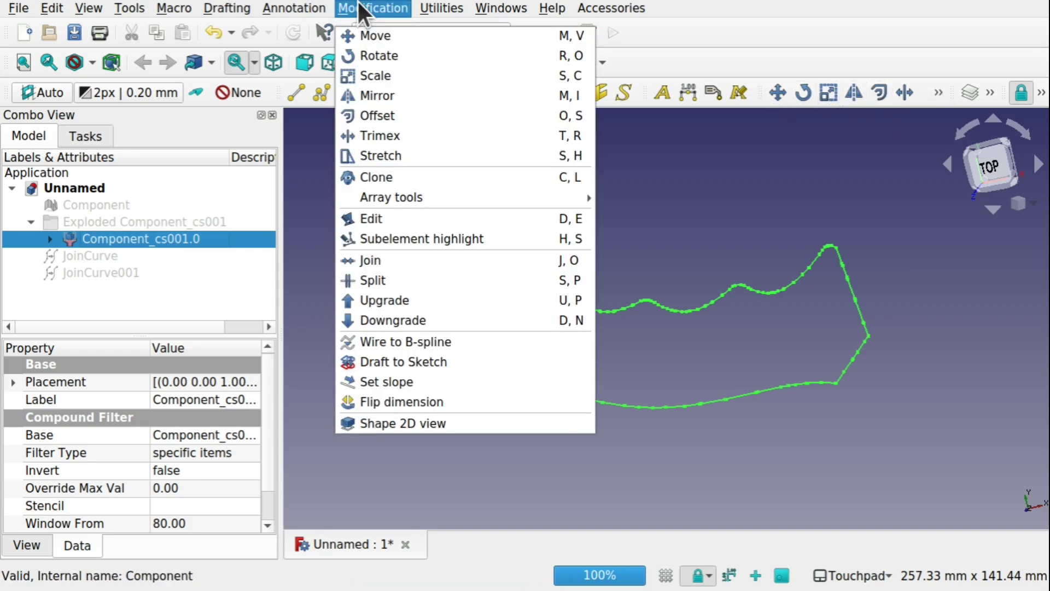
{"action": "left_click", "coordinate": [439, 316]}
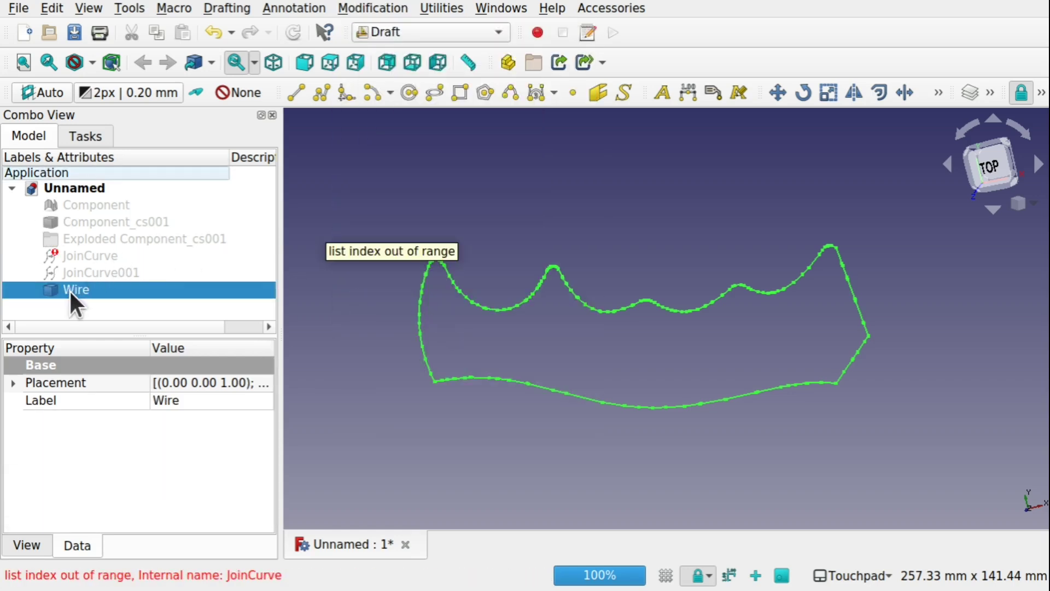
- Downgrade the outline wire into separate edges and check the first two individual edges in the model
{"action": "left_click", "coordinate": [99, 256]}
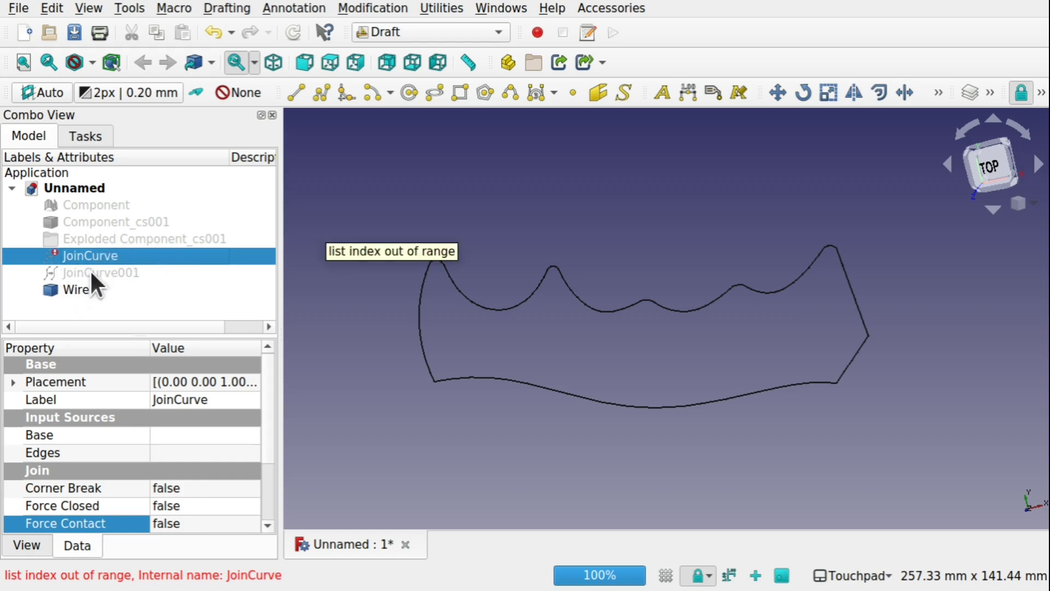
{"action": "left_click", "coordinate": [70, 293]}
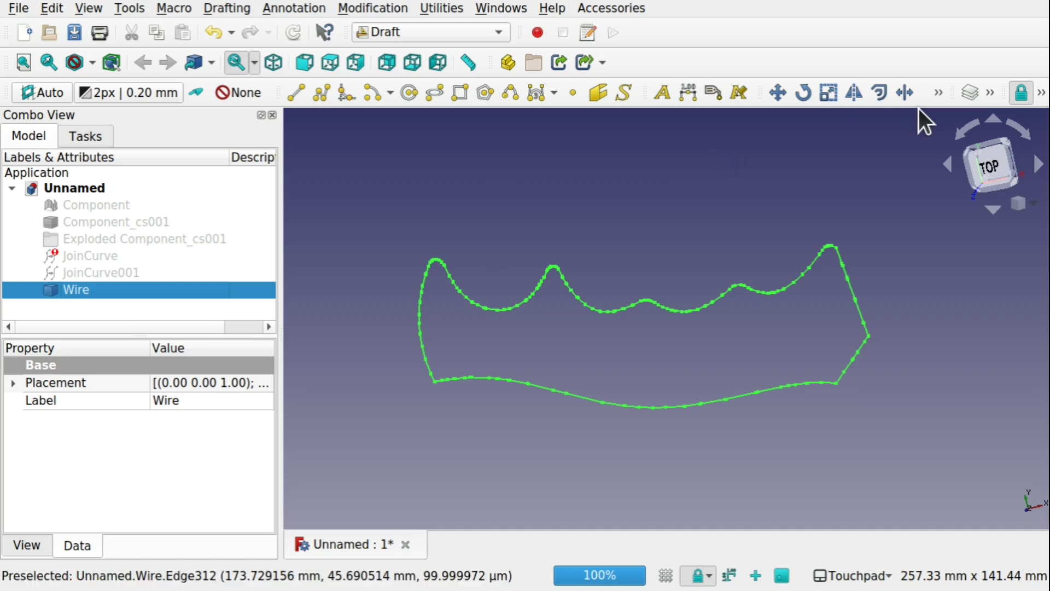
{"action": "left_click", "coordinate": [937, 93]}
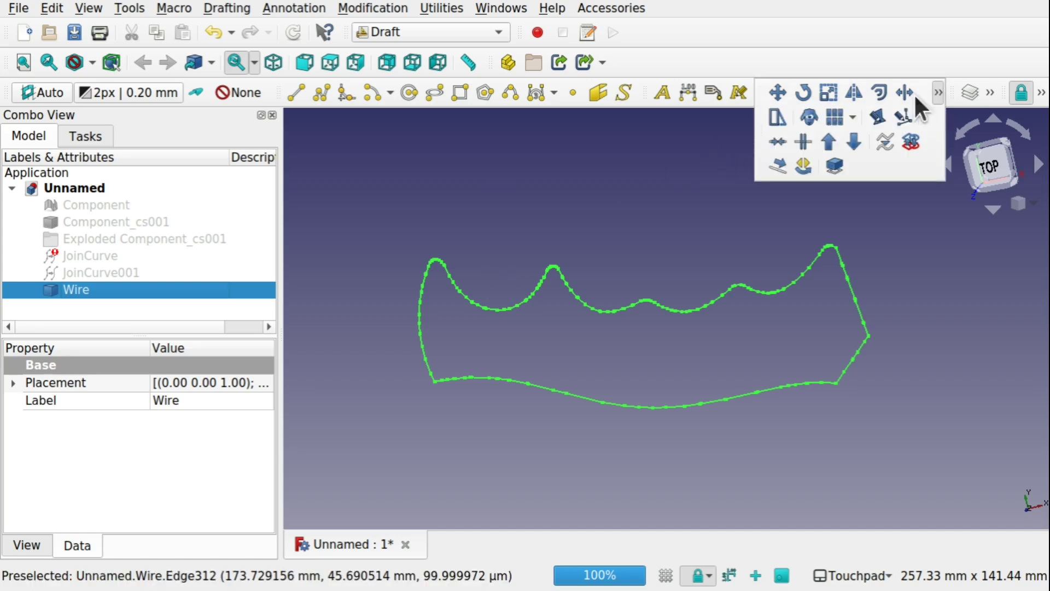
{"action": "left_click", "coordinate": [847, 134]}
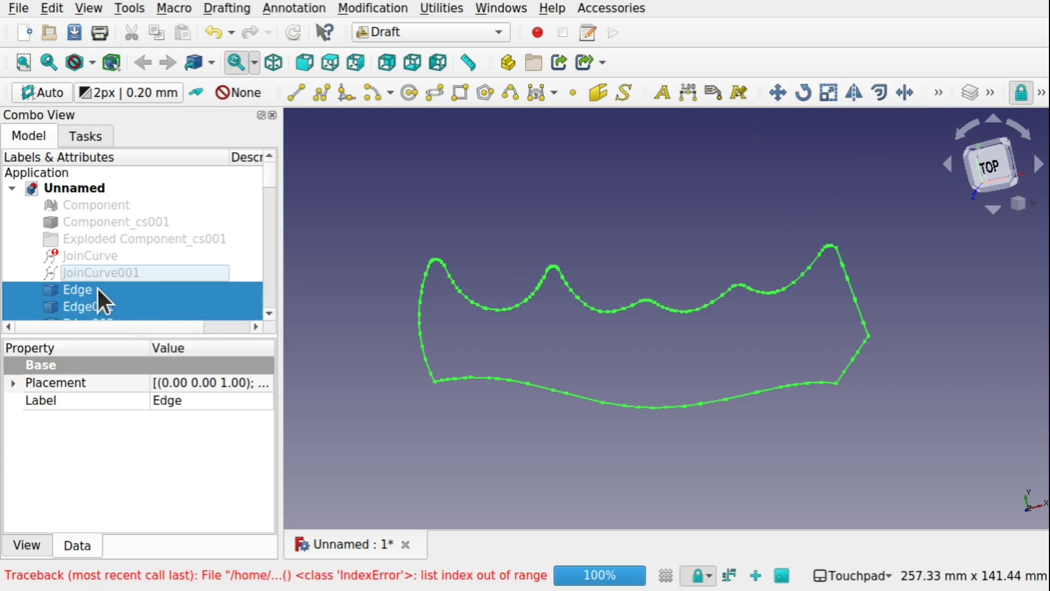
{"action": "mouse_move", "coordinate": [267, 175]}
{"action": "left_mouse_down"}
{"action": "mouse_move", "coordinate": [271, 213]}
{"action": "mouse_move", "coordinate": [266, 174]}
{"action": "left_mouse_up"}
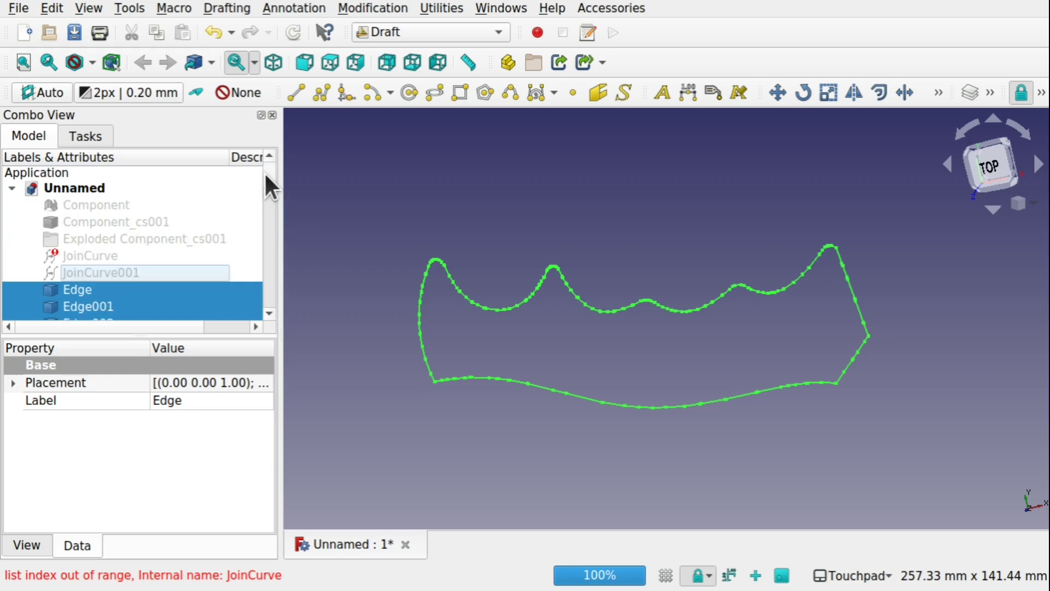
{"action": "left_click", "coordinate": [101, 309]}
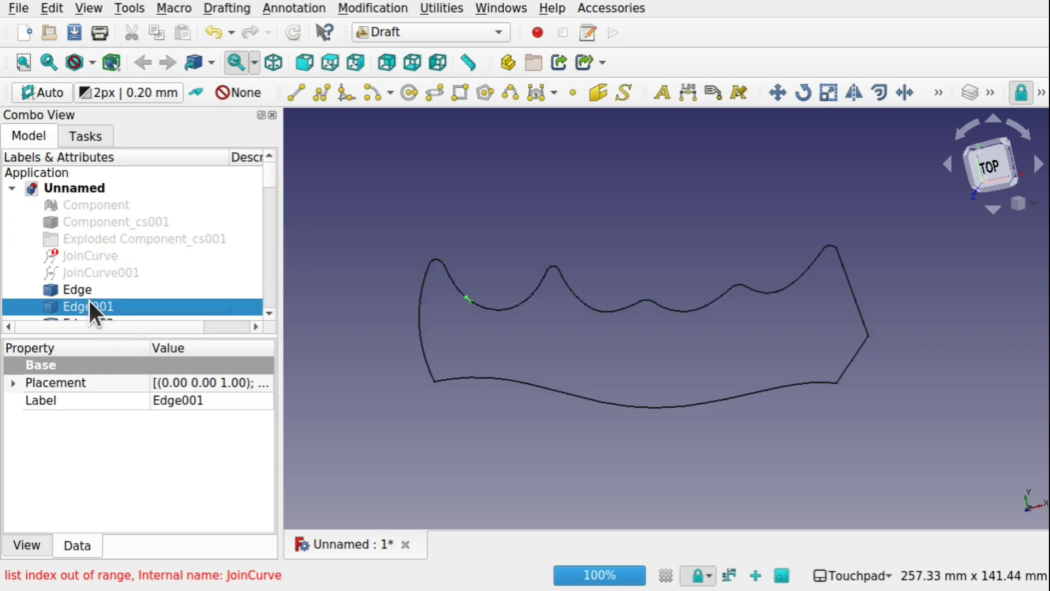
{"action": "left_click", "coordinate": [86, 293]}
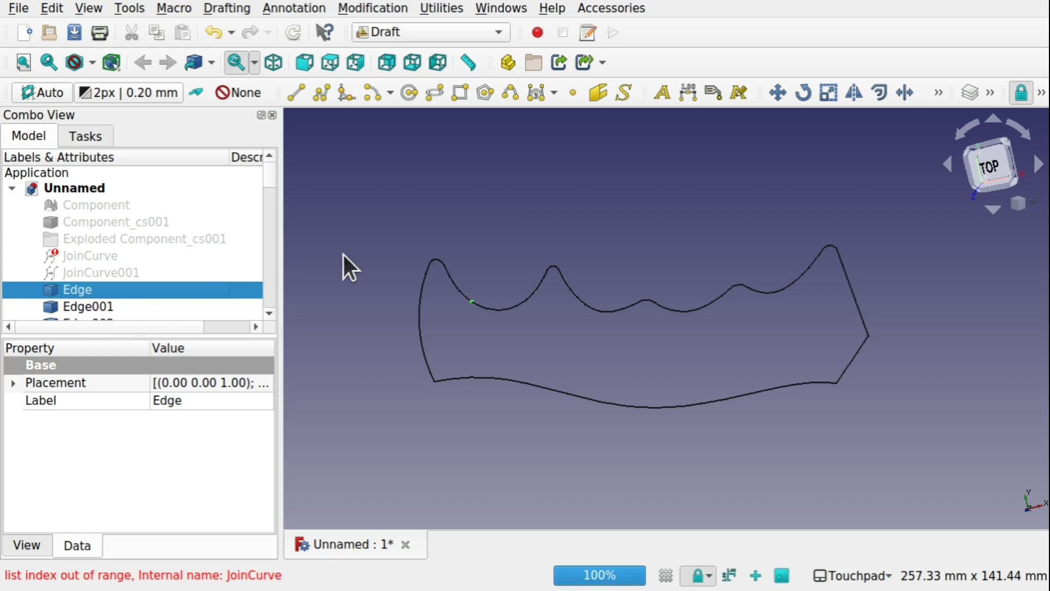
- Box-select the edges of the curved left end of the handle outline and delete them
{"action": "left_click", "coordinate": [51, 8]}
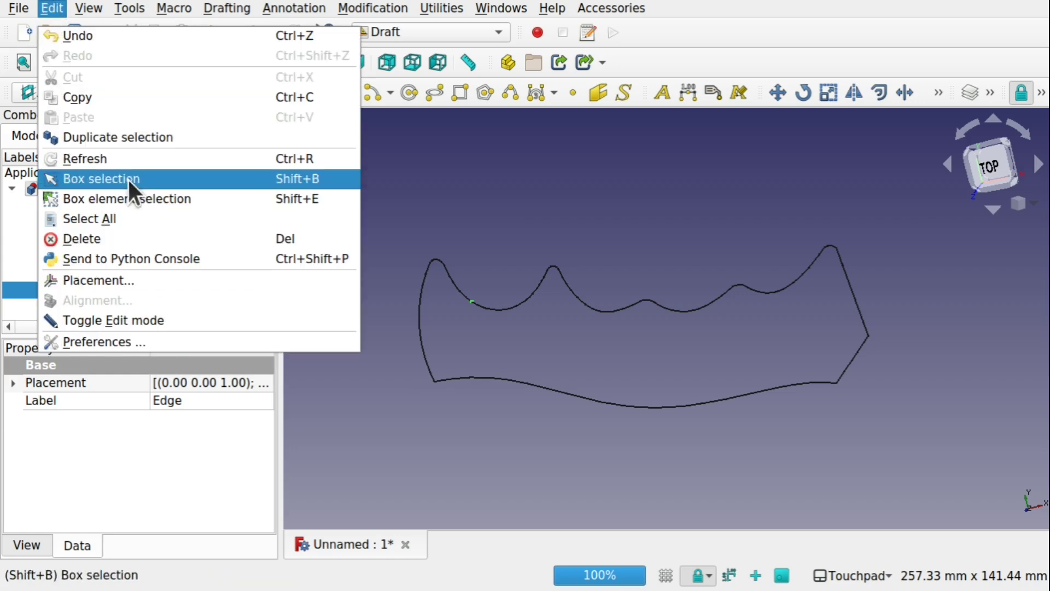
{"action": "left_click", "coordinate": [131, 195]}
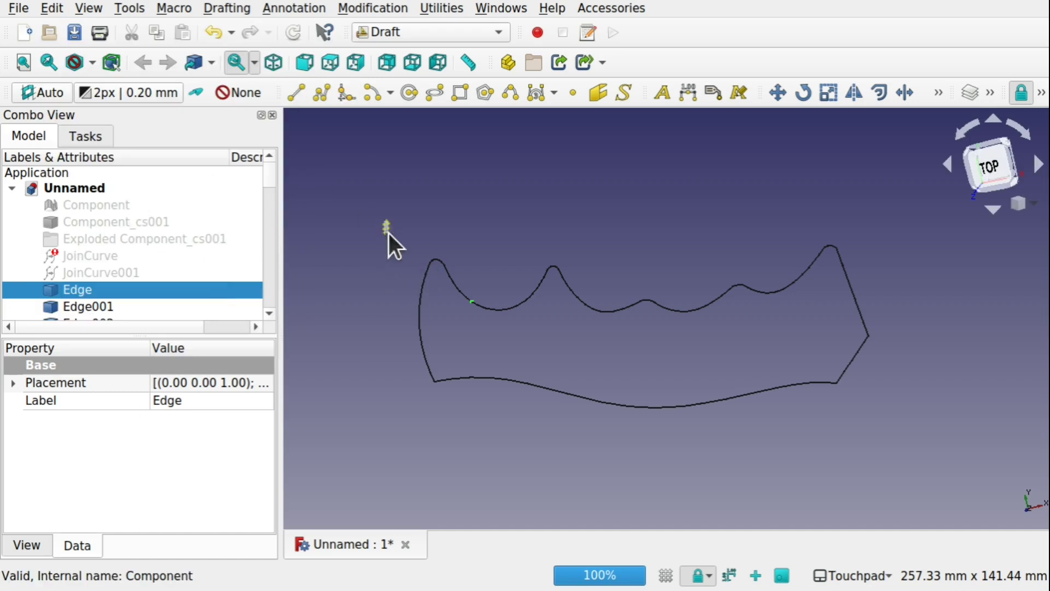
{"action": "left_click_drag", "start_coordinate": [384, 221], "coordinate": [435, 412]}
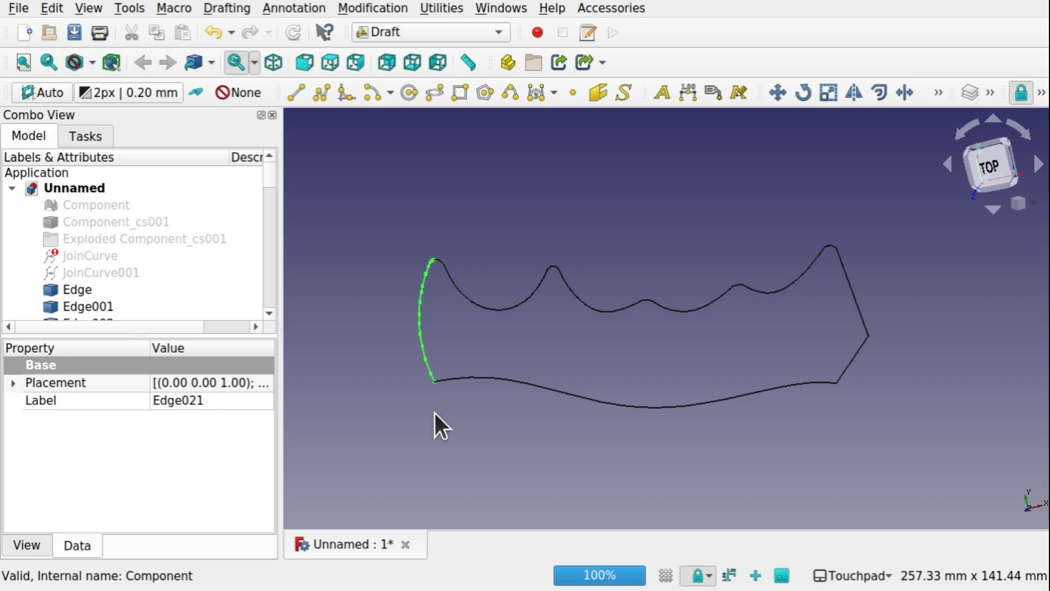
{"action": "key", "text": "Delete"}
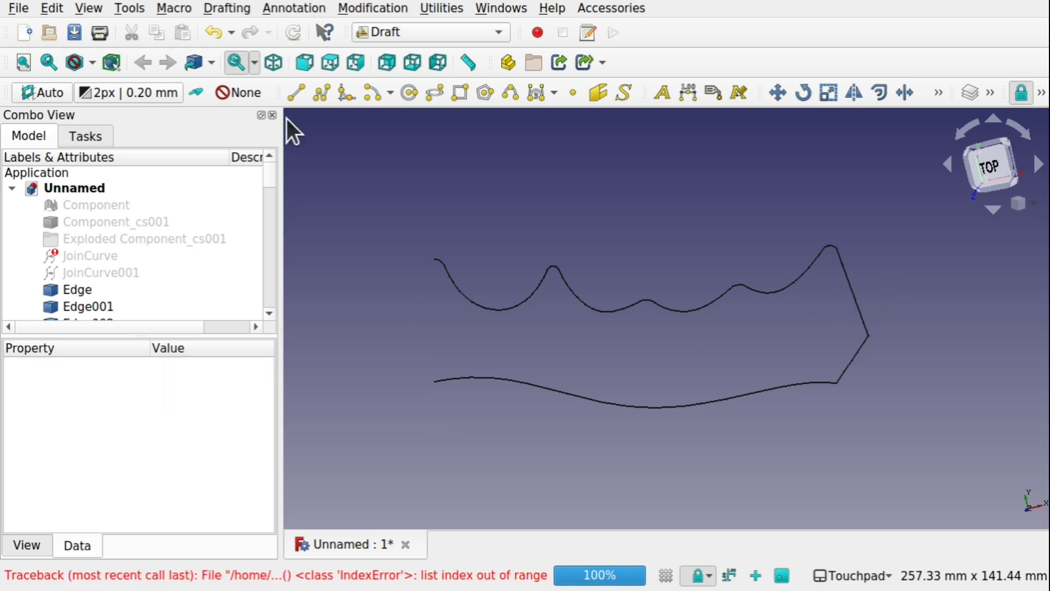
- Delete the upper slanted straight edges at the handle's right end, up to the rounded tip of the finger grooves
{"action": "left_click", "coordinate": [47, 9]}
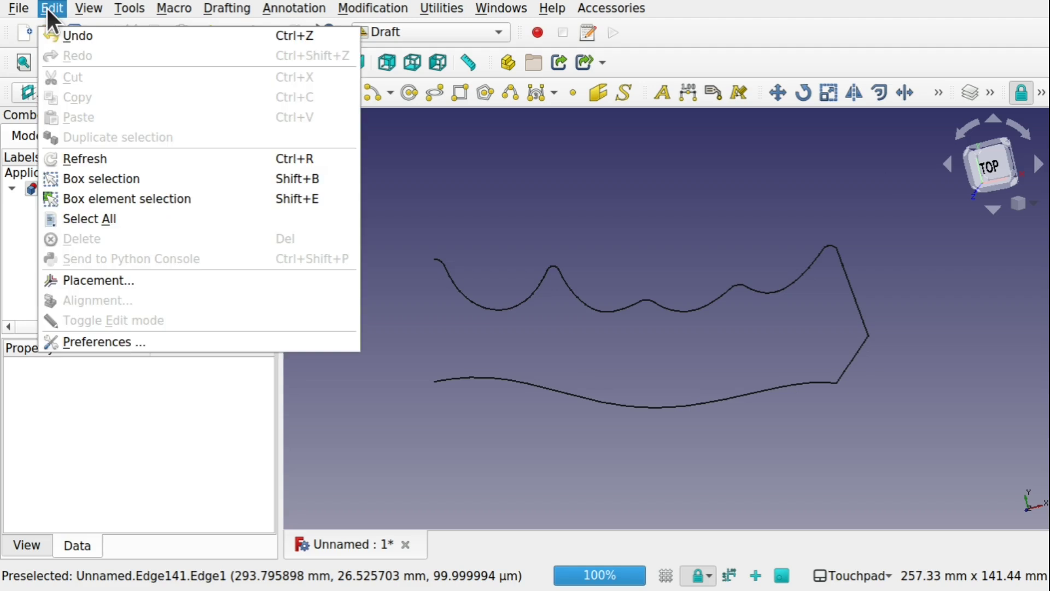
{"action": "left_click", "coordinate": [172, 199]}
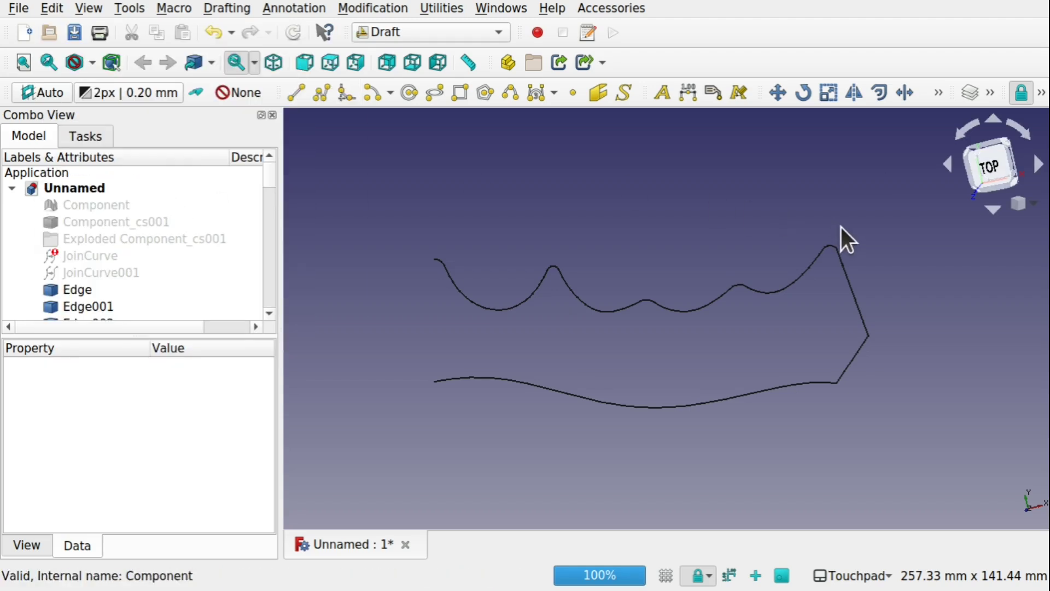
{"action": "left_click_drag", "start_coordinate": [842, 228], "coordinate": [924, 335]}
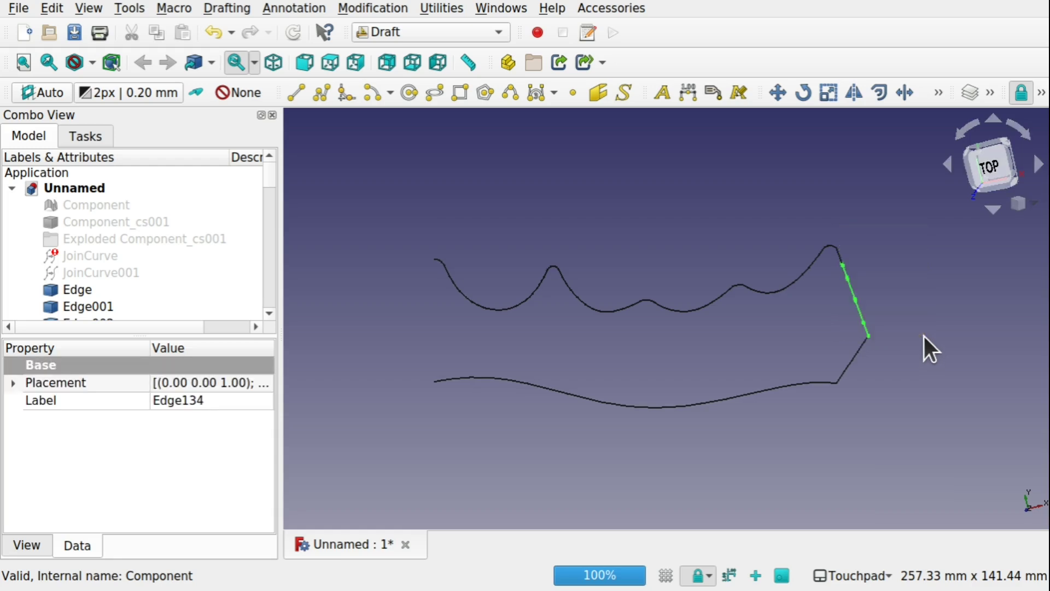
{"action": "key", "text": "Delete"}
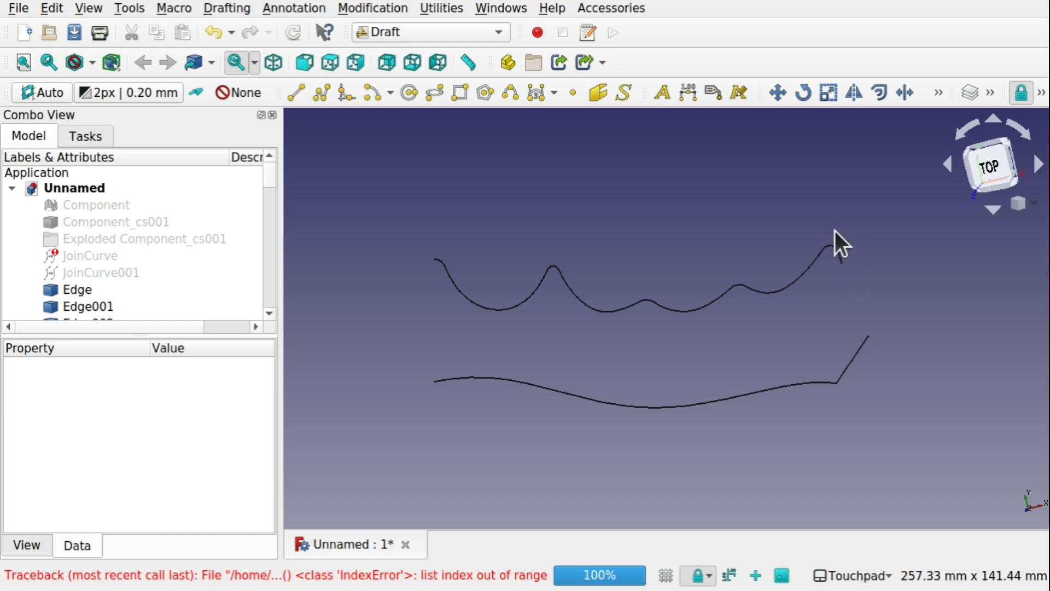
{"action": "left_click_drag", "start_coordinate": [835, 231], "coordinate": [876, 283]}
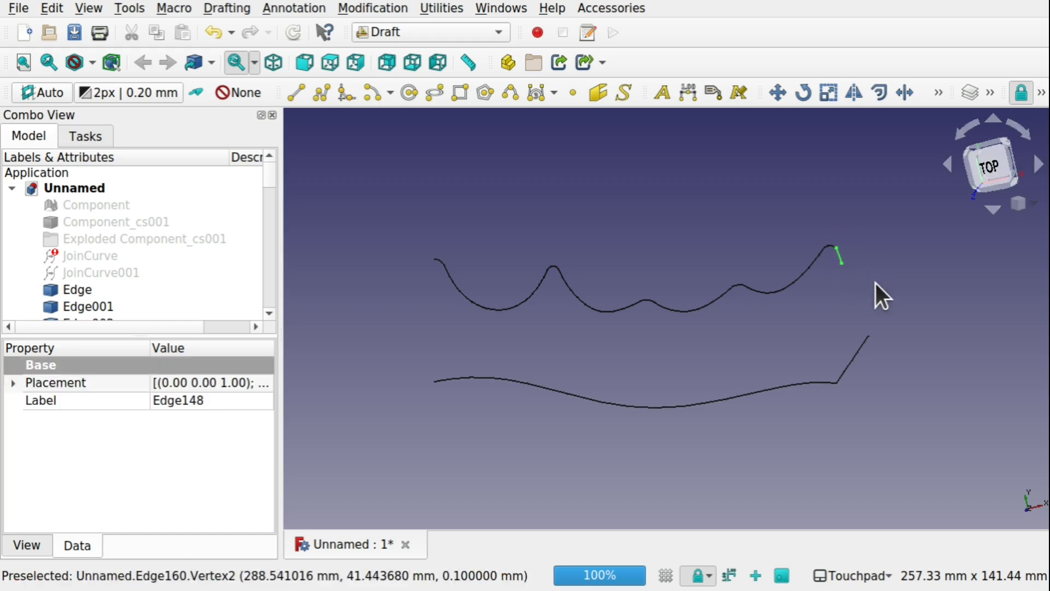
{"action": "key", "text": "Delete"}
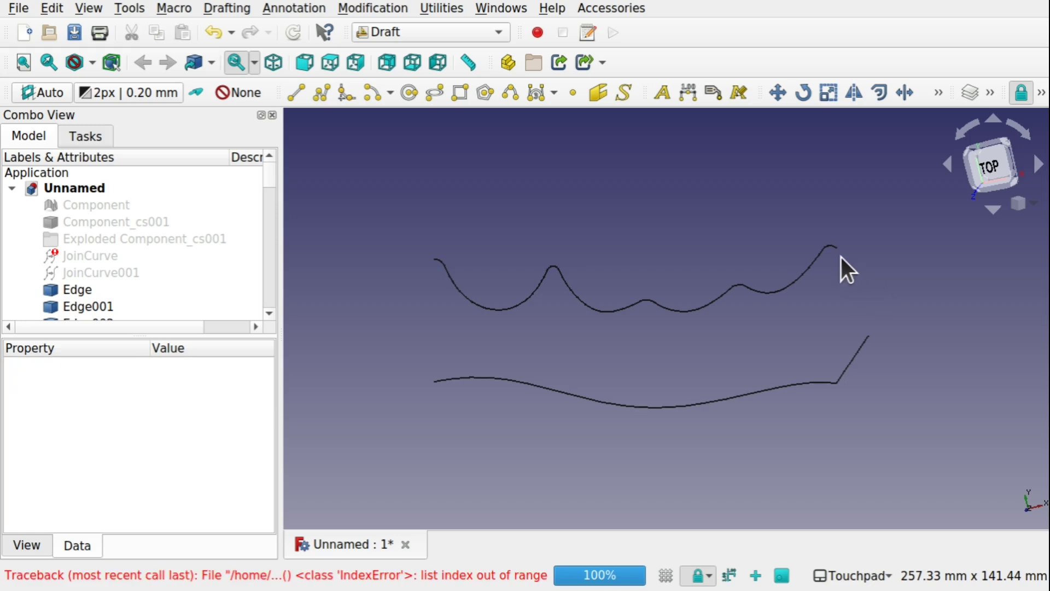
- Delete the short last edge at the right tip of the finger-groove curve
{"action": "scroll", "coordinate": [841, 258], "scroll_direction": "up", "scroll_amount": 3}
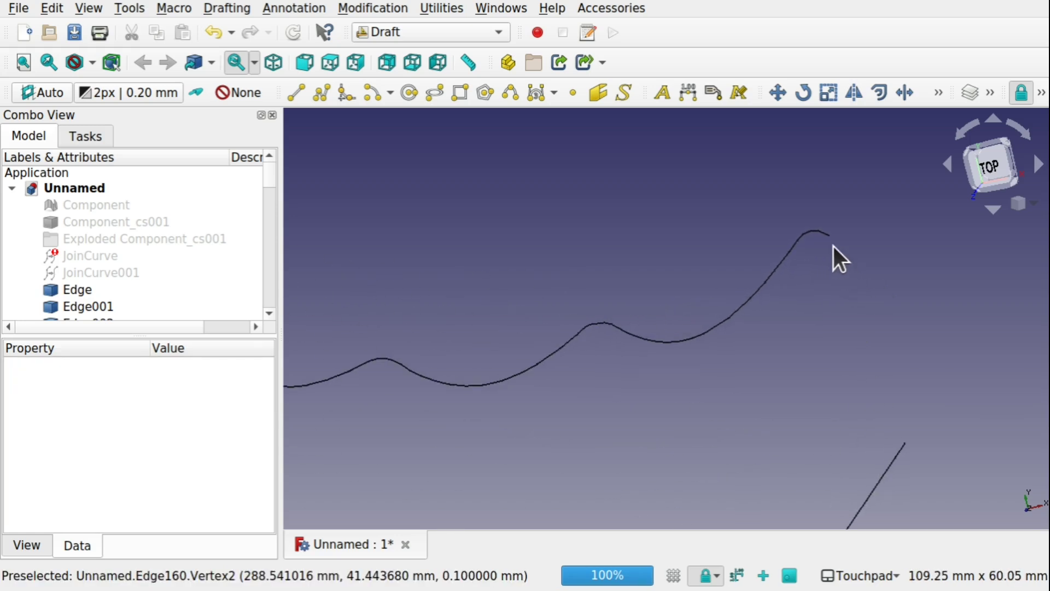
{"action": "left_click", "coordinate": [821, 233]}
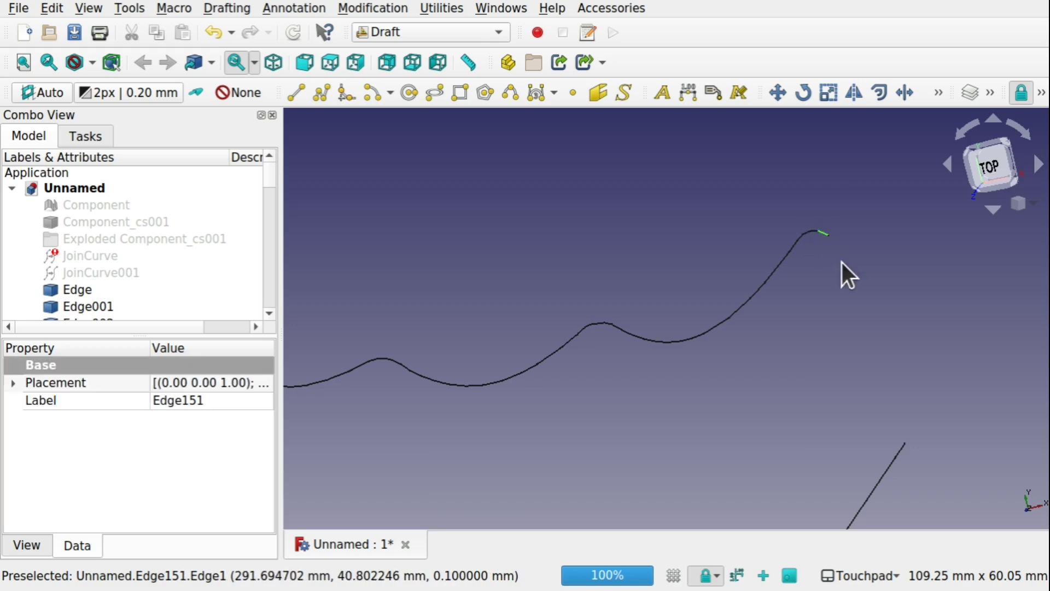
{"action": "key", "text": "Delete"}
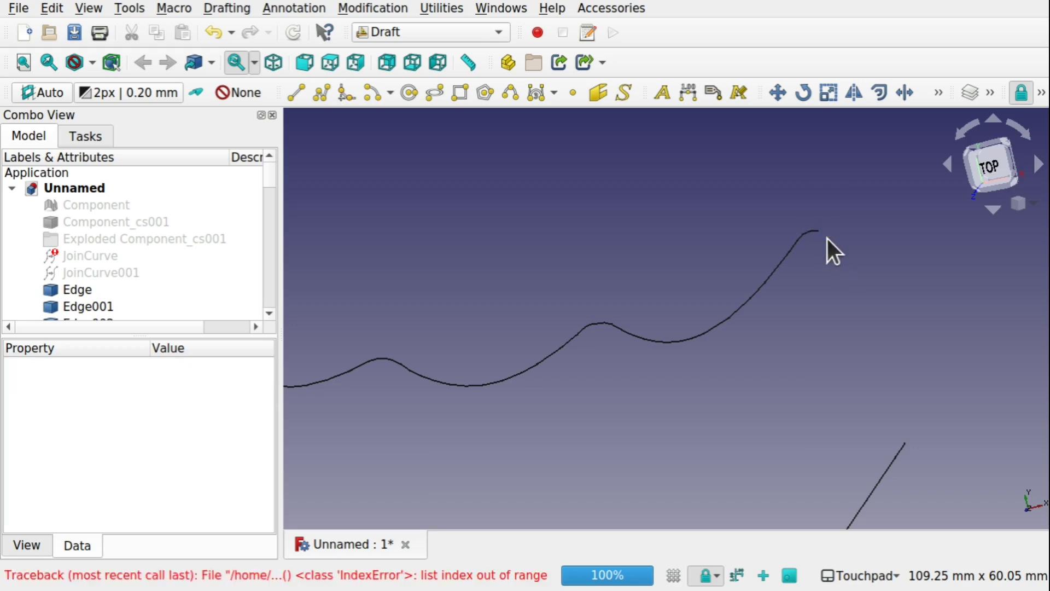
- Box-select the lower outline edges including the short slanted end and upgrade them into one wire
{"action": "scroll", "coordinate": [783, 350], "scroll_direction": "down", "scroll_amount": 6}
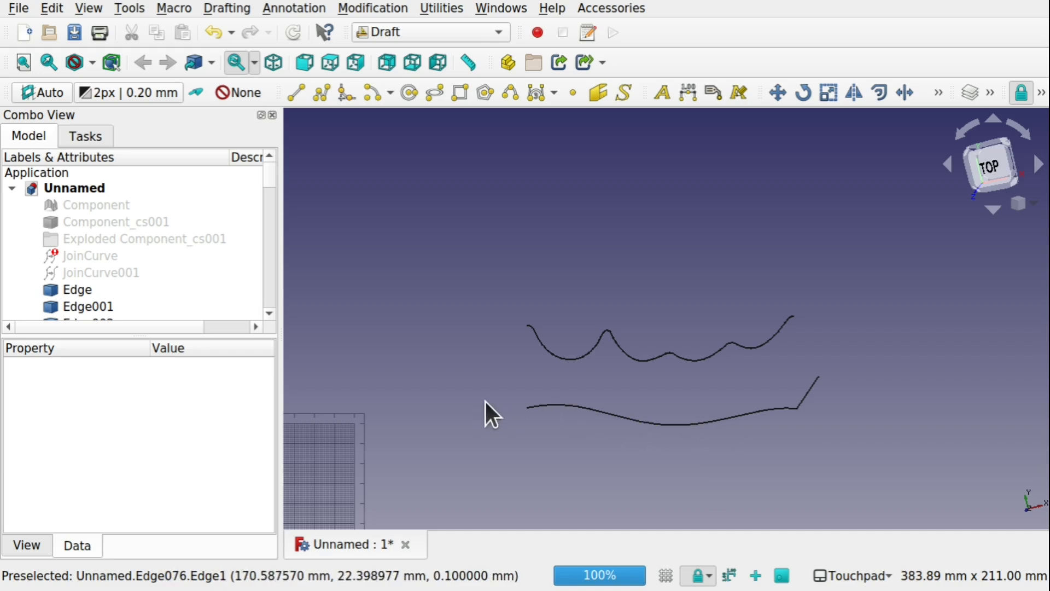
{"action": "left_click", "coordinate": [50, 7]}
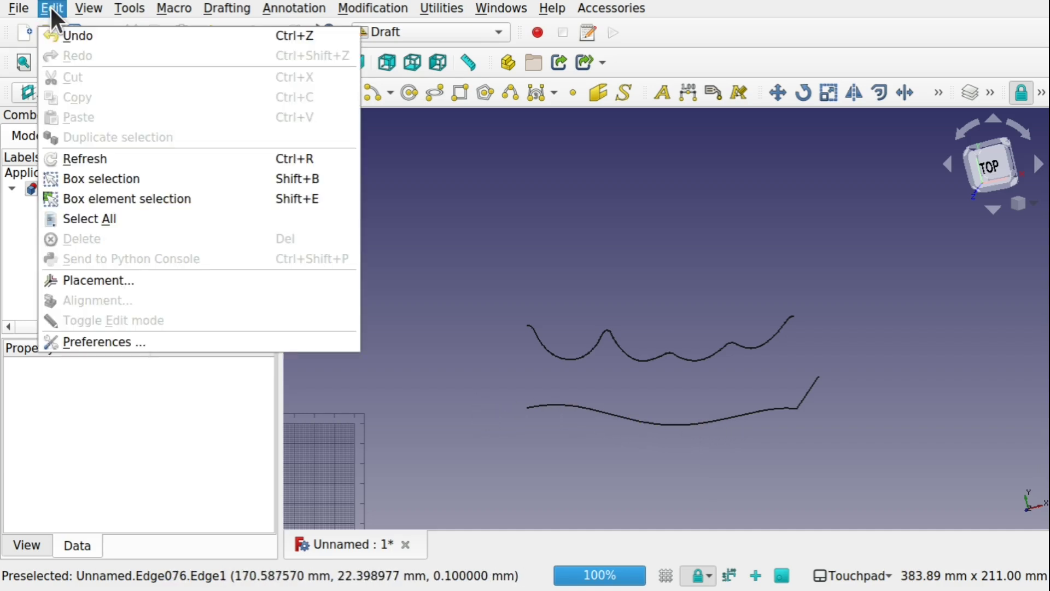
{"action": "left_click", "coordinate": [176, 198]}
{"action": "left_click_drag", "start_coordinate": [484, 361], "coordinate": [924, 445]}
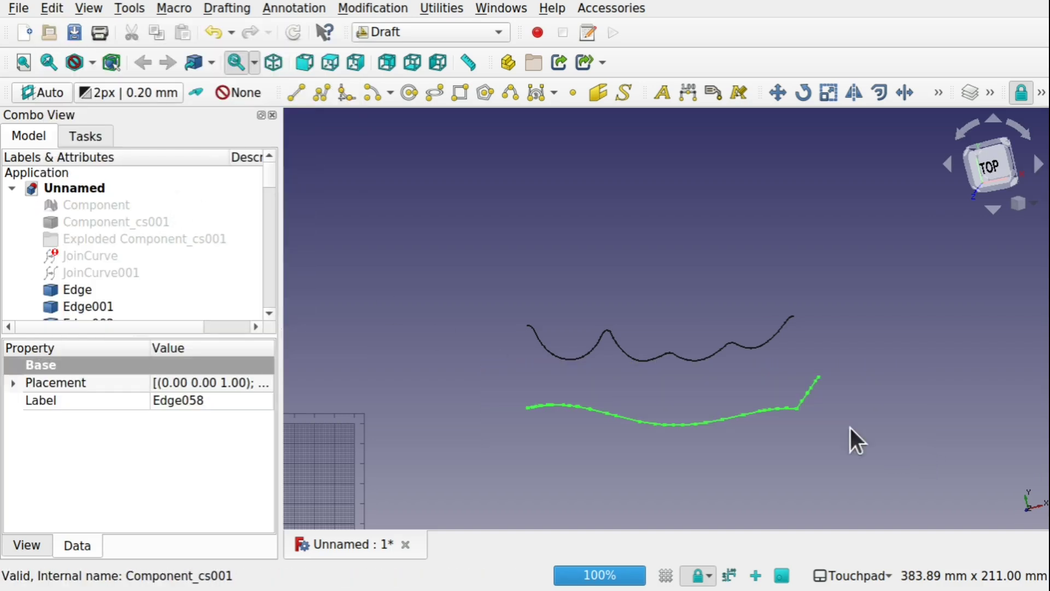
{"action": "left_click", "coordinate": [377, 6]}
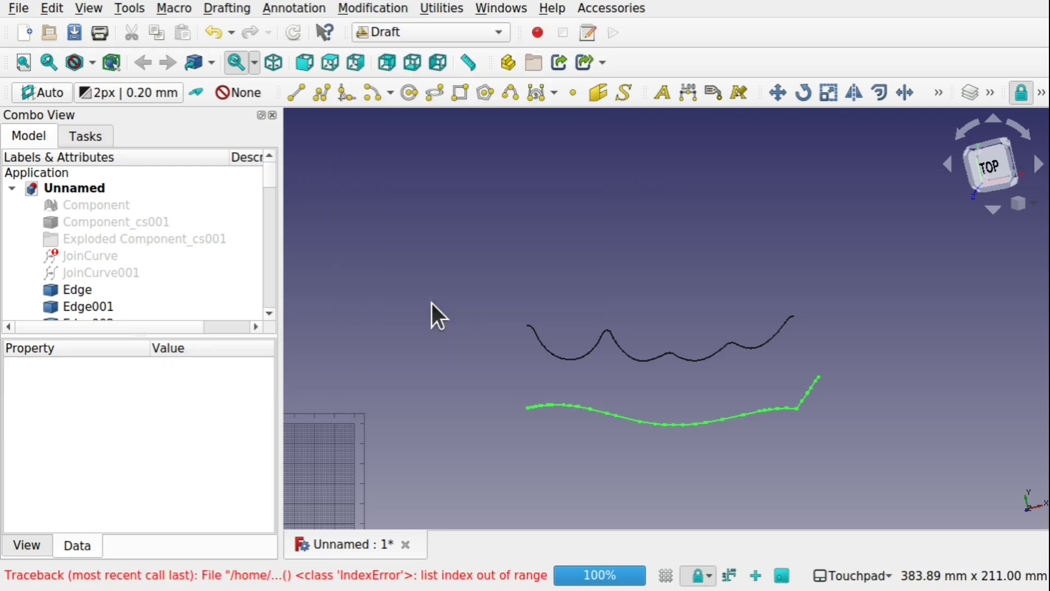
{"action": "left_click", "coordinate": [431, 301]}
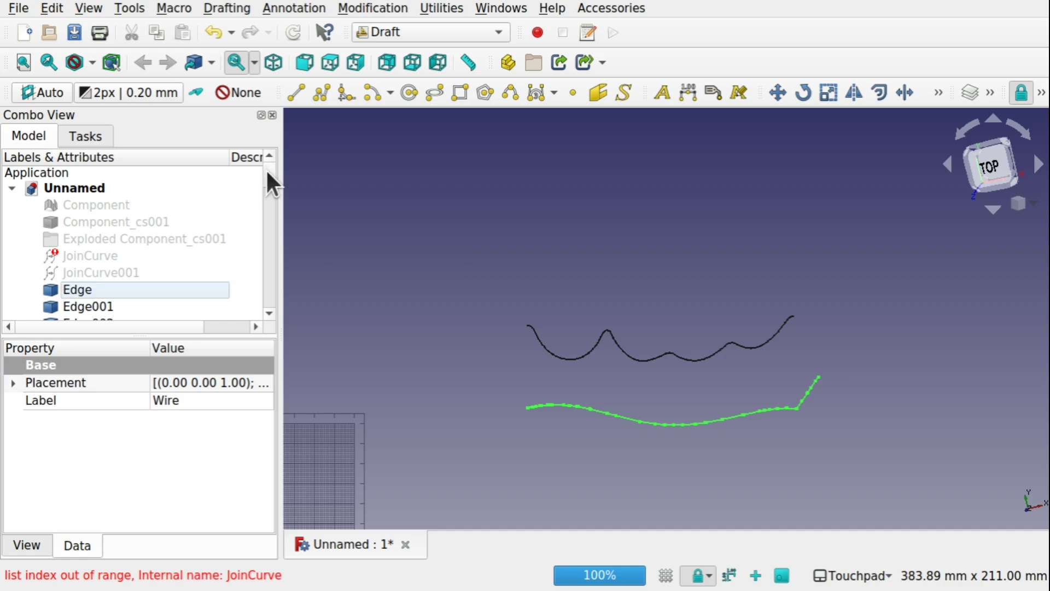
{"action": "left_click_drag", "start_coordinate": [265, 175], "coordinate": [272, 325]}
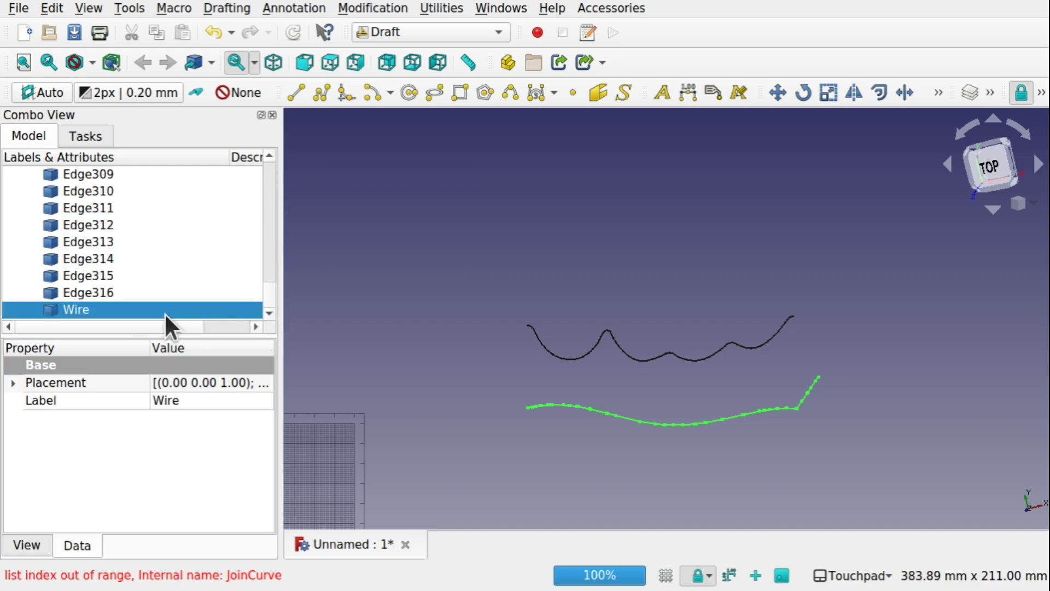
{"action": "left_click", "coordinate": [480, 283]}
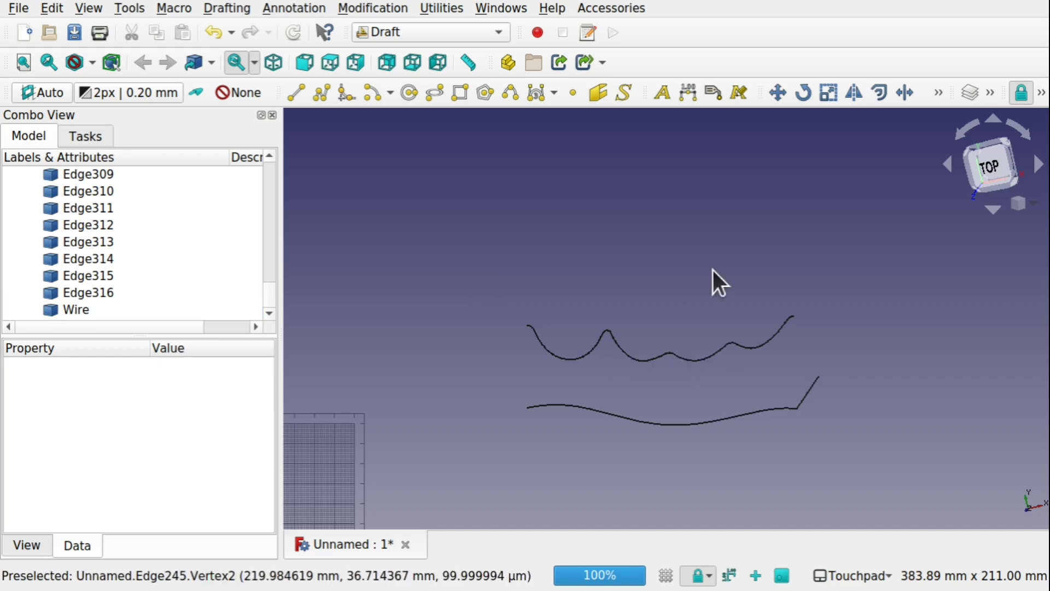
- Box-select the upper finger-groove edges, upgrade them into one wire, and check both resulting wires individually
{"action": "left_click", "coordinate": [940, 91]}
{"action": "left_click", "coordinate": [49, 7]}
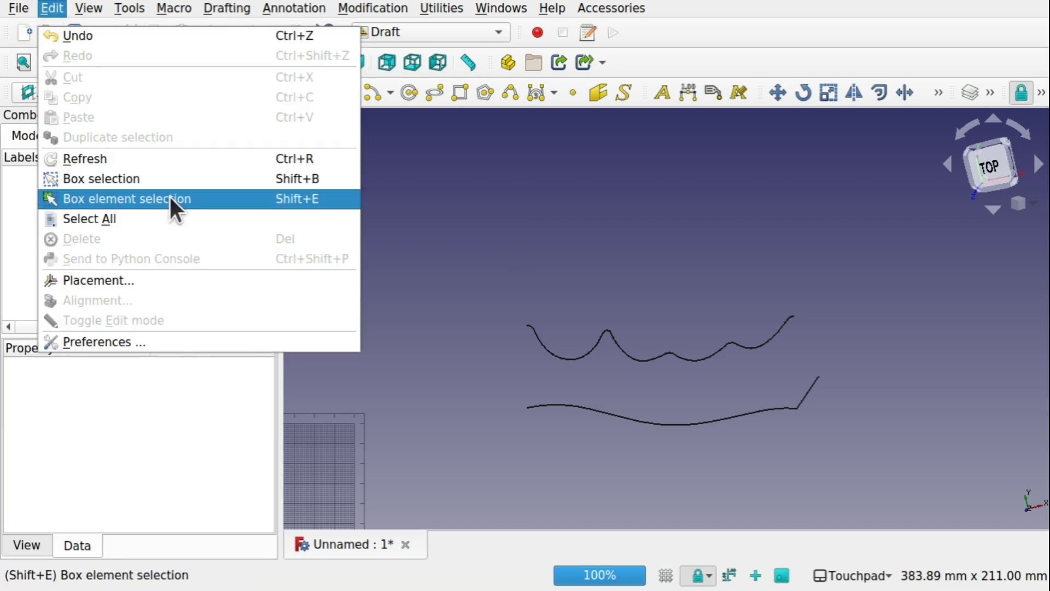
{"action": "left_click", "coordinate": [290, 201]}
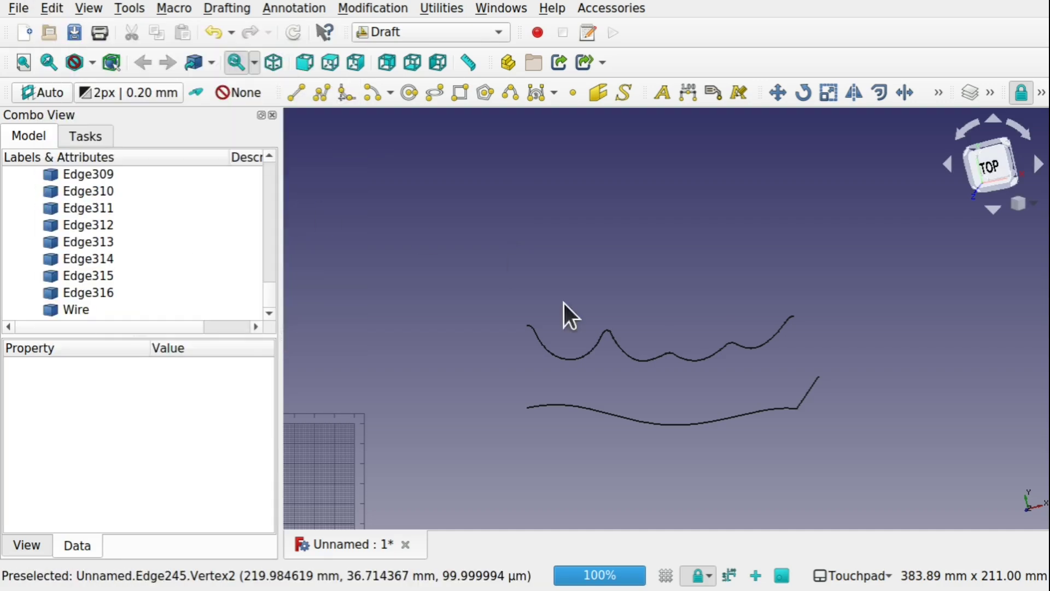
{"action": "left_click_drag", "start_coordinate": [499, 286], "coordinate": [810, 379]}
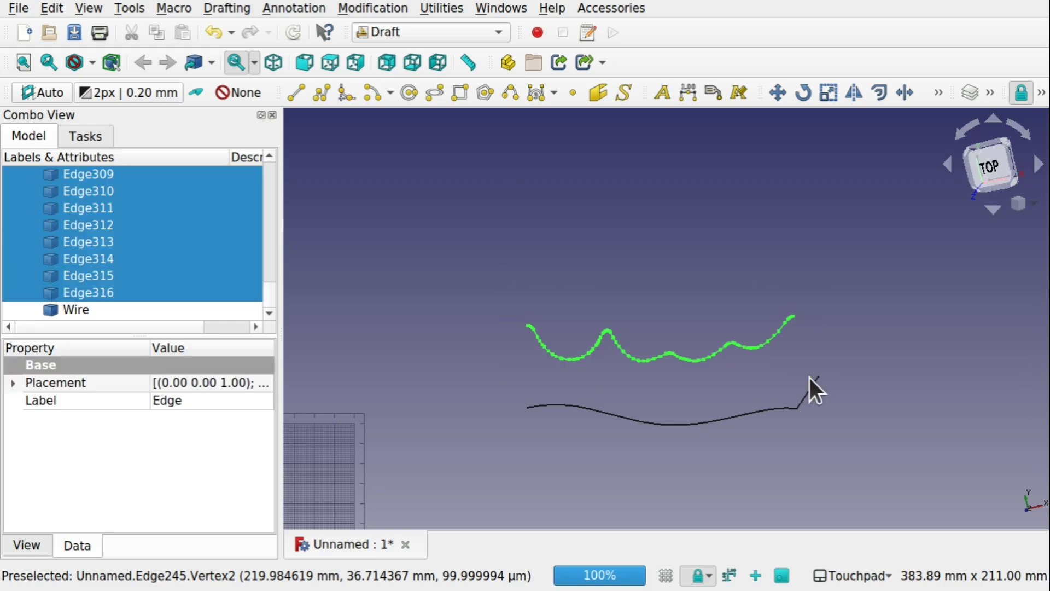
{"action": "left_click", "coordinate": [935, 91]}
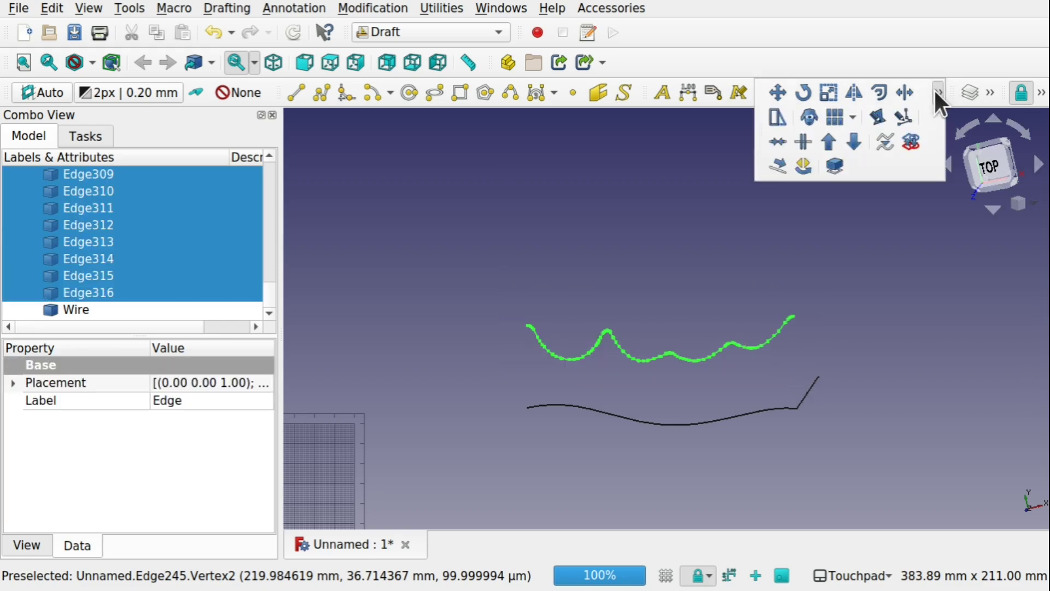
{"action": "left_click", "coordinate": [833, 141]}
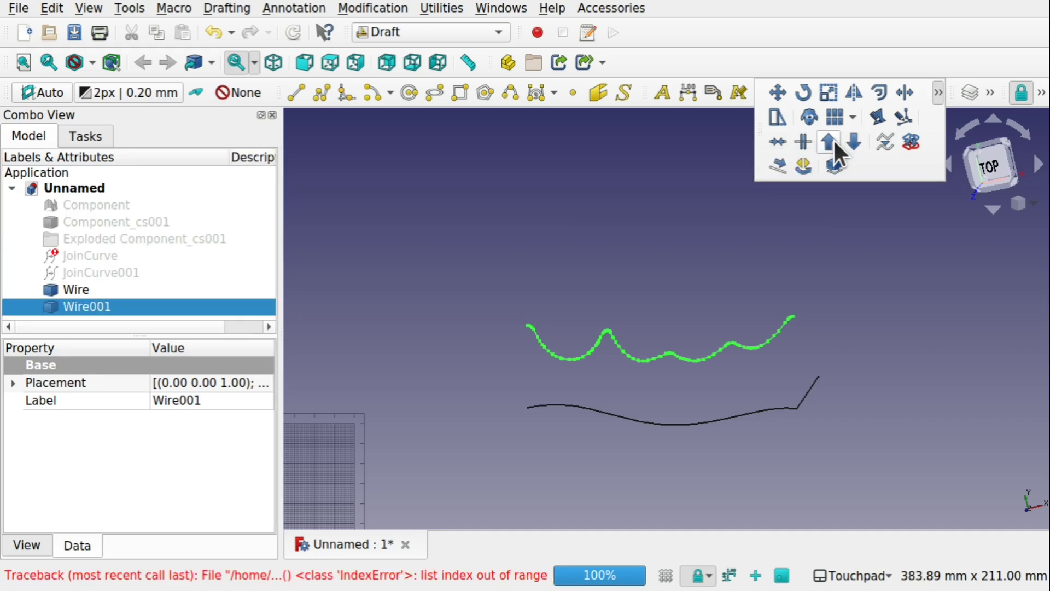
{"action": "left_click", "coordinate": [633, 289]}
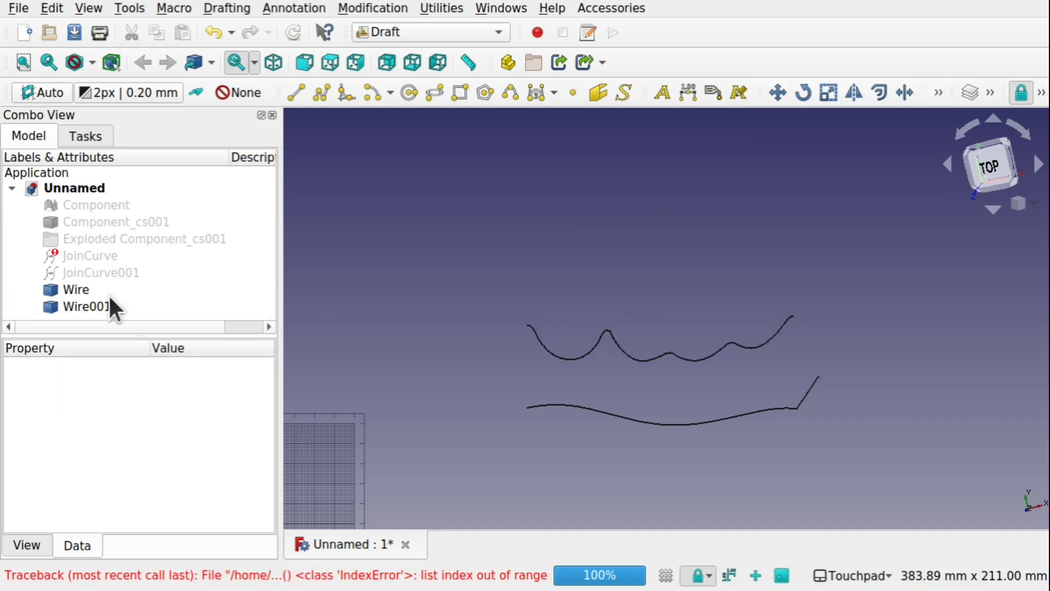
{"action": "left_click", "coordinate": [88, 290]}
{"action": "left_click", "coordinate": [89, 309]}
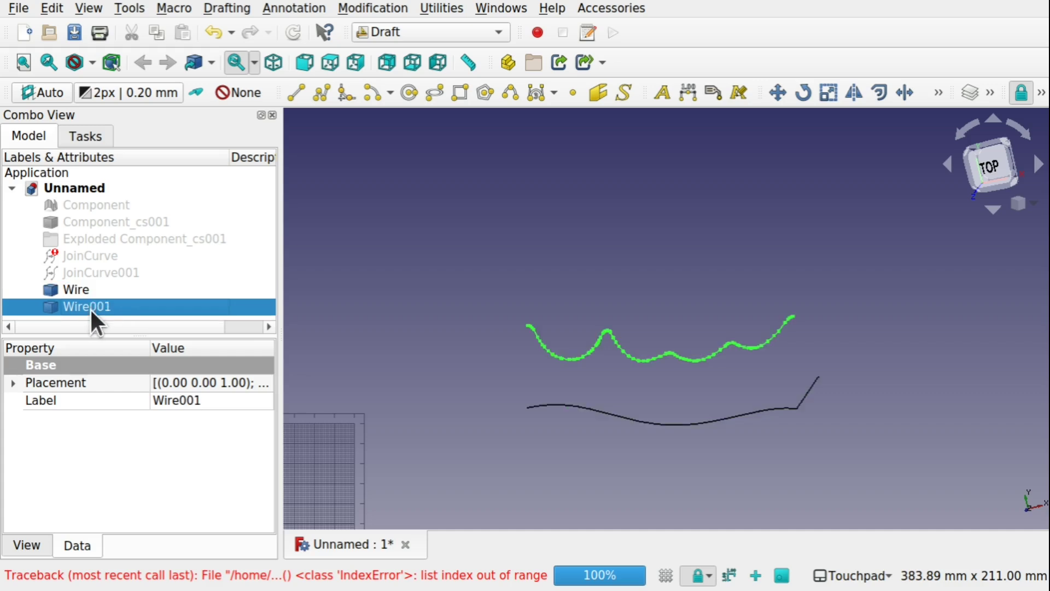
{"action": "left_click", "coordinate": [74, 294]}
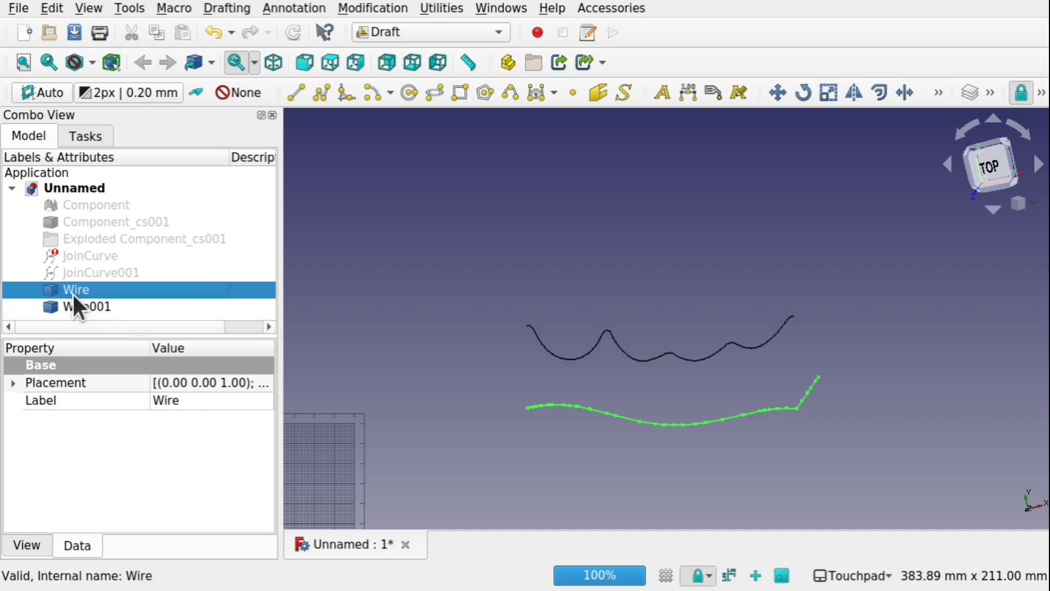
{"action": "left_click", "coordinate": [568, 431]}
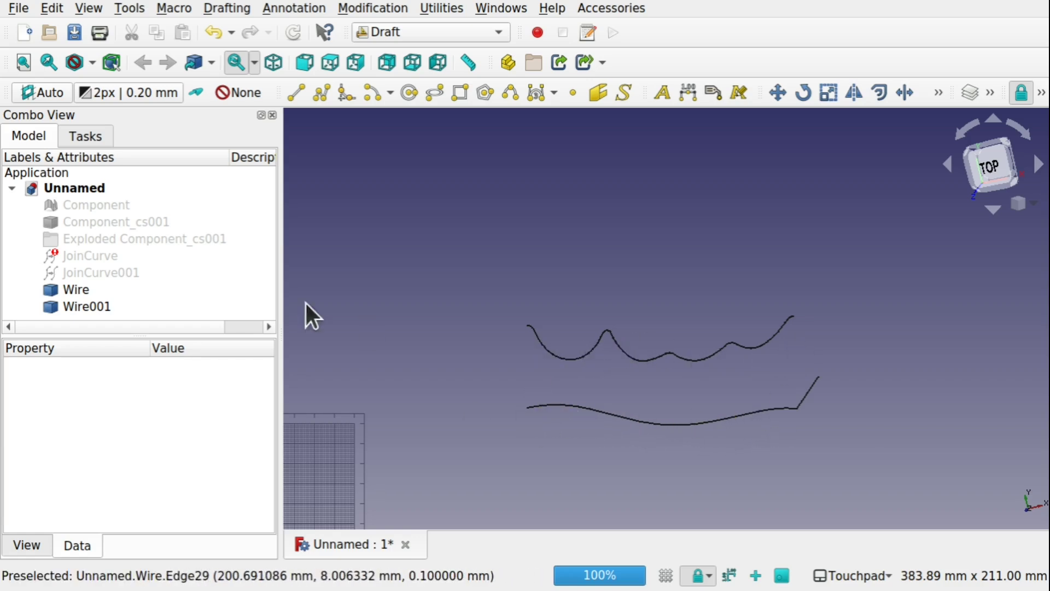
- Delete the two old hidden join curves, JoinCurve and JoinCurve001
{"action": "left_click", "coordinate": [99, 255]}
{"action": "left_click", "coordinate": [132, 273], "text": "ctrl"}
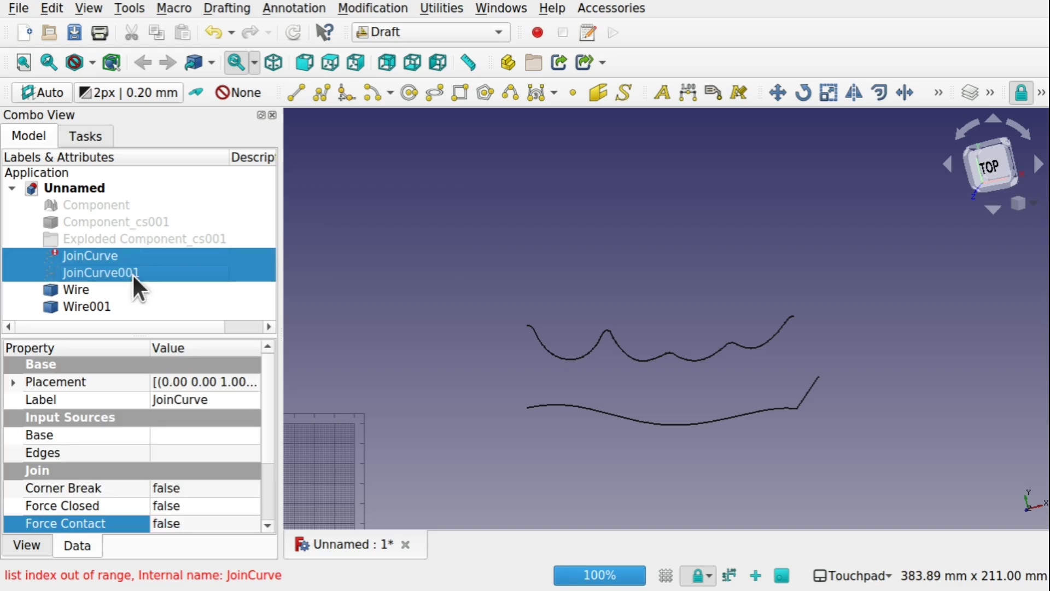
{"action": "key", "text": "Delete"}
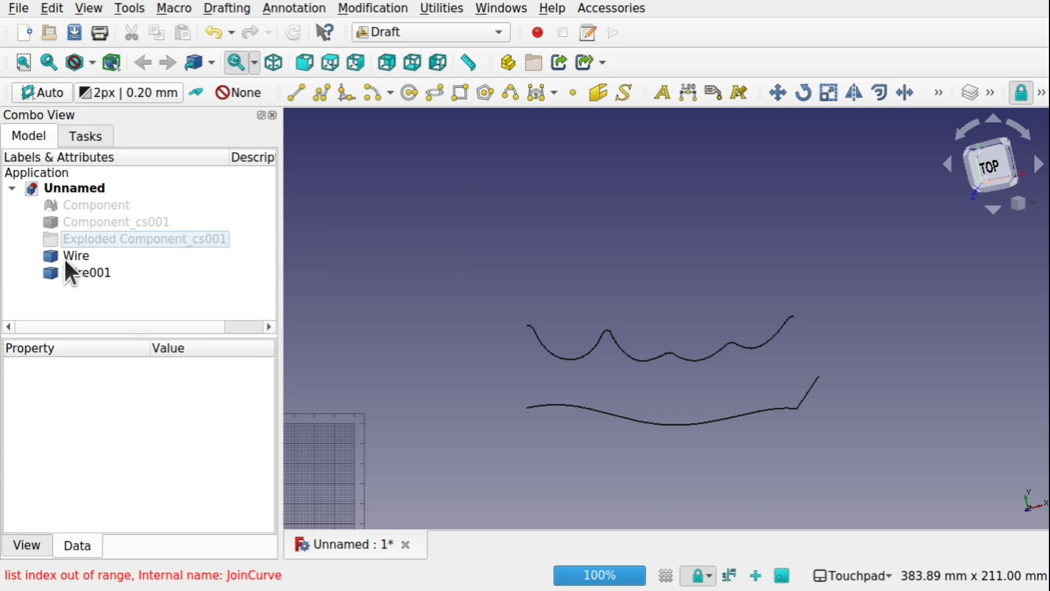
- Switch to the Curves workbench and save the document as FreeCad-Handle
{"action": "left_click", "coordinate": [414, 30]}
{"action": "left_click", "coordinate": [401, 118]}
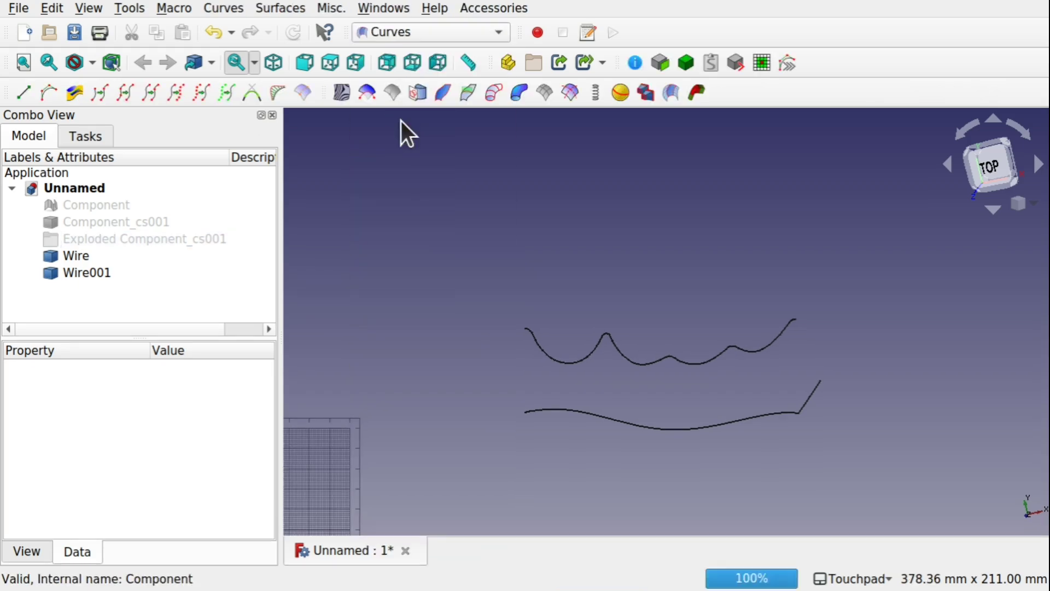
{"action": "key", "text": "ctrl+s"}
{"action": "type", "text": "Fre"}
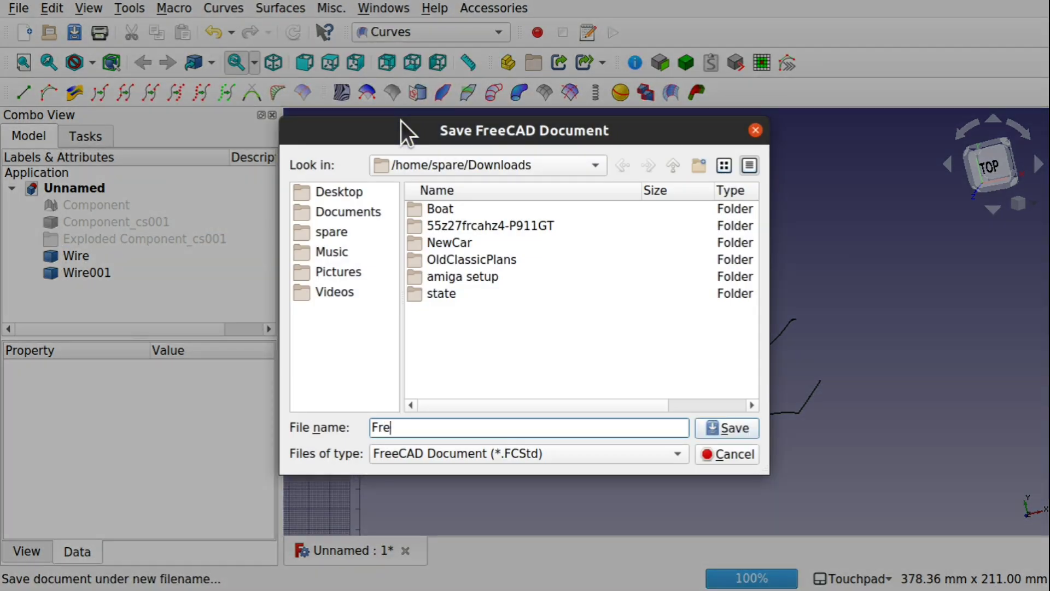
{"action": "type", "text": "eCad-Handle"}
{"action": "key", "text": "Return"}
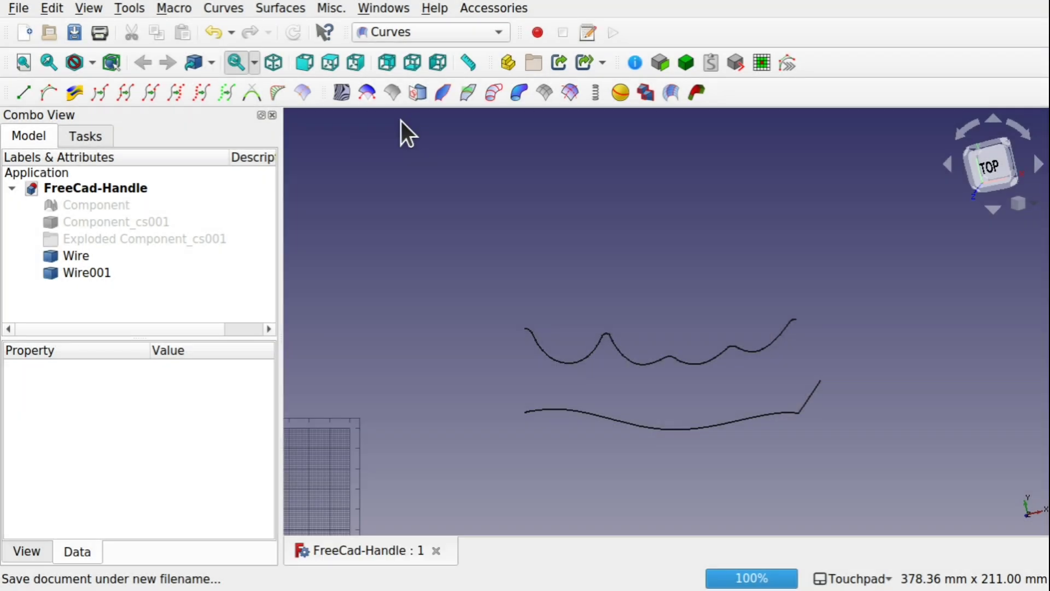
- Create one Join Curve from Wire and another from Wire001
{"action": "left_click", "coordinate": [64, 255]}
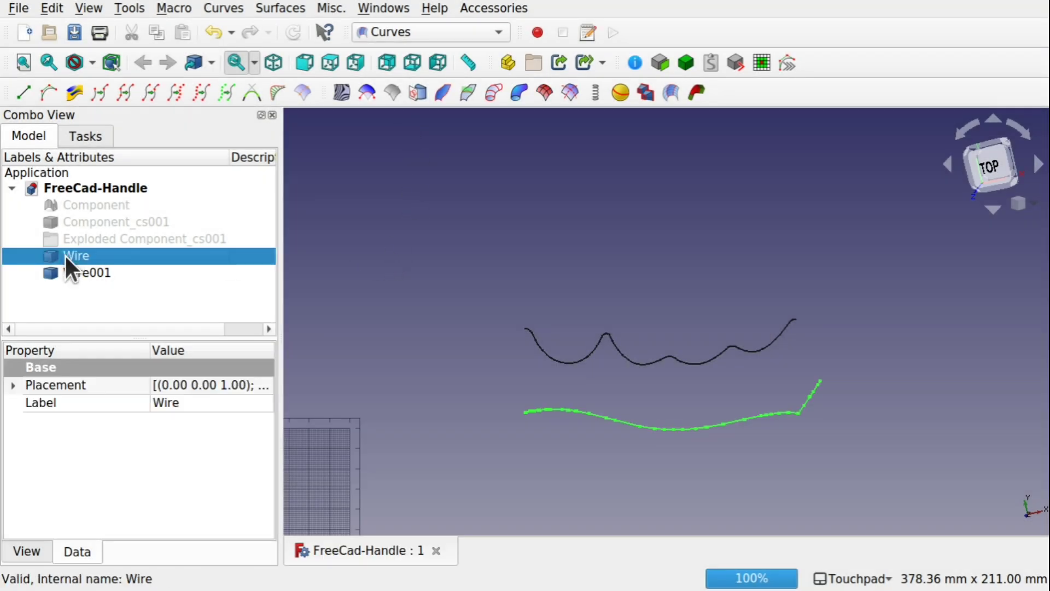
{"action": "left_click", "coordinate": [124, 94]}
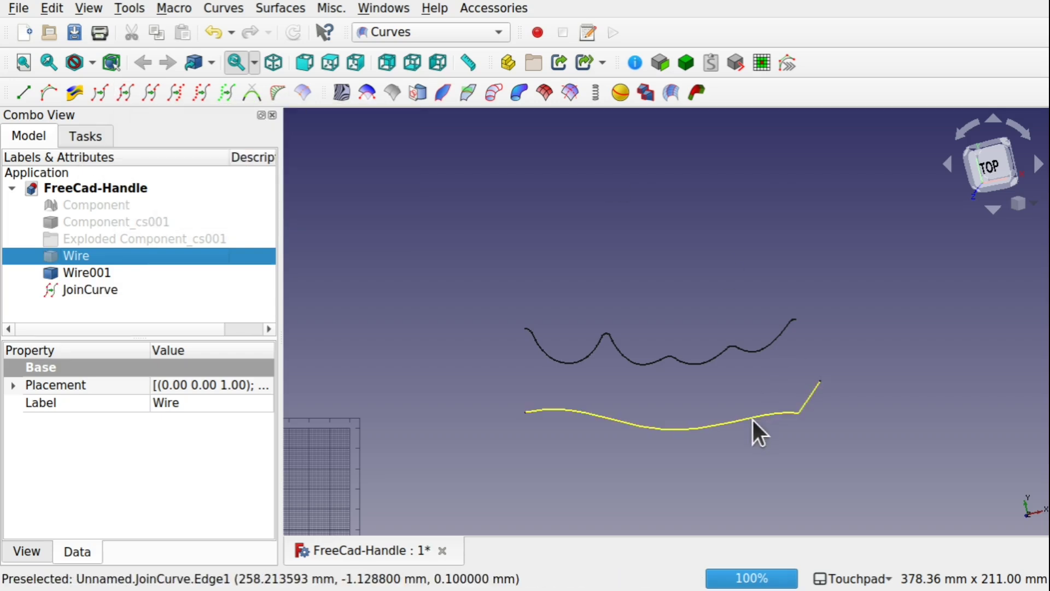
{"action": "left_click", "coordinate": [86, 272]}
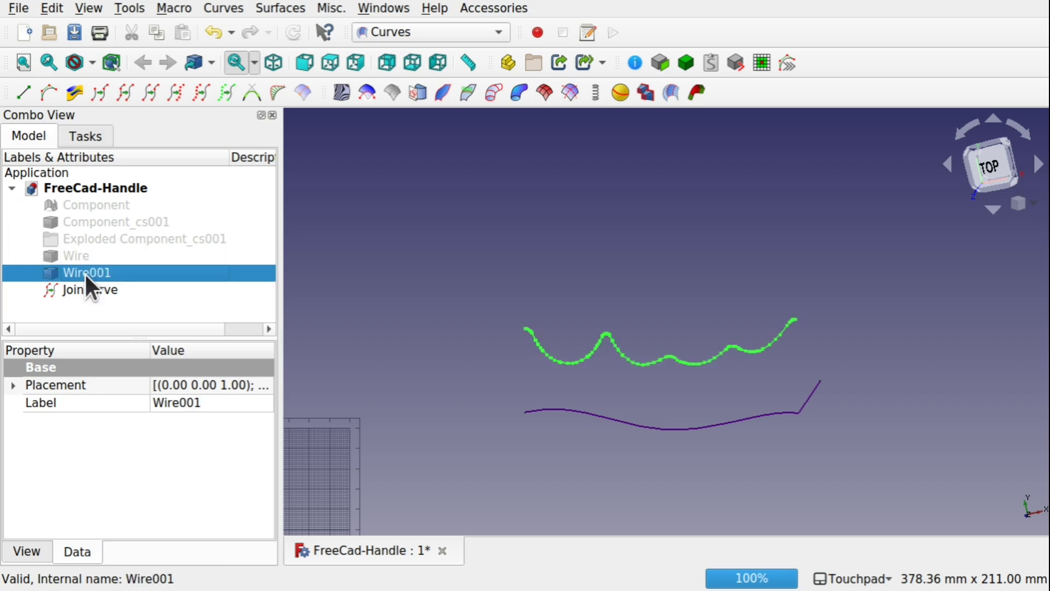
{"action": "left_click", "coordinate": [125, 93]}
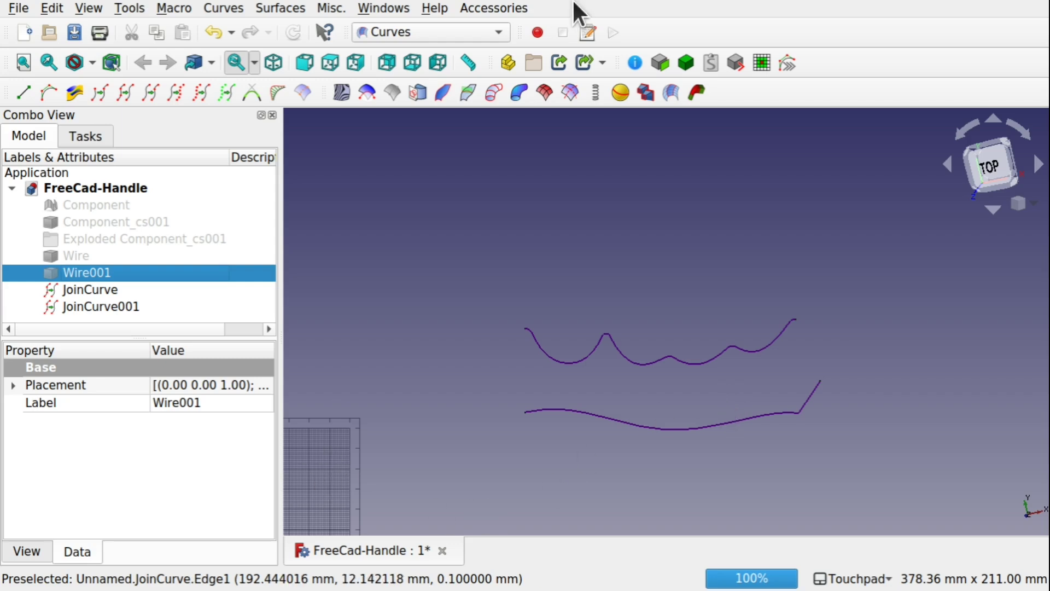
- Turn off the grid in the Draft workbench and return to the Curves workbench
{"action": "left_click", "coordinate": [462, 31]}
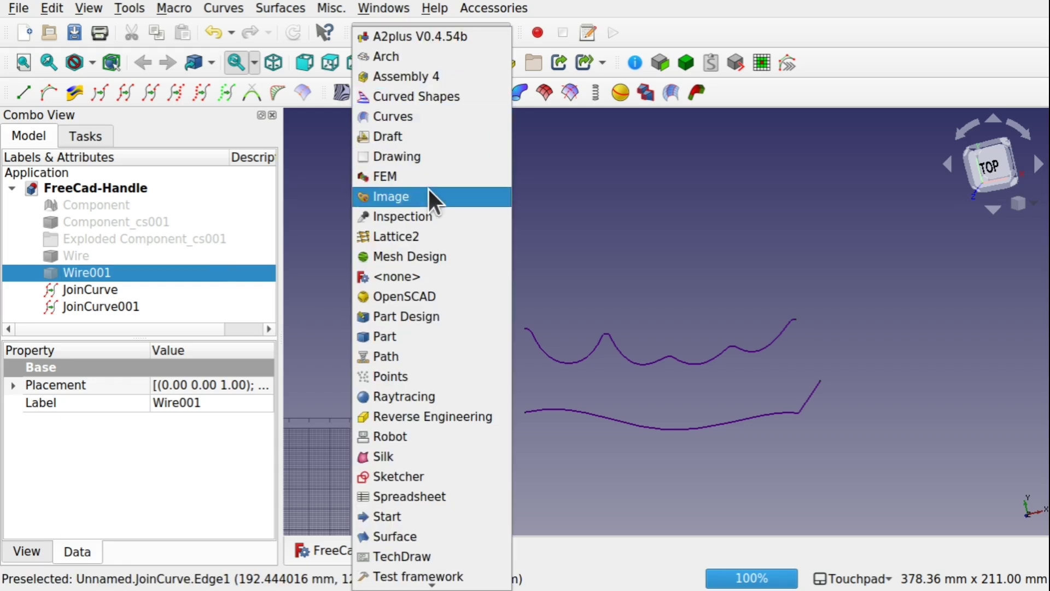
{"action": "left_click", "coordinate": [436, 136]}
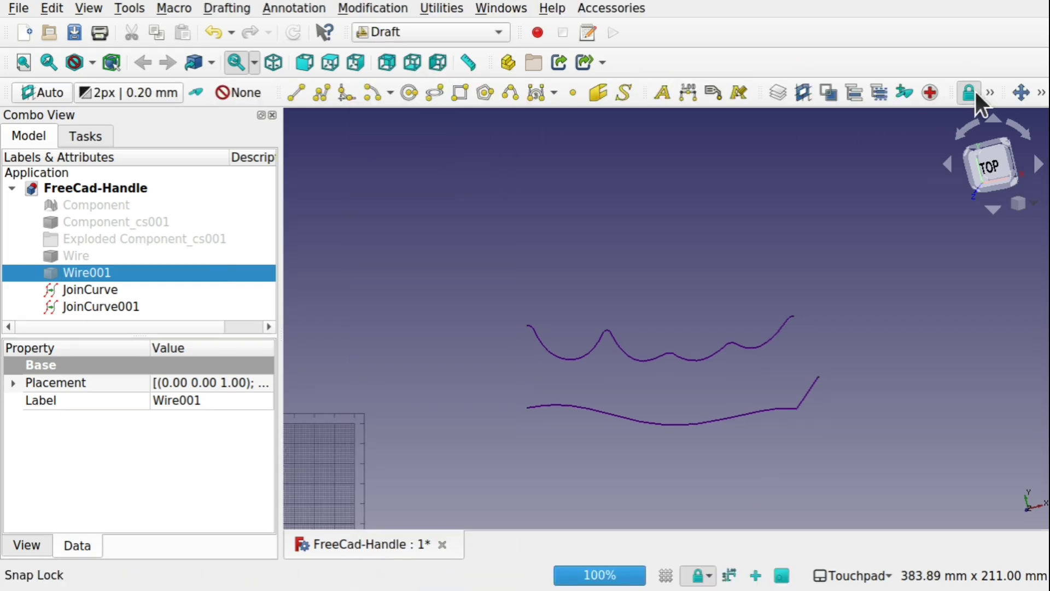
{"action": "left_click", "coordinate": [990, 93]}
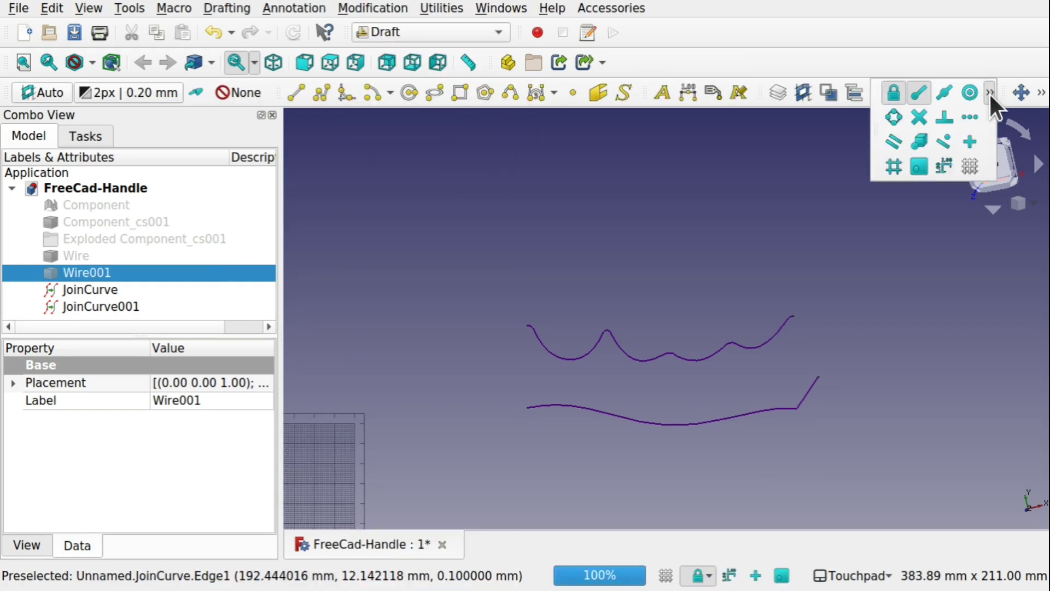
{"action": "left_click", "coordinate": [969, 167]}
{"action": "left_click", "coordinate": [435, 33]}
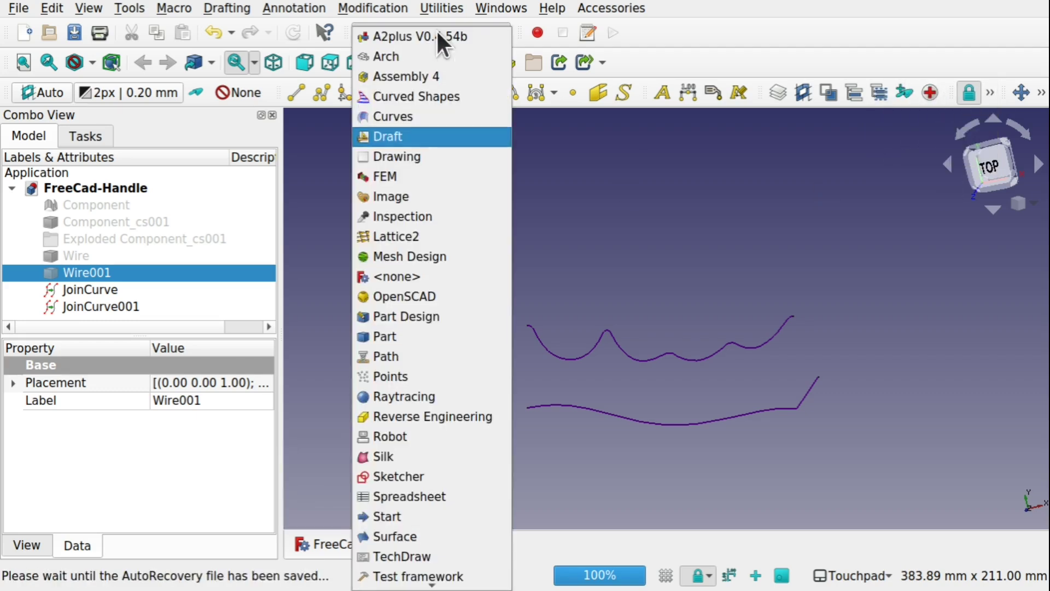
{"action": "left_click", "coordinate": [414, 114]}
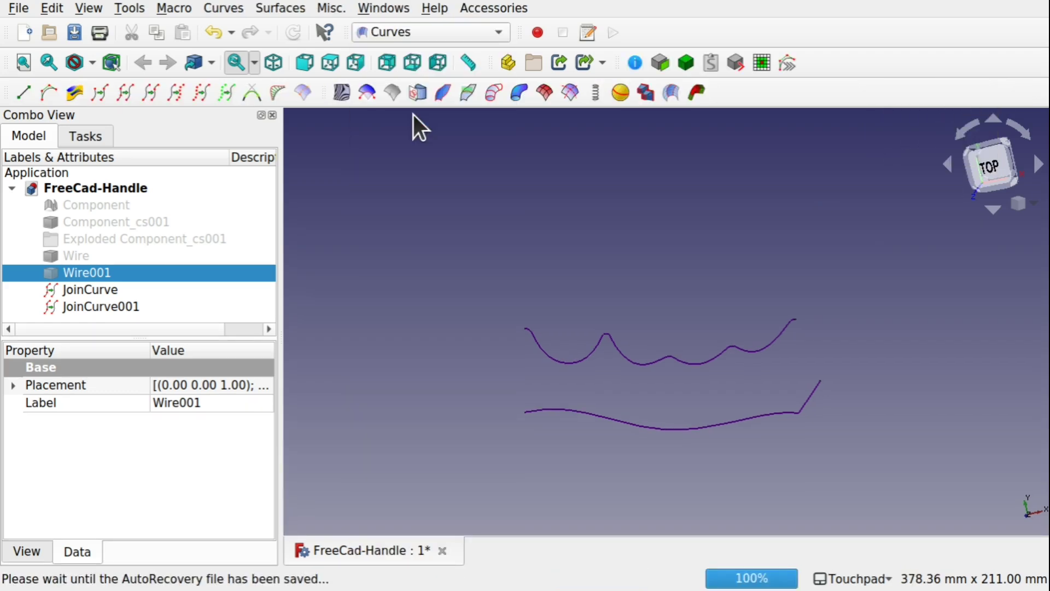
- Examine both joined curves against the handle's Component mesh from several angles, showing the mesh temporarily and hiding it again
{"action": "left_click", "coordinate": [116, 290]}
{"action": "left_click", "coordinate": [126, 307]}
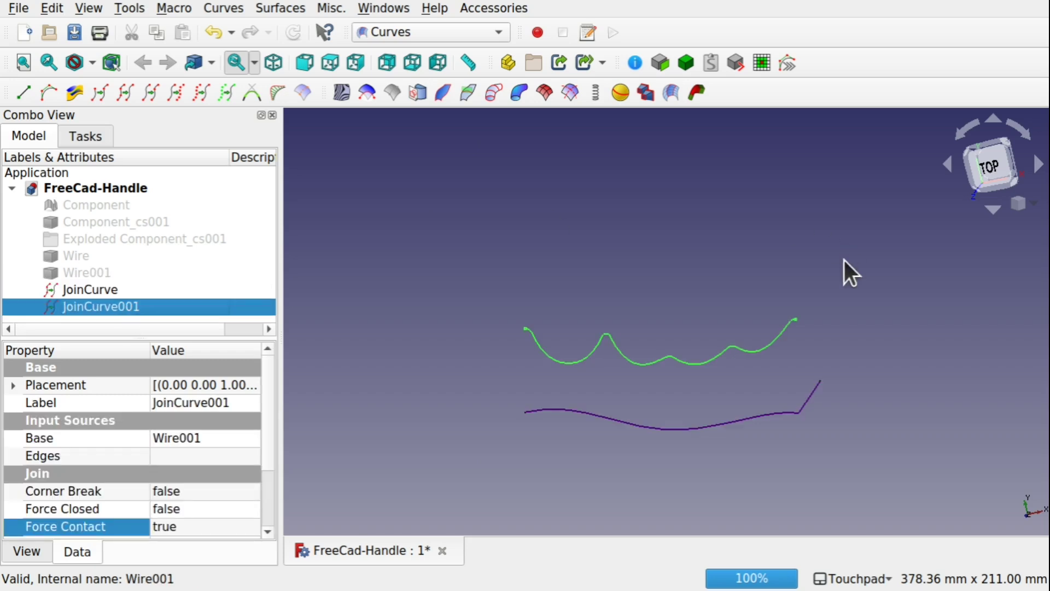
{"action": "left_click", "coordinate": [624, 394]}
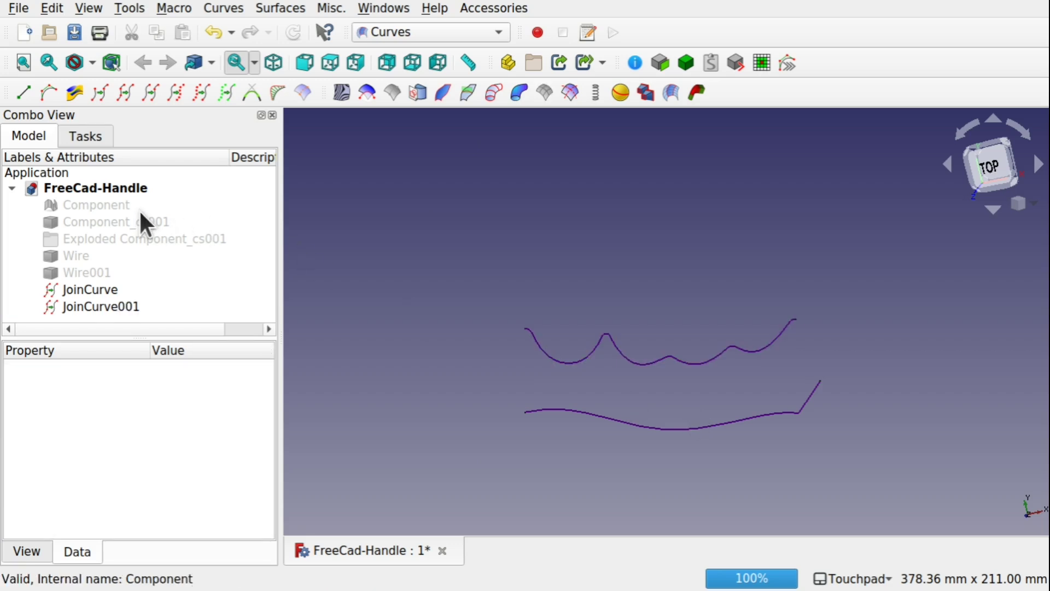
{"action": "left_click", "coordinate": [115, 205]}
{"action": "key", "text": "space"}
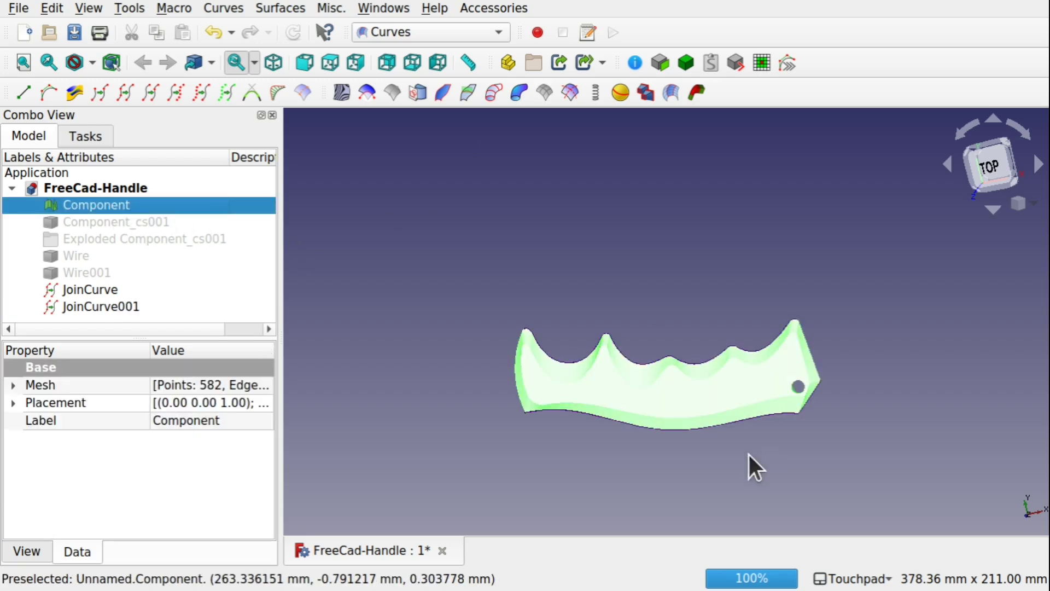
{"action": "scroll", "coordinate": [678, 438], "scroll_direction": "up", "scroll_amount": 5}
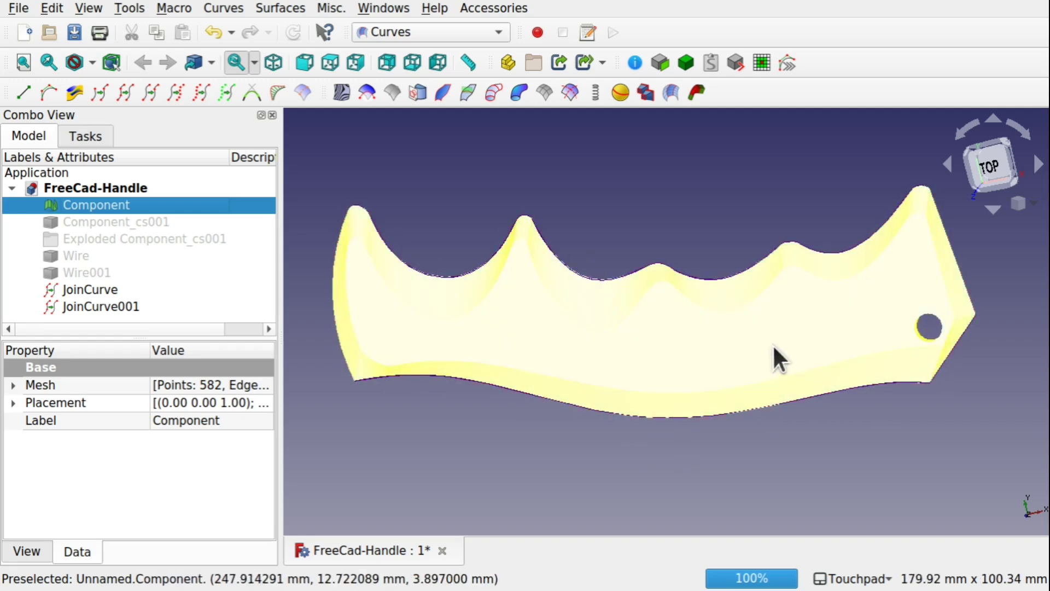
{"action": "mouse_move", "coordinate": [570, 342]}
{"action": "left_mouse_down", "text": "alt"}
{"action": "mouse_move", "coordinate": [624, 348]}
{"action": "mouse_move", "coordinate": [818, 314]}
{"action": "mouse_move", "coordinate": [825, 326]}
{"action": "mouse_move", "coordinate": [635, 305]}
{"action": "mouse_move", "coordinate": [781, 312]}
{"action": "mouse_move", "coordinate": [558, 356]}
{"action": "left_mouse_up", "text": "alt"}
{"action": "left_click_drag", "start_coordinate": [779, 283], "coordinate": [648, 288], "text": "alt"}
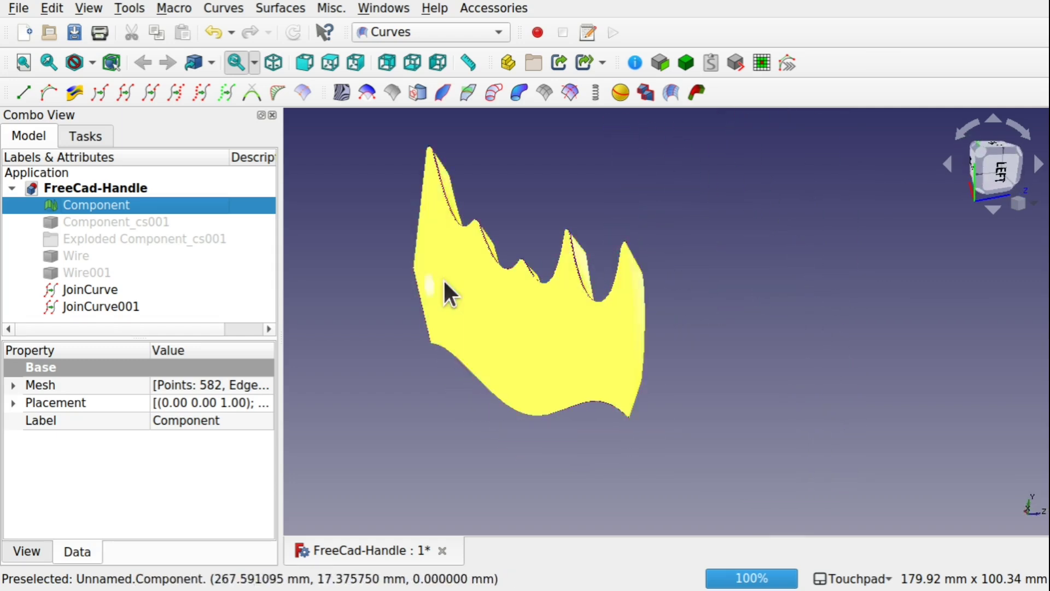
{"action": "left_click_drag", "start_coordinate": [541, 296], "coordinate": [586, 322], "text": "alt"}
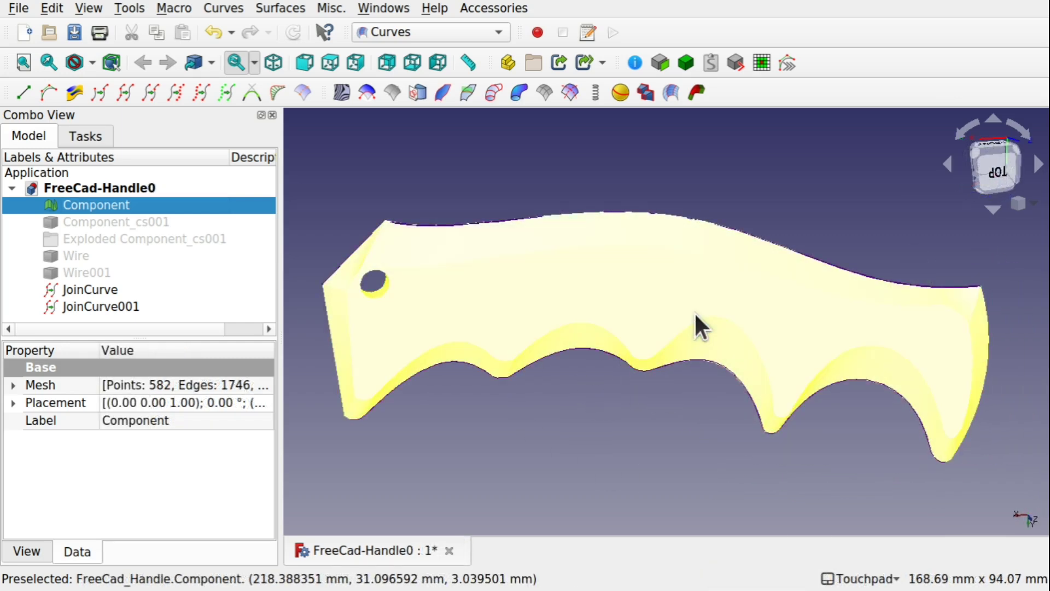
{"action": "key", "text": "space"}
{"action": "left_click", "coordinate": [556, 357]}
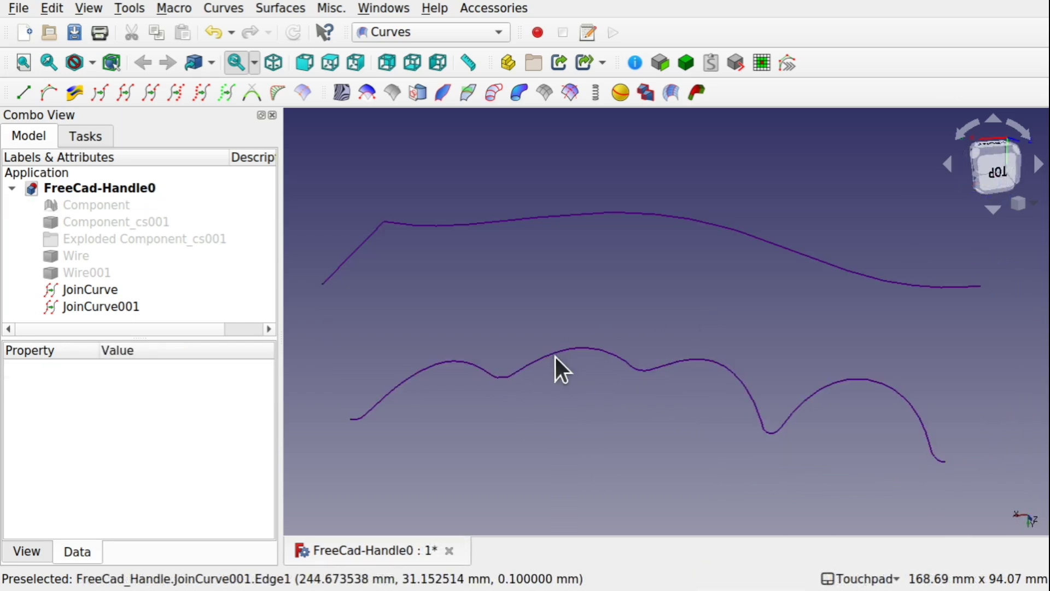
- Select both joined curves and set their point size to 10
{"action": "left_click", "coordinate": [575, 348]}
{"action": "left_click", "coordinate": [622, 214]}
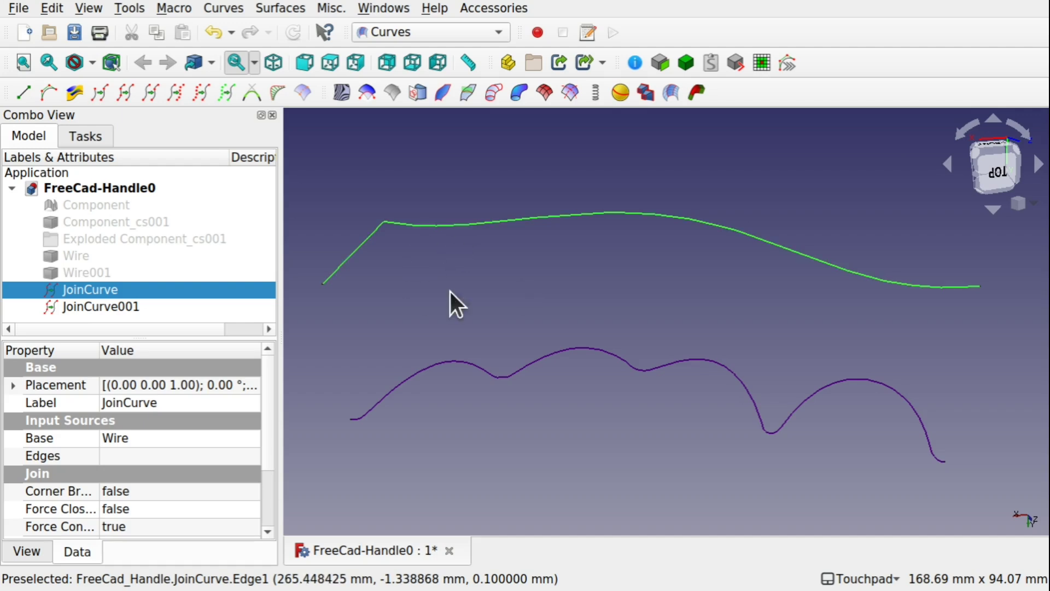
{"action": "left_click", "coordinate": [487, 369], "text": "ctrl"}
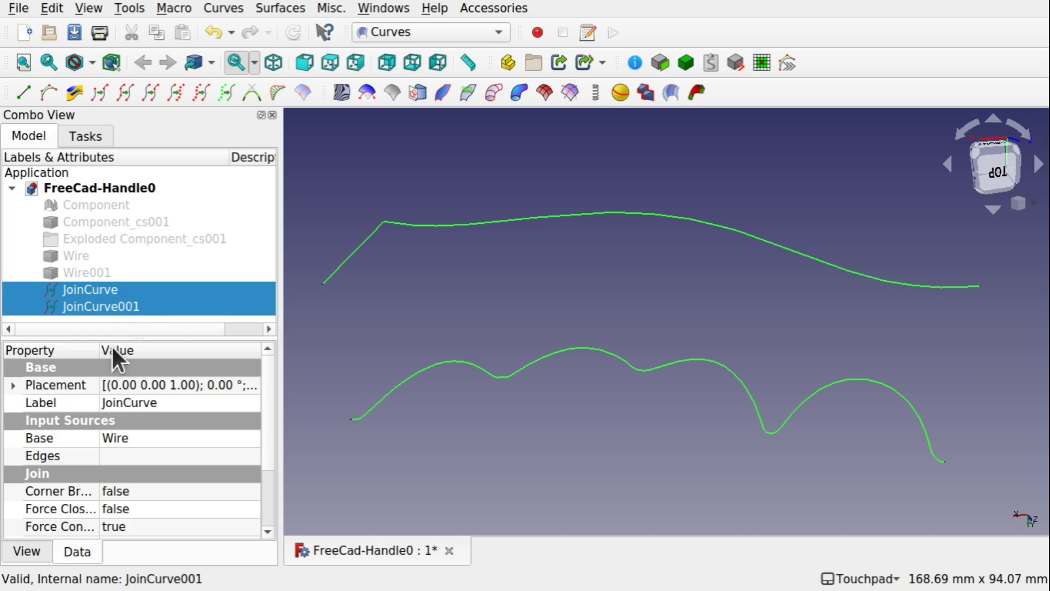
{"action": "left_click", "coordinate": [24, 551]}
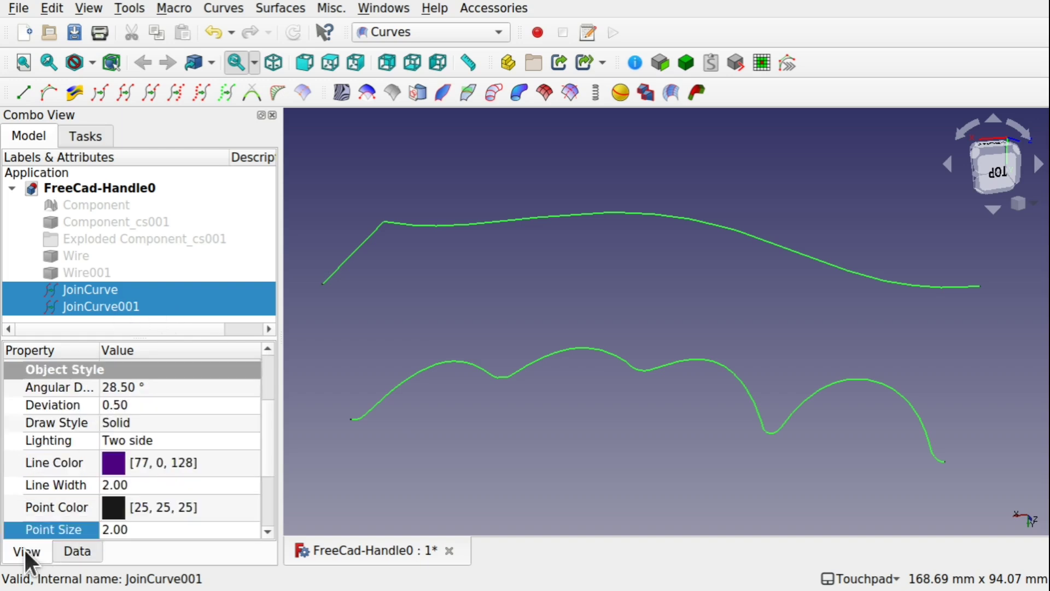
{"action": "left_click", "coordinate": [146, 528]}
{"action": "type", "text": "10"}
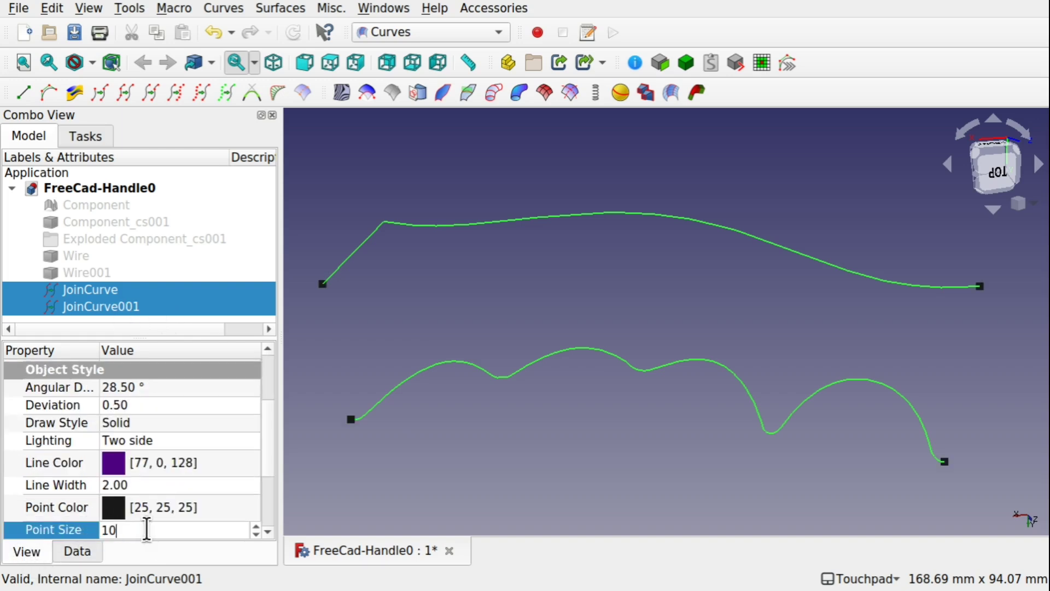
{"action": "left_click", "coordinate": [477, 432]}
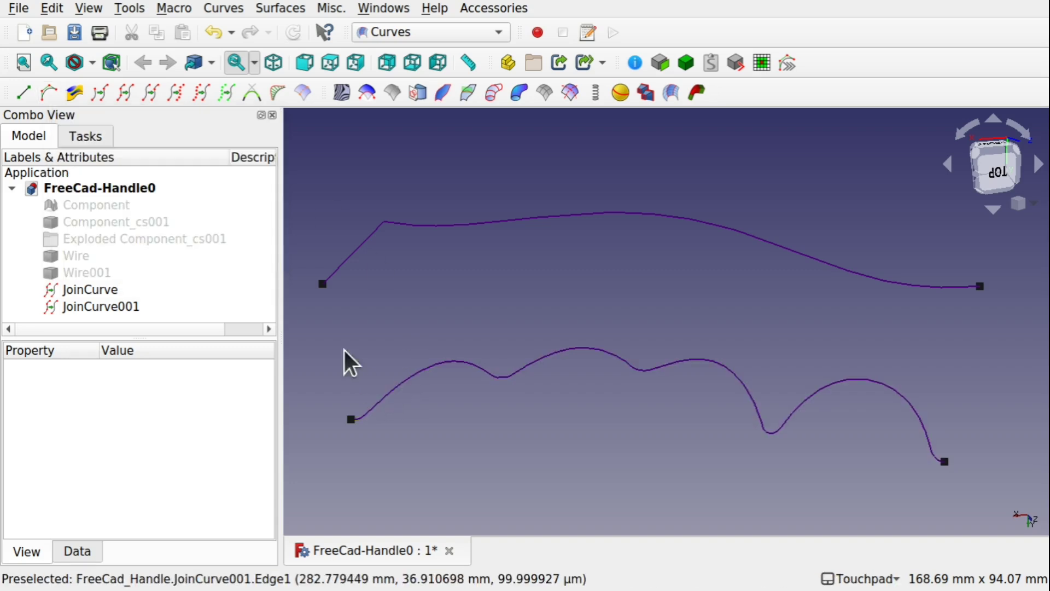
- Create a Freehand BSpline between the end points of JoinCurve and JoinCurve001 at the end where JoinCurve has its sharp corner
{"action": "left_click", "coordinate": [323, 285]}
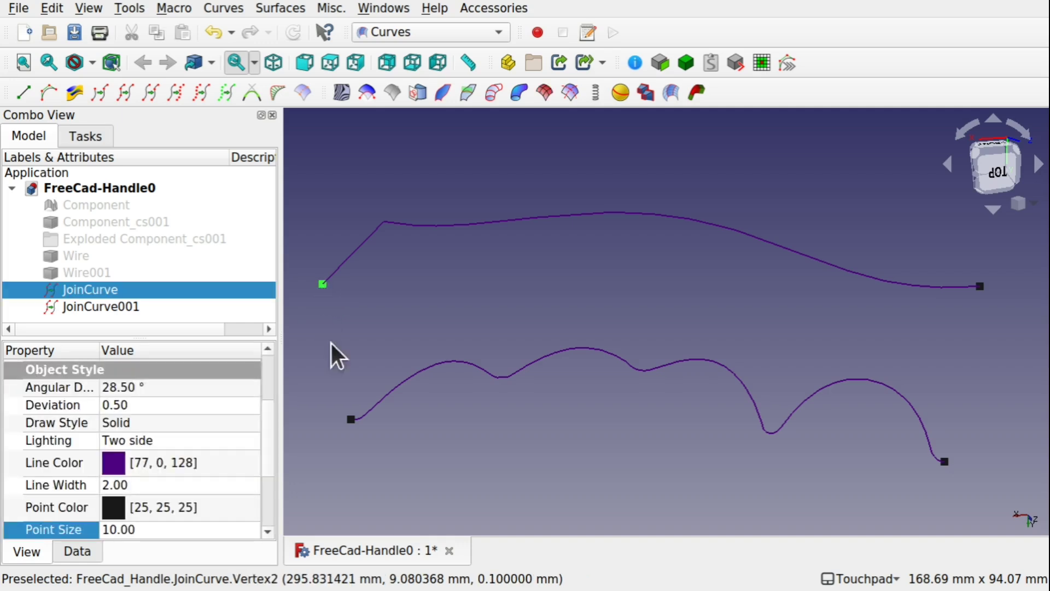
{"action": "left_click", "coordinate": [351, 419], "text": "ctrl"}
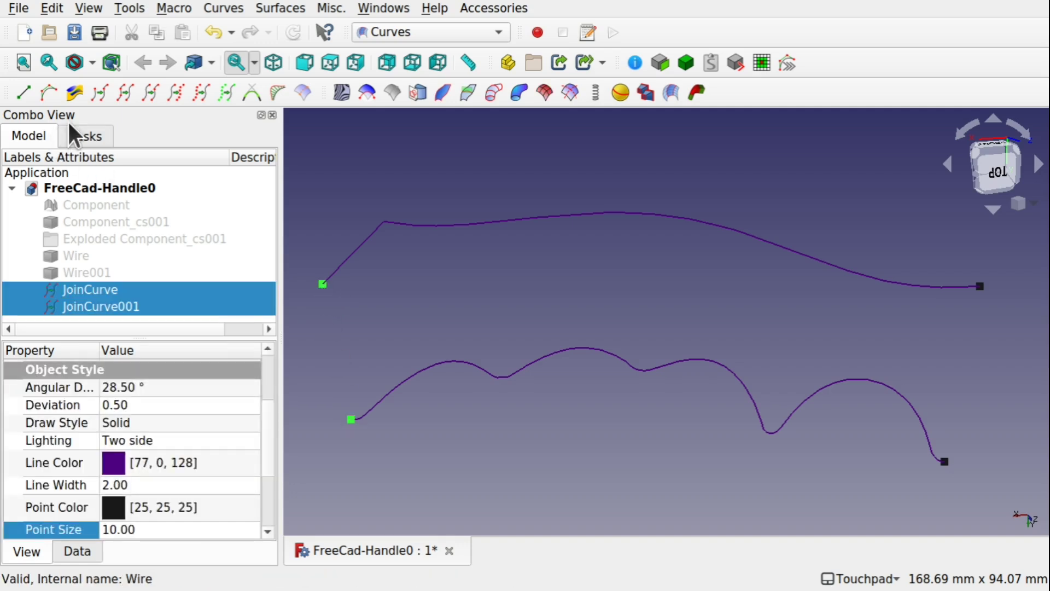
{"action": "left_click", "coordinate": [47, 99]}
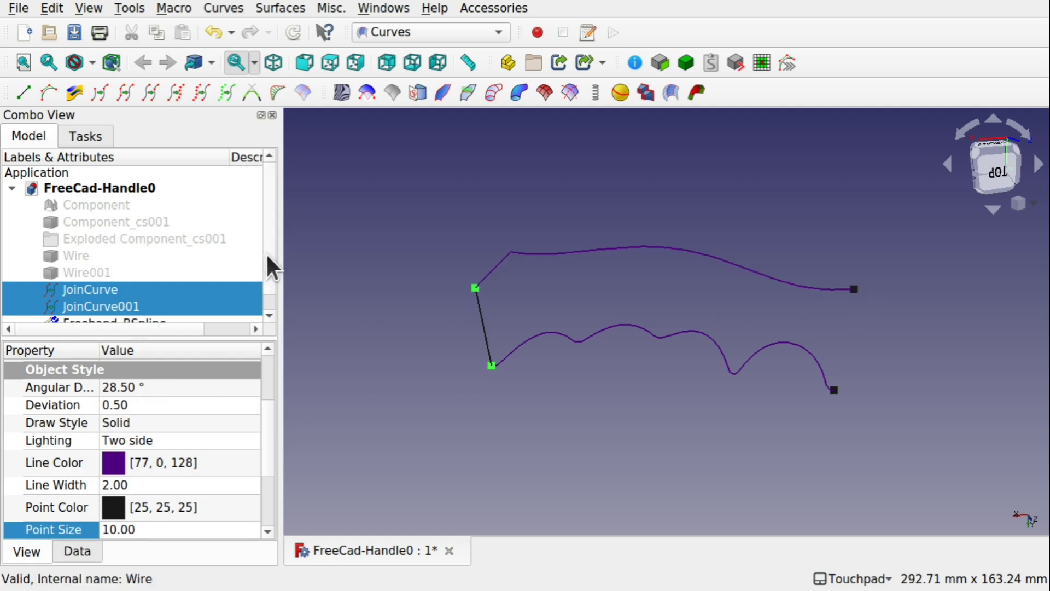
{"action": "scroll", "coordinate": [269, 256], "scroll_direction": "down", "scroll_amount": 1}
{"action": "left_click", "coordinate": [144, 310]}
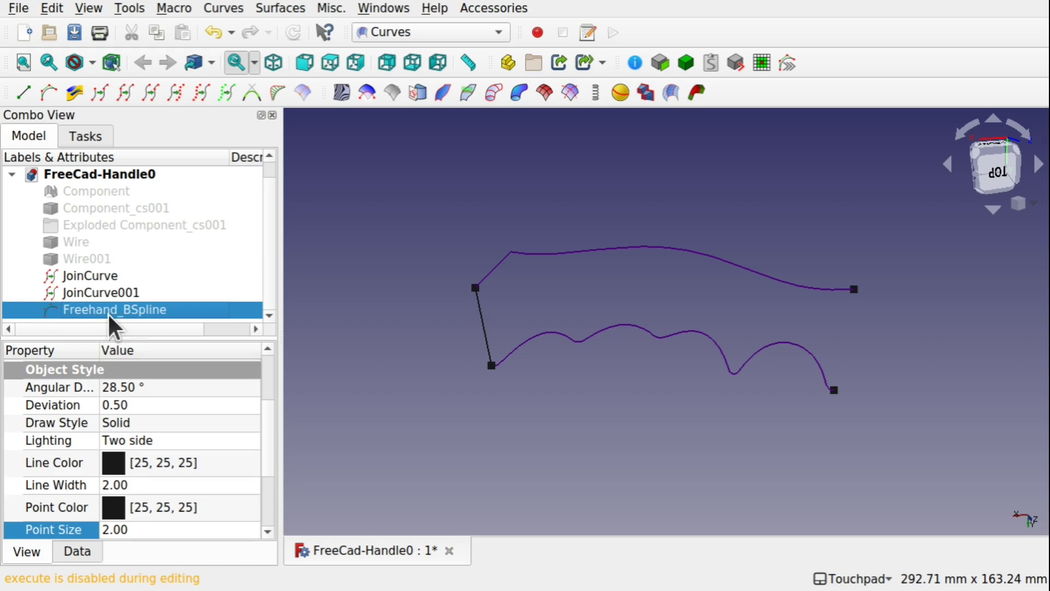
- Create a second Freehand BSpline between the end points of JoinCurve and JoinCurve001 at the opposite end of the handle
{"action": "left_click", "coordinate": [854, 289]}
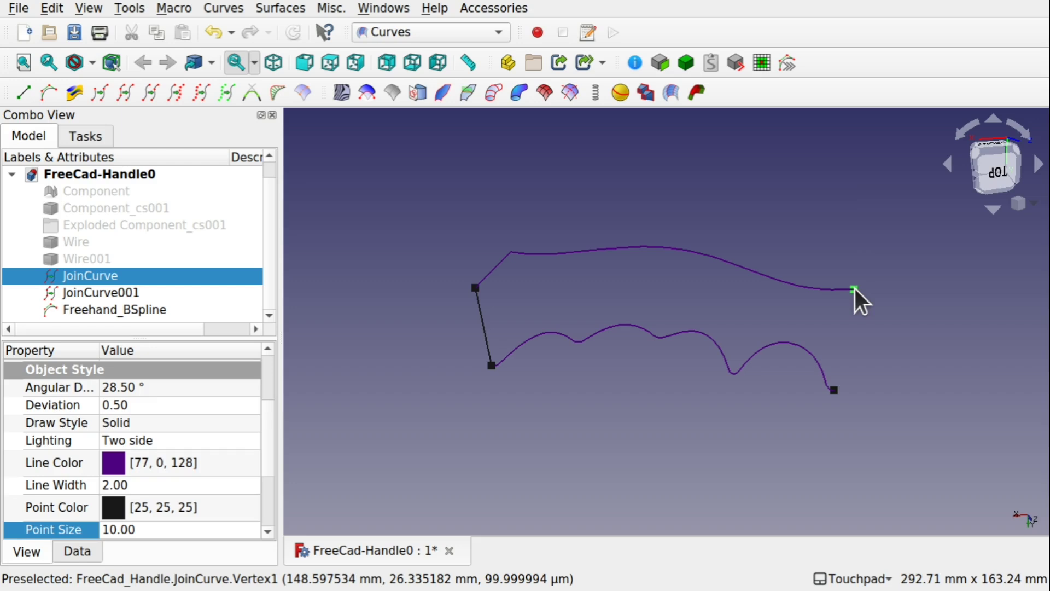
{"action": "left_click", "coordinate": [834, 389], "text": "ctrl"}
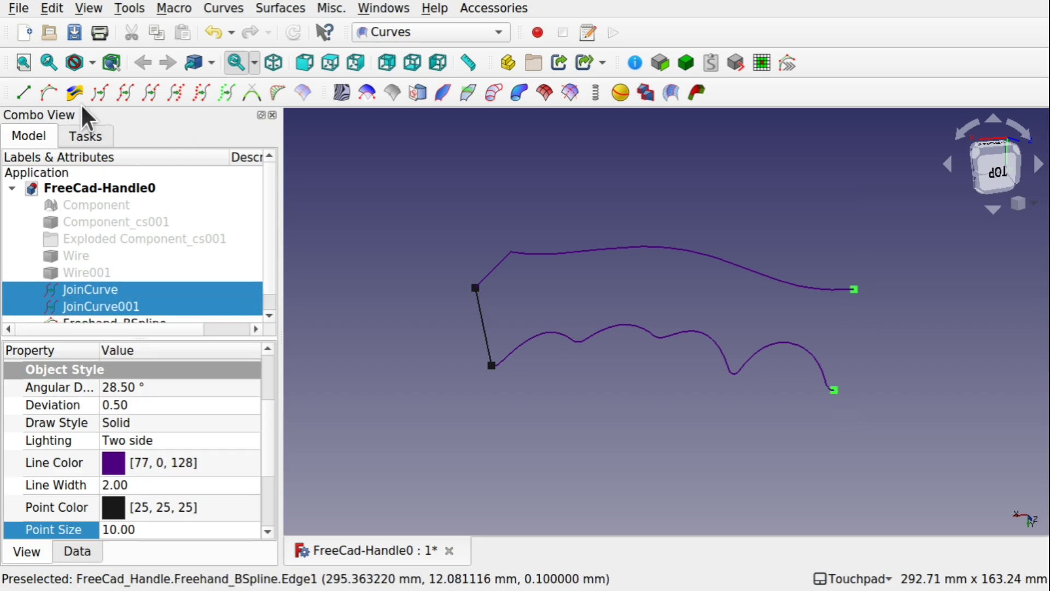
{"action": "left_click", "coordinate": [45, 88]}
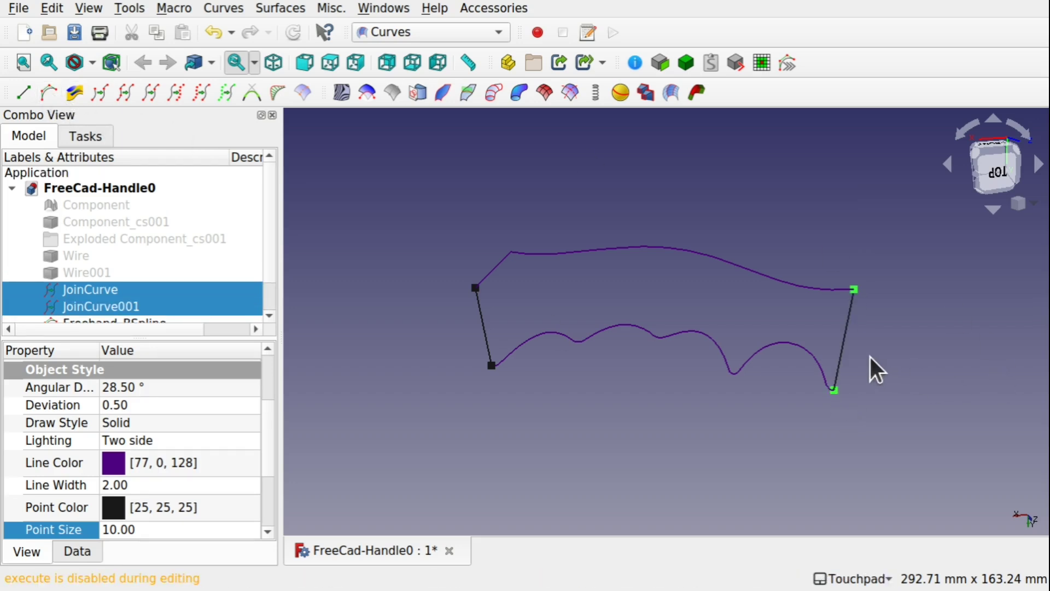
{"action": "scroll", "coordinate": [272, 284], "scroll_direction": "down", "scroll_amount": 2}
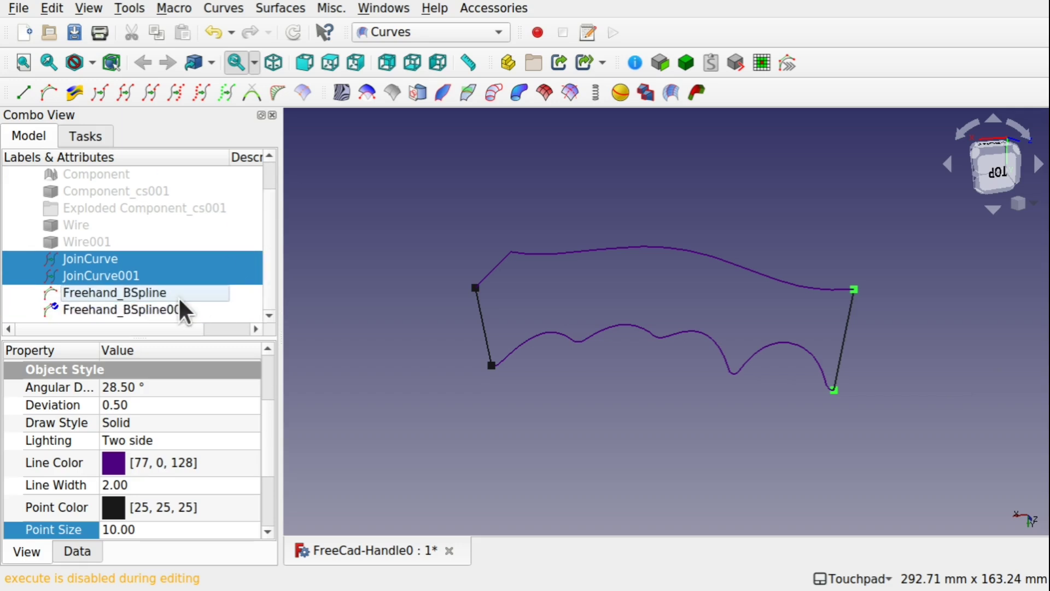
- Insert a middle point in Freehand_BSpline001 and raise it along Z in the left view to form an arc
{"action": "left_click", "coordinate": [175, 309]}
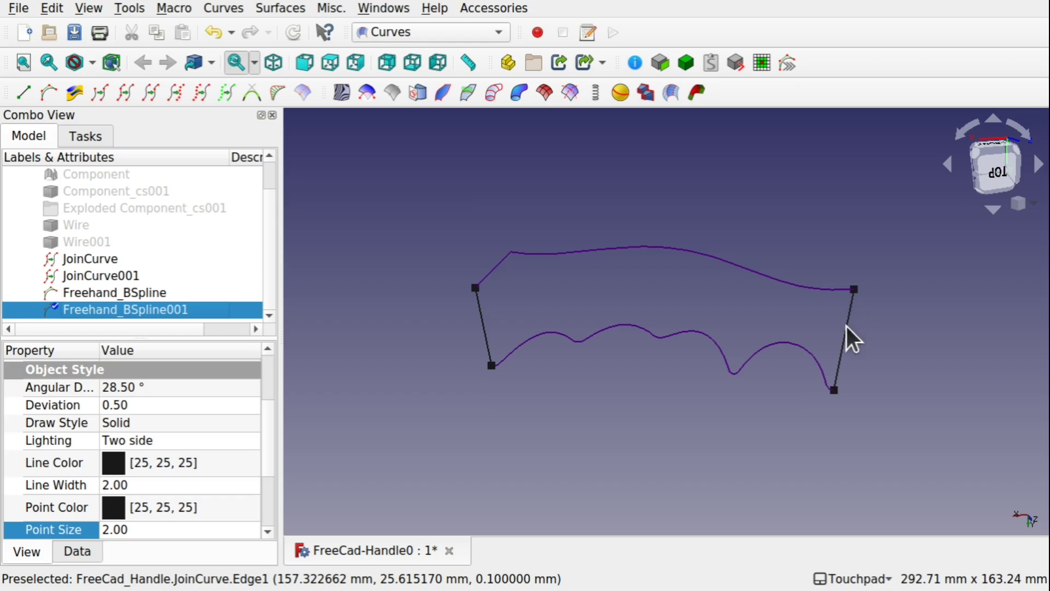
{"action": "left_click", "coordinate": [846, 341]}
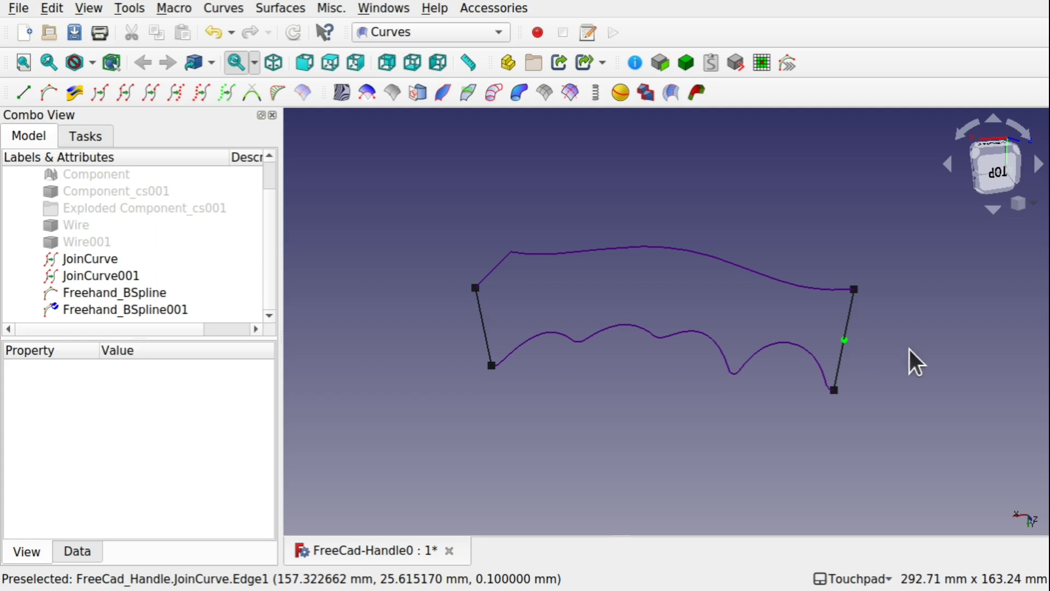
{"action": "left_click_drag", "start_coordinate": [911, 350], "coordinate": [755, 336], "text": "shift"}
{"action": "left_click_drag", "start_coordinate": [970, 342], "coordinate": [767, 333], "text": "shift"}
{"action": "left_click", "coordinate": [991, 166]}
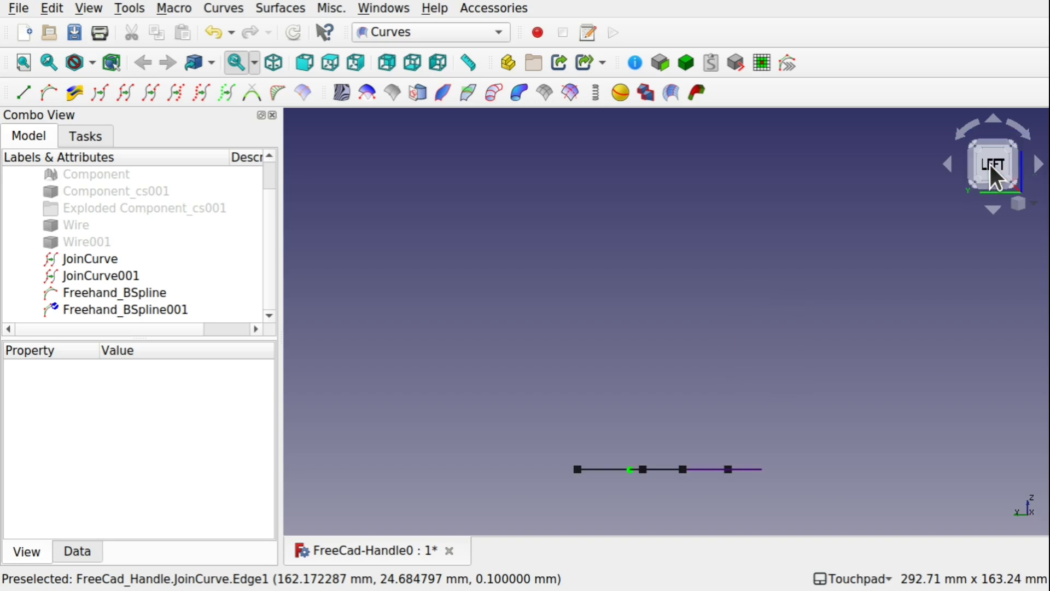
{"action": "scroll", "coordinate": [633, 488], "scroll_direction": "up", "scroll_amount": 5}
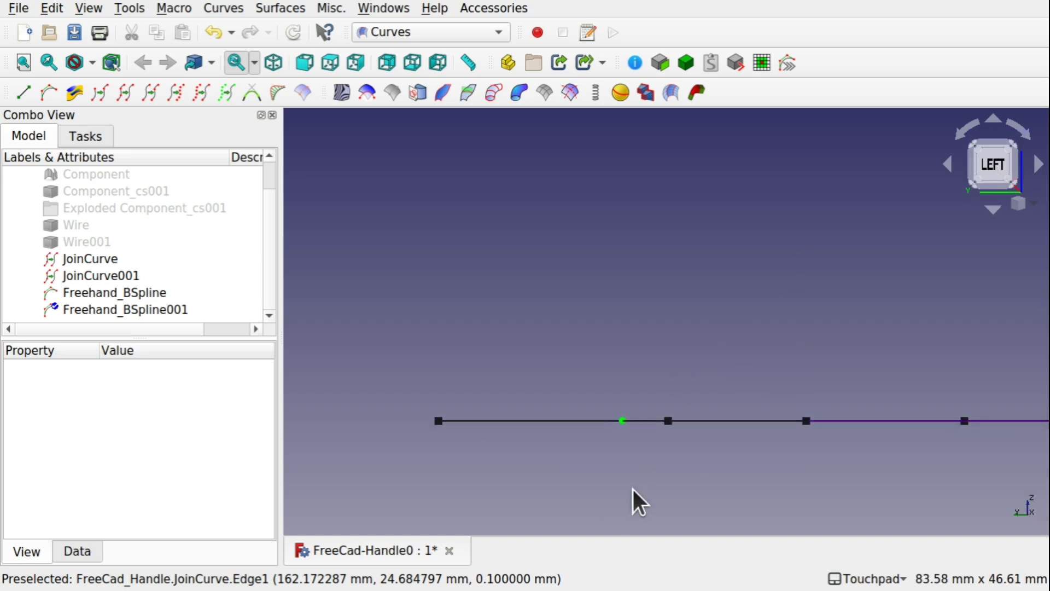
{"action": "left_click_drag", "start_coordinate": [622, 418], "coordinate": [628, 347]}
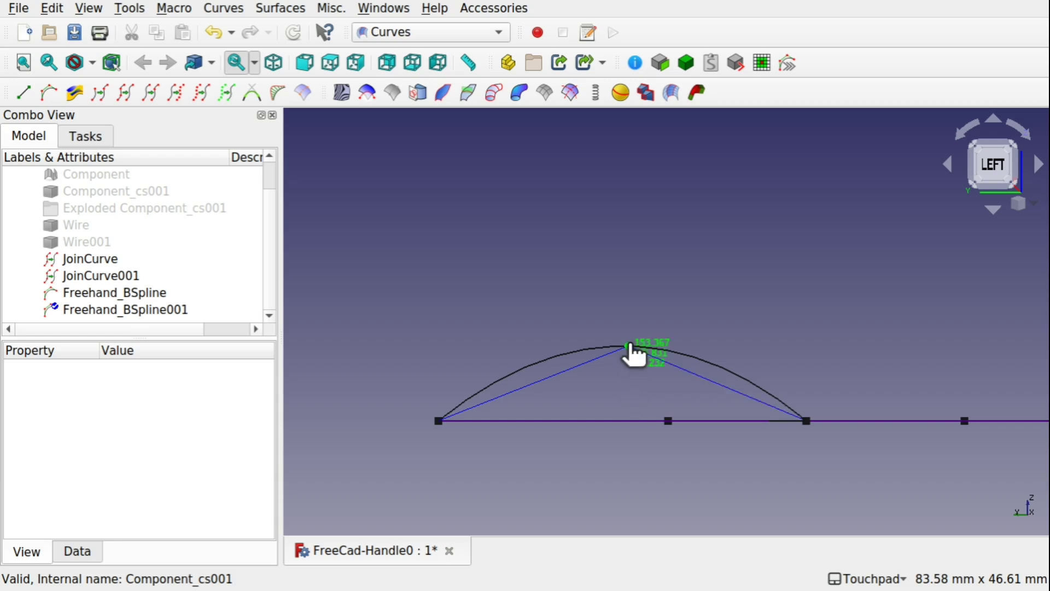
{"action": "left_click_drag", "start_coordinate": [630, 344], "coordinate": [499, 353]}
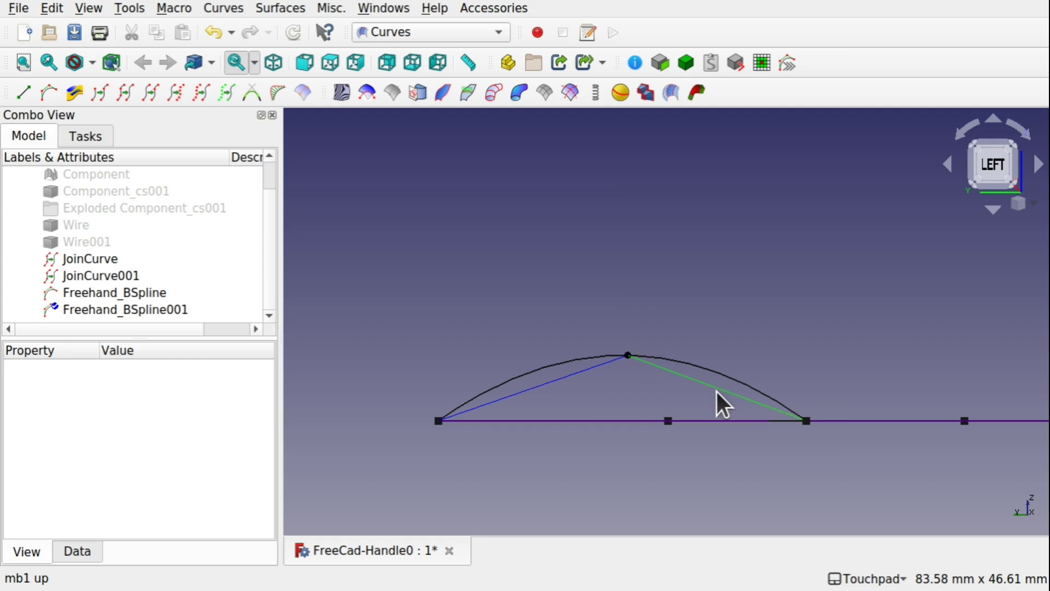
- Insert one more point on each side of Freehand_BSpline001's middle point and finish editing the curve
{"action": "key", "text": "i"}
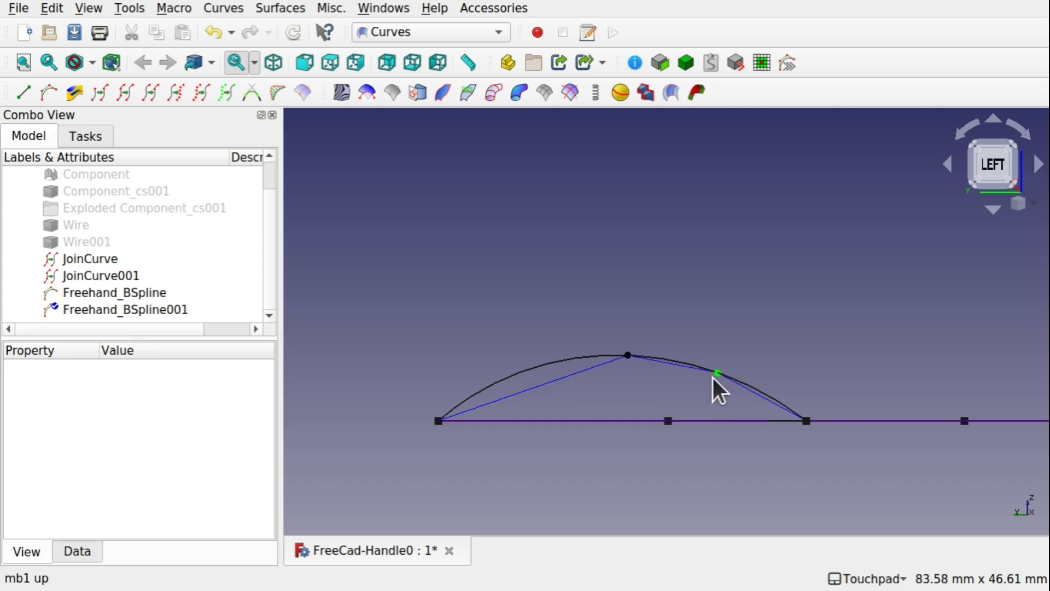
{"action": "key", "text": "i"}
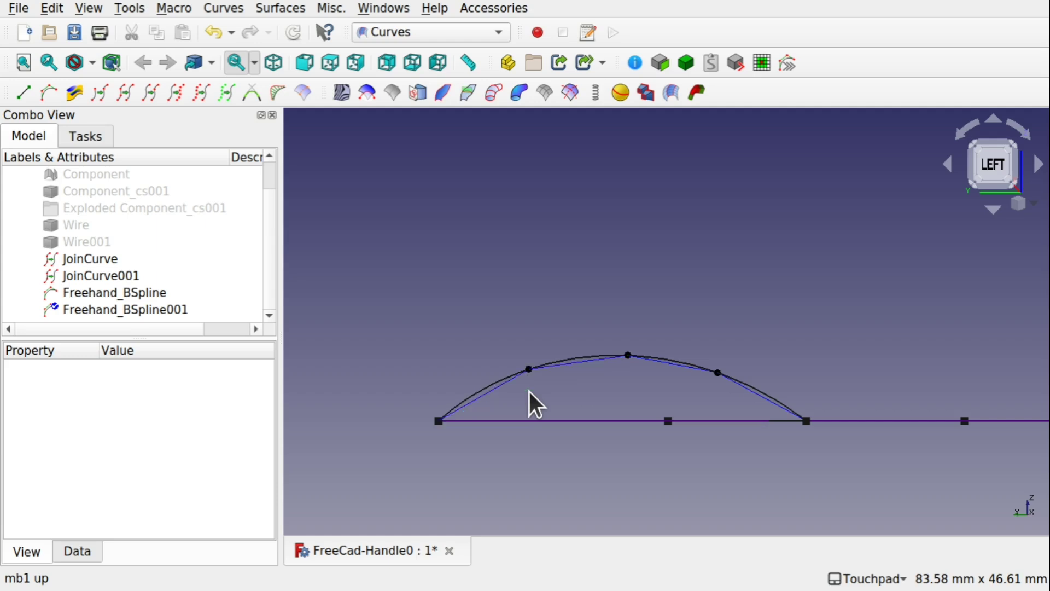
{"action": "left_click", "coordinate": [529, 369]}
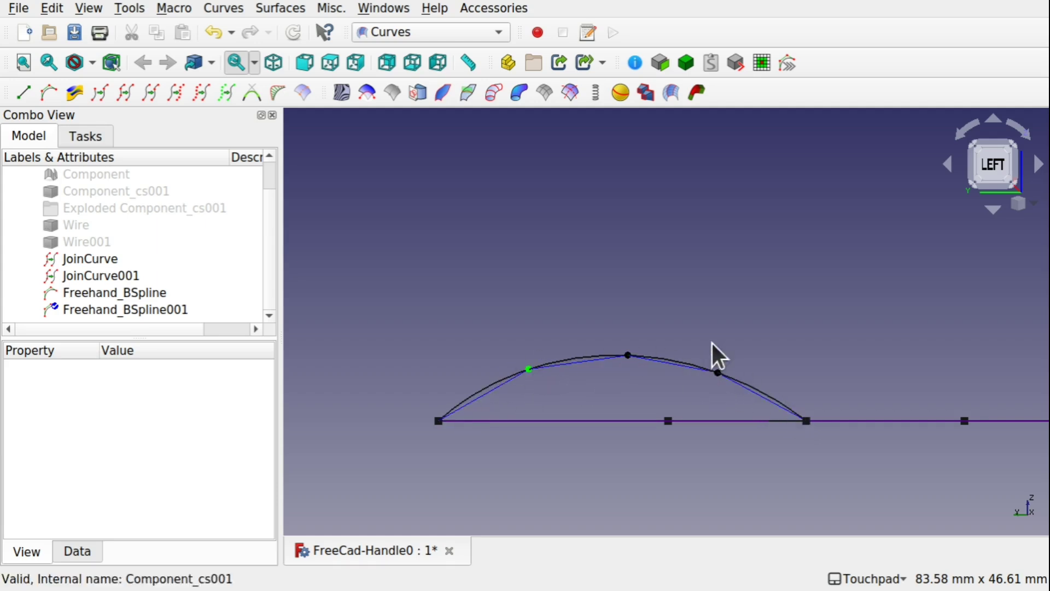
{"action": "left_click", "coordinate": [159, 306]}
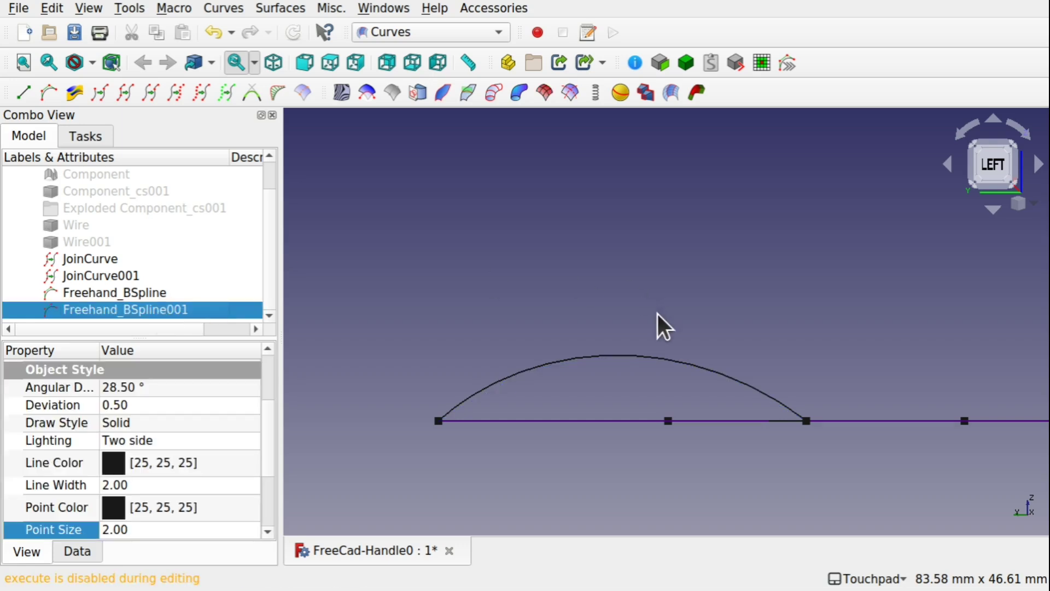
- Edit Freehand_BSpline, insert a middle point and raise it along Z to form an arc like the one at the other end
{"action": "left_click_drag", "start_coordinate": [672, 311], "coordinate": [731, 365], "text": "shift"}
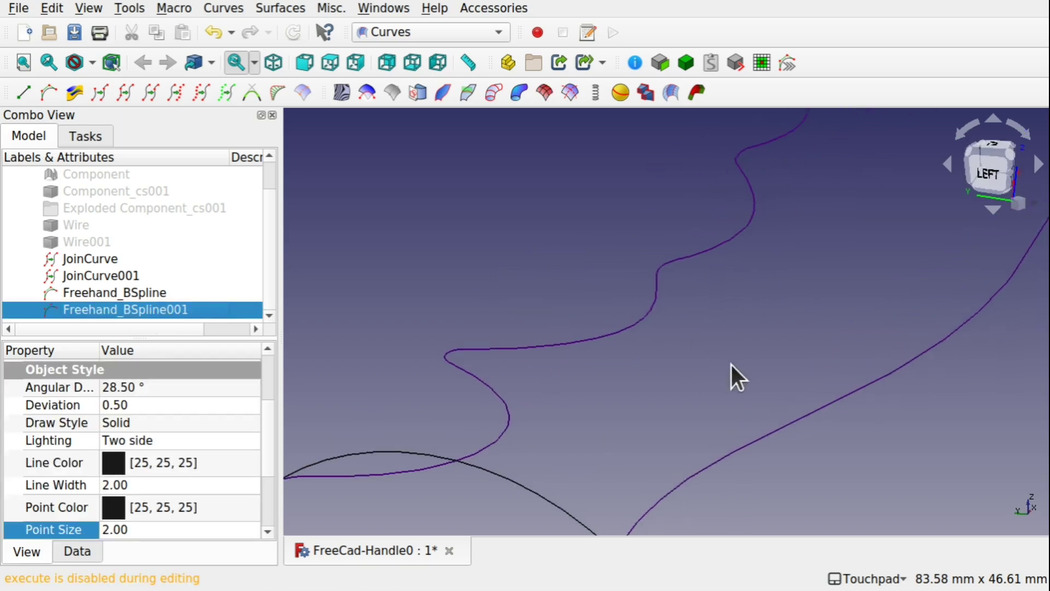
{"action": "scroll", "coordinate": [720, 383], "scroll_direction": "down", "scroll_amount": 5}
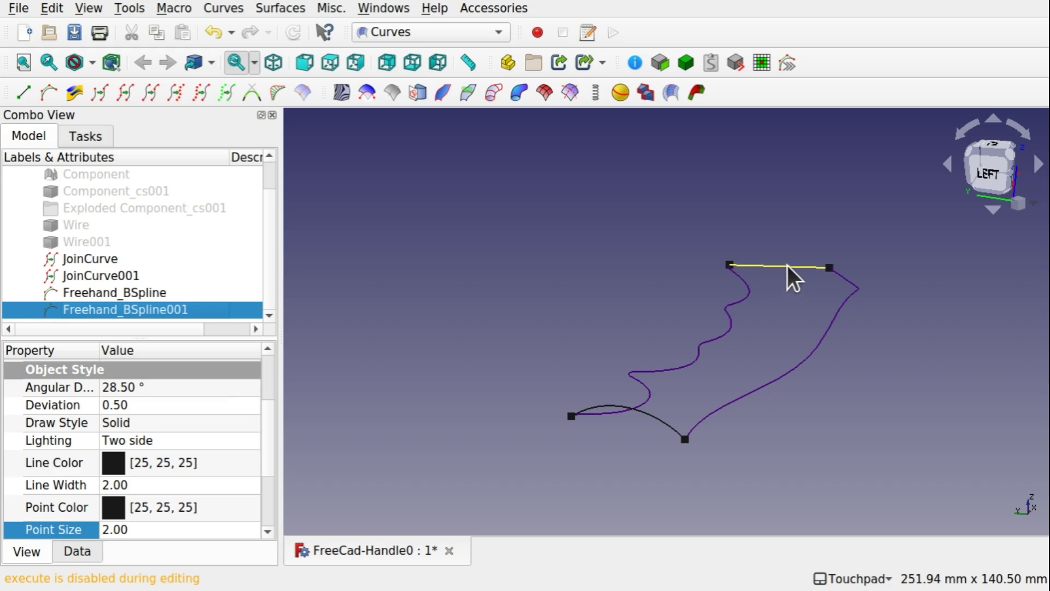
{"action": "left_click", "coordinate": [787, 266]}
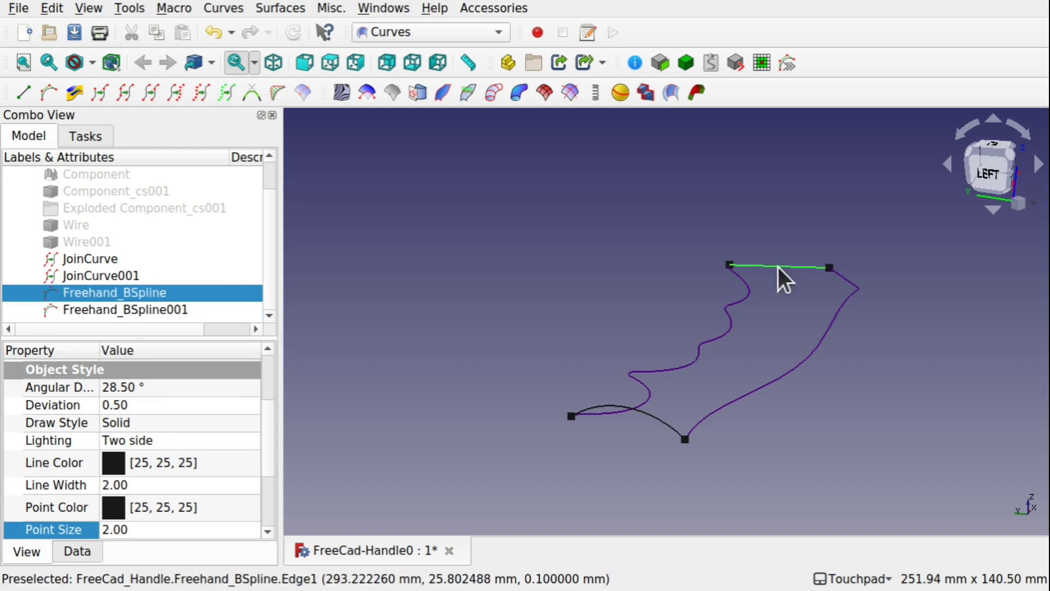
{"action": "double_click", "coordinate": [133, 287]}
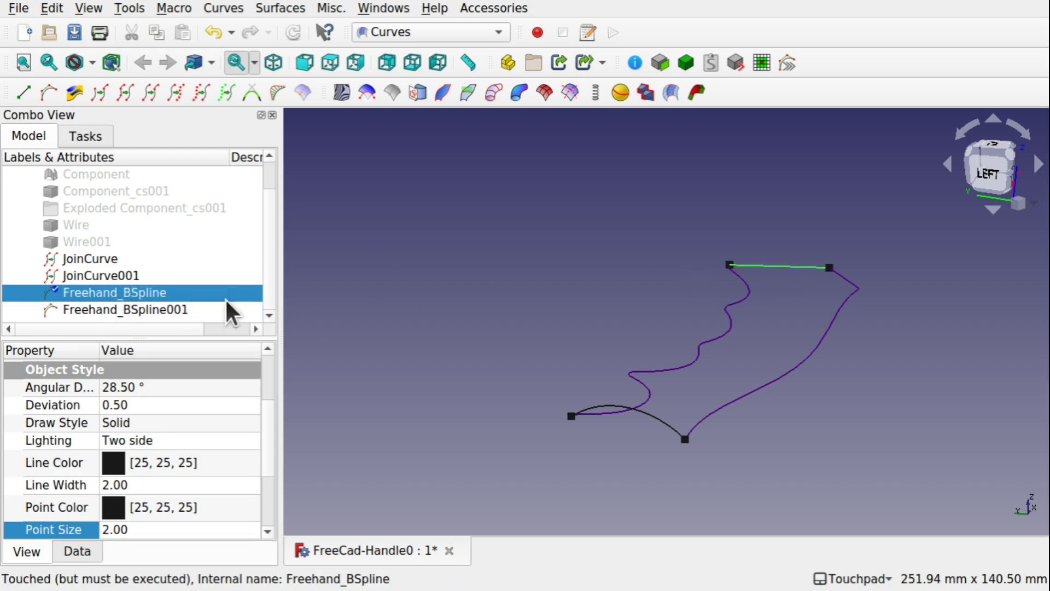
{"action": "left_click", "coordinate": [786, 268]}
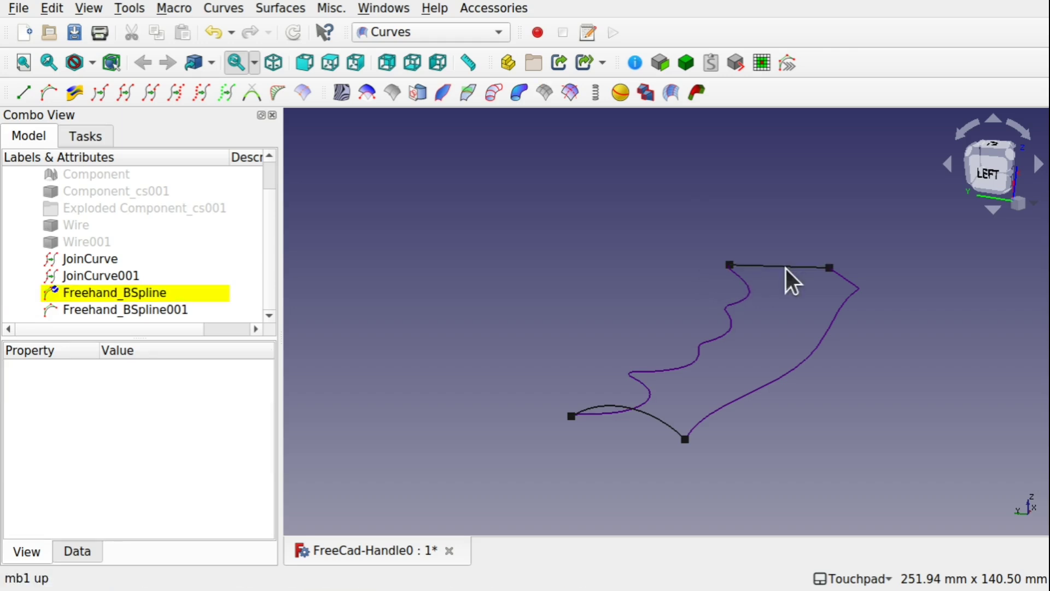
{"action": "key", "text": "i"}
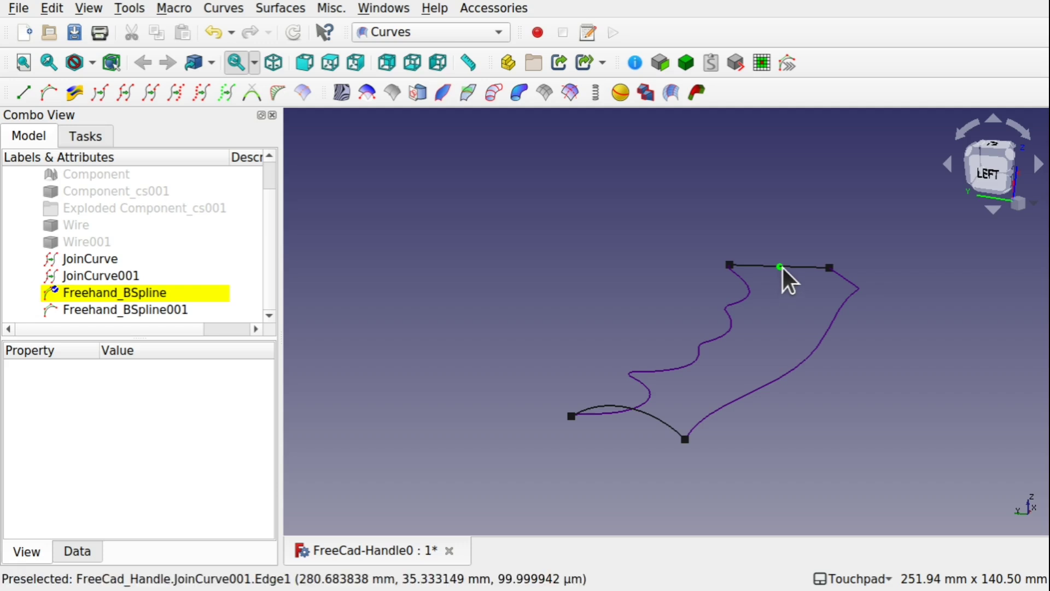
{"action": "left_click", "coordinate": [784, 268]}
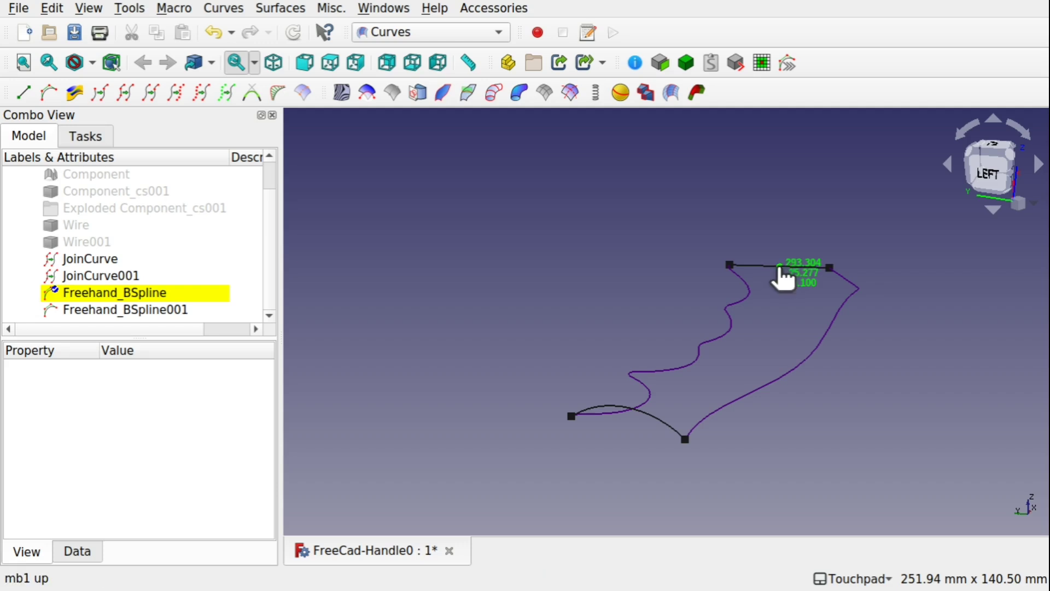
{"action": "left_click_drag", "start_coordinate": [784, 267], "coordinate": [789, 242]}
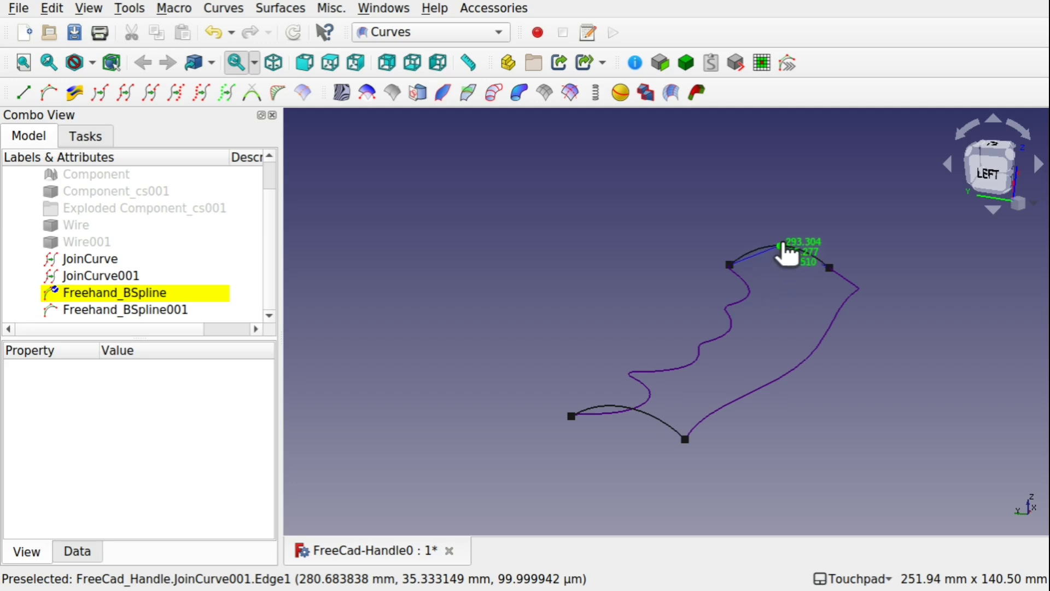
{"action": "left_click_drag", "start_coordinate": [784, 244], "coordinate": [780, 246]}
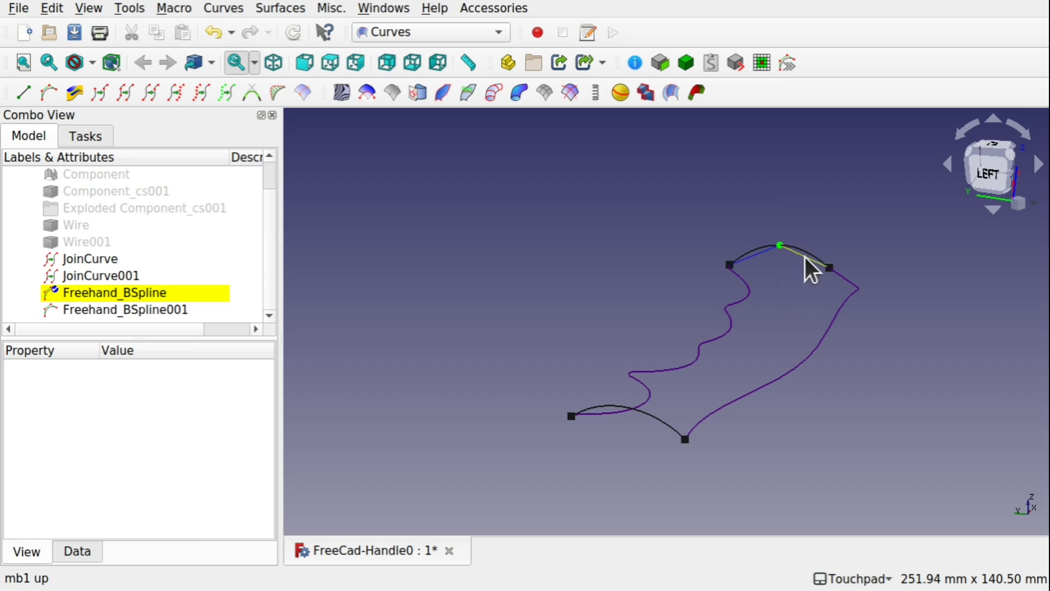
- Insert one more point on each side of Freehand_BSpline's middle point and finish editing the curve
{"action": "key", "text": "i"}
{"action": "left_click", "coordinate": [756, 256]}
{"action": "left_click", "coordinate": [756, 255]}
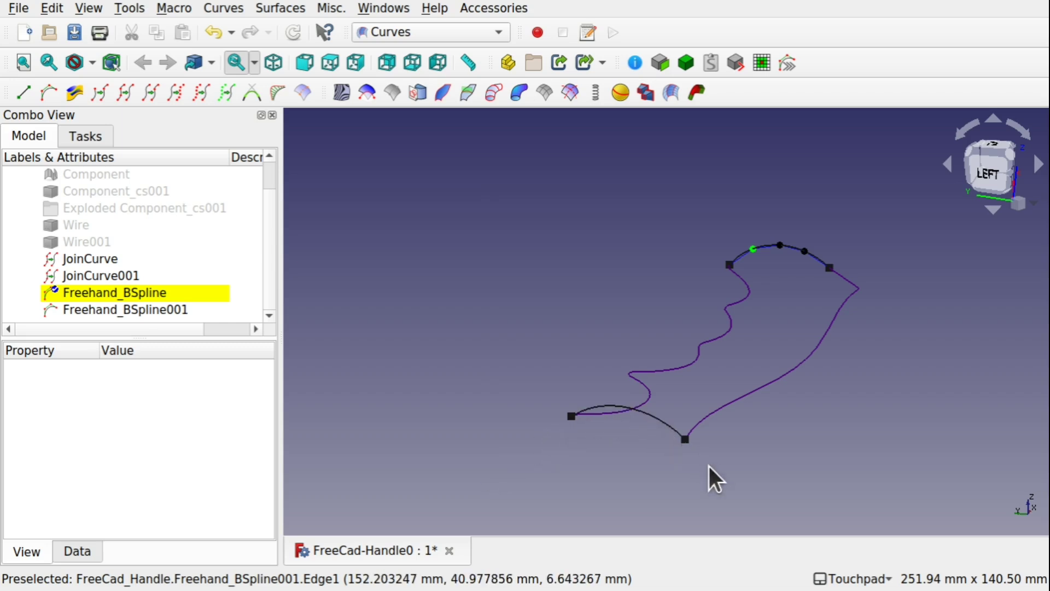
{"action": "left_click", "coordinate": [90, 294]}
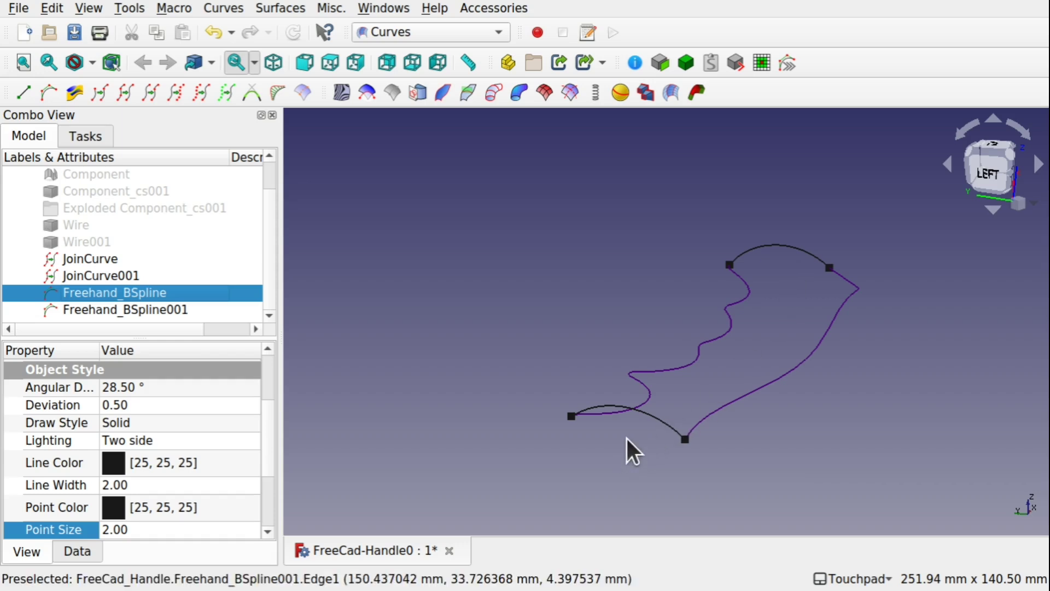
- Switch to the Part workbench and create a ruled surface between the two arched end splines
{"action": "left_click", "coordinate": [424, 37]}
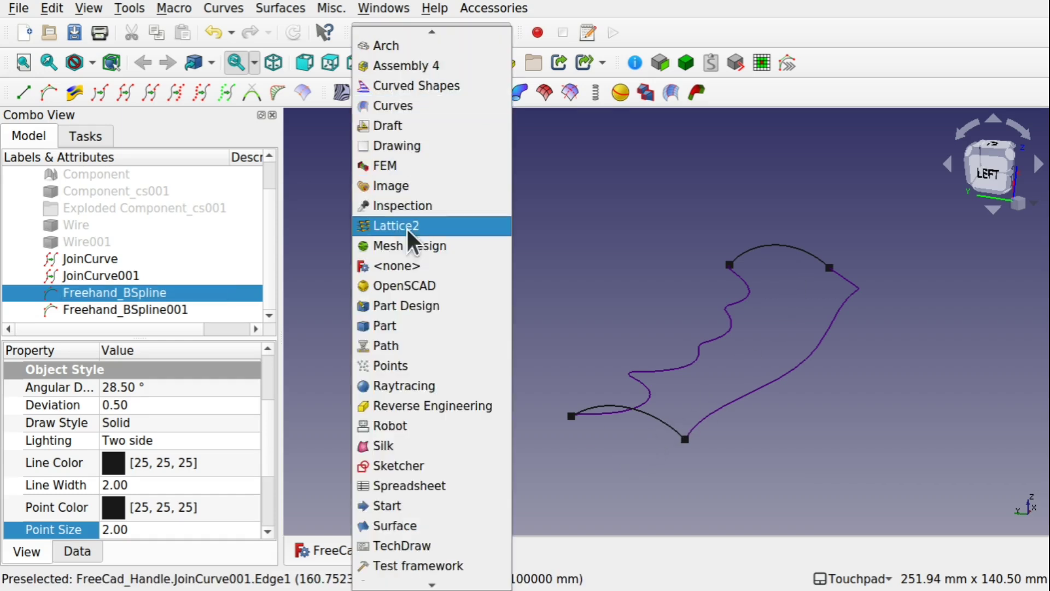
{"action": "key", "text": "Escape"}
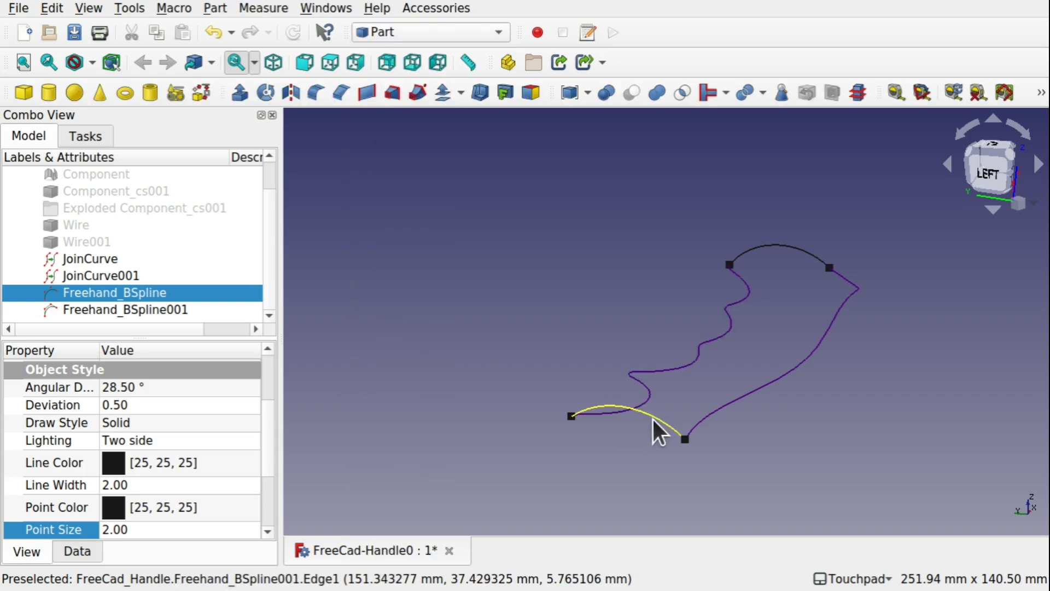
{"action": "left_click", "coordinate": [656, 419]}
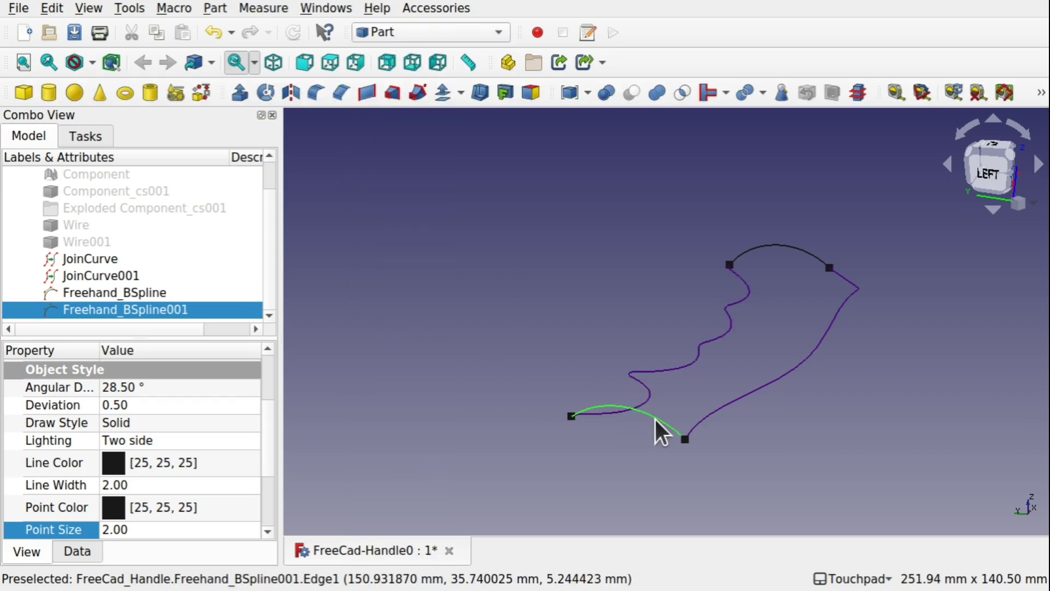
{"action": "left_click", "coordinate": [797, 251], "text": "ctrl"}
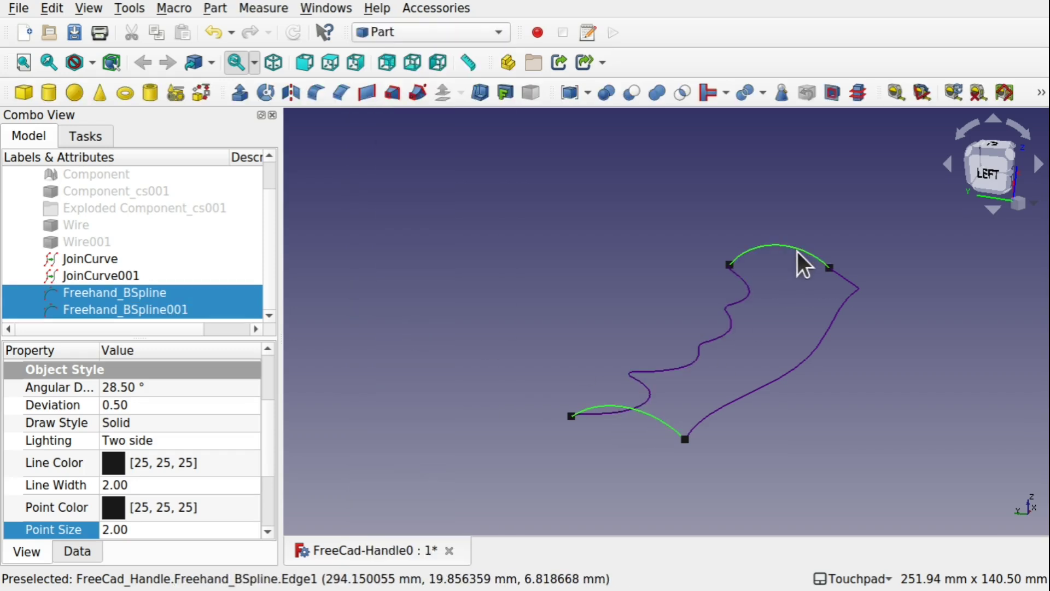
{"action": "left_click", "coordinate": [368, 90]}
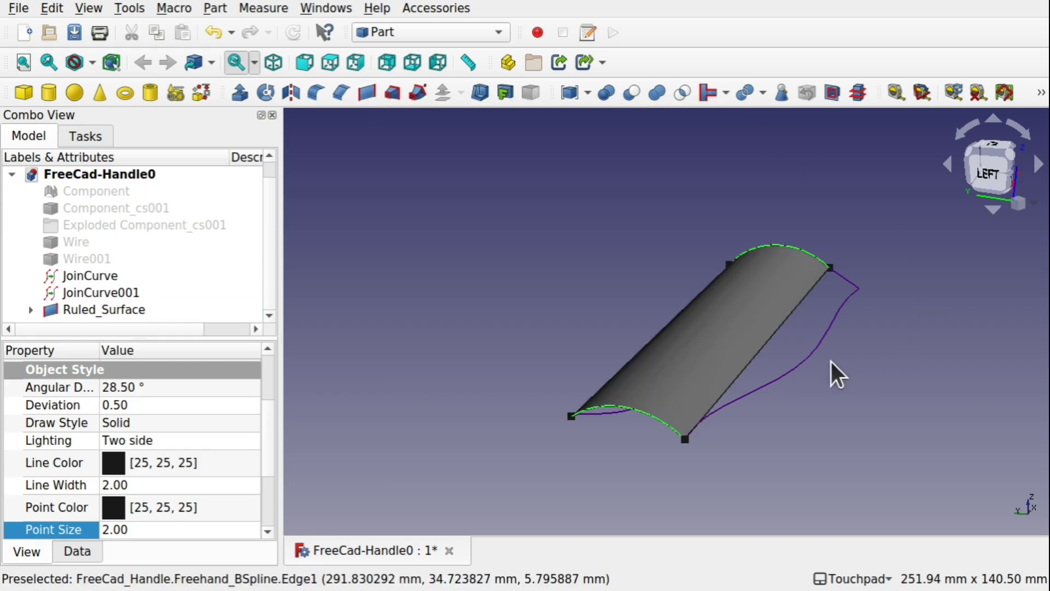
- Switch to the Curves workbench and create a two-rail sweep from the ruled surface, using JoinCurve001 and JoinCurve as rails
{"action": "left_click", "coordinate": [393, 33]}
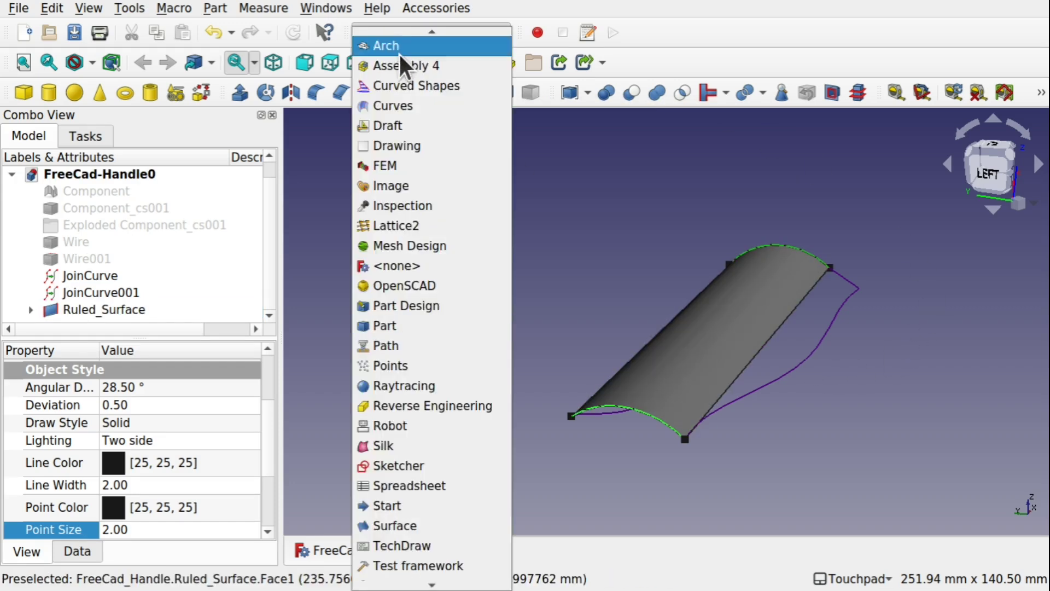
{"action": "left_click", "coordinate": [407, 105]}
{"action": "left_click_drag", "start_coordinate": [846, 355], "coordinate": [705, 247], "text": "alt"}
{"action": "left_click_drag", "start_coordinate": [705, 247], "coordinate": [724, 186], "text": "shift"}
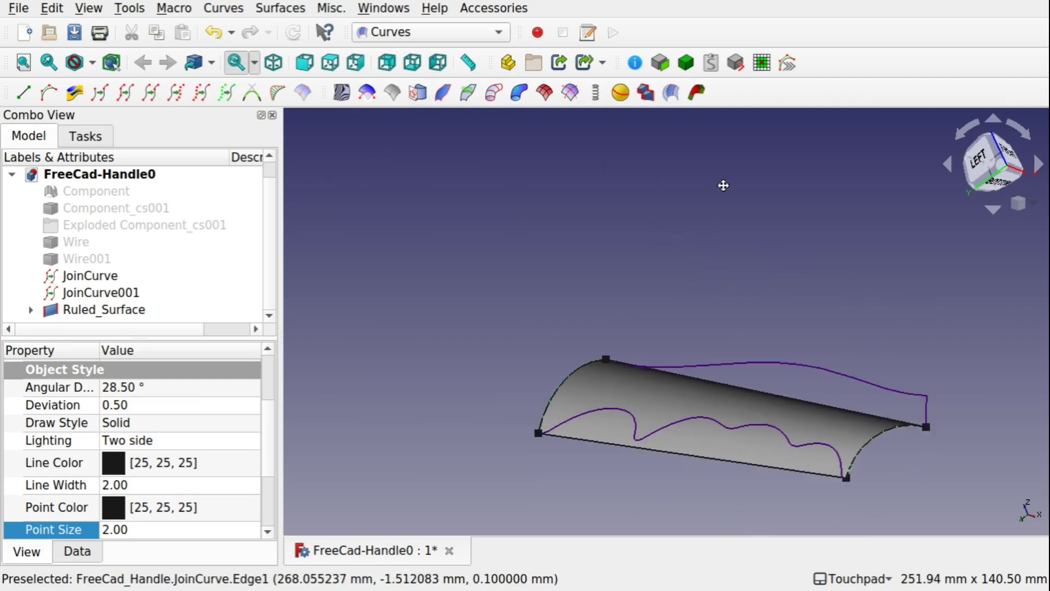
{"action": "left_click", "coordinate": [662, 353]}
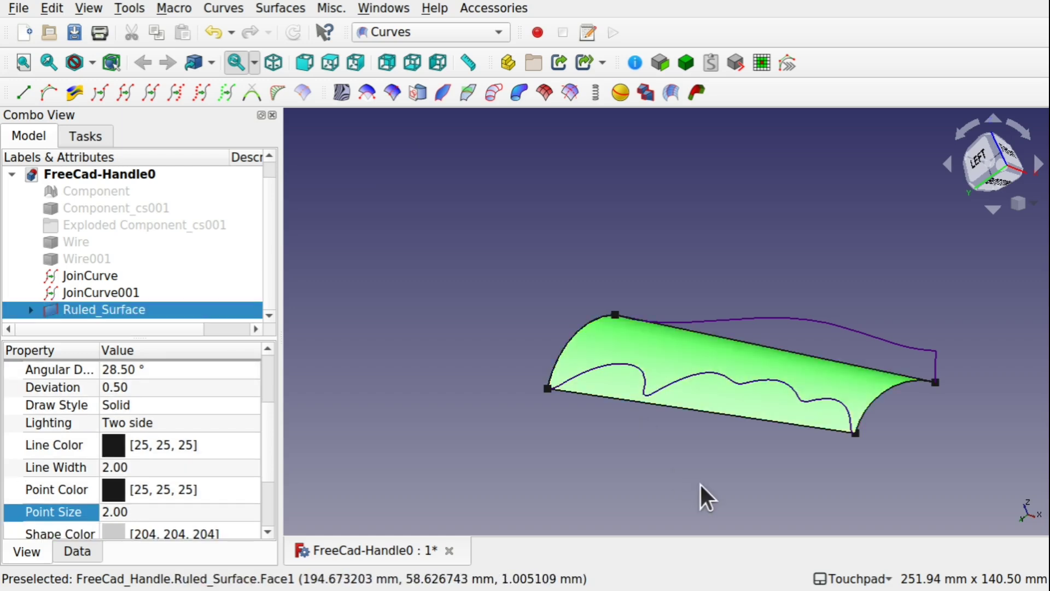
{"action": "left_click", "coordinate": [740, 382], "text": "ctrl"}
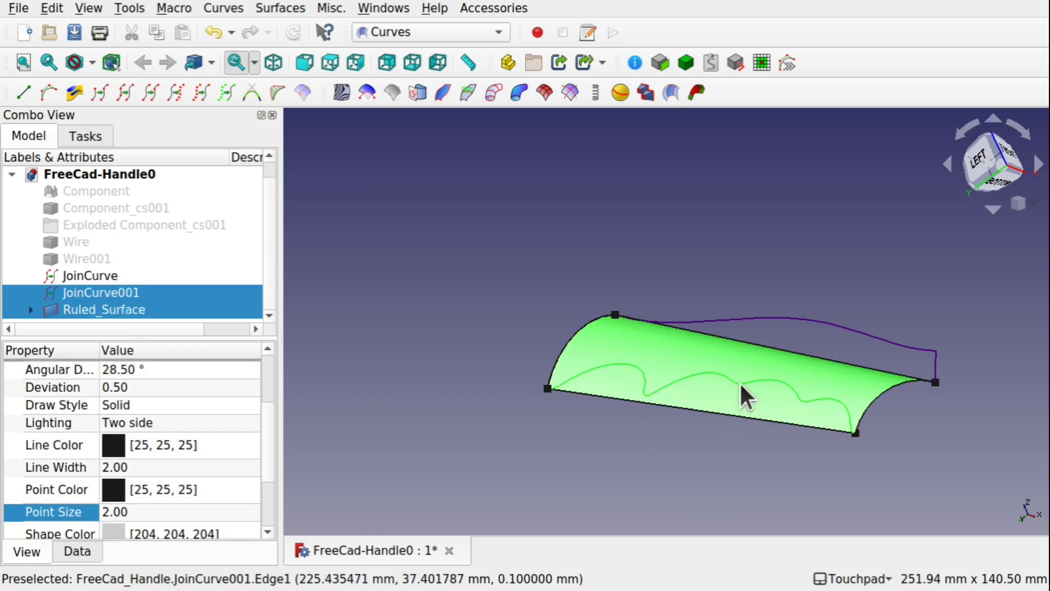
{"action": "left_click", "coordinate": [813, 323], "text": "ctrl"}
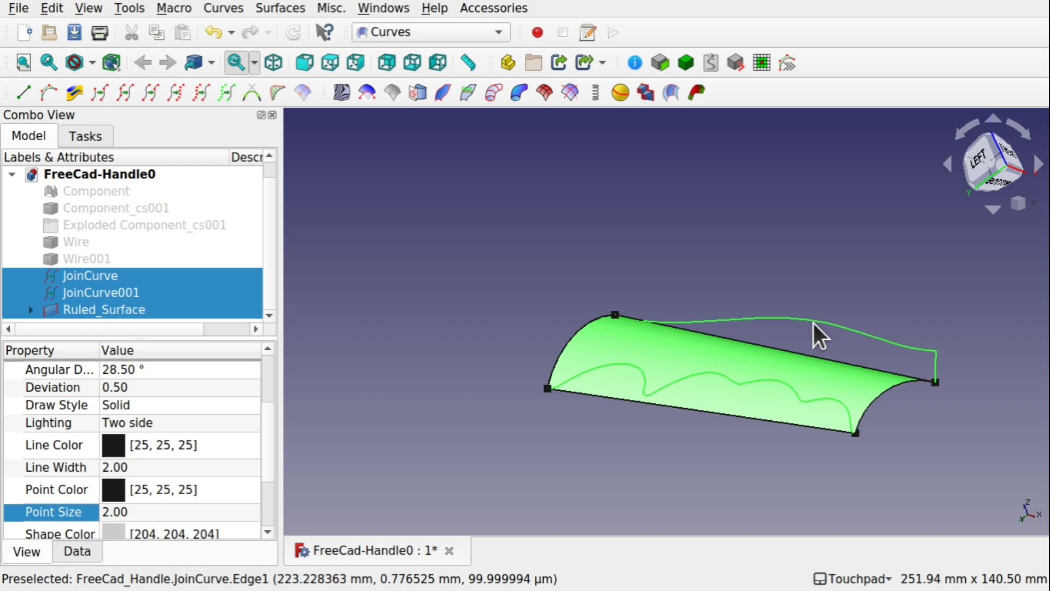
{"action": "left_click", "coordinate": [446, 94]}
{"action": "left_click_drag", "start_coordinate": [629, 219], "coordinate": [739, 276], "text": "alt"}
{"action": "left_click_drag", "start_coordinate": [759, 229], "coordinate": [750, 362], "text": "shift"}
{"action": "left_click_drag", "start_coordinate": [732, 275], "coordinate": [779, 335], "text": "alt"}
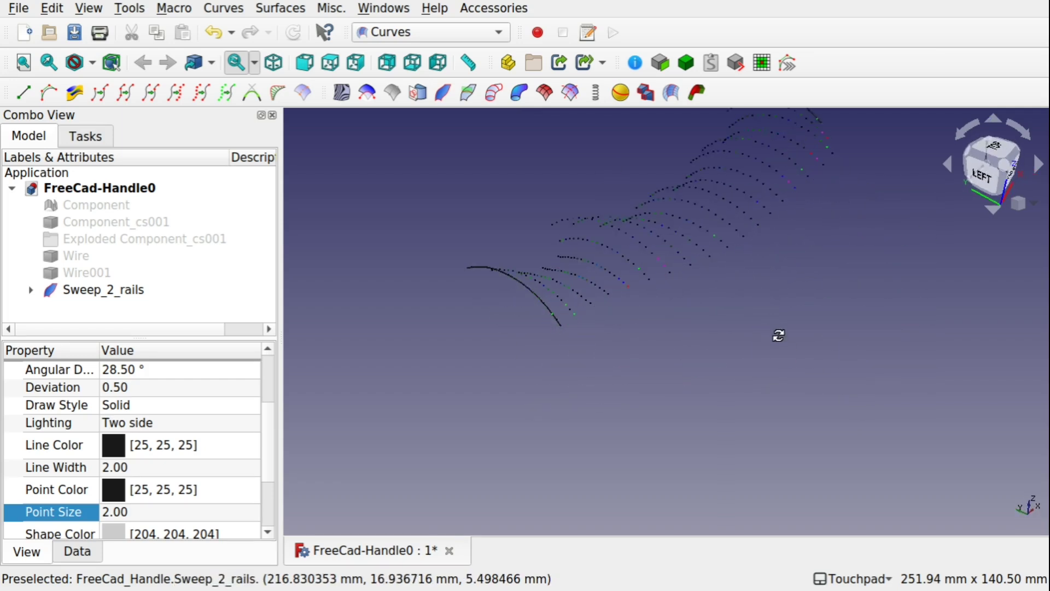
- Approximate the points of Sweep_2_rails to a NURBS surface and inspect its shape from several sides
{"action": "left_click", "coordinate": [133, 290]}
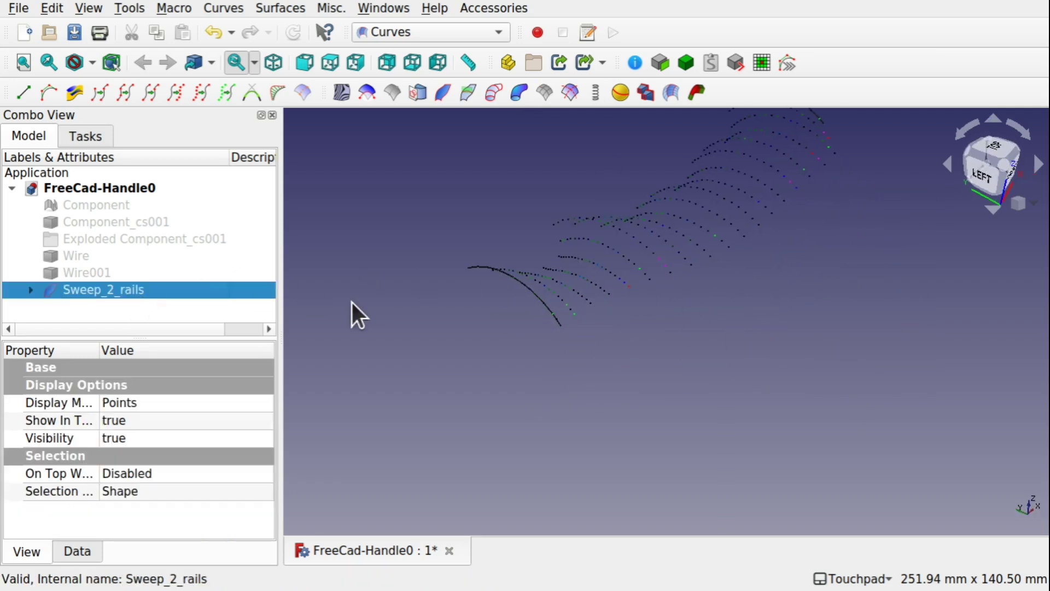
{"action": "left_click_drag", "start_coordinate": [577, 265], "coordinate": [584, 376], "text": "shift"}
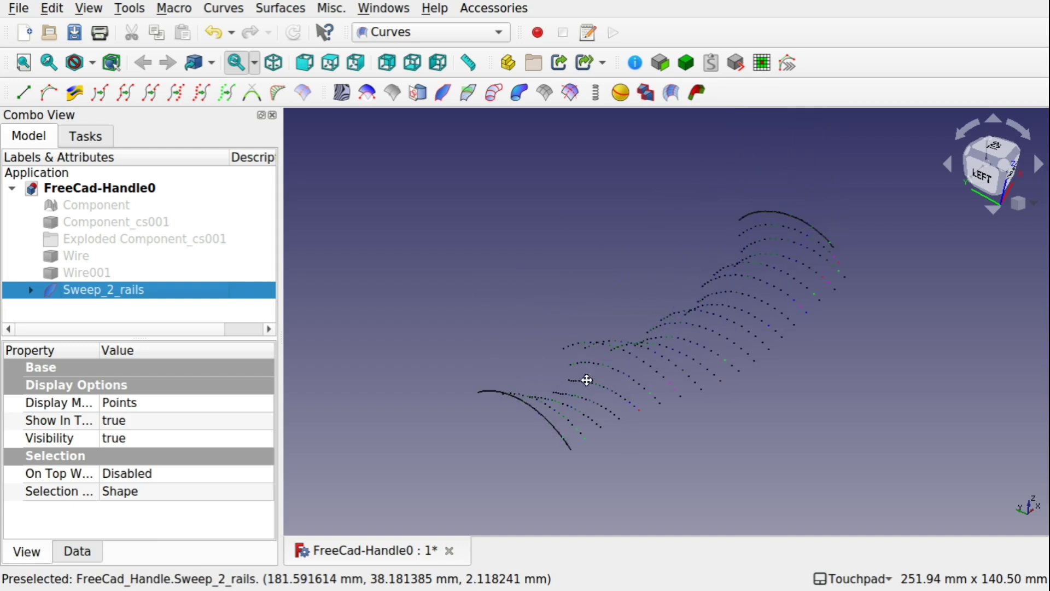
{"action": "left_click", "coordinate": [198, 93]}
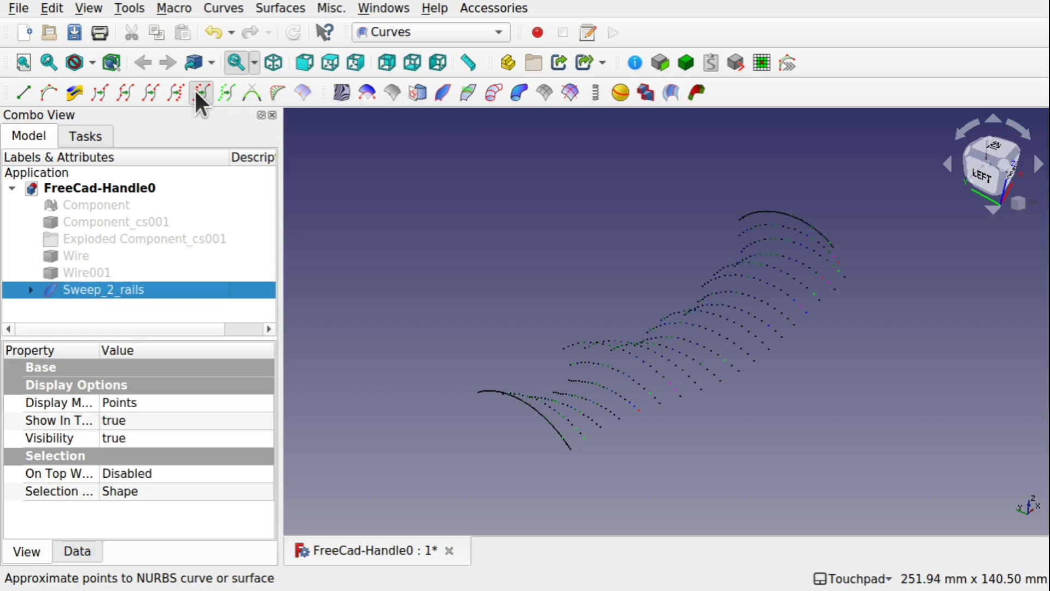
{"action": "left_click_drag", "start_coordinate": [635, 280], "coordinate": [656, 172], "text": "alt"}
{"action": "scroll", "coordinate": [521, 301], "scroll_direction": "up", "scroll_amount": 5}
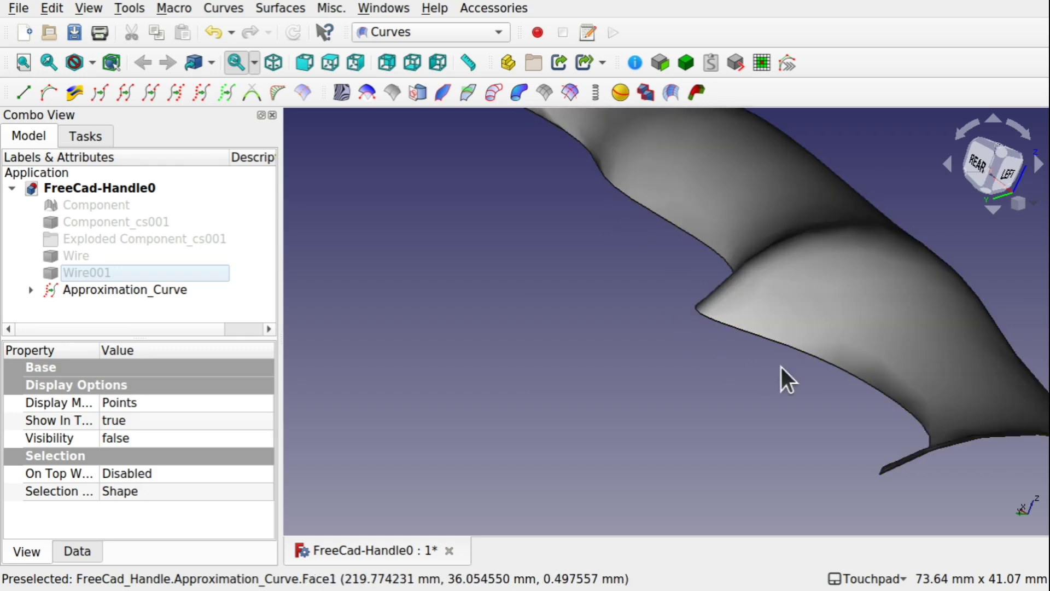
{"action": "left_click_drag", "start_coordinate": [788, 380], "coordinate": [598, 335], "text": "alt"}
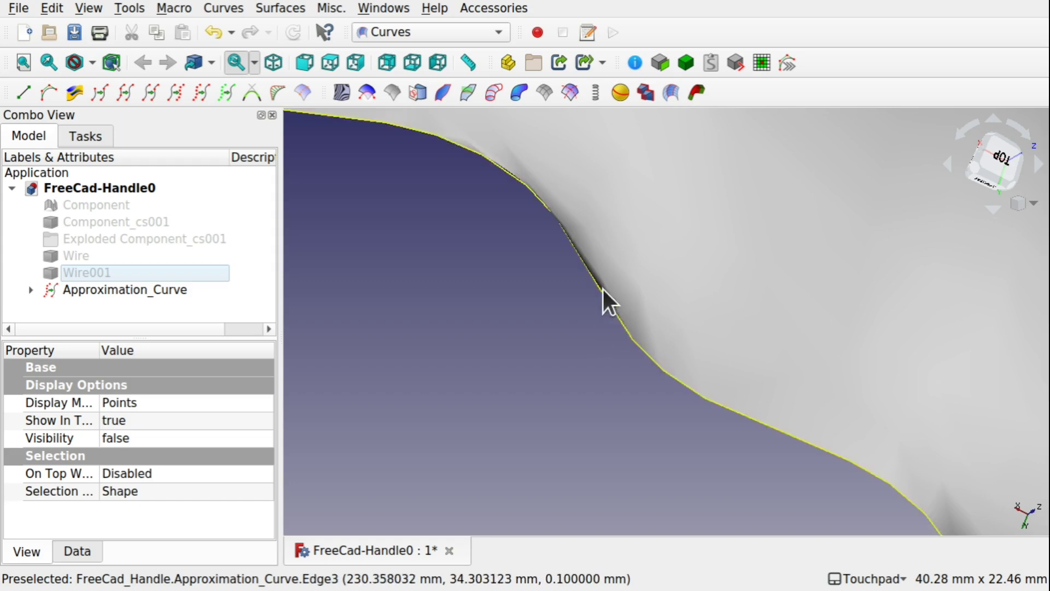
{"action": "left_click_drag", "start_coordinate": [605, 297], "coordinate": [673, 321], "text": "alt"}
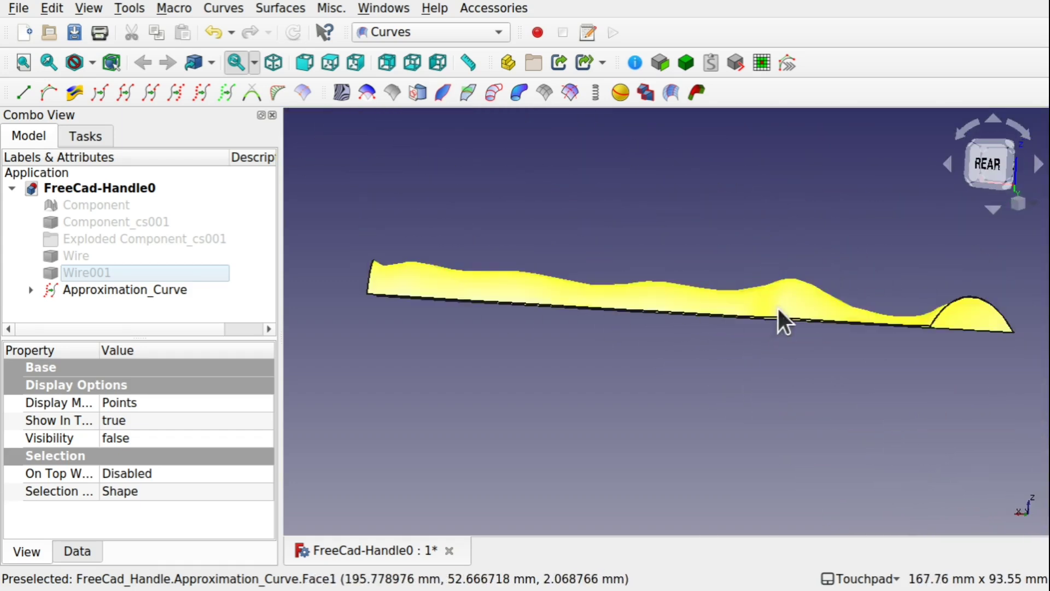
{"action": "left_click_drag", "start_coordinate": [784, 323], "coordinate": [665, 449], "text": "alt"}
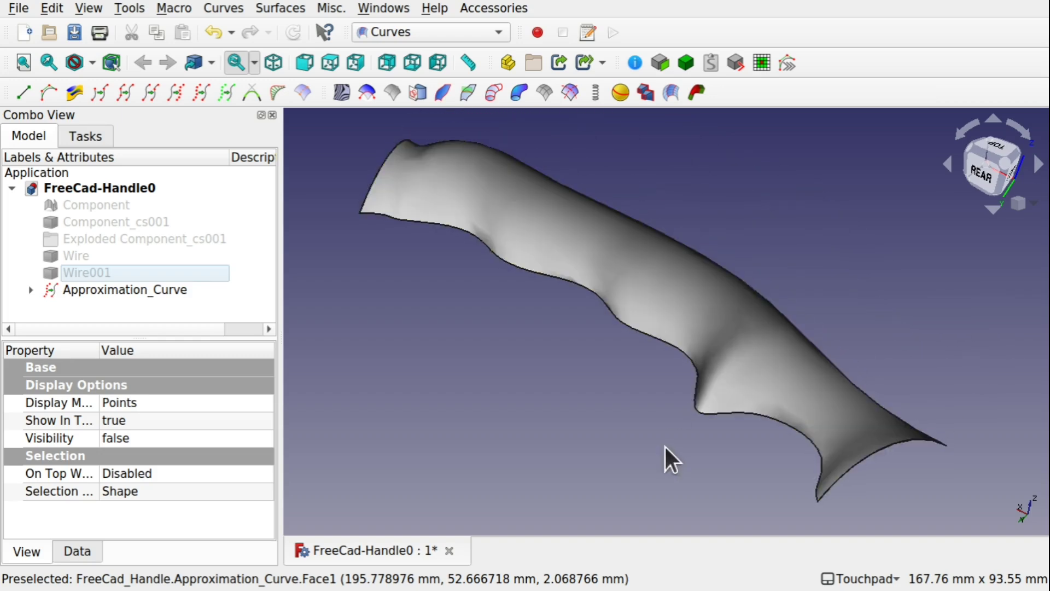
- Expand Approximation_Curve down to its nested end splines and check which end of the handle Freehand_BSpline defines
{"action": "left_click", "coordinate": [32, 289]}
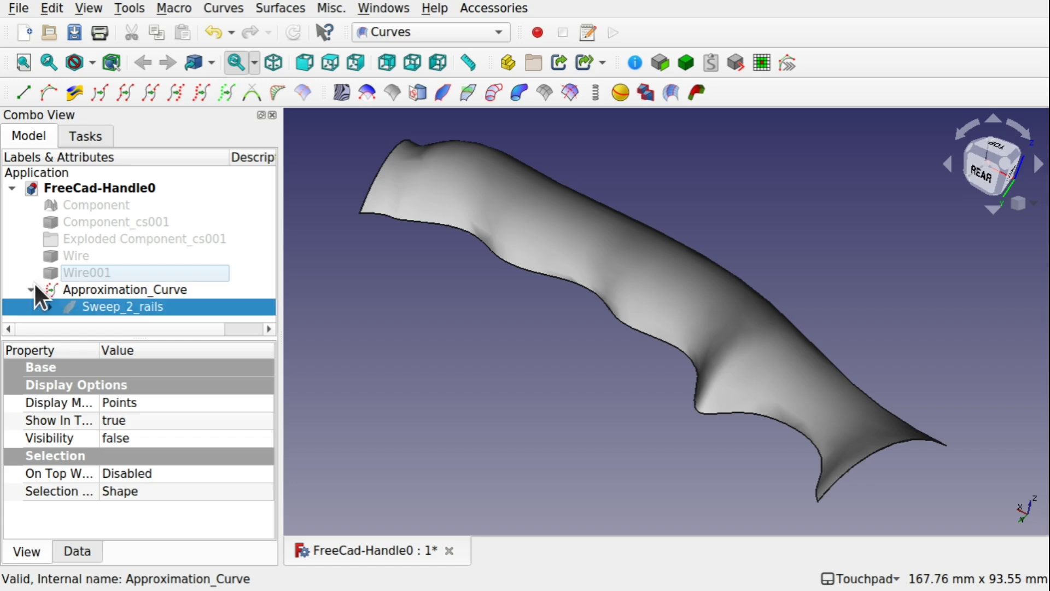
{"action": "left_click", "coordinate": [51, 305]}
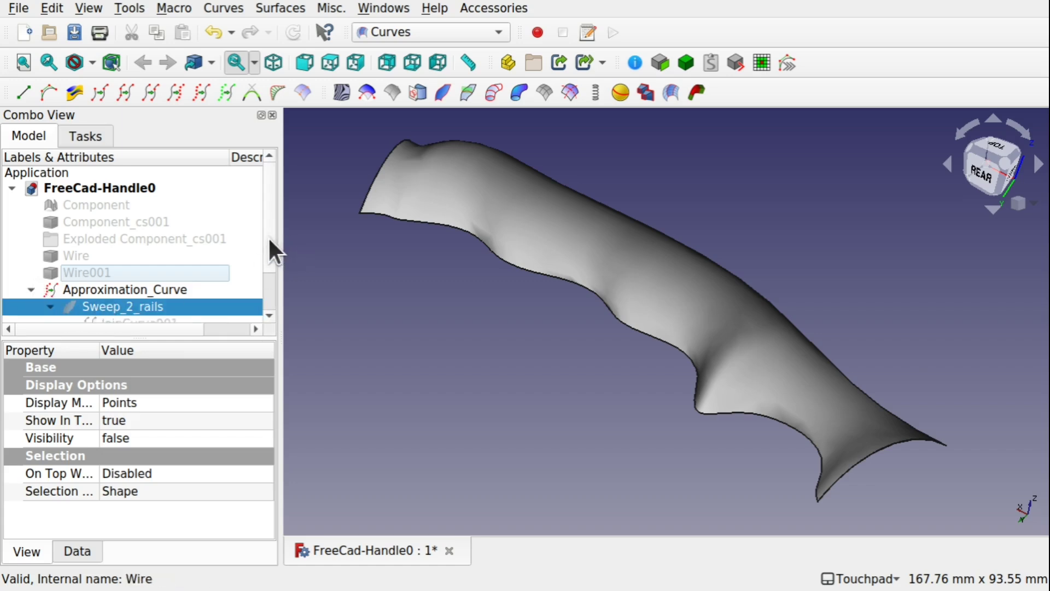
{"action": "scroll", "coordinate": [267, 268], "scroll_direction": "down", "scroll_amount": 1}
{"action": "left_click", "coordinate": [68, 310]}
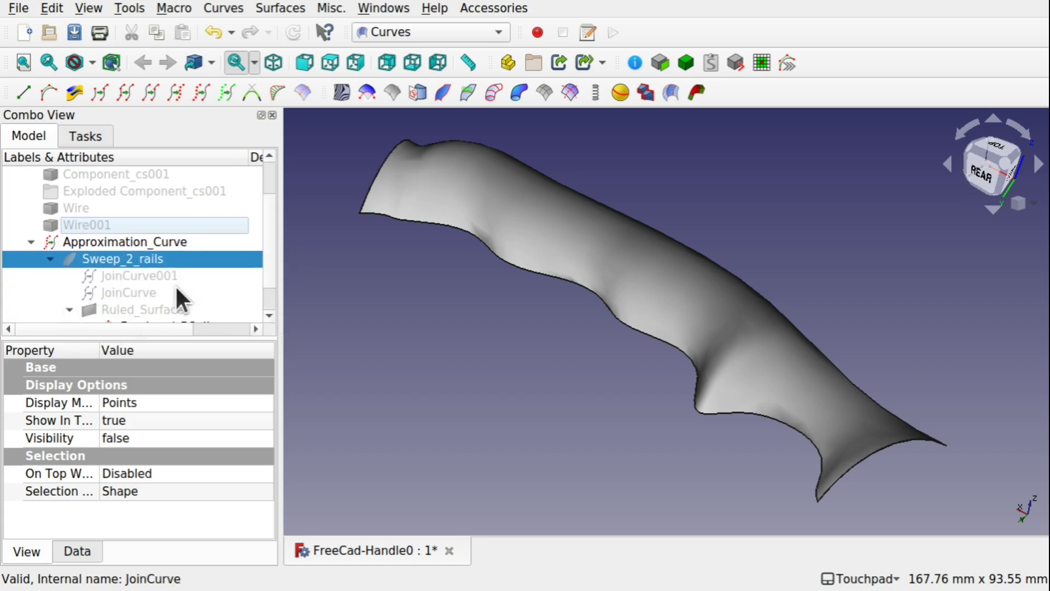
{"action": "scroll", "coordinate": [267, 255], "scroll_direction": "down", "scroll_amount": 1}
{"action": "left_click", "coordinate": [185, 294]}
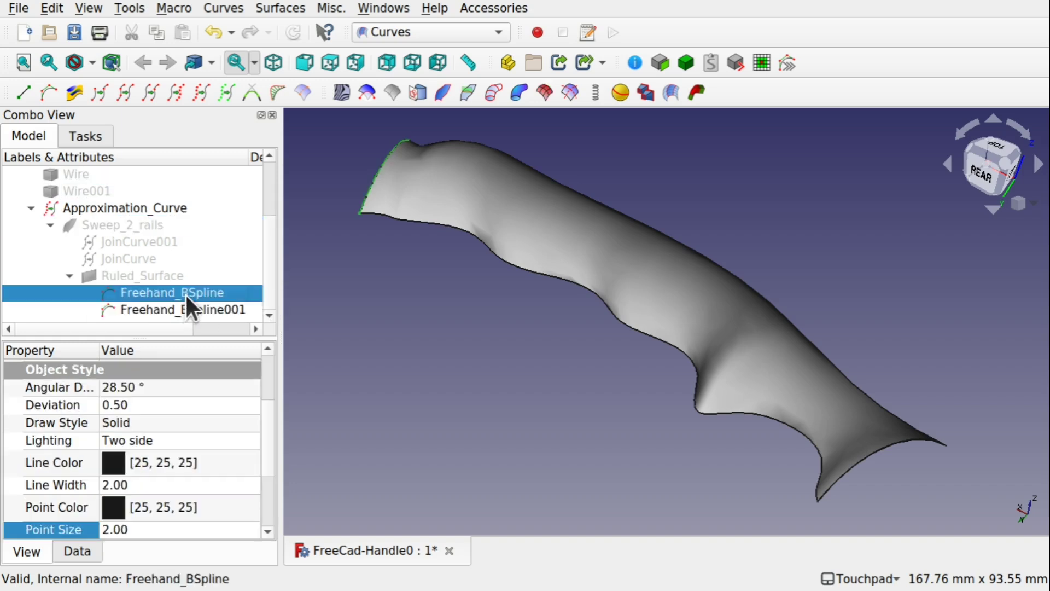
{"action": "key", "text": "space"}
{"action": "key", "text": "space"}
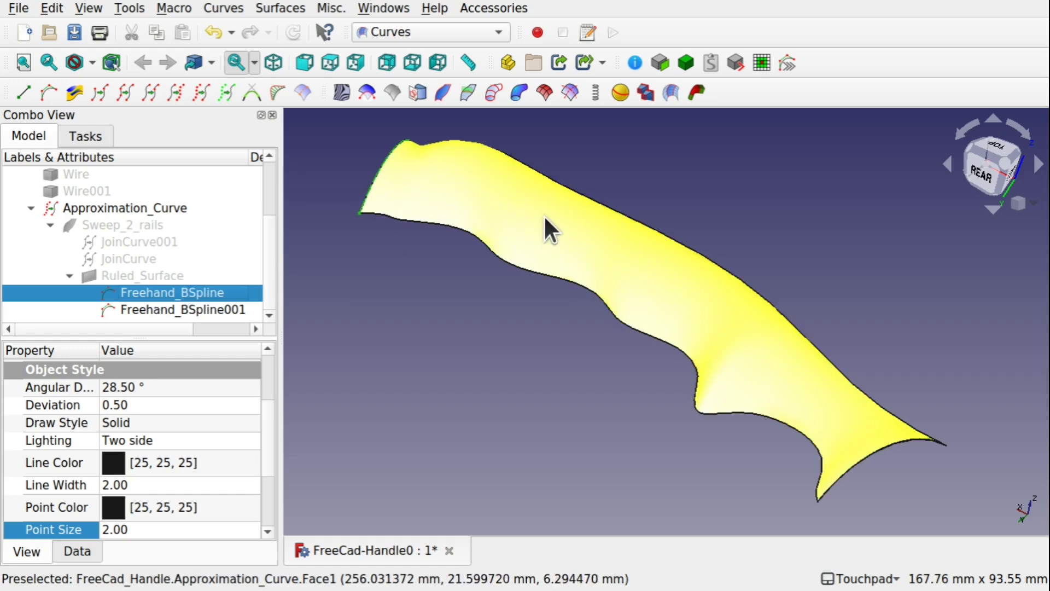
{"action": "left_click", "coordinate": [544, 214]}
{"action": "left_click_drag", "start_coordinate": [405, 210], "coordinate": [576, 269], "text": "alt"}
{"action": "left_click", "coordinate": [369, 205]}
{"action": "left_click_drag", "start_coordinate": [369, 205], "coordinate": [509, 273], "text": "alt"}
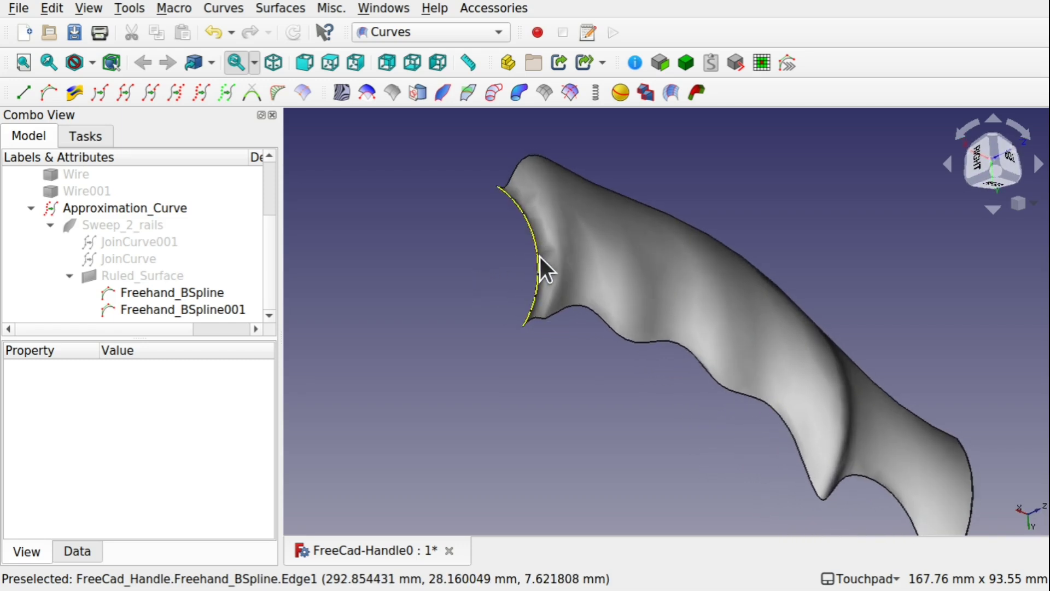
- Edit Freehand_BSpline in the right view, move the points beside its middle point outward to widen the arch, and finish editing
{"action": "left_click", "coordinate": [173, 292]}
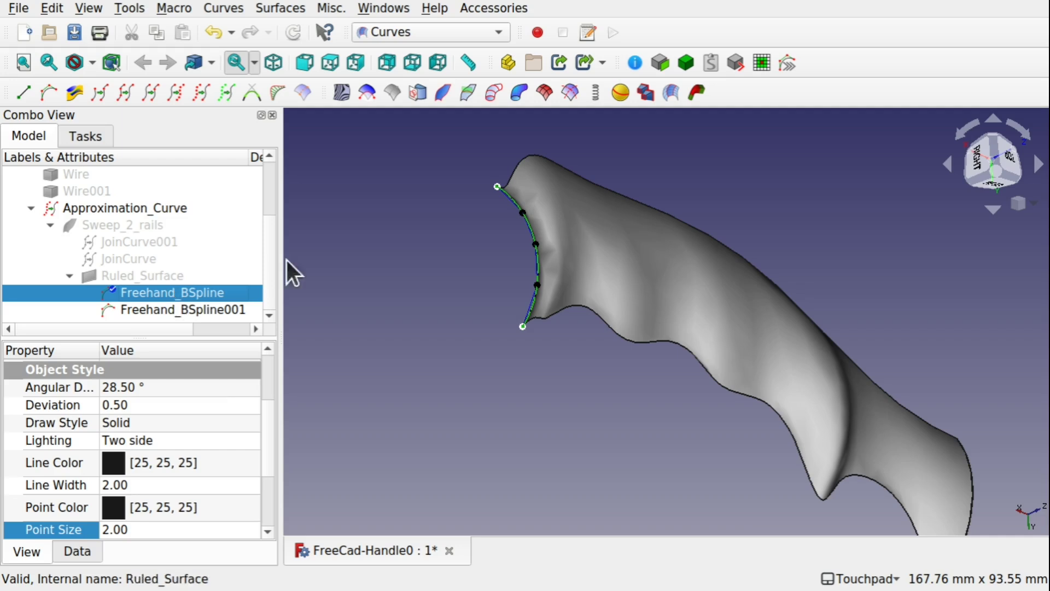
{"action": "left_click_drag", "start_coordinate": [505, 223], "coordinate": [546, 244], "text": "alt"}
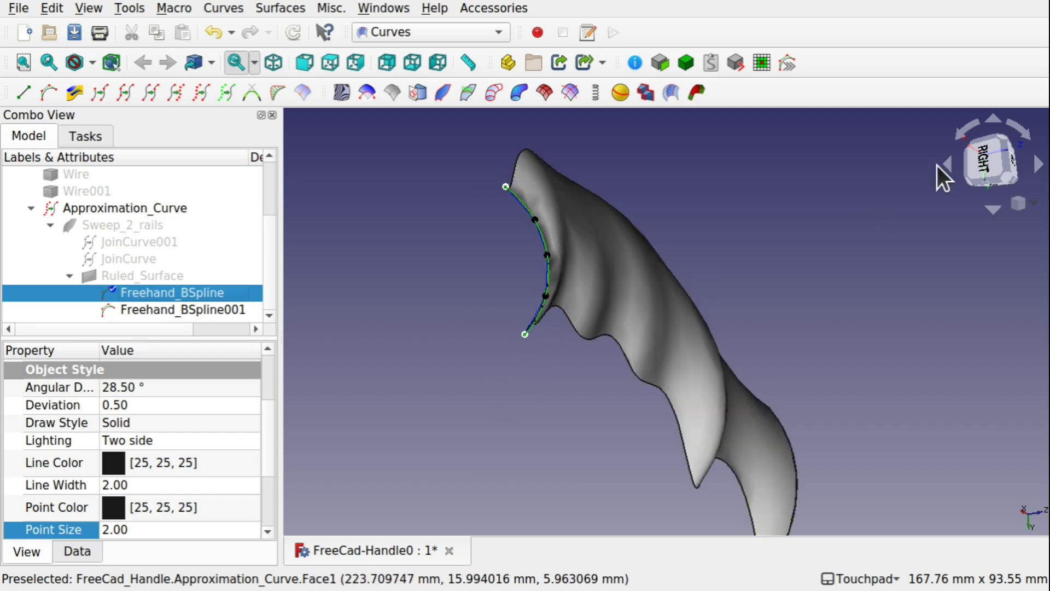
{"action": "left_click", "coordinate": [979, 160]}
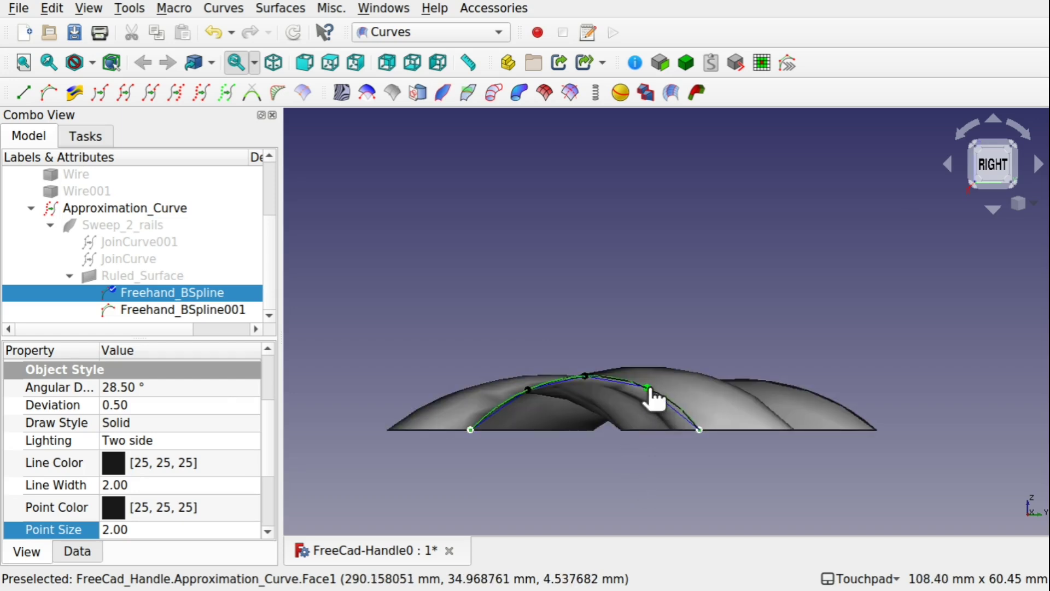
{"action": "left_click_drag", "start_coordinate": [648, 388], "coordinate": [678, 375]}
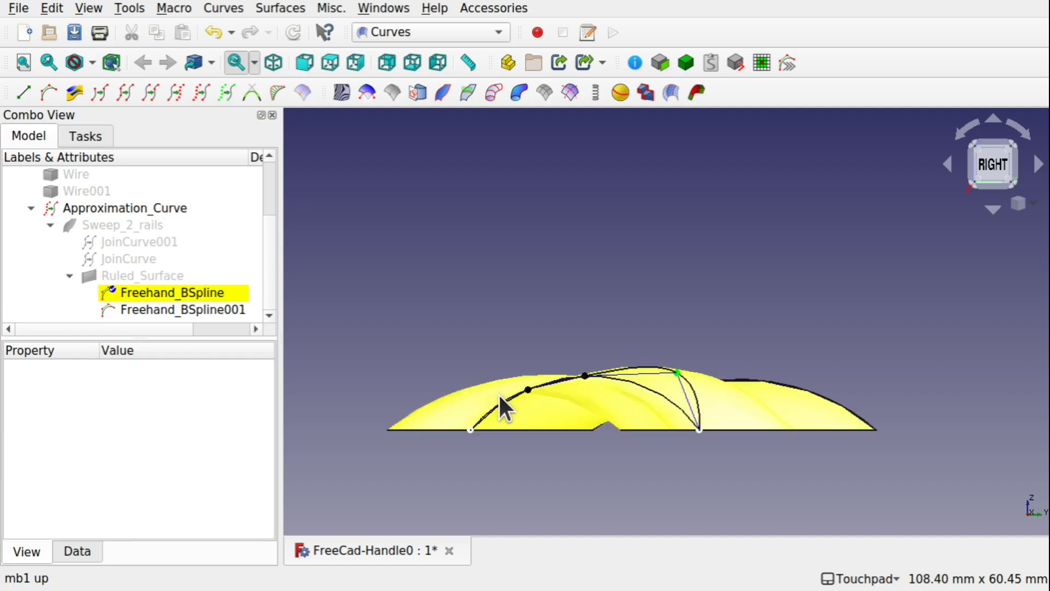
{"action": "left_click_drag", "start_coordinate": [527, 388], "coordinate": [483, 390]}
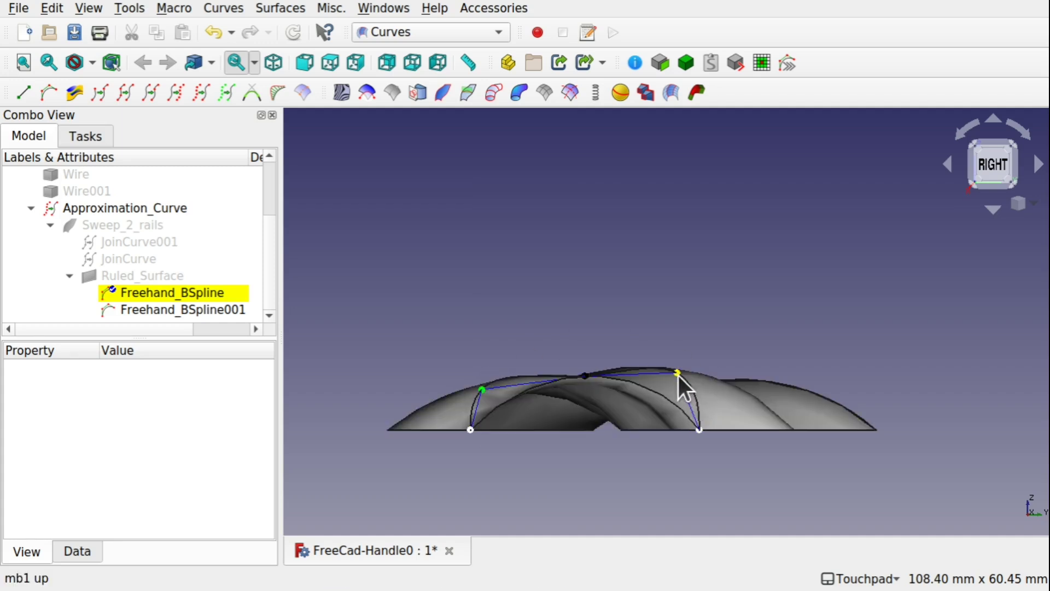
{"action": "left_click_drag", "start_coordinate": [678, 374], "coordinate": [684, 395]}
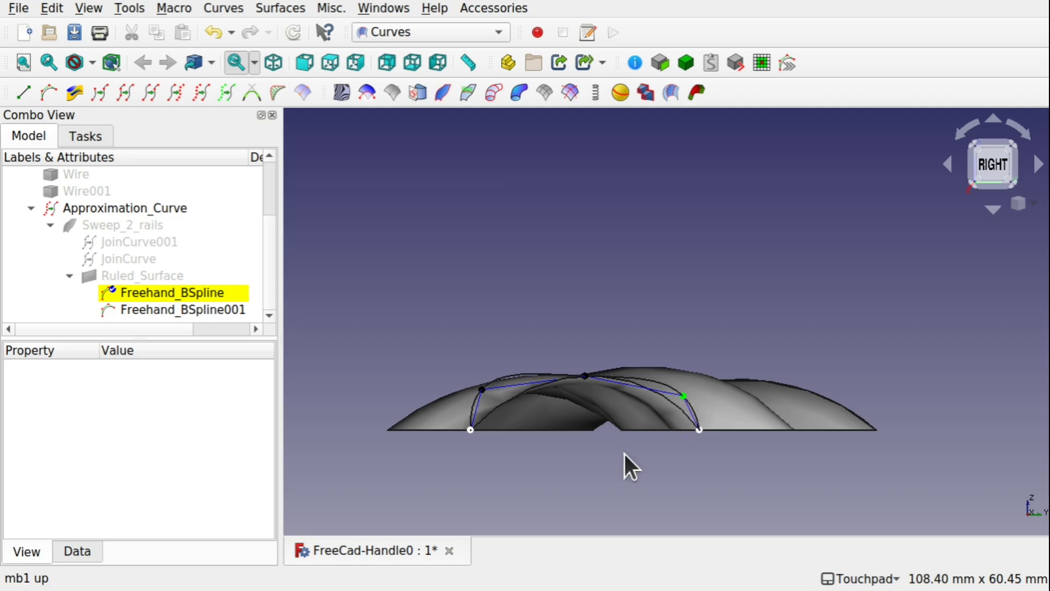
{"action": "left_click", "coordinate": [176, 289]}
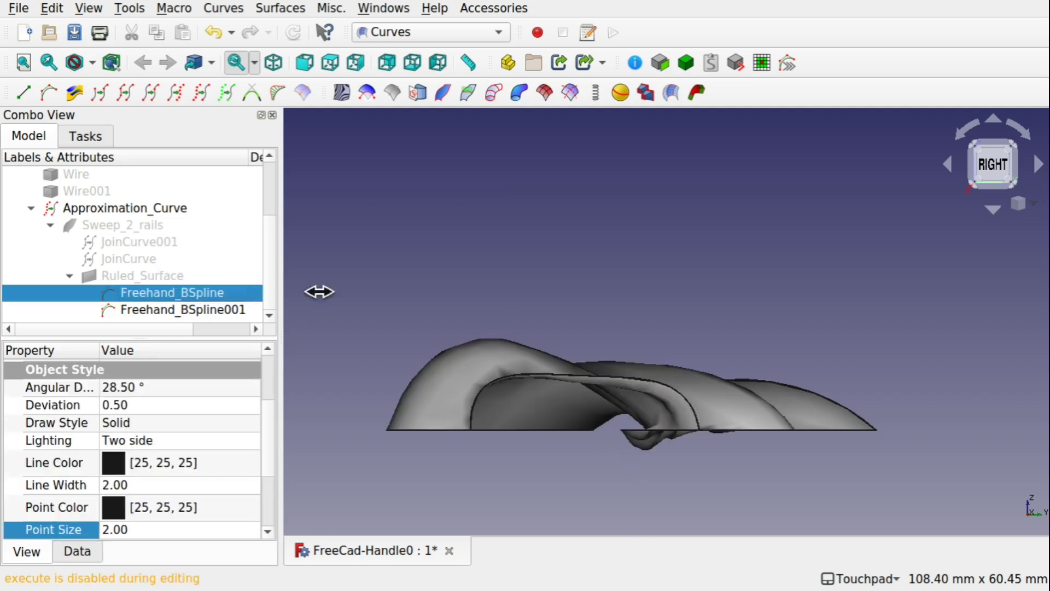
- Edit Freehand_BSpline again and readjust its points to remove the folds from the handle surface
{"action": "middle_click_drag", "start_coordinate": [631, 374], "coordinate": [675, 363]}
{"action": "middle_click_drag", "start_coordinate": [556, 317], "coordinate": [438, 309]}
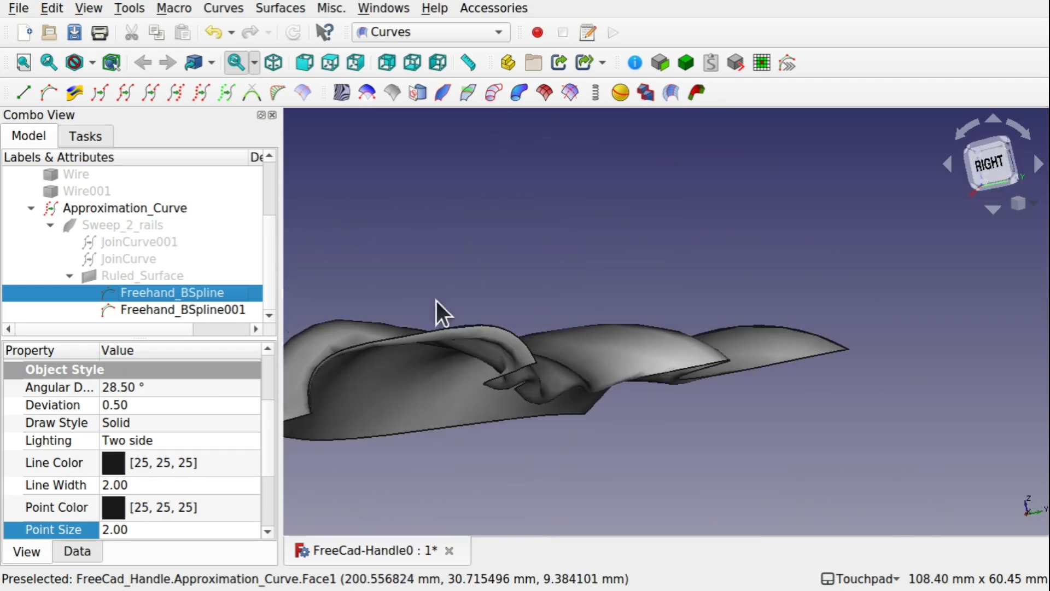
{"action": "double_click", "coordinate": [211, 291]}
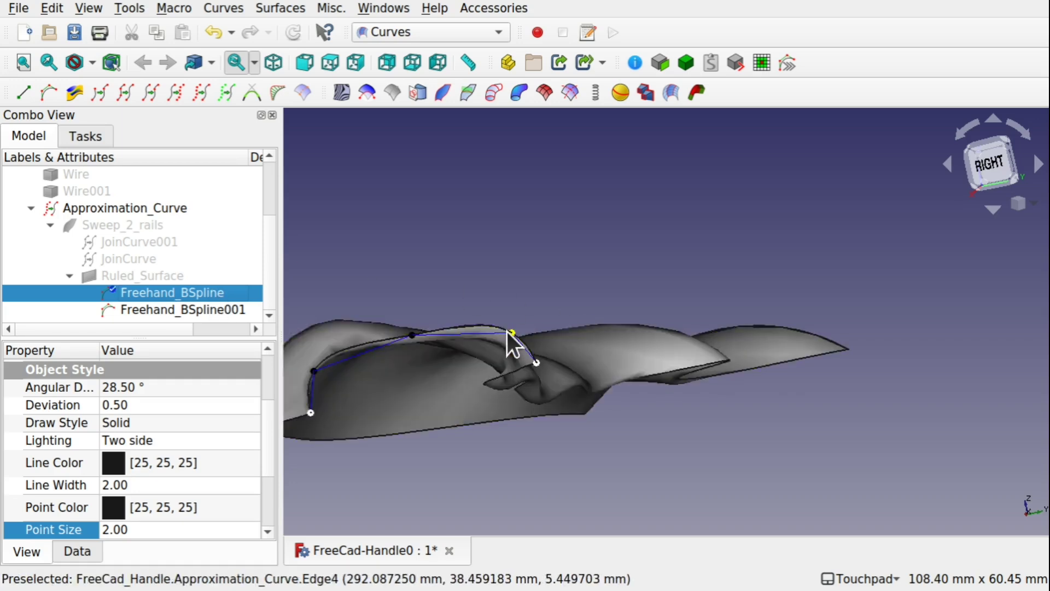
{"action": "middle_click_drag", "start_coordinate": [534, 356], "coordinate": [502, 330]}
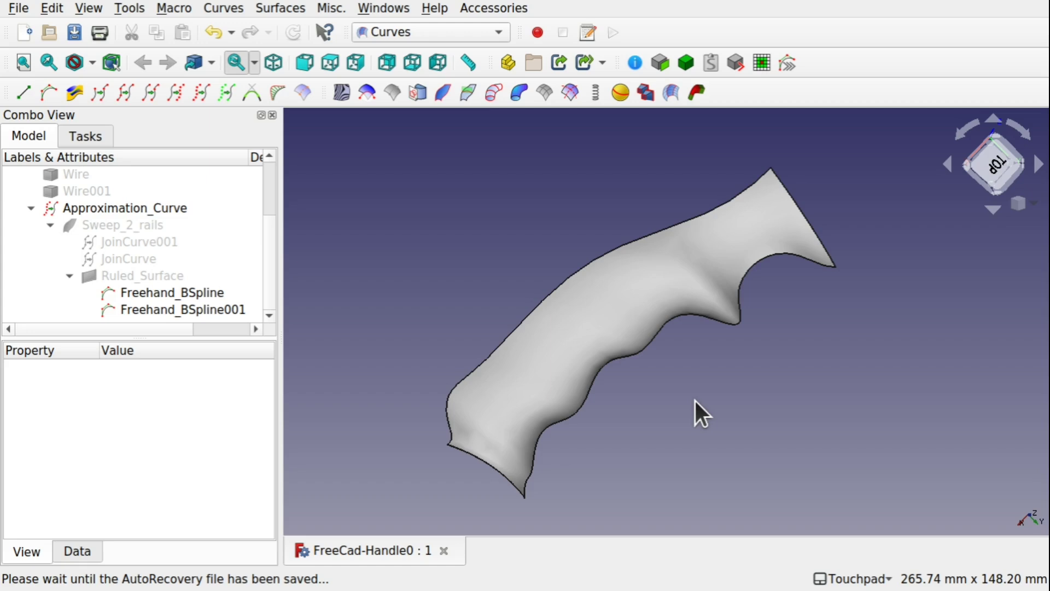
{"action": "middle_click_drag", "start_coordinate": [622, 399], "coordinate": [627, 373]}
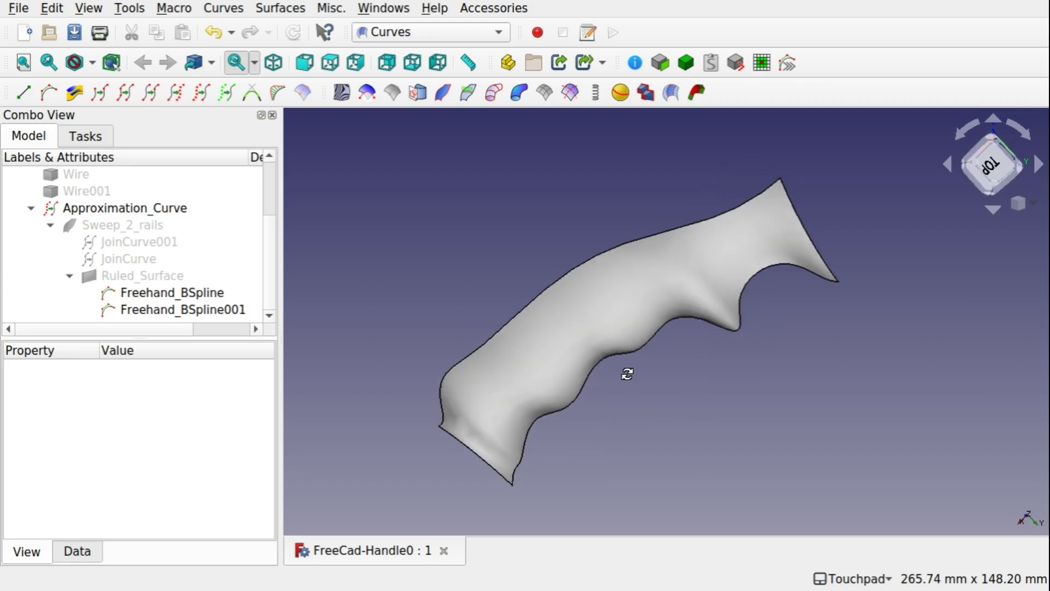
- Switch to the Part workbench and mirror Approximation_Curve across the XY plane with the base point at the origin
{"action": "left_click", "coordinate": [416, 32]}
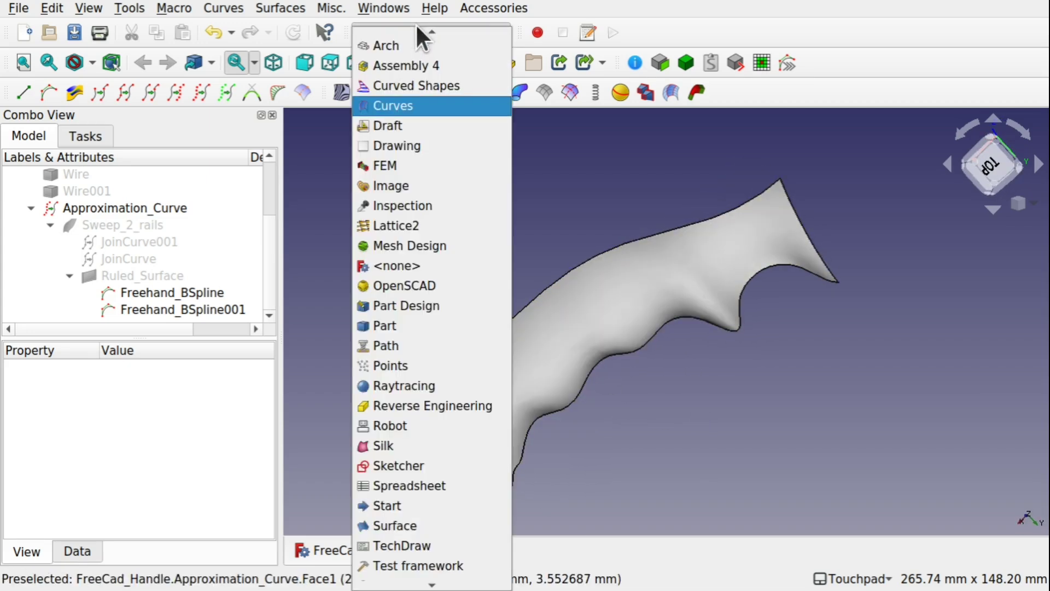
{"action": "left_click", "coordinate": [413, 325]}
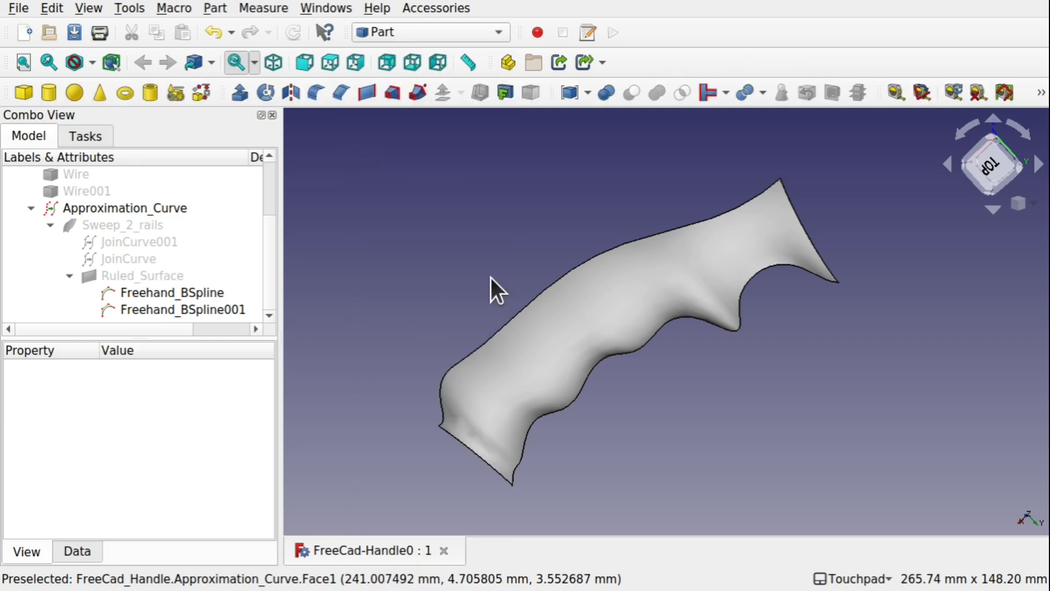
{"action": "left_click", "coordinate": [616, 321]}
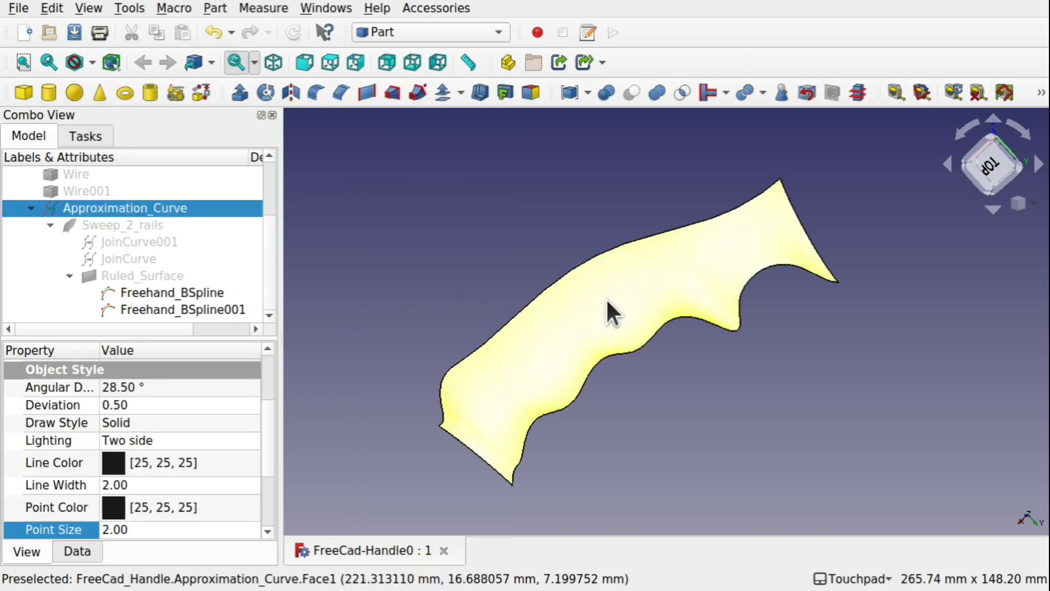
{"action": "mouse_move", "coordinate": [606, 298]}
{"action": "middle_mouse_down"}
{"action": "mouse_move", "coordinate": [476, 260]}
{"action": "mouse_move", "coordinate": [608, 314]}
{"action": "middle_mouse_up"}
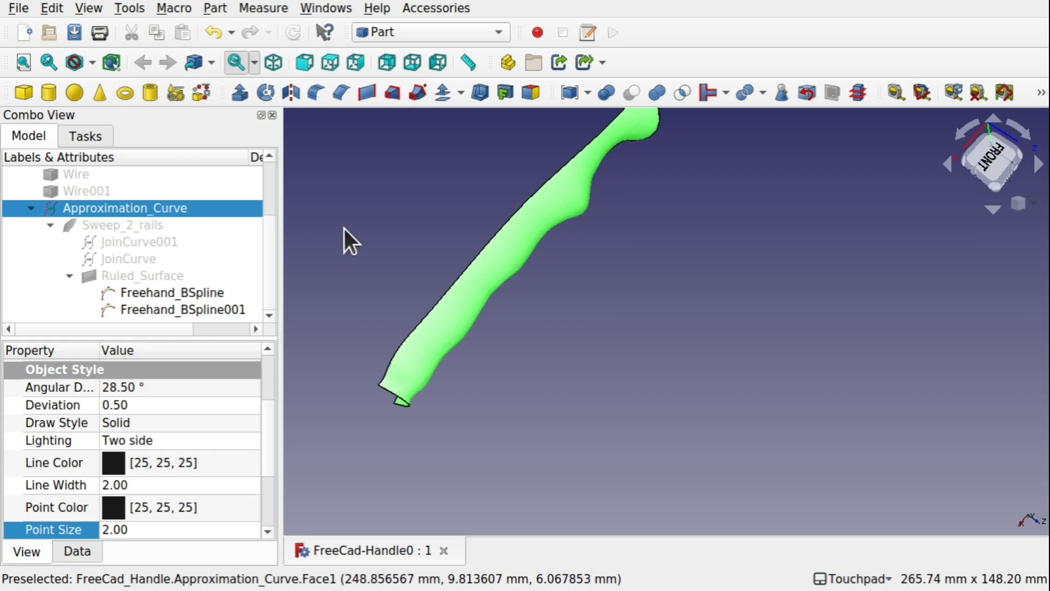
{"action": "middle_click_drag", "start_coordinate": [371, 243], "coordinate": [516, 333], "text": "shift"}
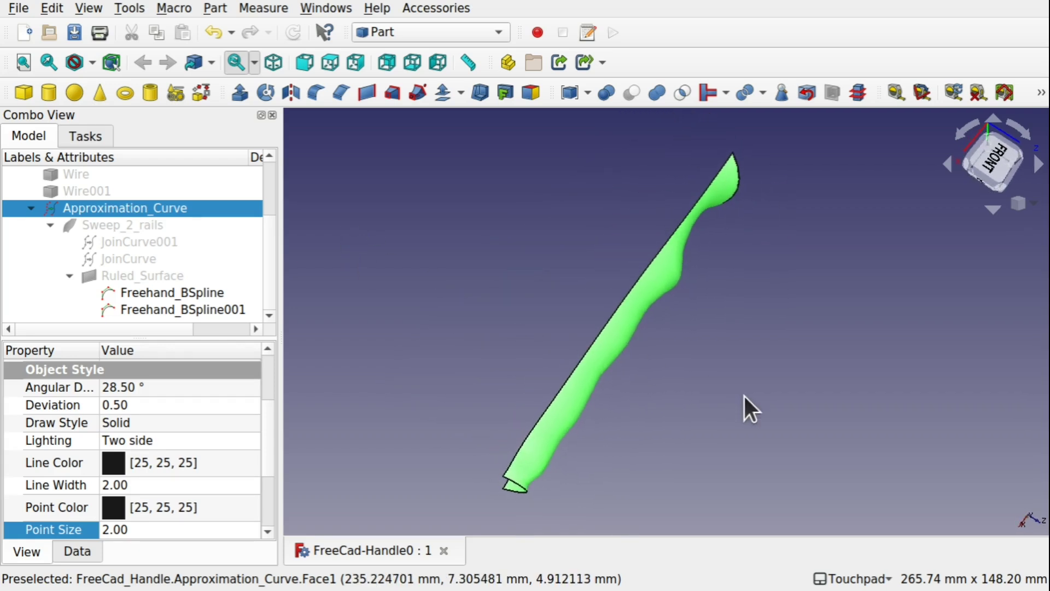
{"action": "middle_click_drag", "start_coordinate": [745, 395], "coordinate": [797, 396]}
{"action": "middle_click_drag", "start_coordinate": [856, 424], "coordinate": [790, 316], "text": "shift"}
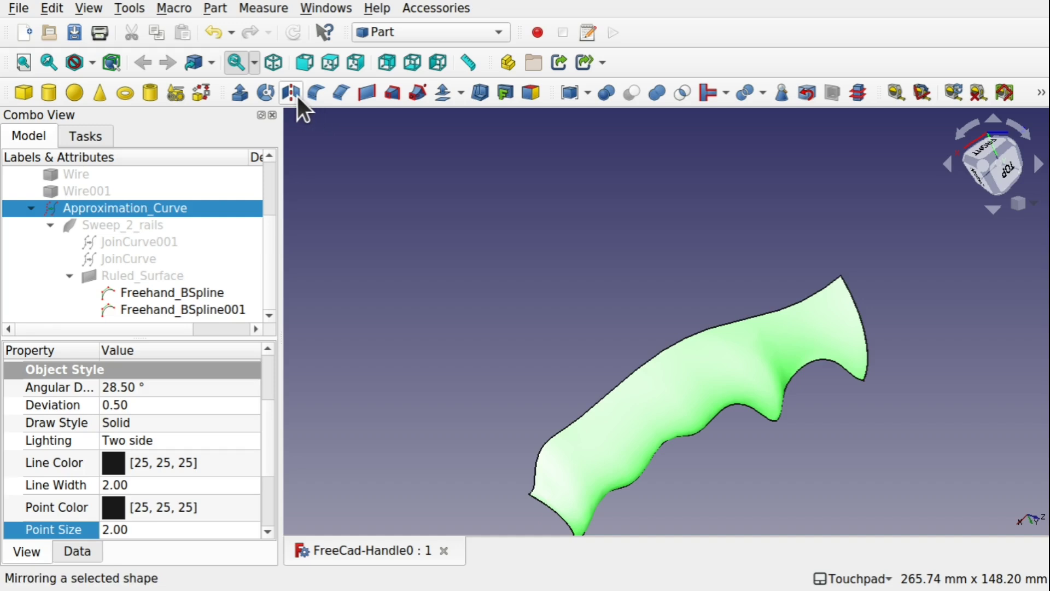
{"action": "left_click", "coordinate": [224, 7]}
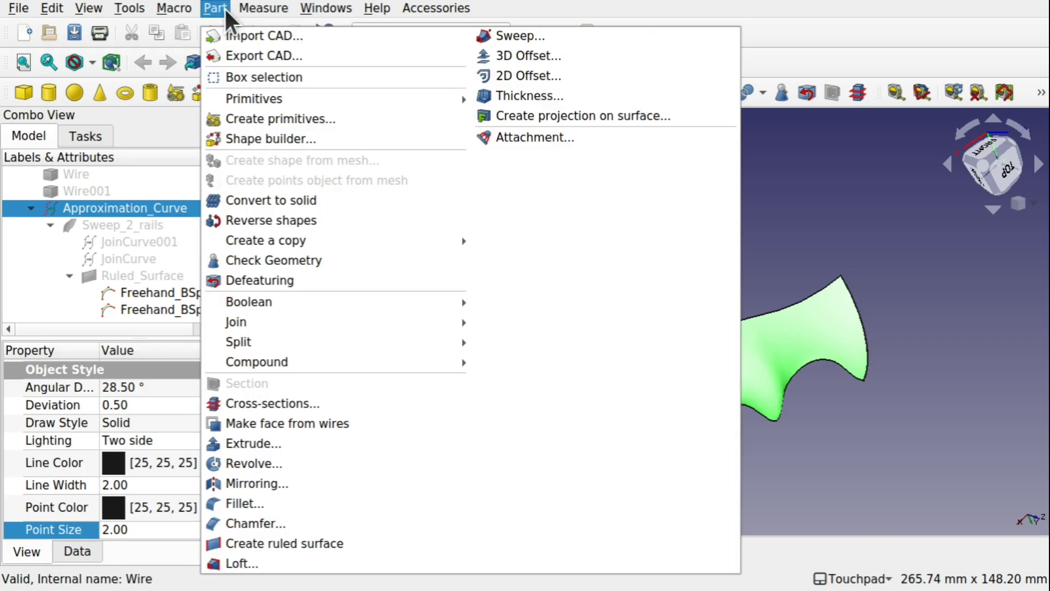
{"action": "left_click", "coordinate": [303, 484]}
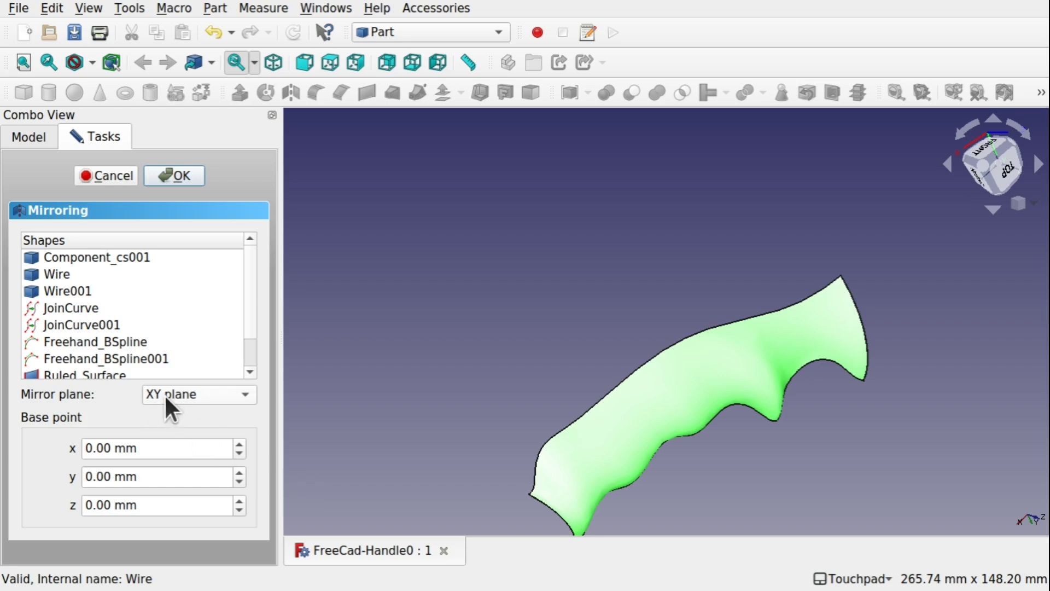
{"action": "scroll", "coordinate": [244, 346], "scroll_direction": "down", "scroll_amount": 1}
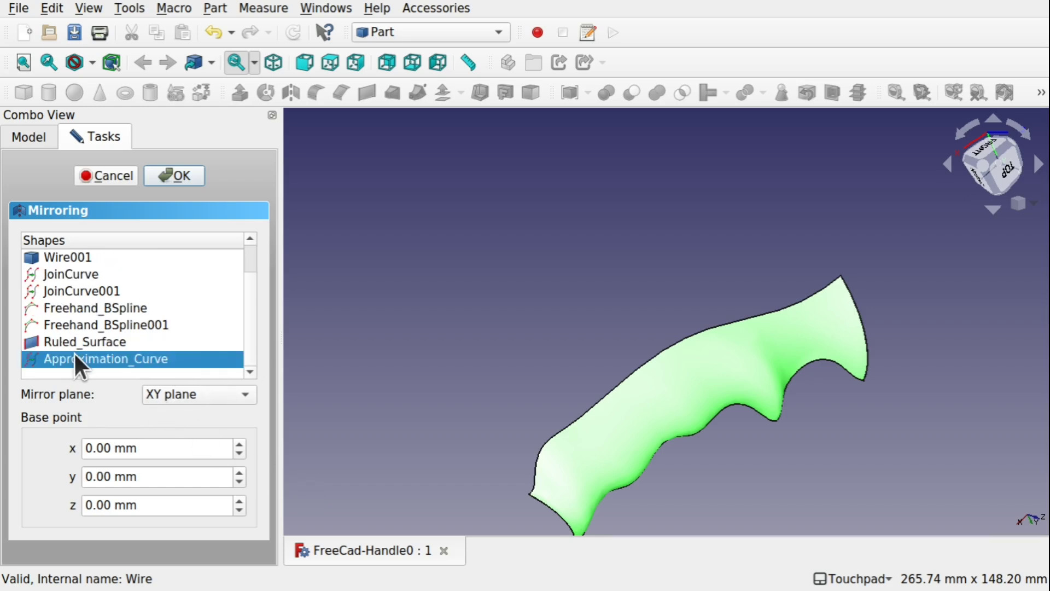
{"action": "left_click", "coordinate": [182, 175]}
- Transform the mirrored half, moving it away from the original surface perpendicular to the mirror plane to leave a gap between them
{"action": "left_click_drag", "start_coordinate": [573, 324], "coordinate": [667, 359], "text": "shift"}
{"action": "middle_click_drag", "start_coordinate": [469, 284], "coordinate": [655, 318], "text": "shift"}
{"action": "left_click_drag", "start_coordinate": [656, 318], "coordinate": [608, 328], "text": "shift"}
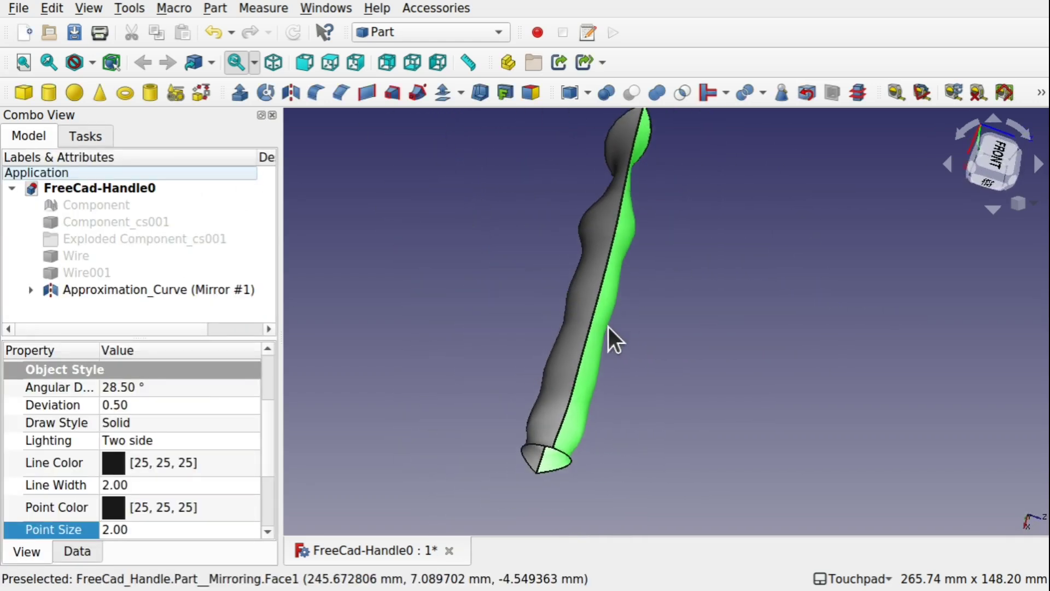
{"action": "left_click_drag", "start_coordinate": [610, 248], "coordinate": [712, 269]}
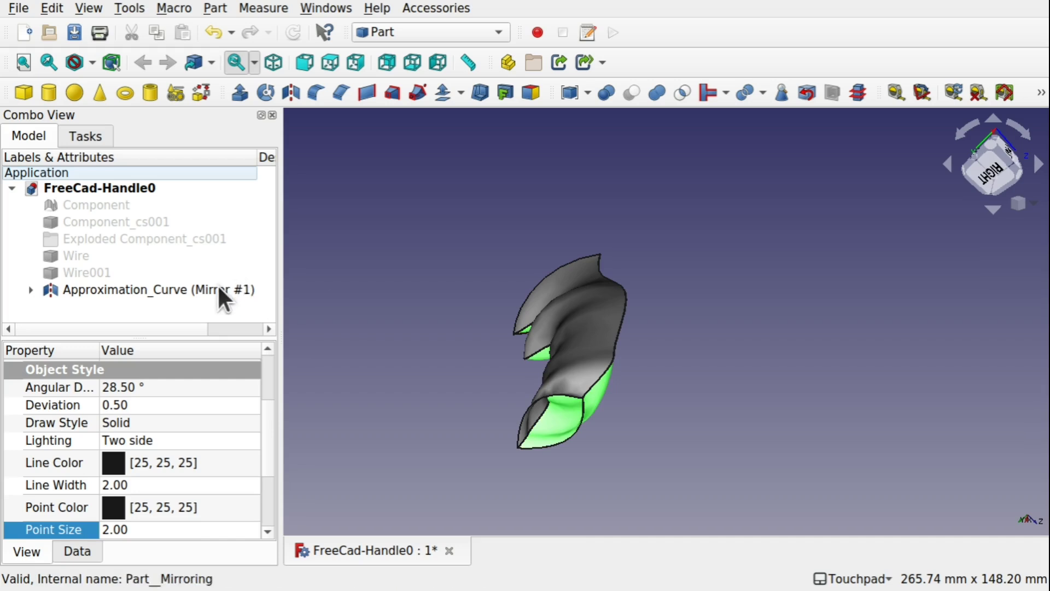
{"action": "left_click", "coordinate": [185, 290]}
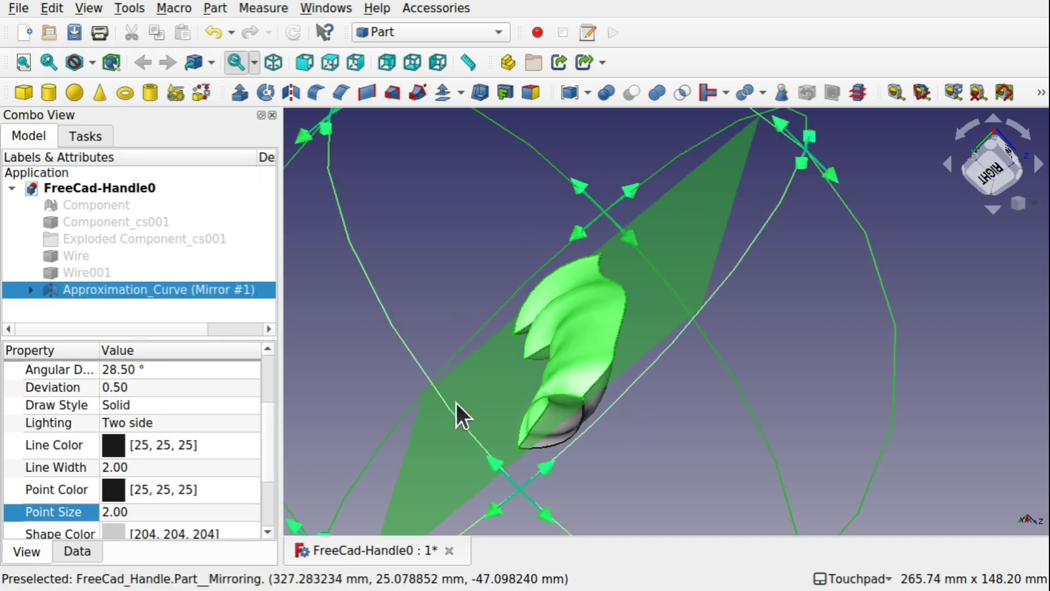
{"action": "scroll", "coordinate": [590, 362], "scroll_direction": "down", "scroll_amount": 3}
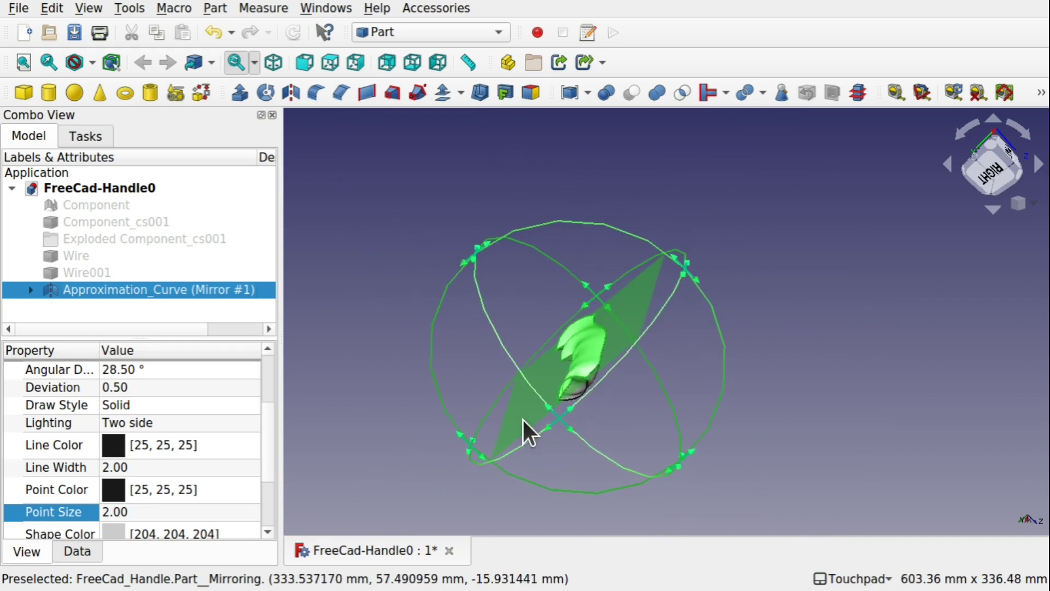
{"action": "mouse_move", "coordinate": [552, 404]}
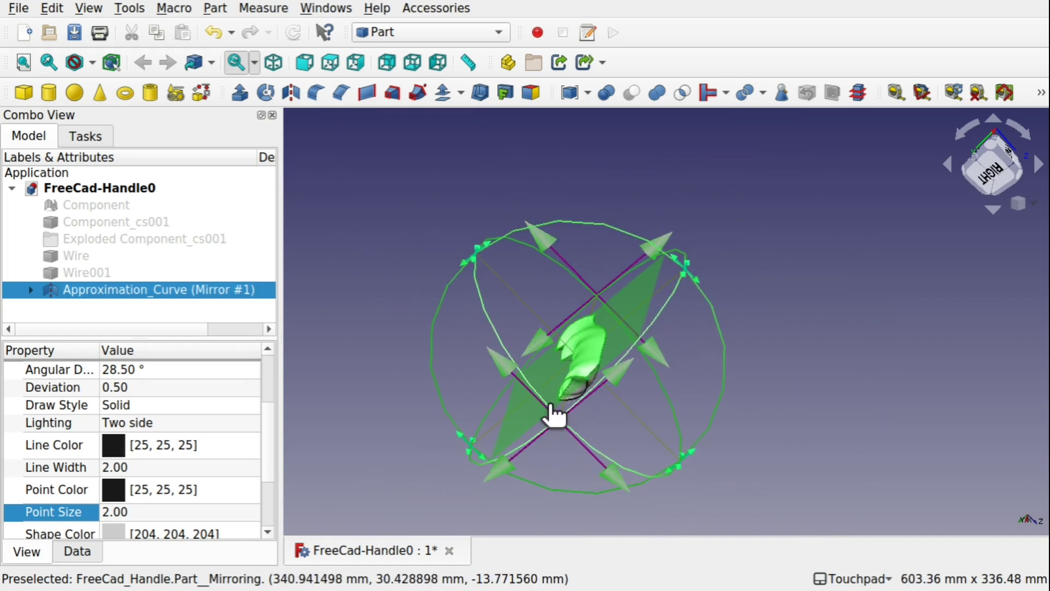
{"action": "left_click_drag", "start_coordinate": [556, 403], "coordinate": [549, 398]}
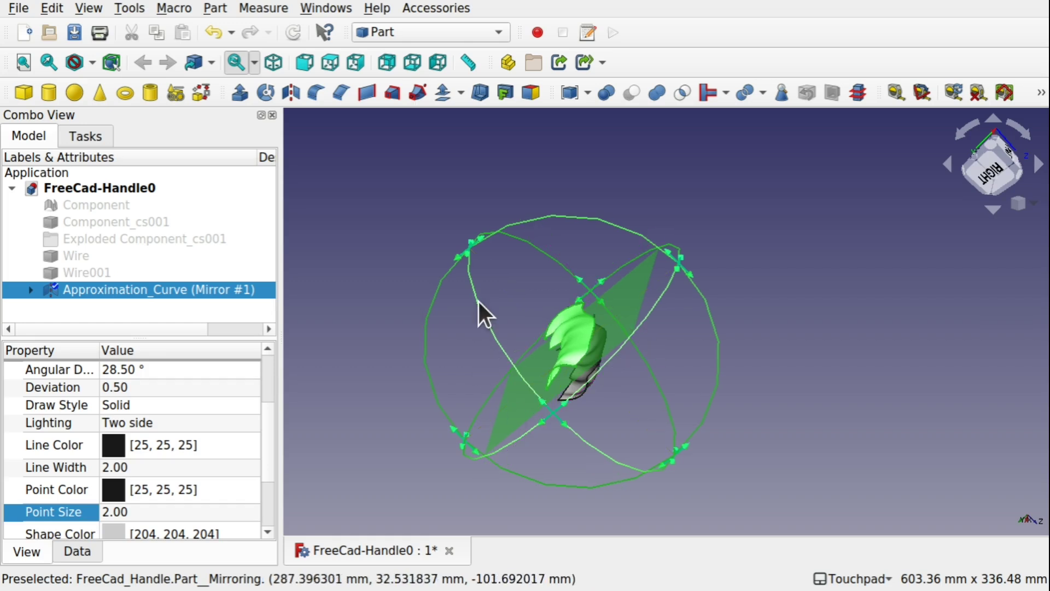
{"action": "middle_click_drag", "start_coordinate": [501, 209], "coordinate": [625, 330]}
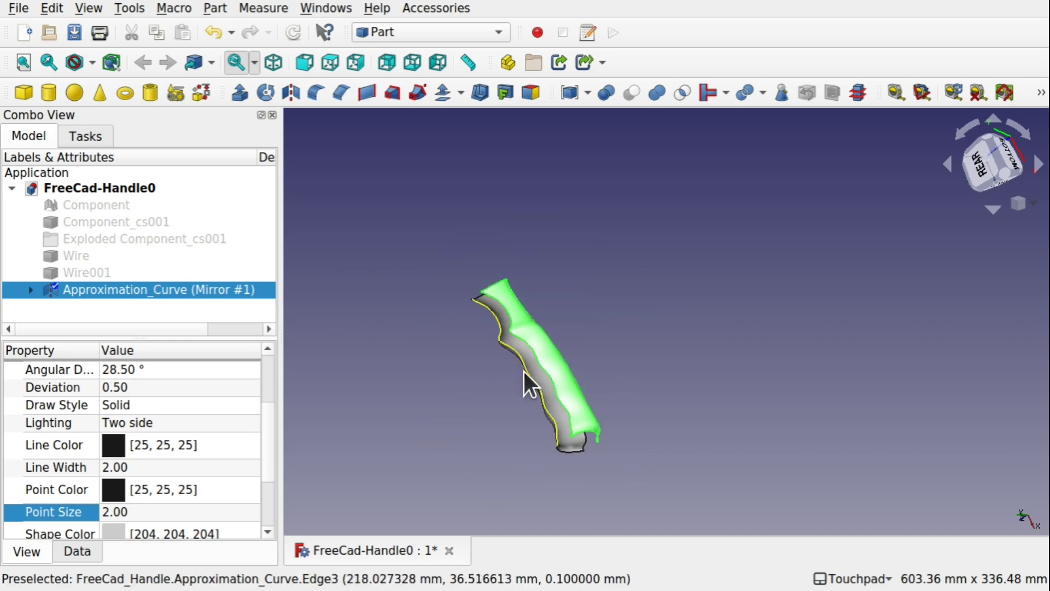
- Switch back to the Curves workbench and save the document
{"action": "left_click_drag", "start_coordinate": [525, 382], "coordinate": [703, 416], "text": "alt"}
{"action": "scroll", "coordinate": [521, 383], "scroll_direction": "up", "scroll_amount": 4}
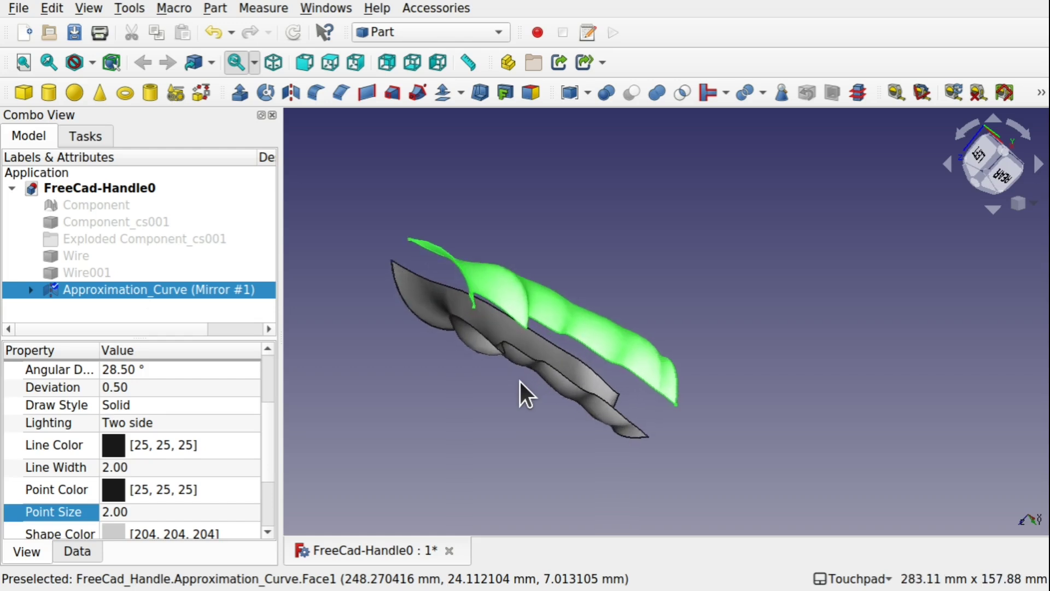
{"action": "left_click_drag", "start_coordinate": [579, 326], "coordinate": [615, 371], "text": "alt"}
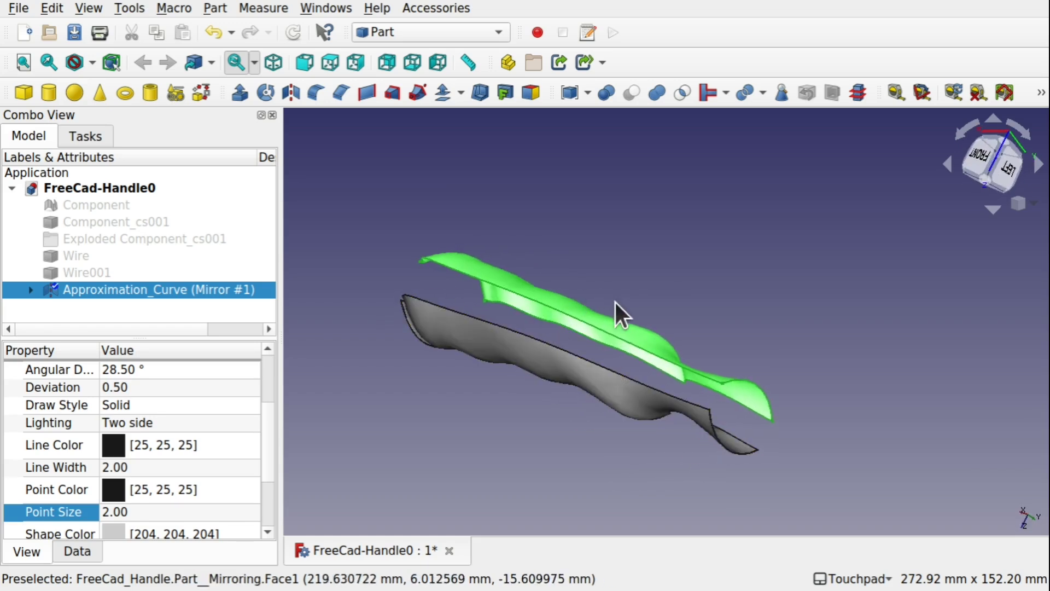
{"action": "left_click_drag", "start_coordinate": [589, 301], "coordinate": [566, 325], "text": "alt"}
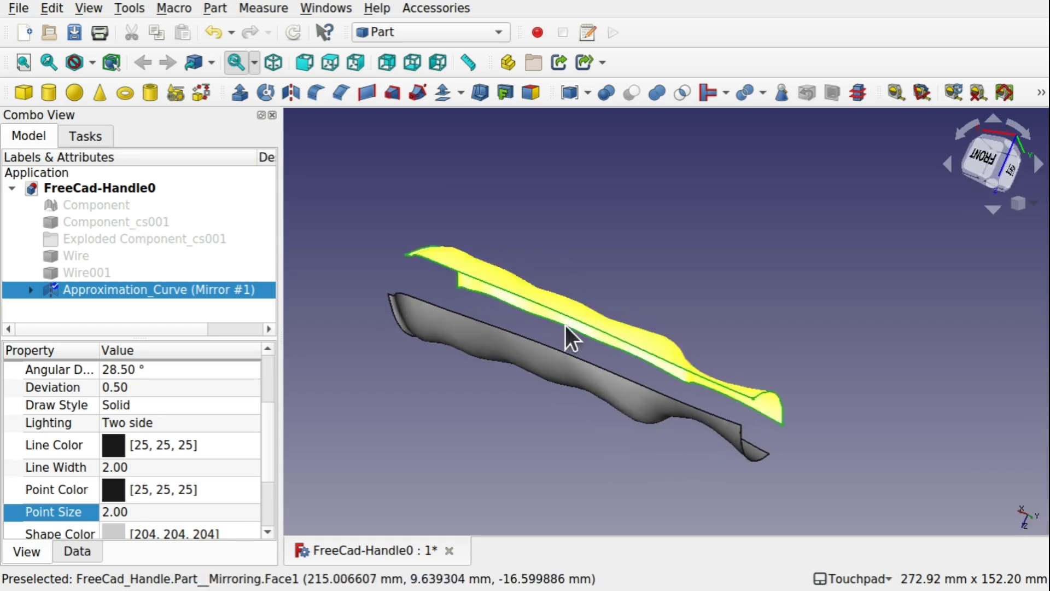
{"action": "left_click", "coordinate": [443, 32]}
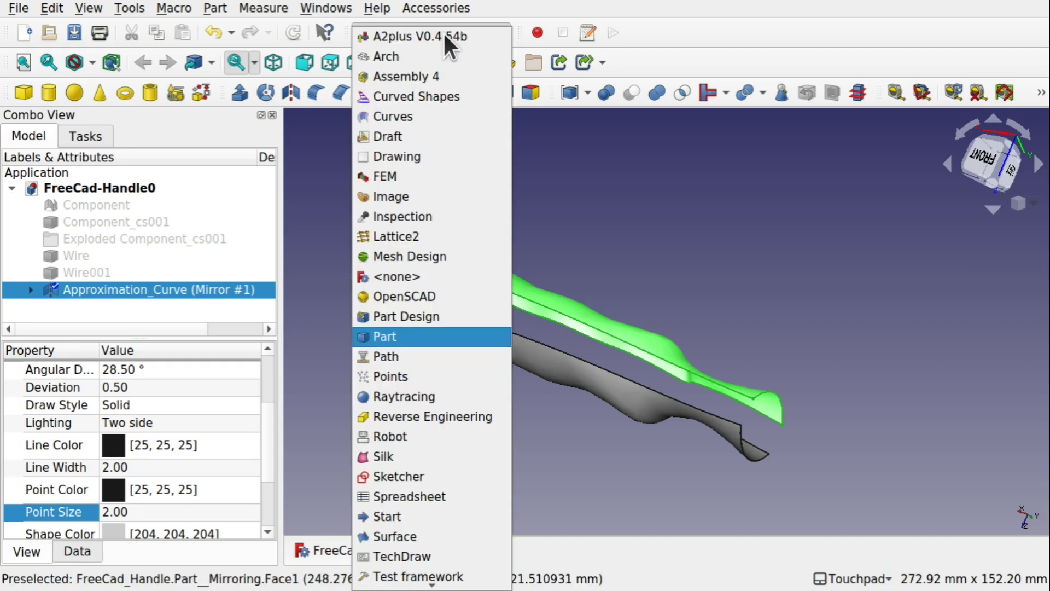
{"action": "left_click", "coordinate": [405, 117]}
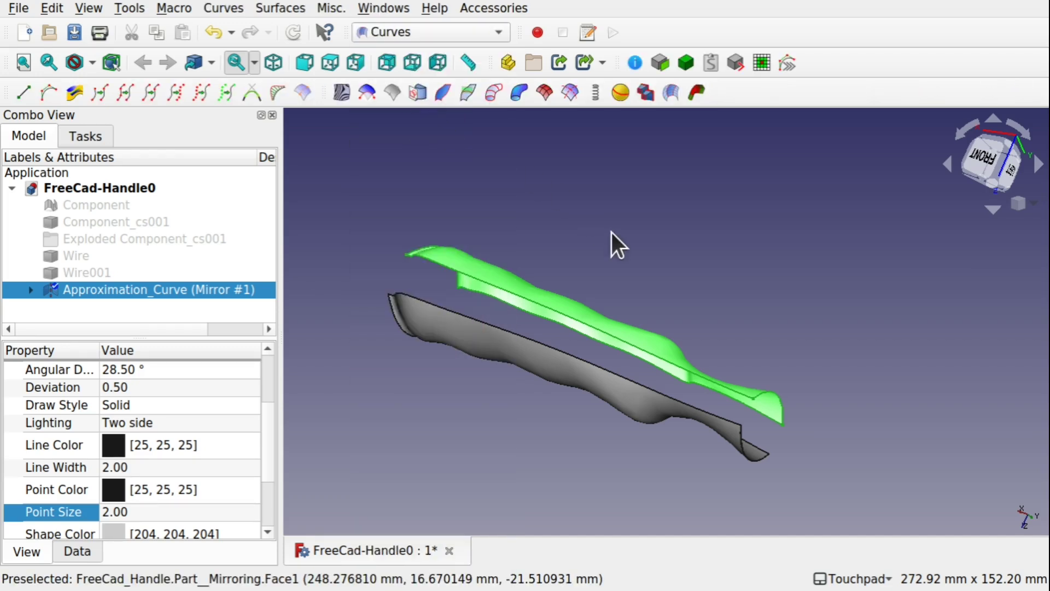
{"action": "key", "text": "ctrl+s"}
- Create a BlendSurface bridging the smooth spine edges of the two handle halves, using each edge with its supporting face
{"action": "middle_click_drag", "start_coordinate": [671, 273], "coordinate": [646, 296], "text": "alt"}
{"action": "left_click", "coordinate": [646, 296]}
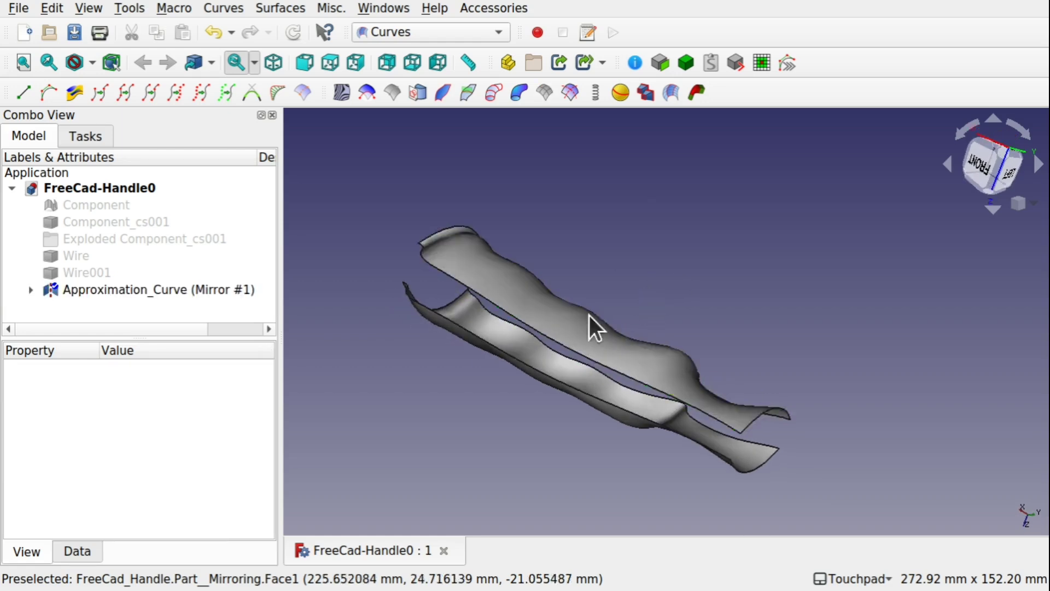
{"action": "left_click", "coordinate": [576, 323]}
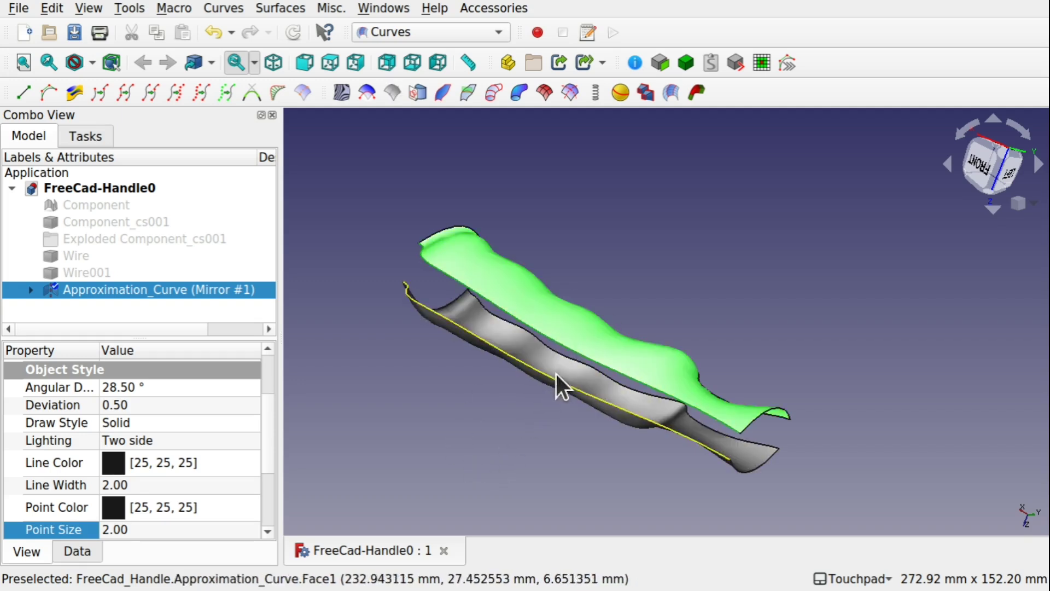
{"action": "left_click_drag", "start_coordinate": [556, 375], "coordinate": [629, 299], "text": "alt"}
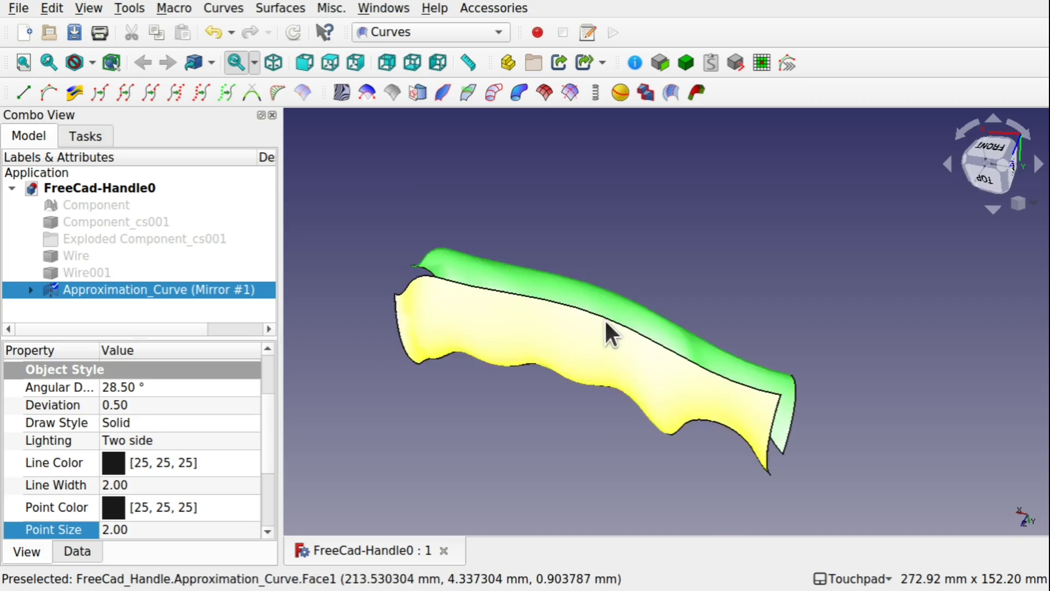
{"action": "left_click", "coordinate": [559, 324], "text": "ctrl"}
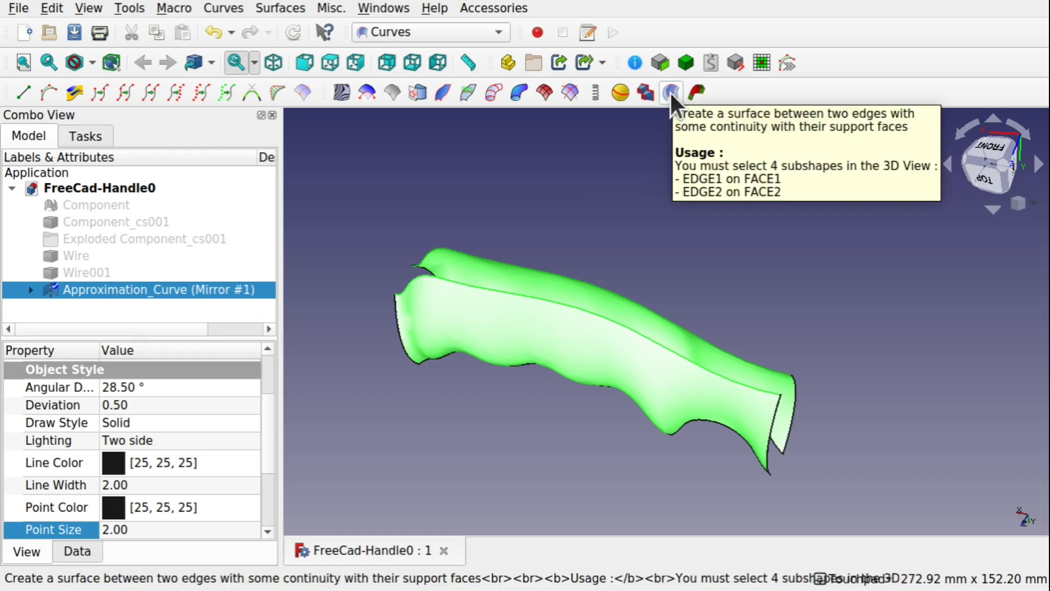
{"action": "left_click", "coordinate": [281, 8]}
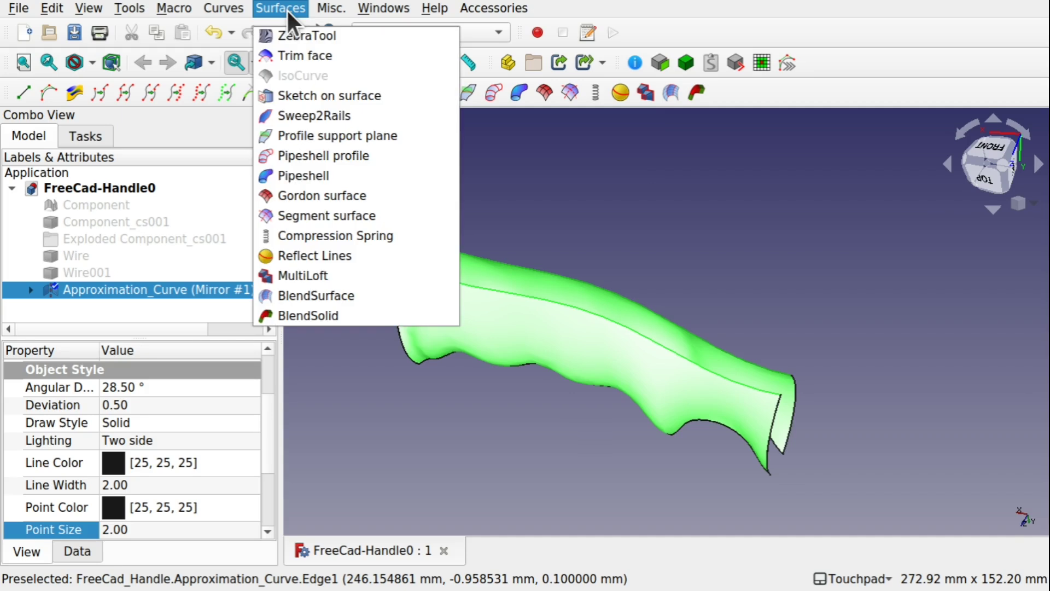
{"action": "left_click", "coordinate": [354, 294]}
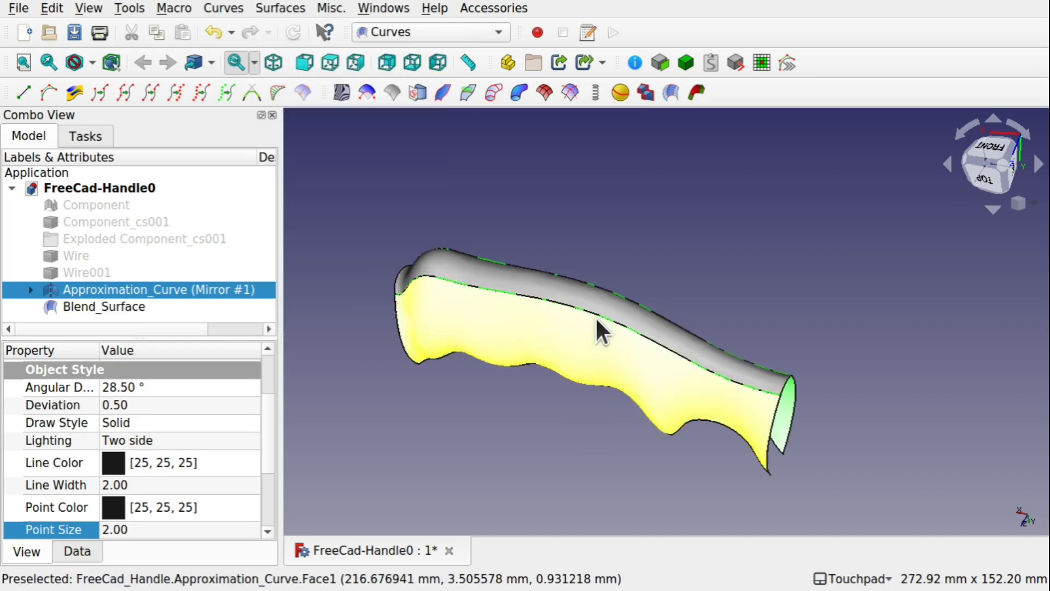
{"action": "left_click_drag", "start_coordinate": [632, 314], "coordinate": [709, 377], "text": "alt"}
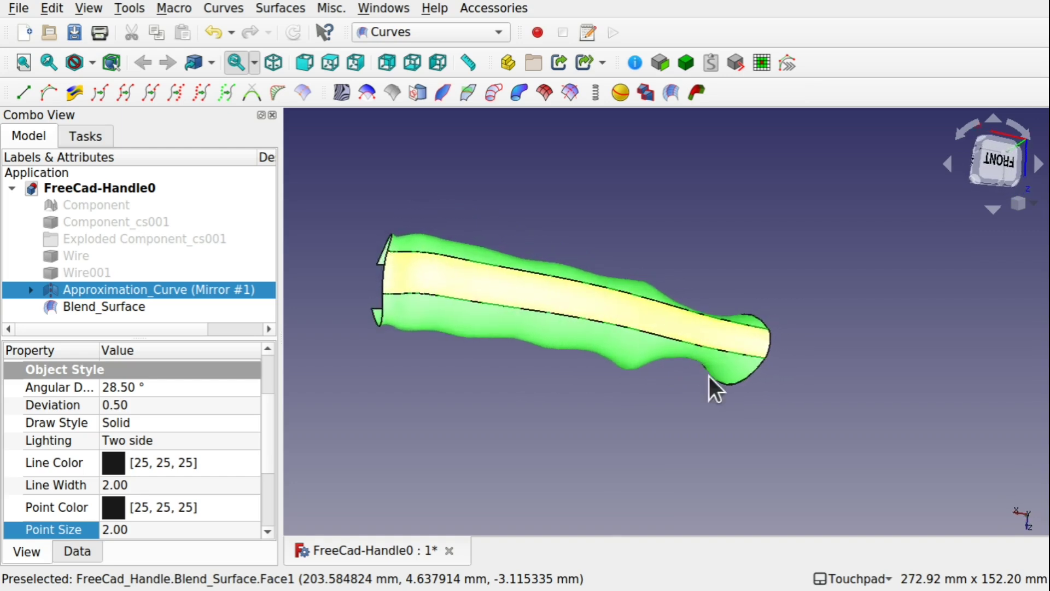
- Examine the data properties of Blend_Surface, including its continuity and scale settings, and view the open finger side of the handle
{"action": "left_click", "coordinate": [519, 293]}
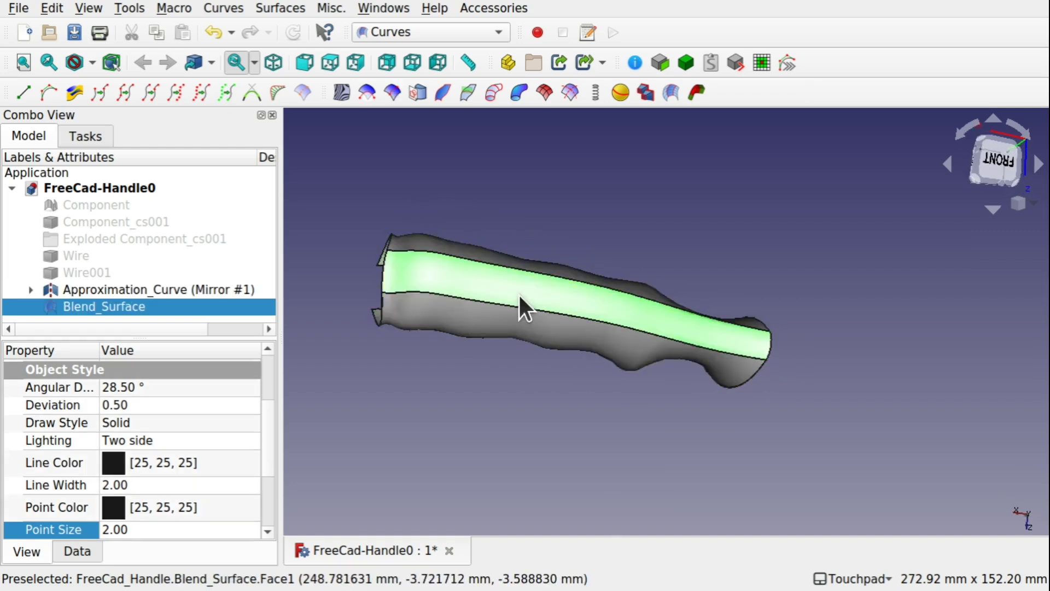
{"action": "left_click", "coordinate": [77, 547]}
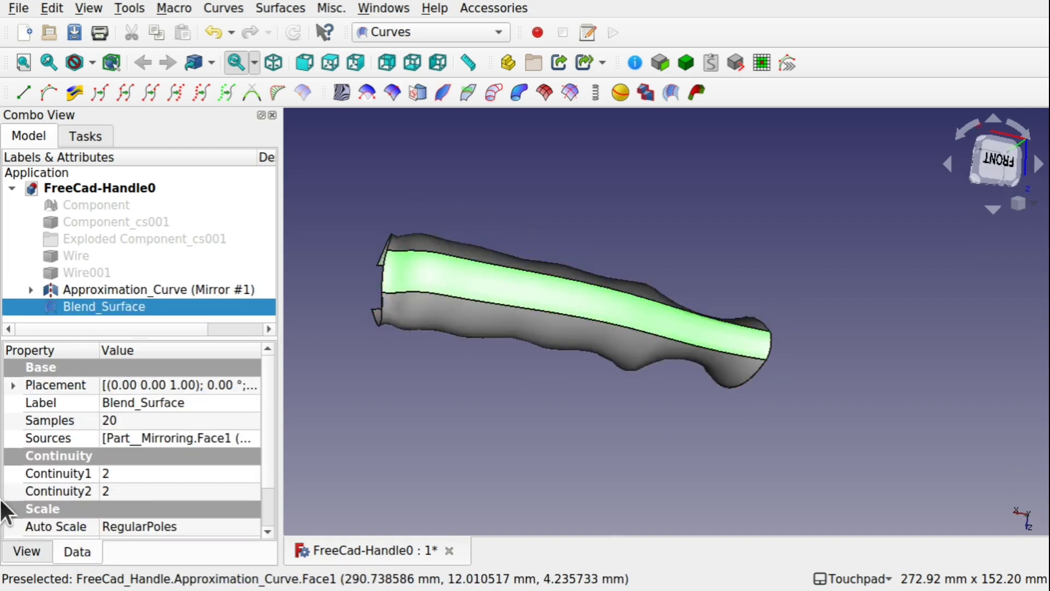
{"action": "left_click_drag", "start_coordinate": [539, 427], "coordinate": [728, 334], "text": "alt"}
{"action": "left_click_drag", "start_coordinate": [455, 459], "coordinate": [713, 277], "text": "shift"}
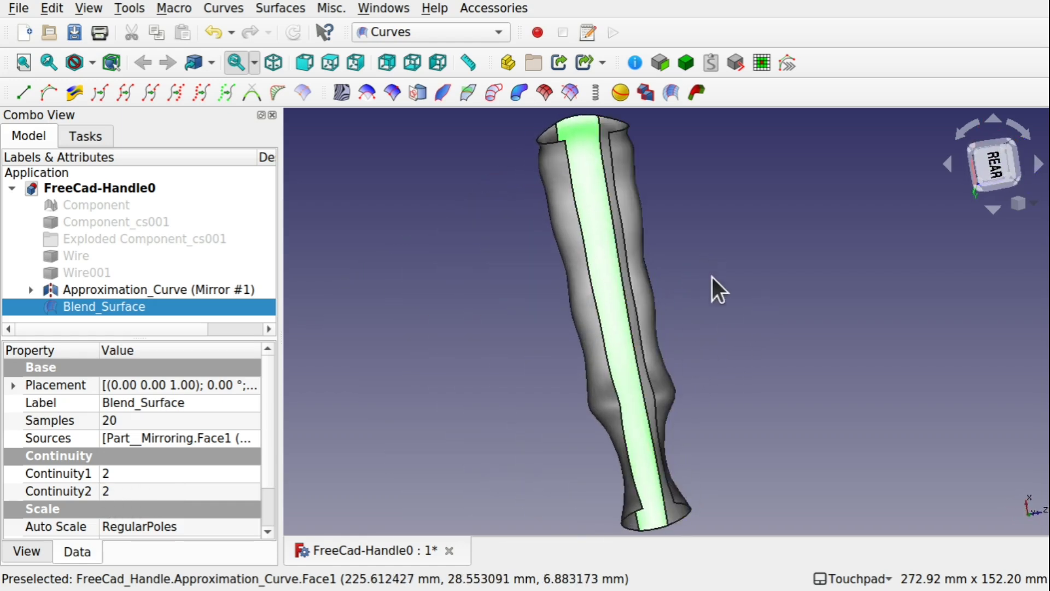
- Create a BlendSurface bridging the wavy finger-side edges of the two handle halves, using each edge with its supporting face
{"action": "left_click", "coordinate": [713, 277]}
{"action": "left_click", "coordinate": [652, 291]}
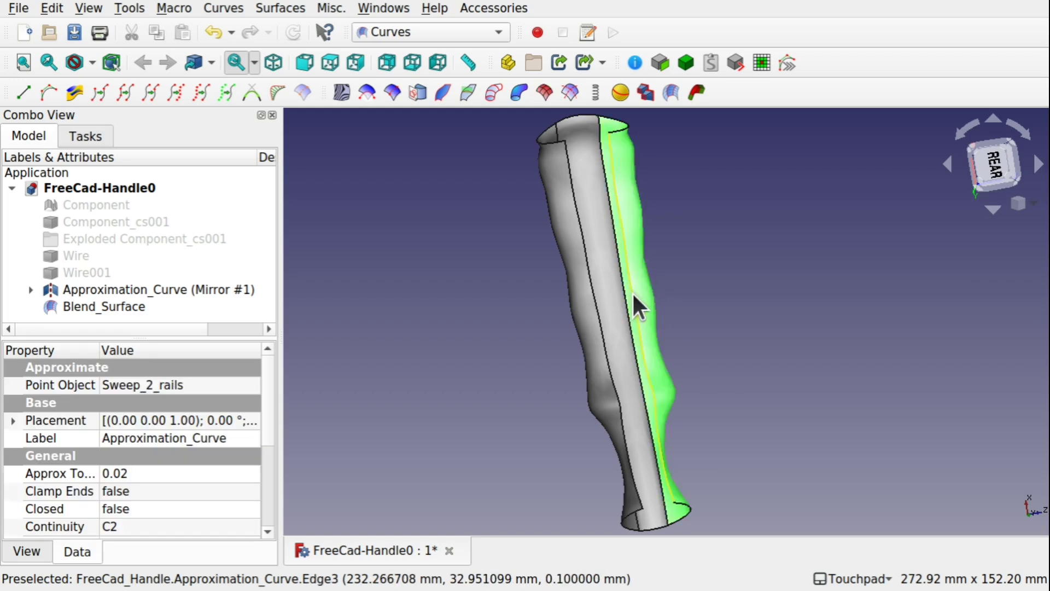
{"action": "scroll", "coordinate": [632, 291], "scroll_direction": "up", "scroll_amount": 3}
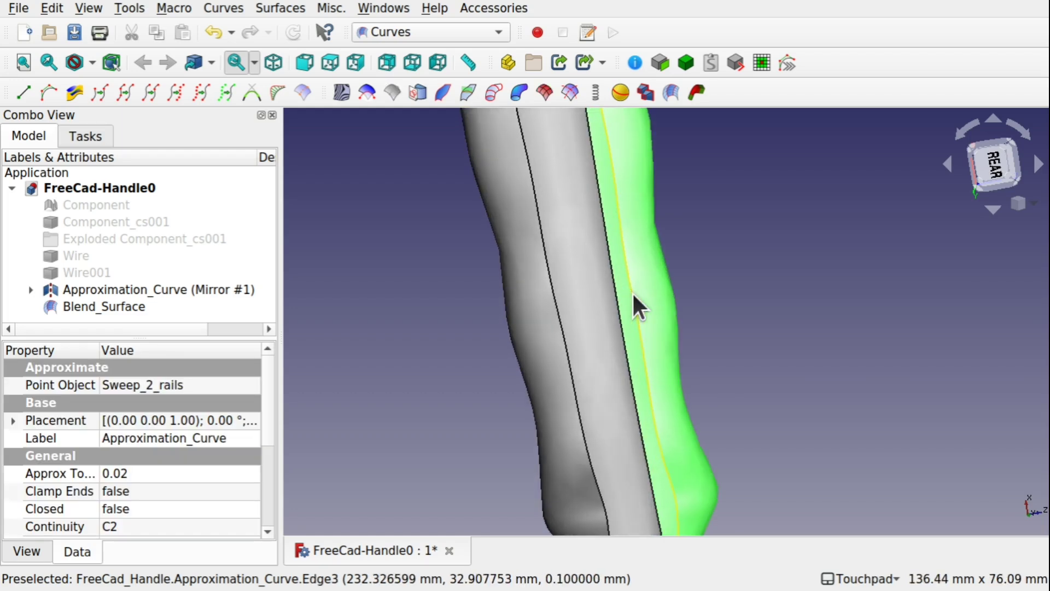
{"action": "left_click_drag", "start_coordinate": [632, 291], "coordinate": [714, 280], "text": "alt"}
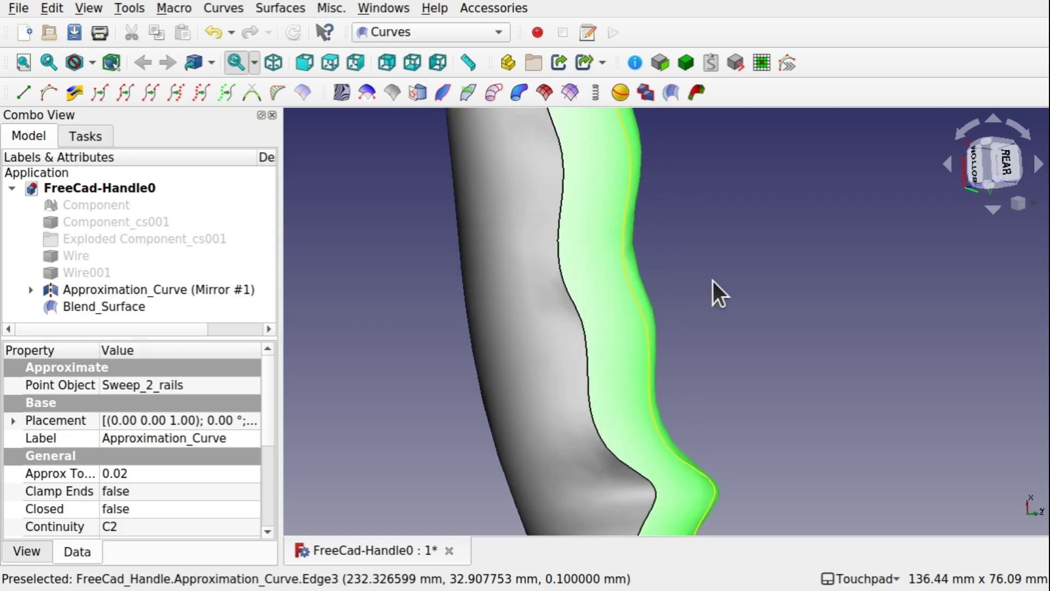
{"action": "left_click", "coordinate": [511, 317], "text": "ctrl"}
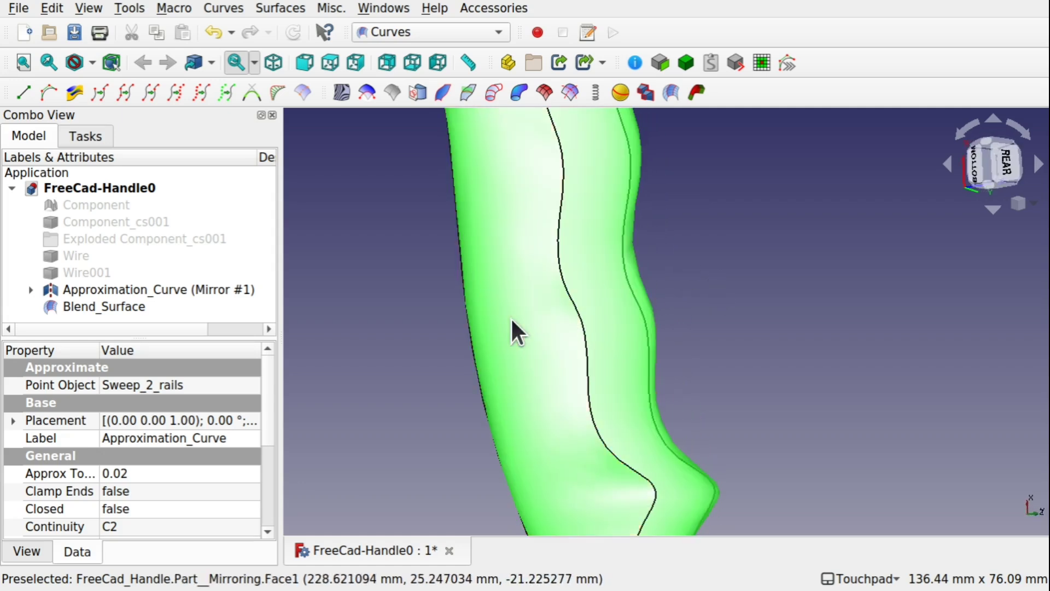
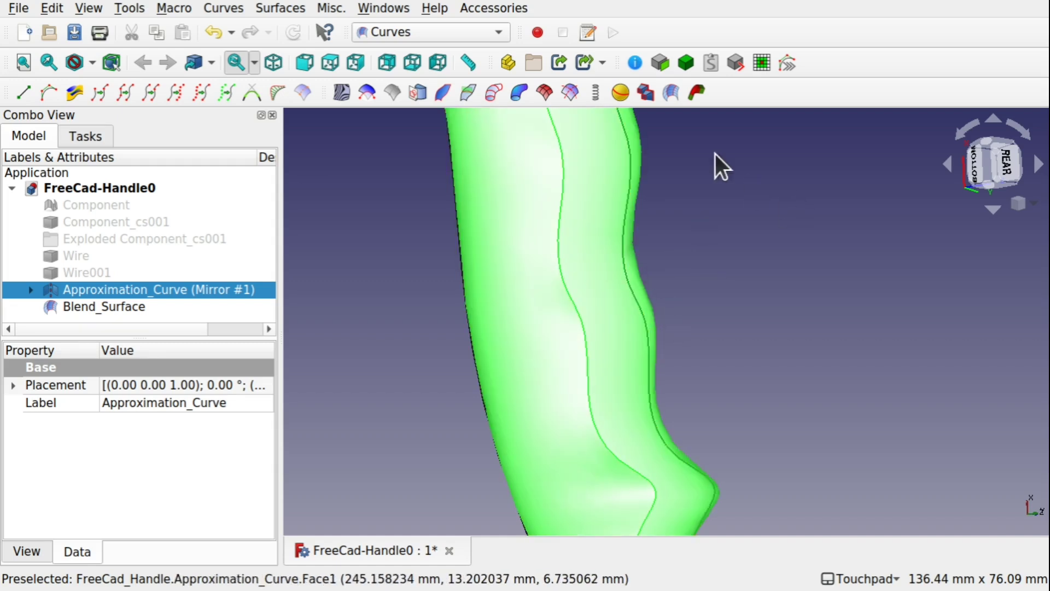
{"action": "left_click", "coordinate": [667, 95]}
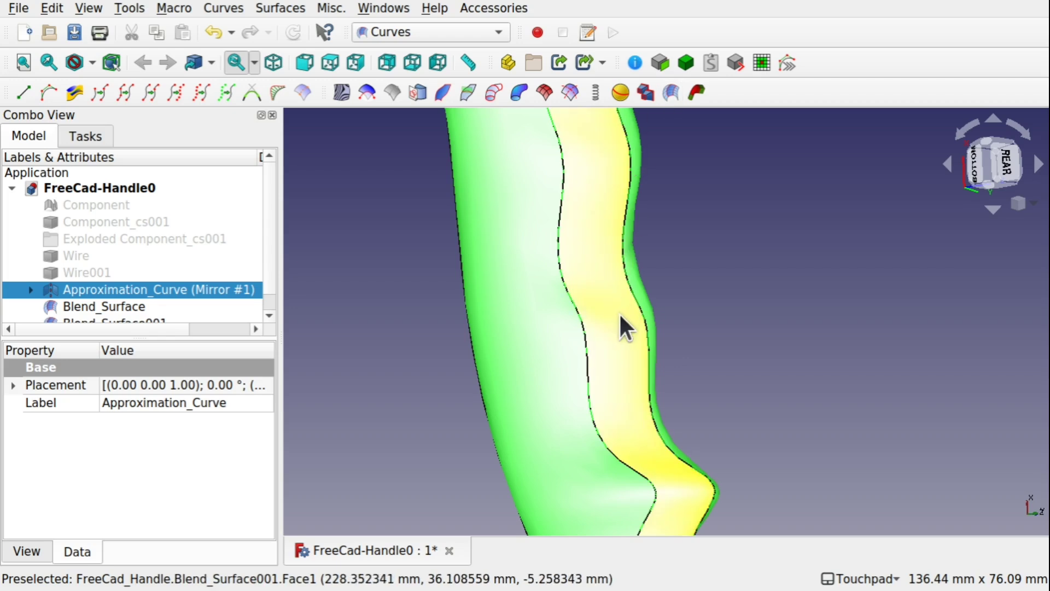
- Examine the finger-side blend surface and its transitions into both handle halves from several angles
{"action": "scroll", "coordinate": [619, 313], "scroll_direction": "down", "scroll_amount": 5}
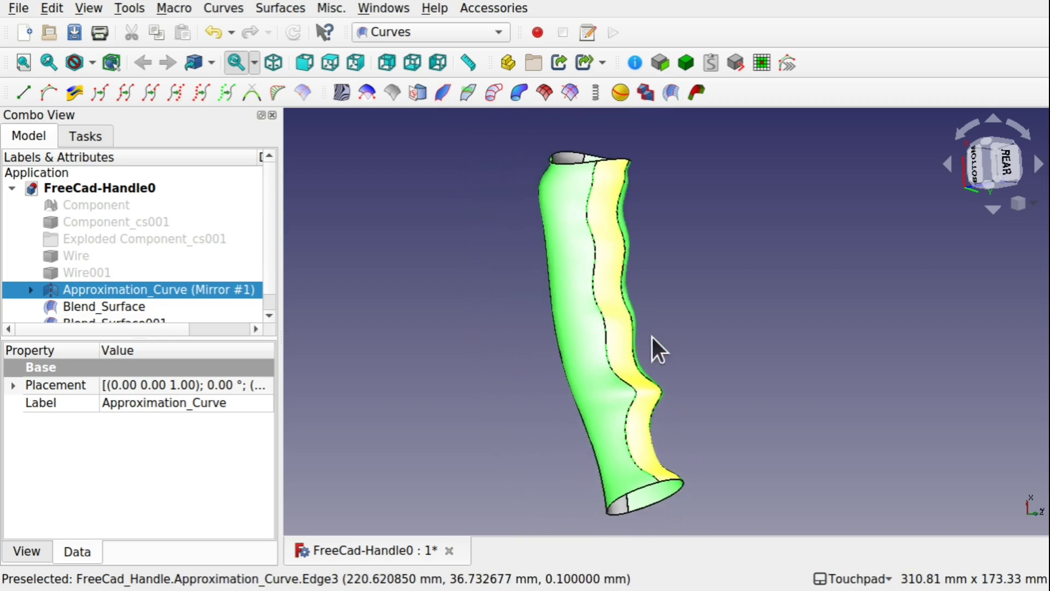
{"action": "left_click_drag", "start_coordinate": [652, 337], "coordinate": [493, 353], "text": "alt"}
{"action": "scroll", "coordinate": [636, 300], "scroll_direction": "up", "scroll_amount": 1}
{"action": "scroll", "coordinate": [636, 302], "scroll_direction": "up", "scroll_amount": 4}
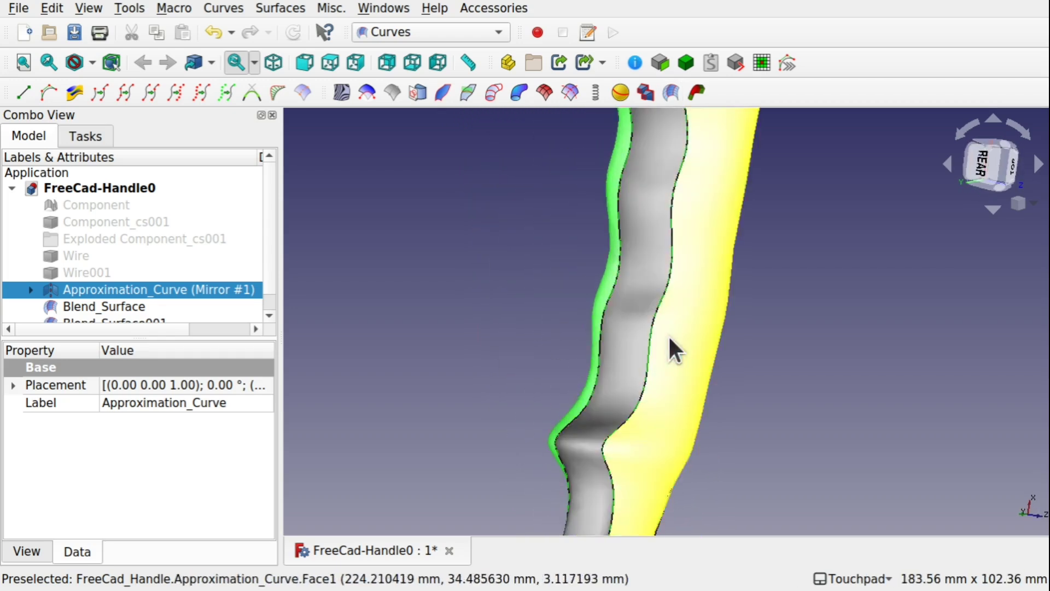
{"action": "left_click_drag", "start_coordinate": [669, 334], "coordinate": [675, 259], "text": "alt"}
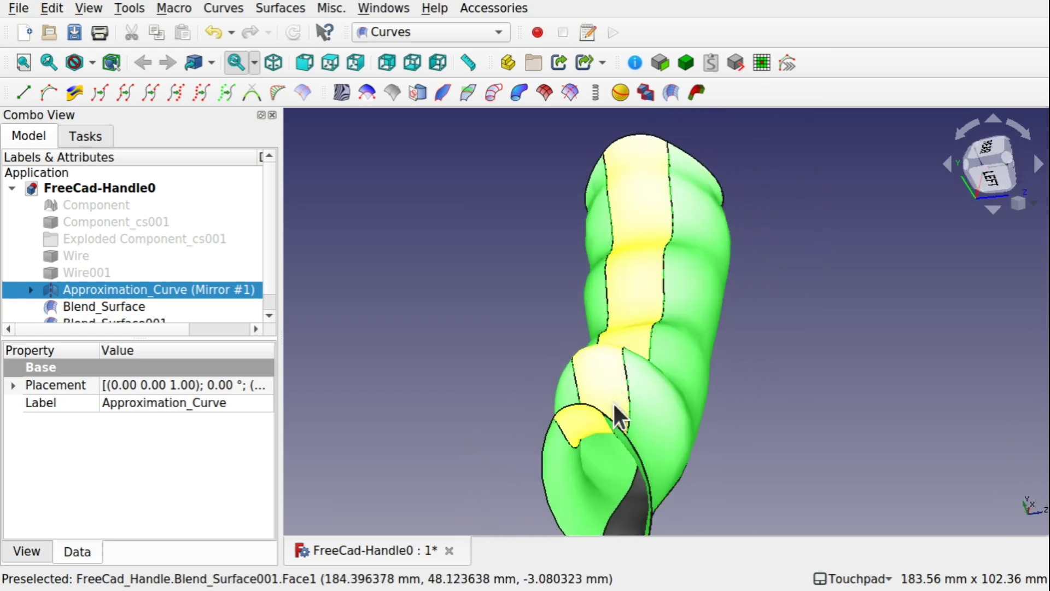
{"action": "left_click_drag", "start_coordinate": [637, 293], "coordinate": [694, 303], "text": "alt"}
{"action": "left_click_drag", "start_coordinate": [616, 343], "coordinate": [636, 320], "text": "alt"}
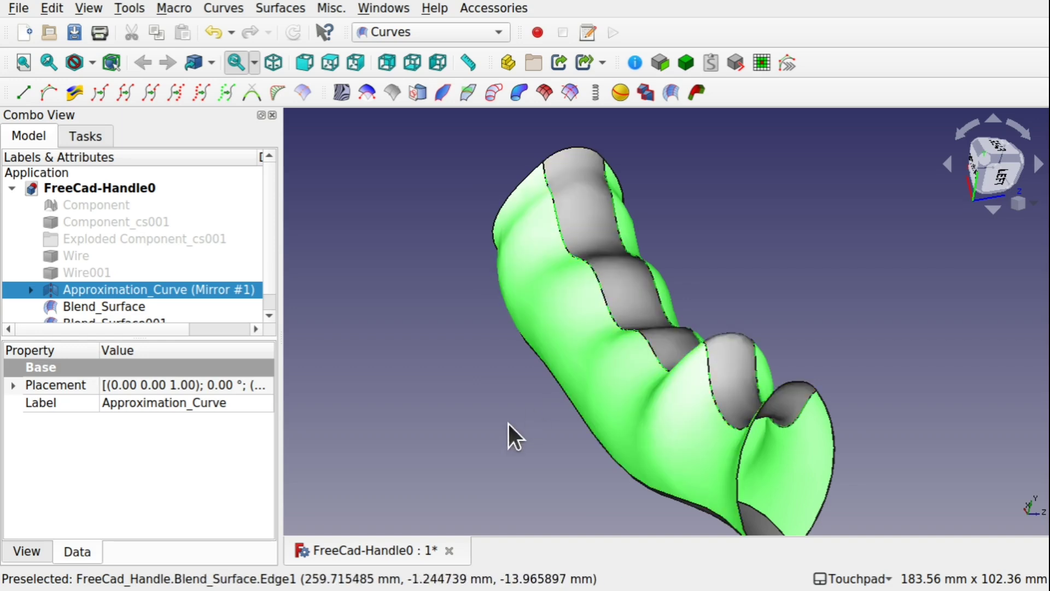
{"action": "scroll", "coordinate": [541, 387], "scroll_direction": "down", "scroll_amount": 2}
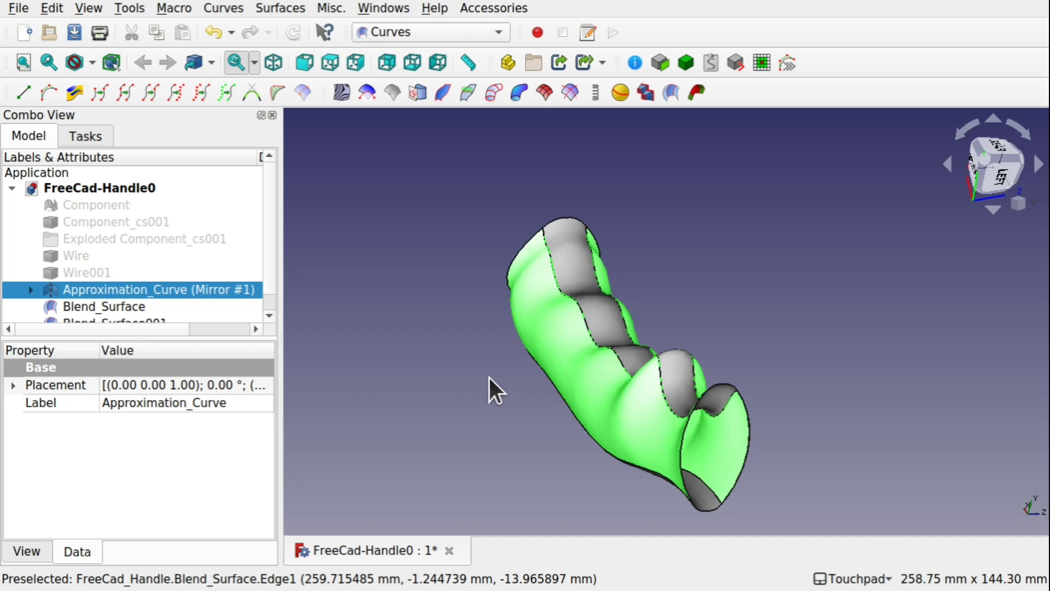
- Transform the mirrored half, moving it closer to the original surface perpendicular to the mirror plane to narrow the gap and both blends
{"action": "double_click", "coordinate": [200, 290]}
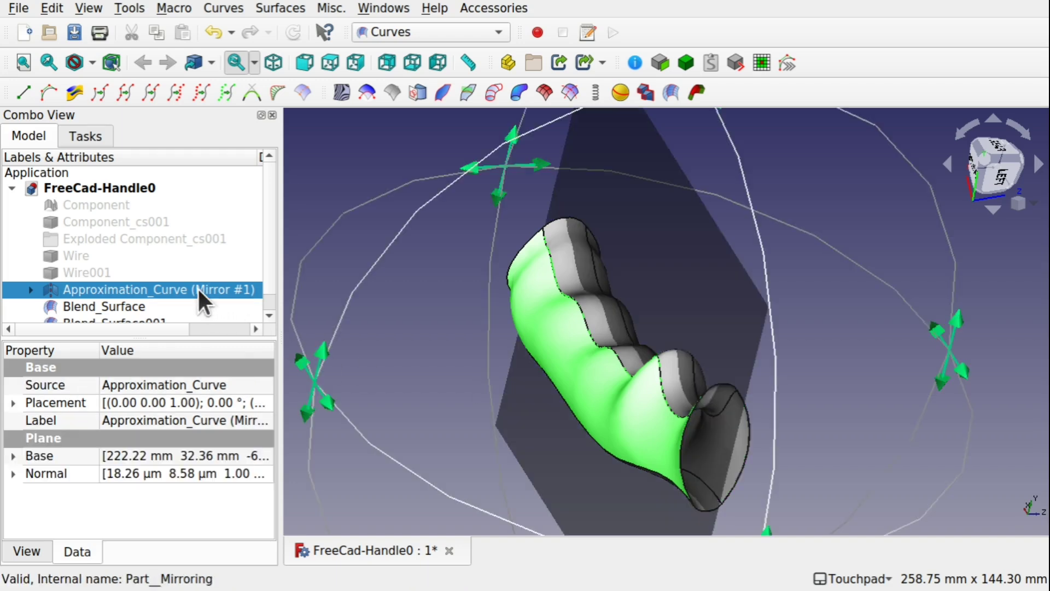
{"action": "scroll", "coordinate": [784, 350], "scroll_direction": "down", "scroll_amount": 1}
{"action": "left_click_drag", "start_coordinate": [784, 351], "coordinate": [672, 413], "text": "alt"}
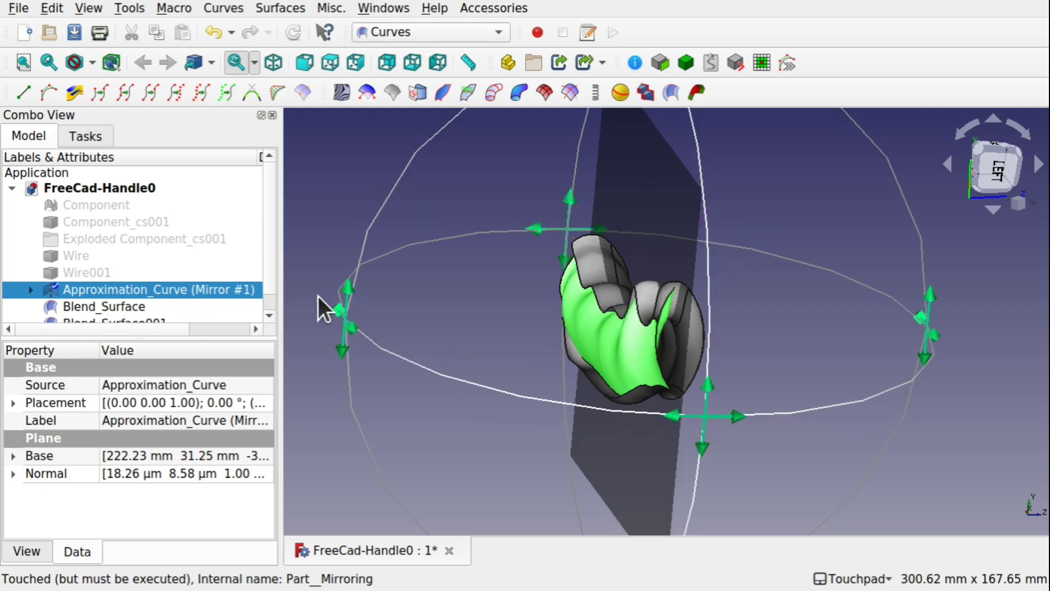
{"action": "key", "text": "Escape"}
{"action": "left_click", "coordinate": [440, 295]}
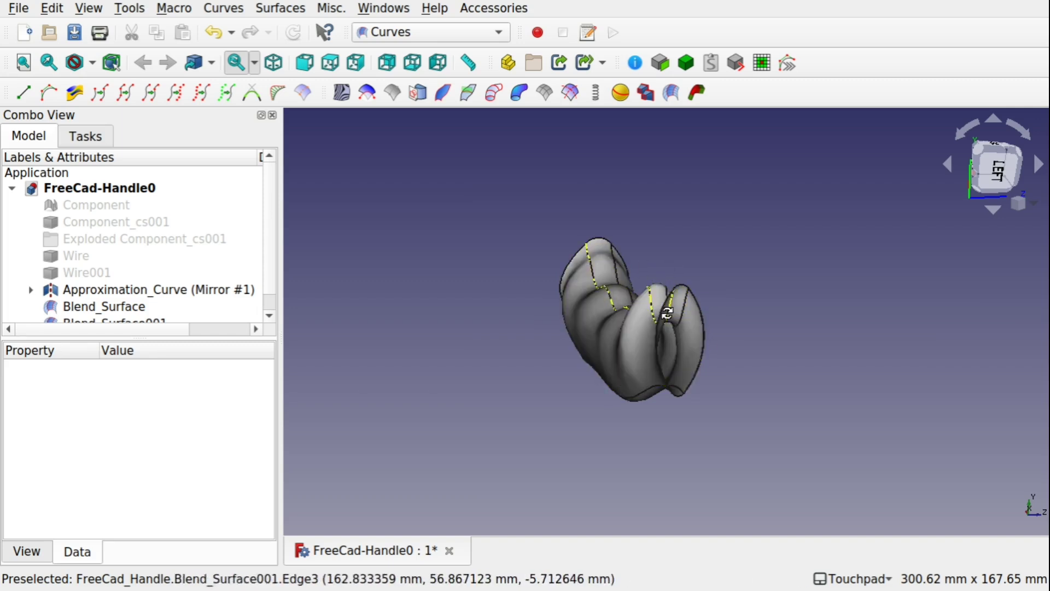
- Save the document and switch to the Part workbench
{"action": "left_click_drag", "start_coordinate": [666, 309], "coordinate": [633, 350], "text": "alt"}
{"action": "left_click_drag", "start_coordinate": [684, 267], "coordinate": [517, 347], "text": "alt"}
{"action": "key", "text": "ctrl+s"}
{"action": "left_click_drag", "start_coordinate": [839, 305], "coordinate": [511, 334], "text": "alt"}
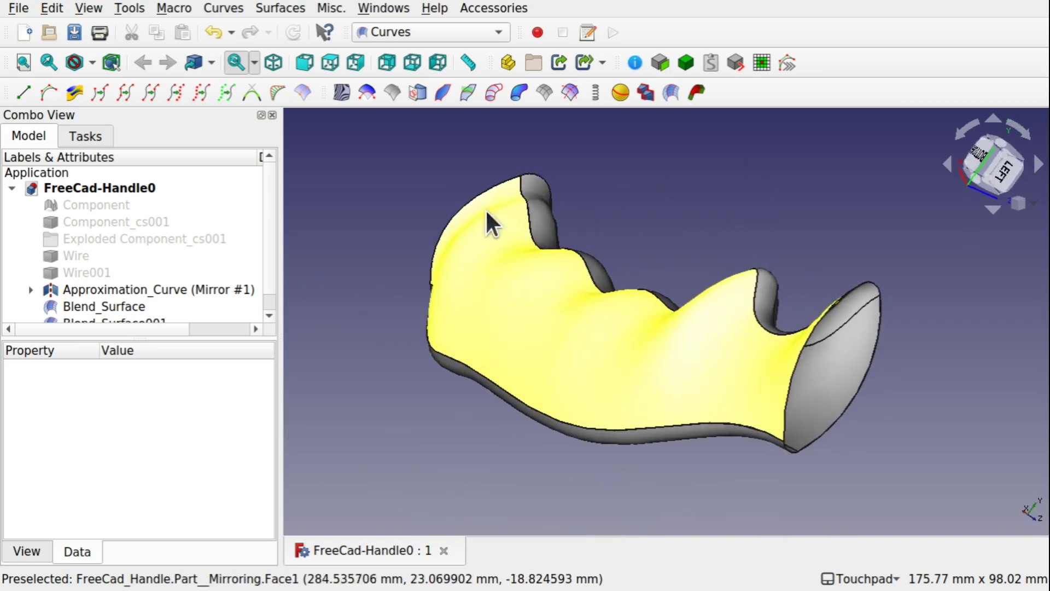
{"action": "left_click_drag", "start_coordinate": [489, 219], "coordinate": [687, 352], "text": "alt"}
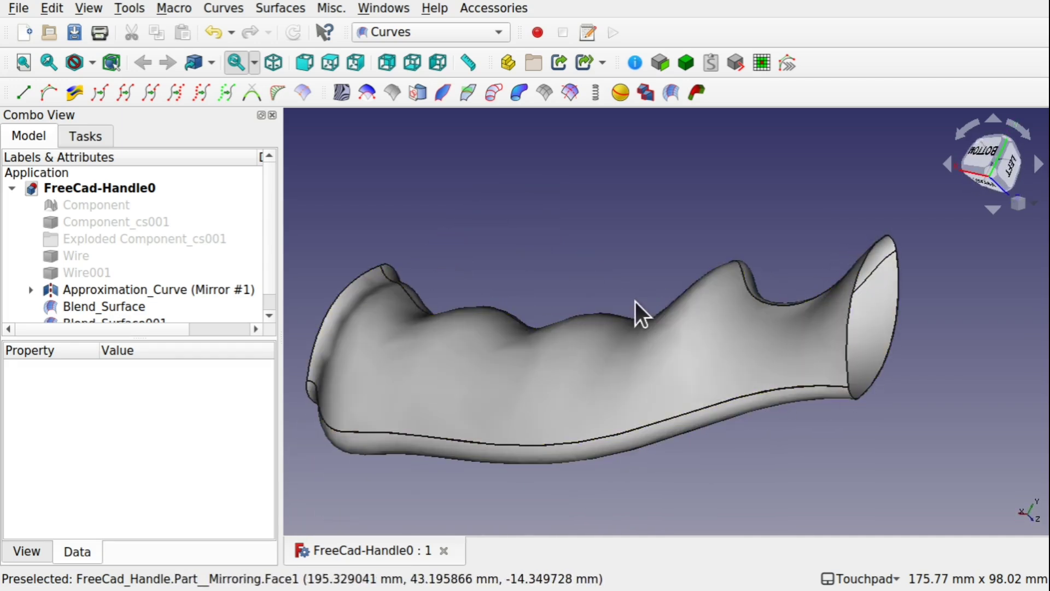
{"action": "left_click_drag", "start_coordinate": [636, 208], "coordinate": [610, 225], "text": "alt"}
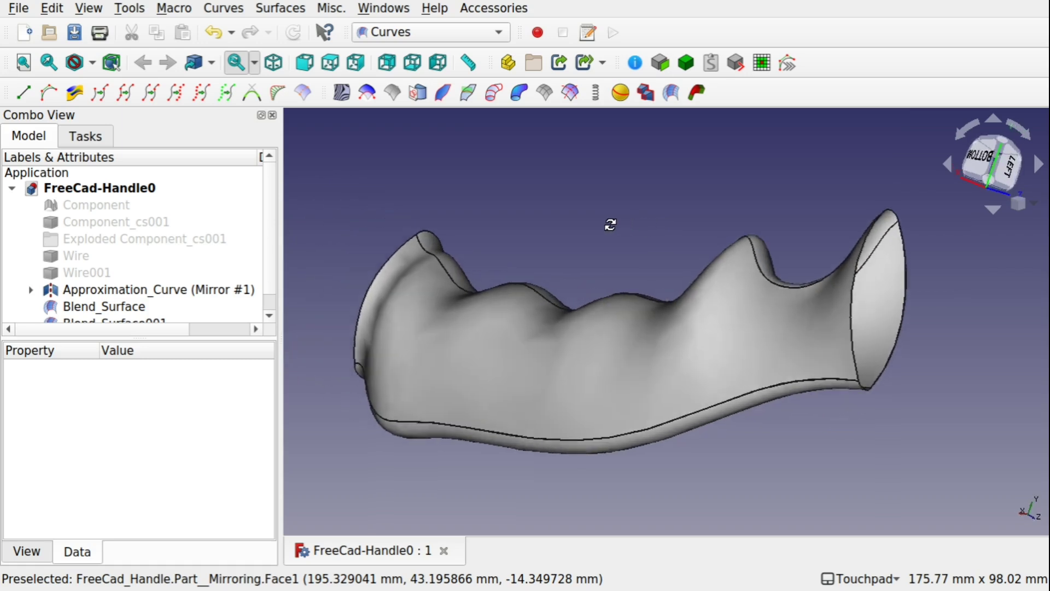
{"action": "left_click", "coordinate": [428, 32]}
{"action": "left_click", "coordinate": [417, 335]}
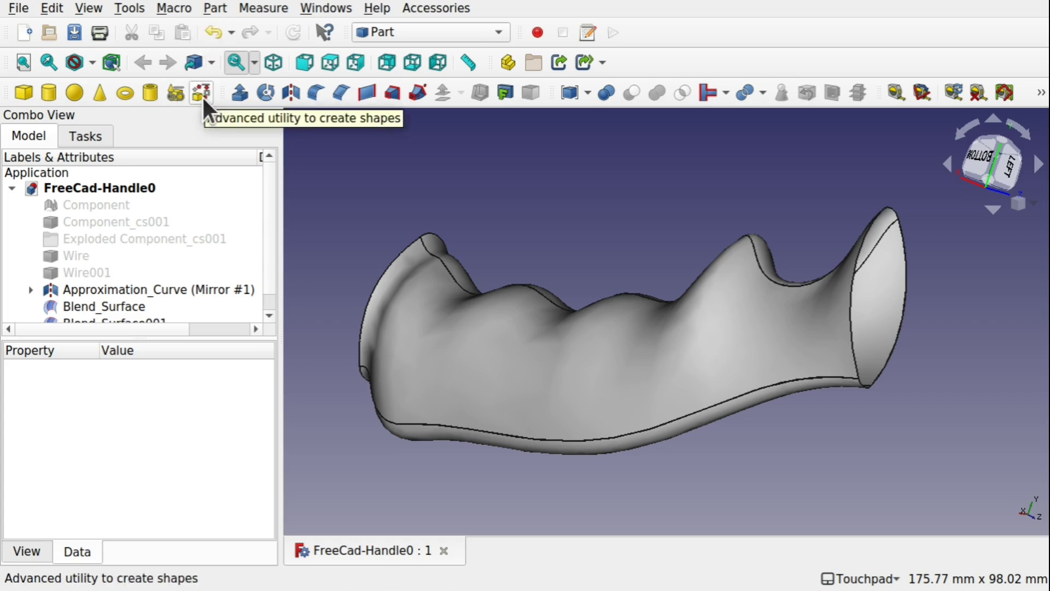
{"action": "left_click", "coordinate": [215, 7]}
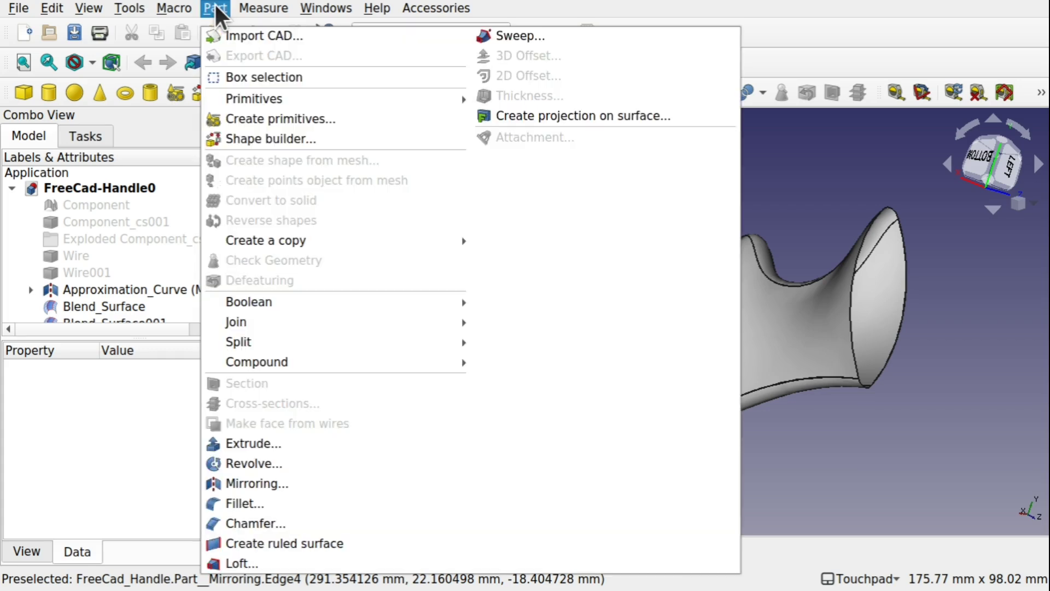
{"action": "left_click", "coordinate": [288, 140]}
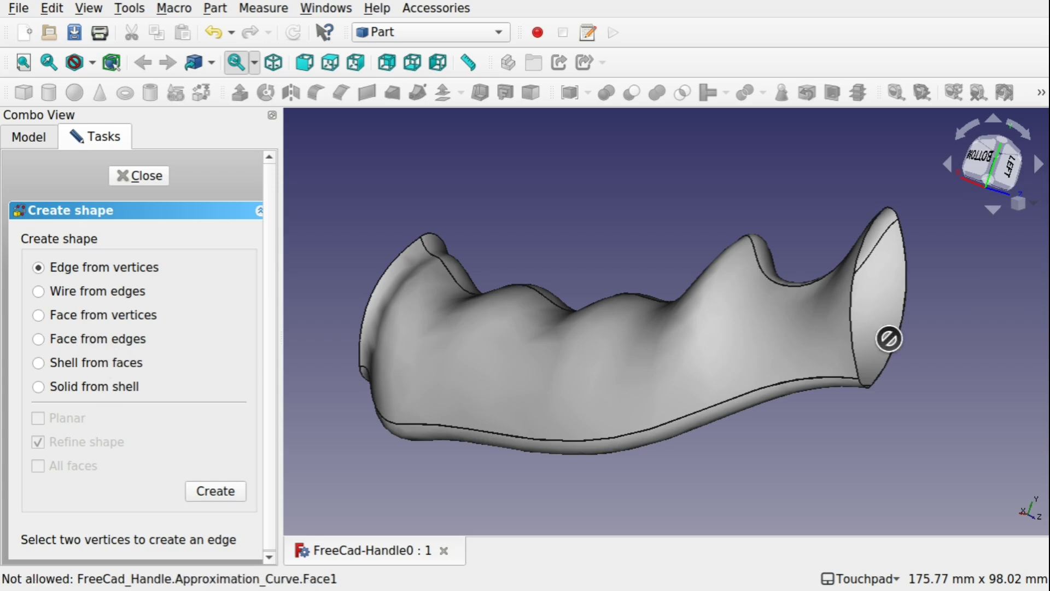
{"action": "left_click_drag", "start_coordinate": [889, 340], "coordinate": [690, 385], "text": "alt"}
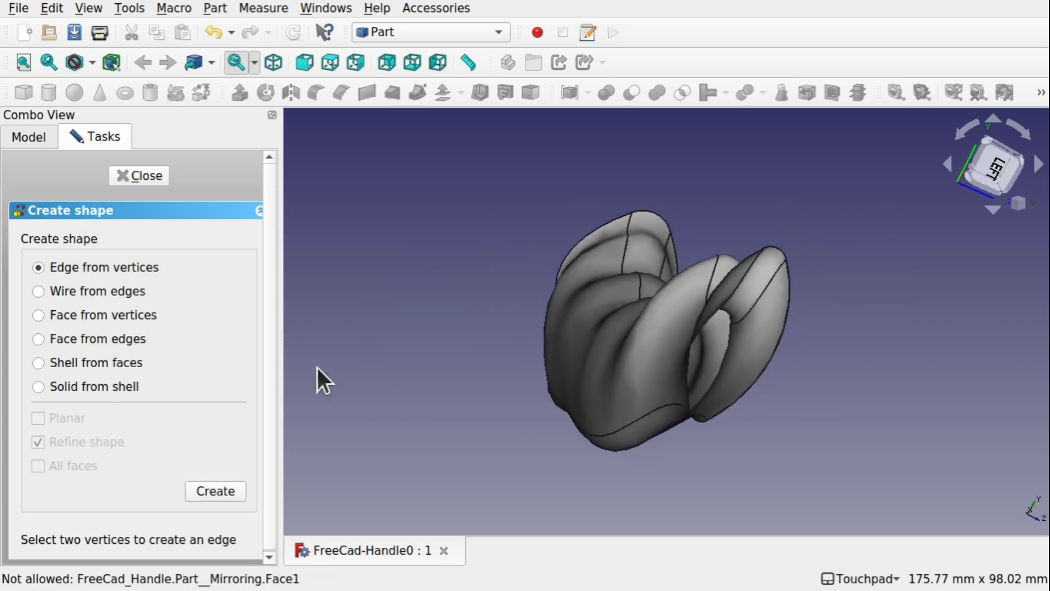
{"action": "left_click", "coordinate": [38, 339]}
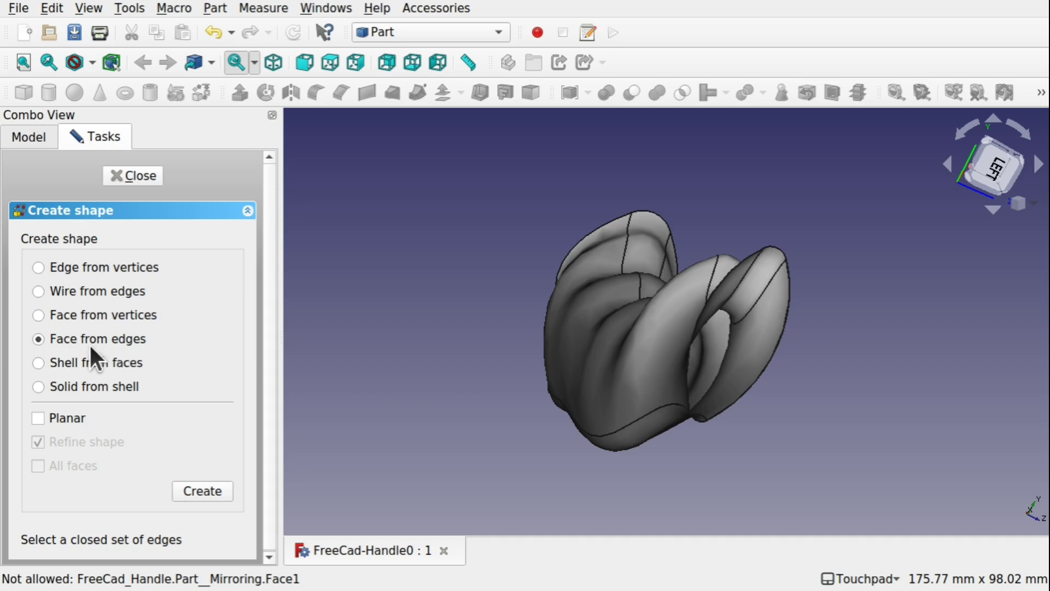
{"action": "left_click", "coordinate": [690, 349]}
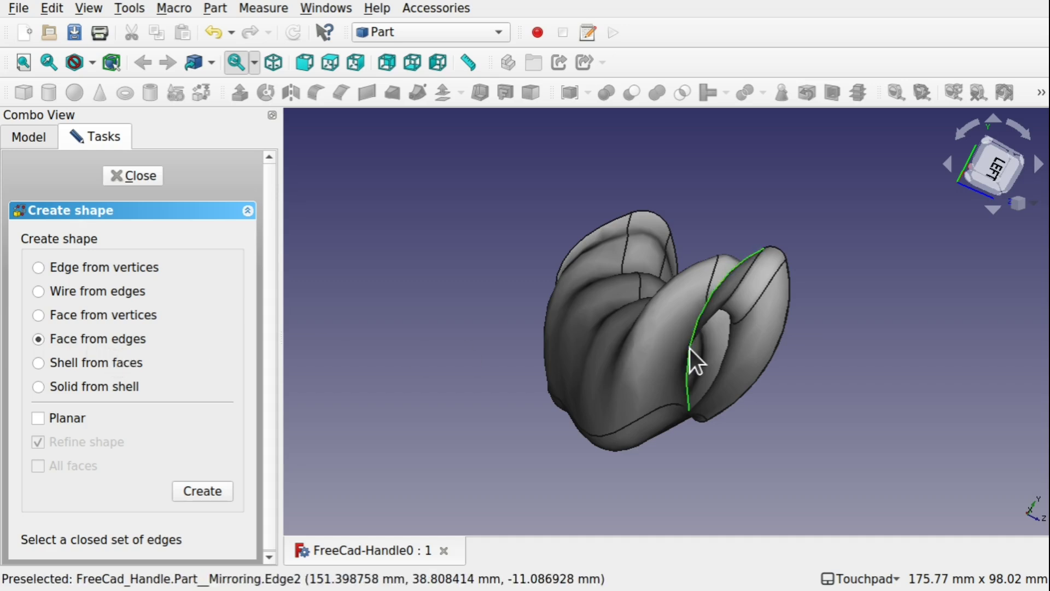
{"action": "left_click", "coordinate": [779, 251]}
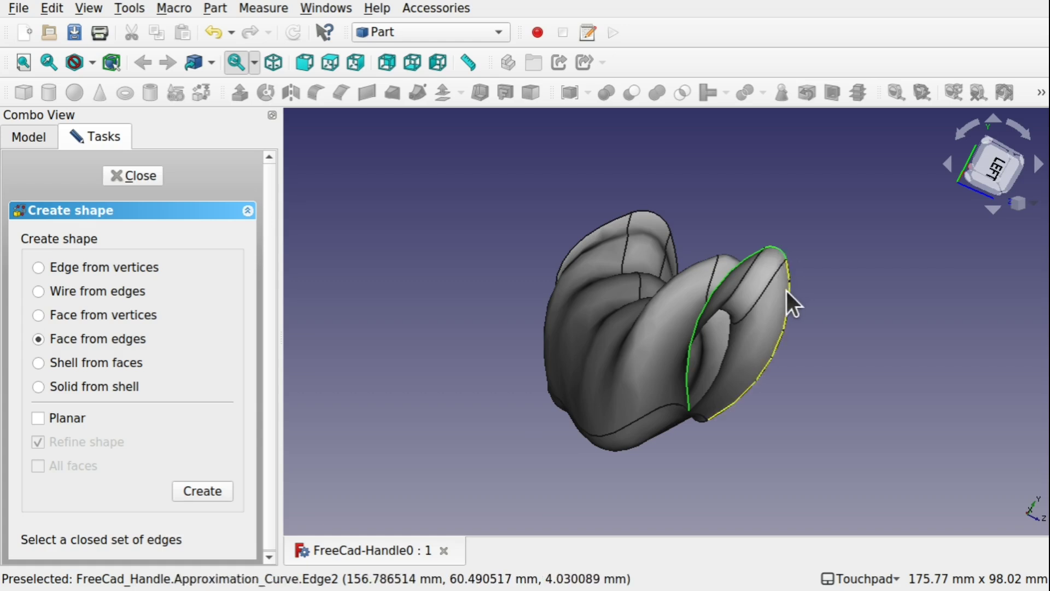
{"action": "left_click", "coordinate": [787, 291]}
{"action": "left_click", "coordinate": [698, 420]}
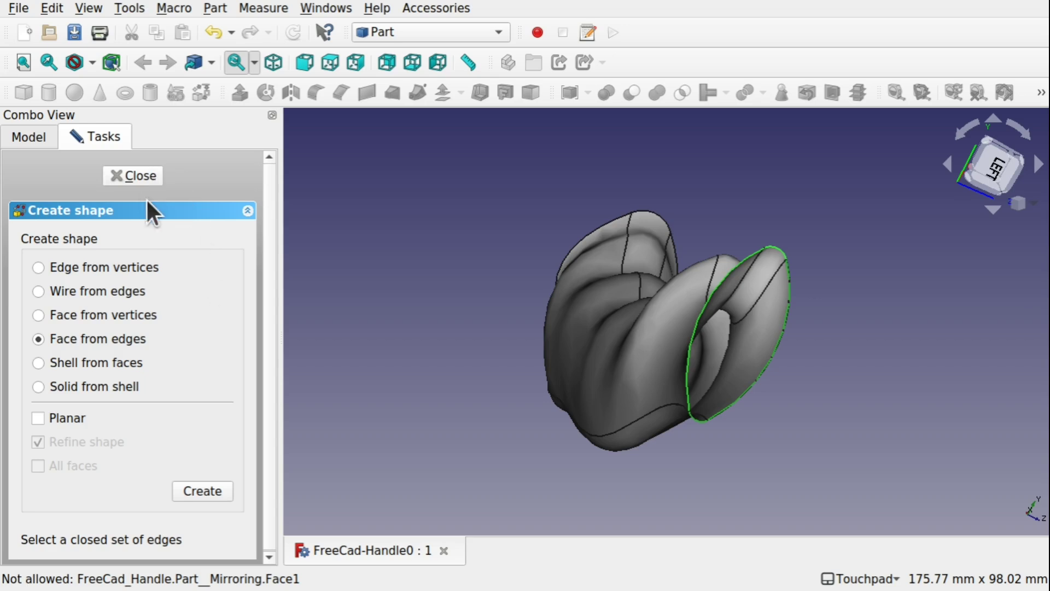
{"action": "left_click", "coordinate": [139, 175]}
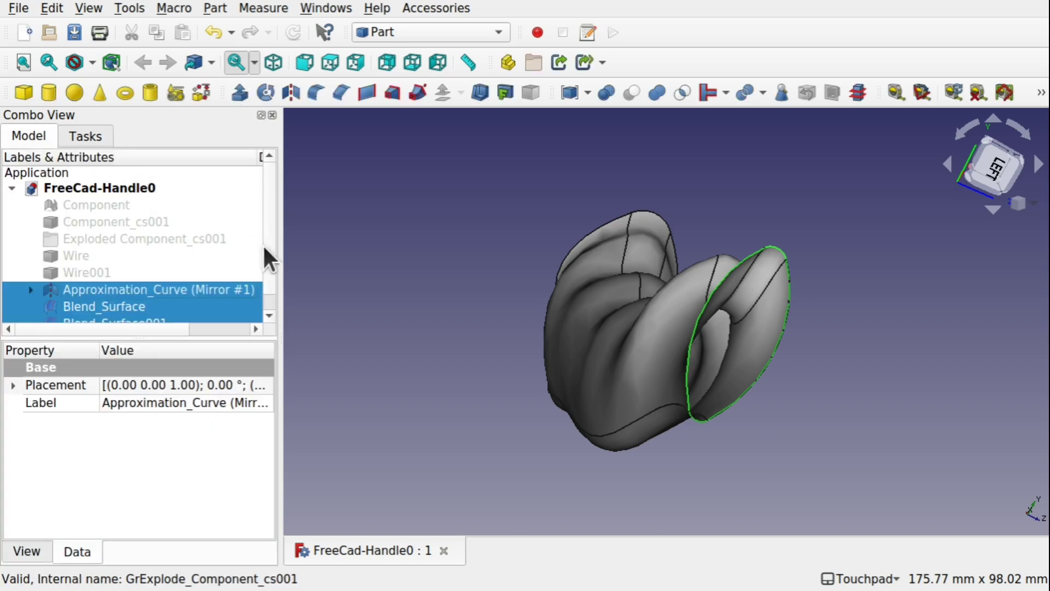
- Hide the Freehand_BSpline and Freehand_BSpline001 curves nested under Ruled_Surface in the mirrored half's history
{"action": "scroll", "coordinate": [272, 264], "scroll_direction": "down", "scroll_amount": 1}
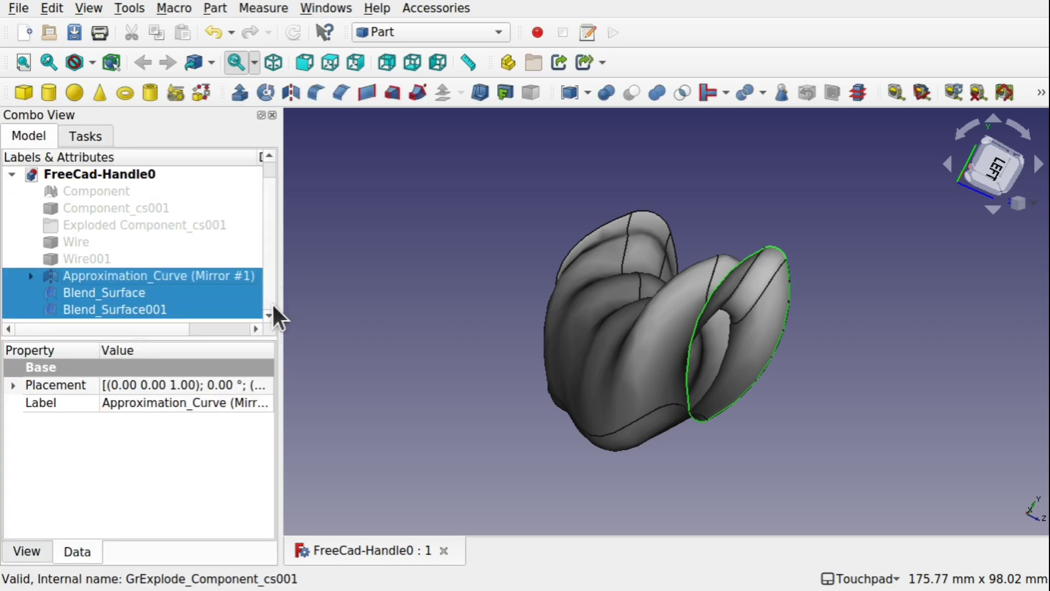
{"action": "left_click", "coordinate": [123, 308]}
{"action": "left_click", "coordinate": [31, 276]}
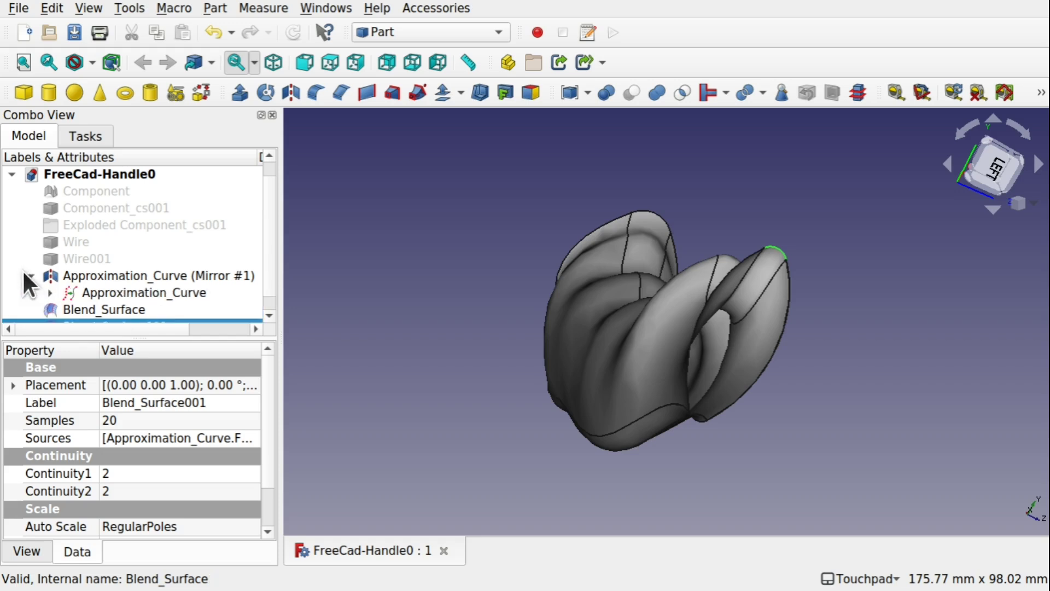
{"action": "left_click", "coordinate": [50, 292]}
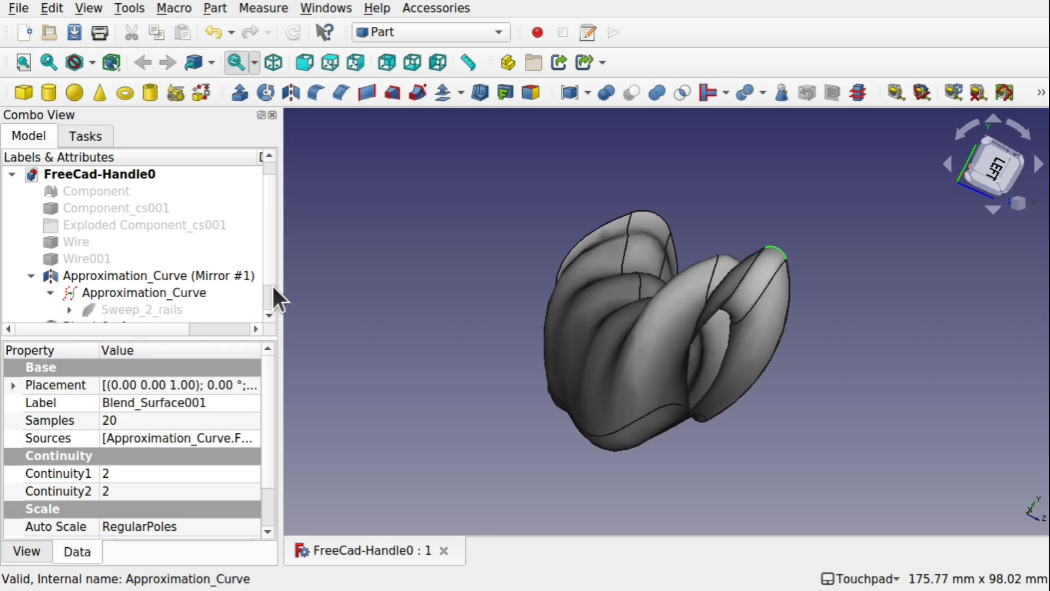
{"action": "scroll", "coordinate": [268, 270], "scroll_direction": "down", "scroll_amount": 2}
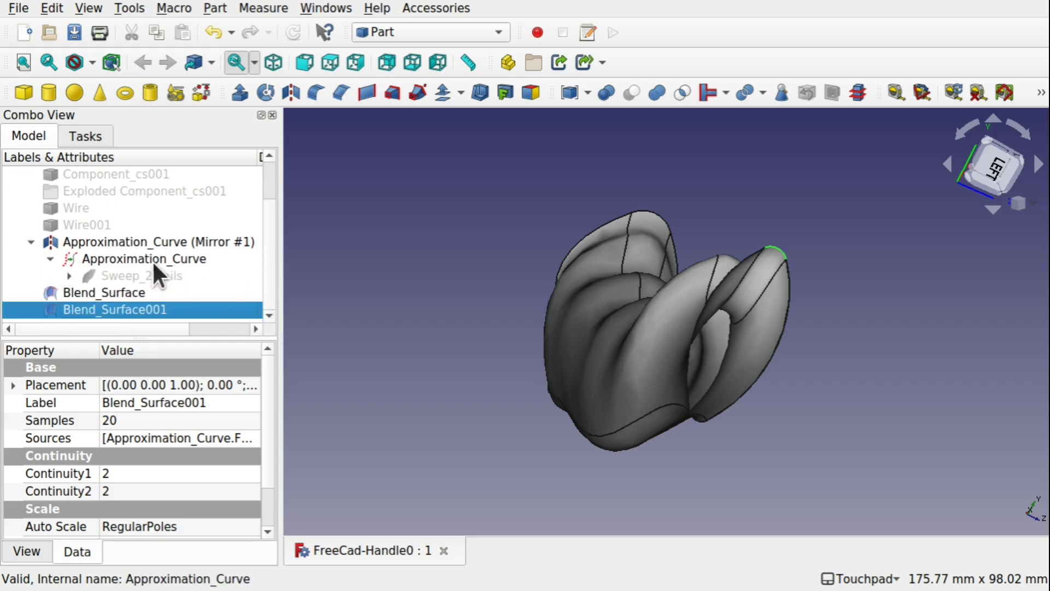
{"action": "left_click", "coordinate": [70, 276]}
{"action": "scroll", "coordinate": [269, 248], "scroll_direction": "down", "scroll_amount": 1}
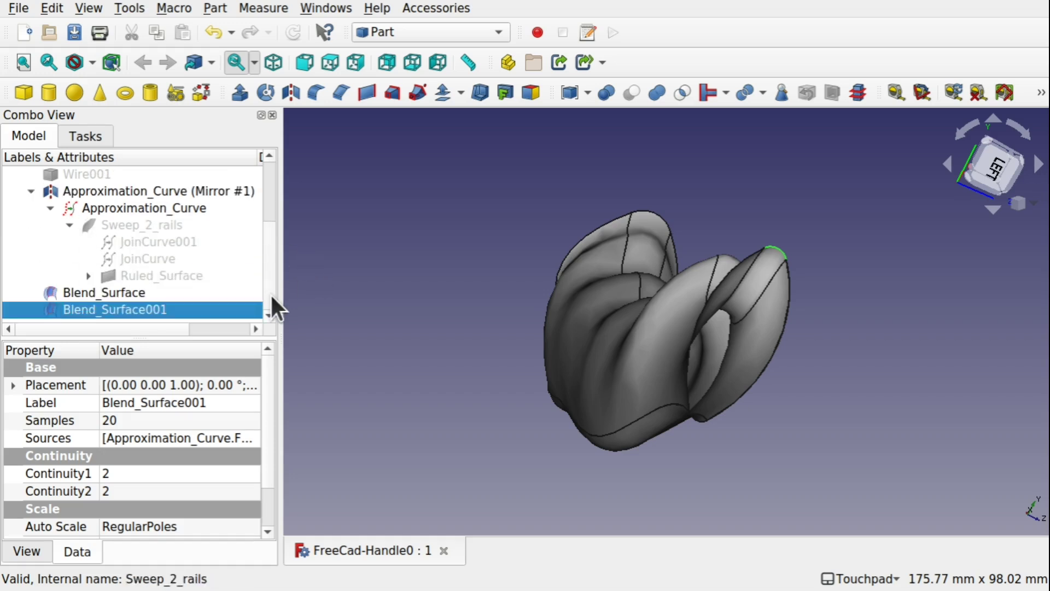
{"action": "left_click", "coordinate": [88, 276]}
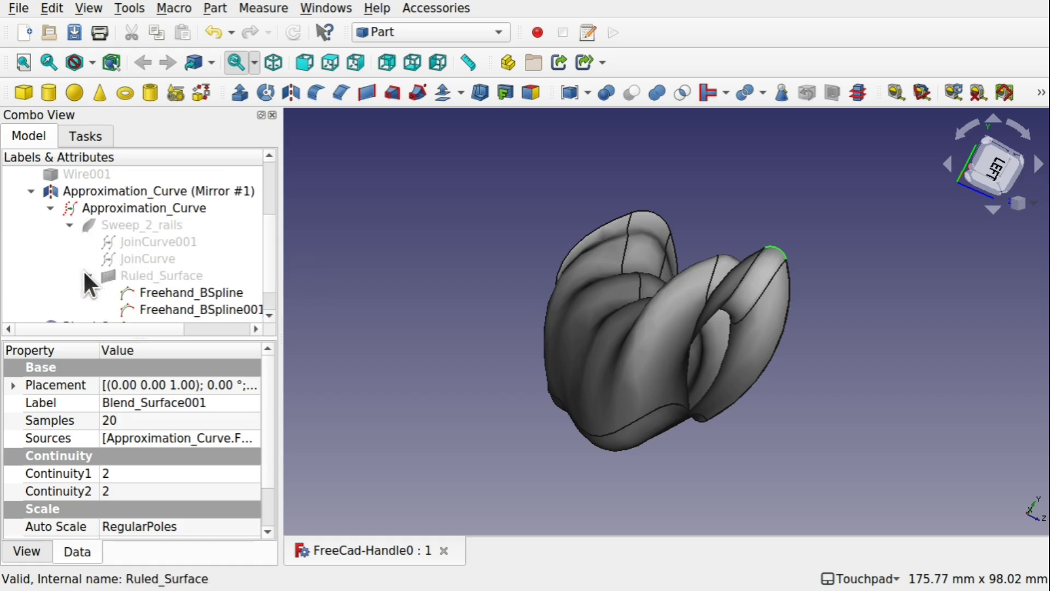
{"action": "left_click", "coordinate": [209, 294]}
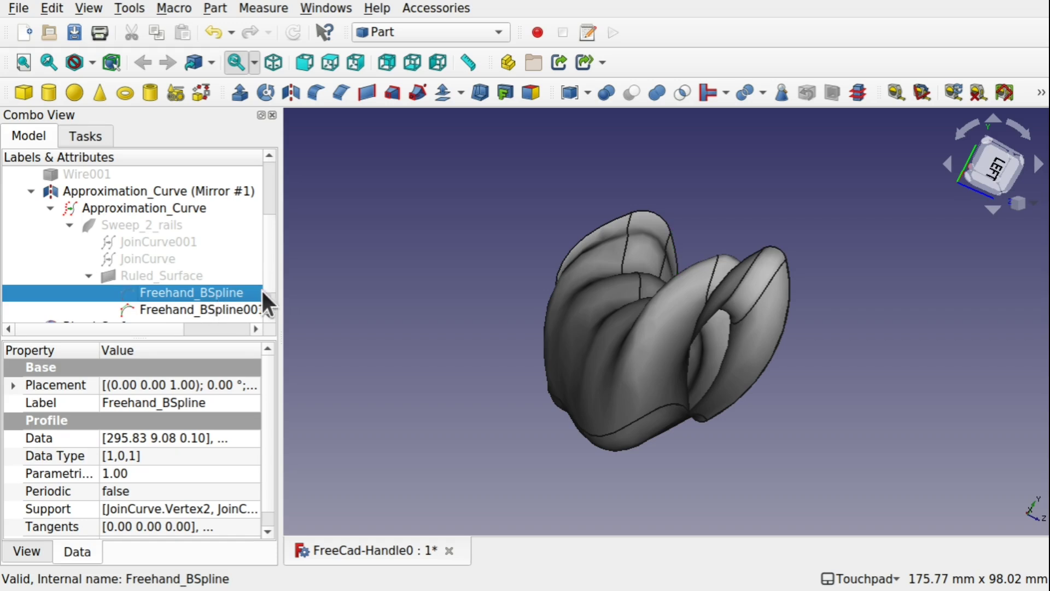
{"action": "left_click", "coordinate": [218, 304]}
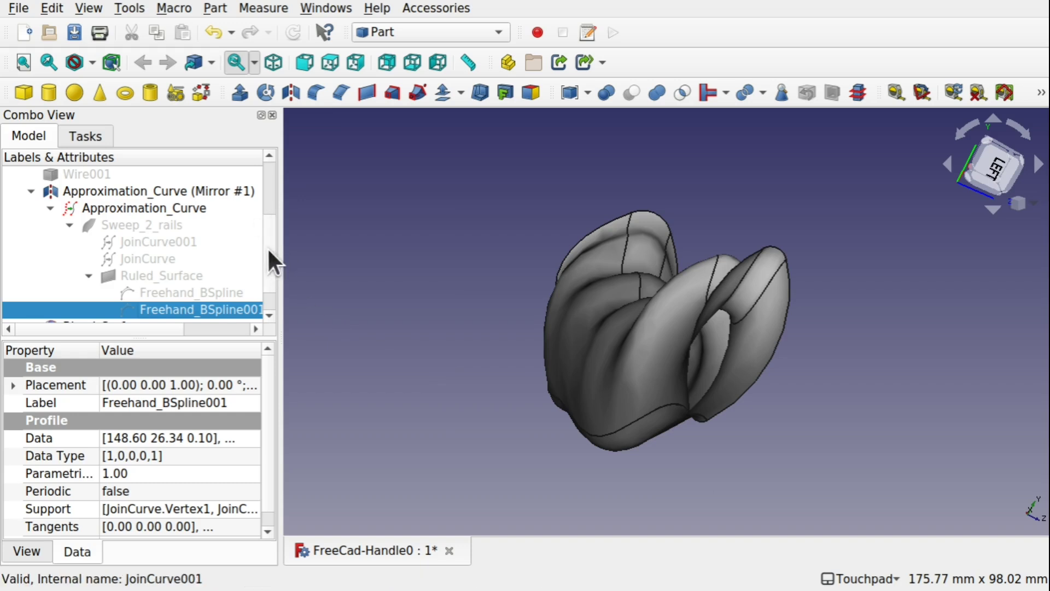
- Create a face from the four boundary edges of the handle's open flared end, using the Face from edges shape type
{"action": "left_click", "coordinate": [201, 93]}
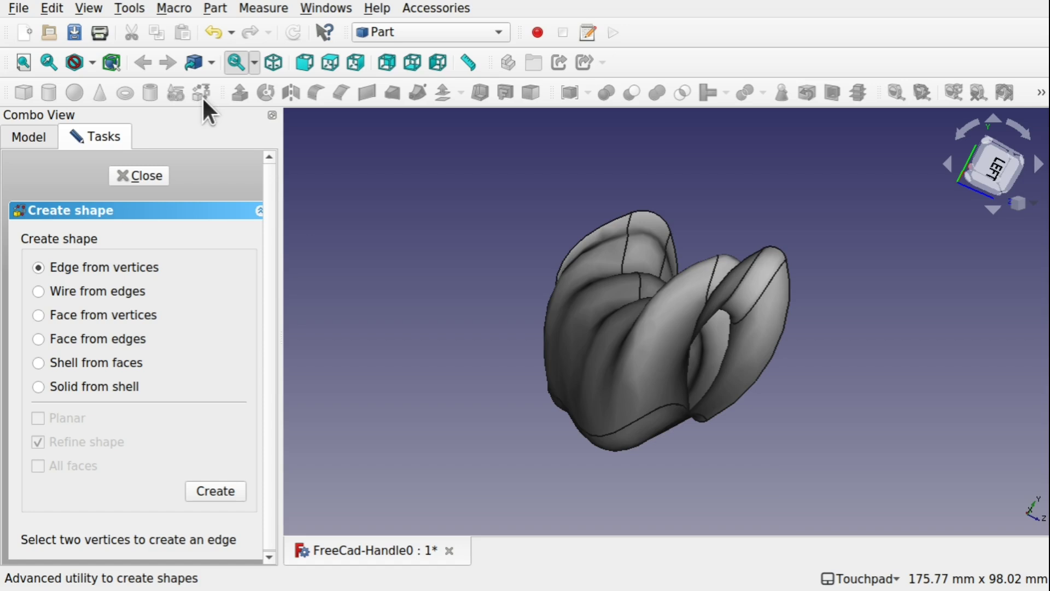
{"action": "left_click", "coordinate": [38, 339]}
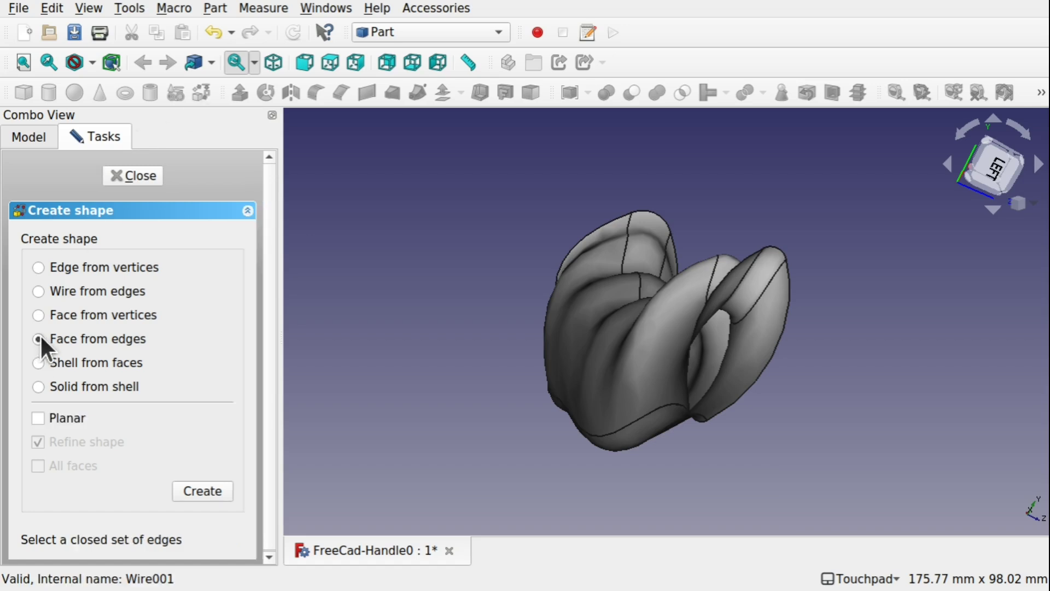
{"action": "left_click", "coordinate": [766, 369]}
{"action": "left_click", "coordinate": [783, 257]}
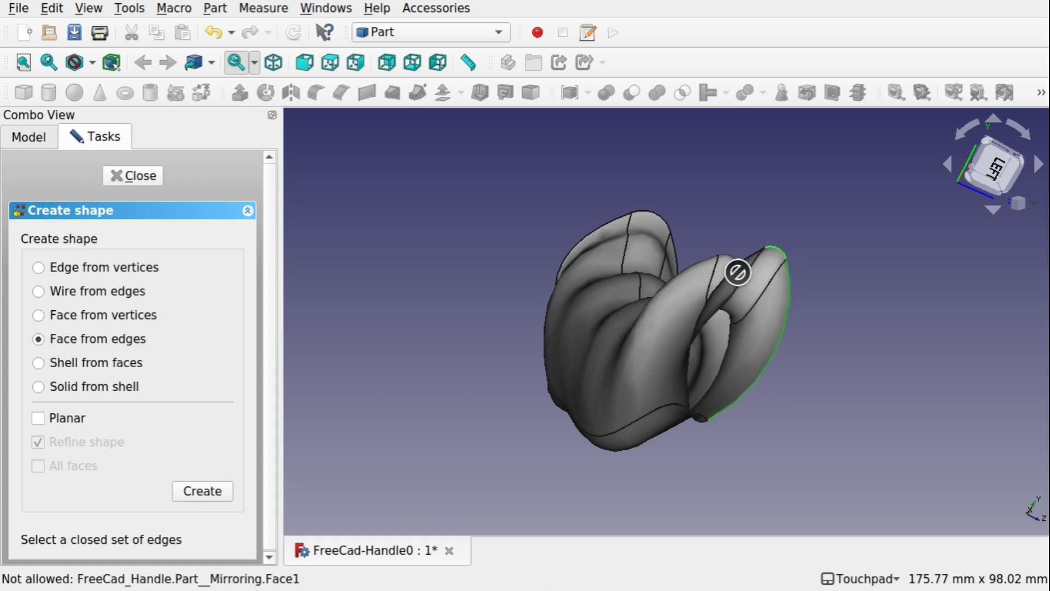
{"action": "left_click", "coordinate": [734, 264]}
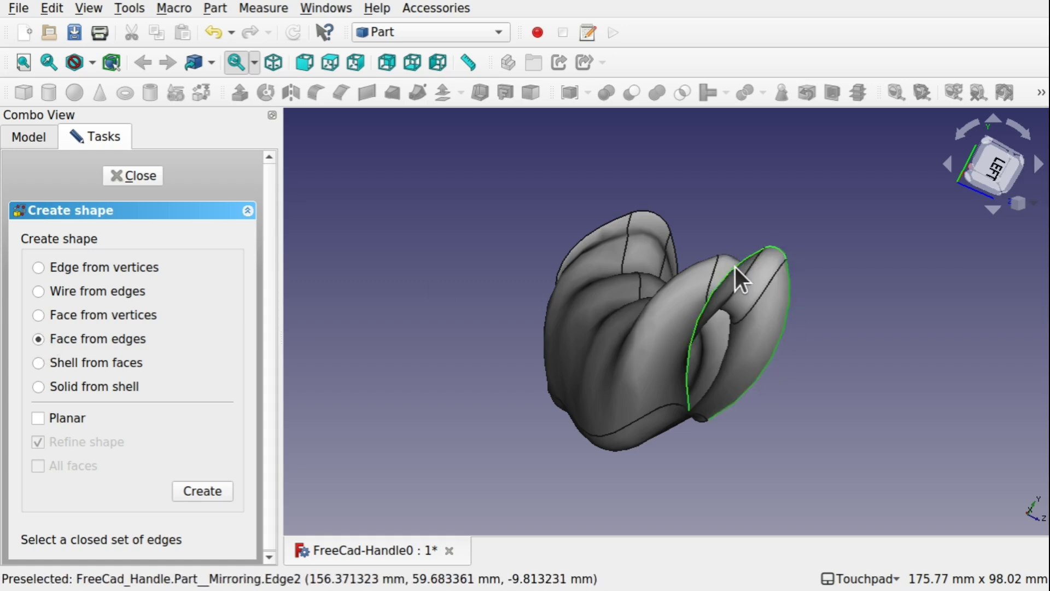
{"action": "left_click", "coordinate": [693, 419]}
{"action": "left_click", "coordinate": [201, 490]}
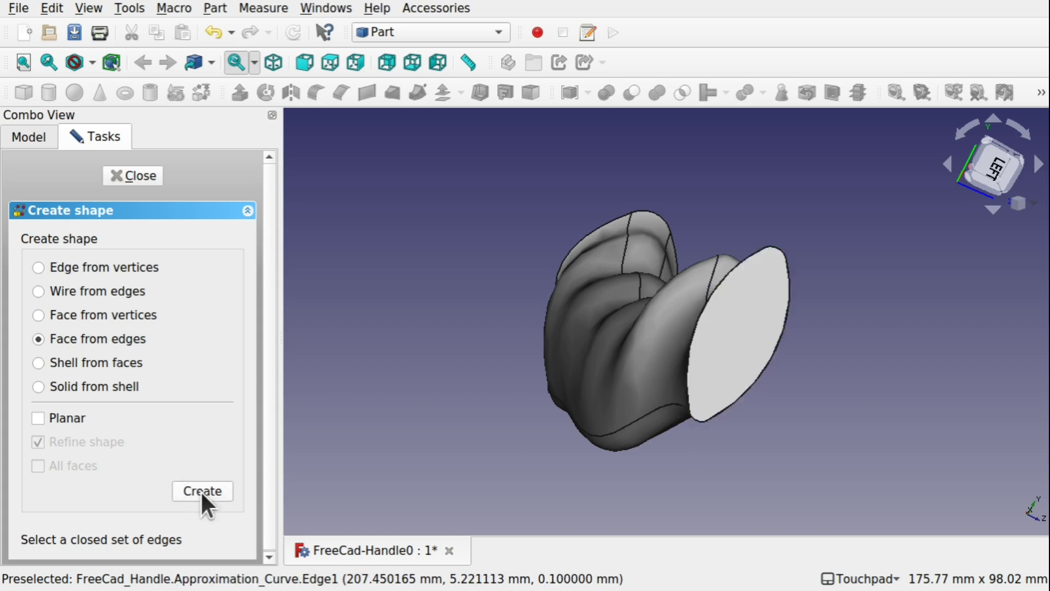
- Create a face from the four boundary edges closing the handle's opposite open end, and finish creating shapes
{"action": "middle_click_drag", "start_coordinate": [668, 354], "coordinate": [926, 362]}
{"action": "middle_click_drag", "start_coordinate": [375, 410], "coordinate": [490, 341]}
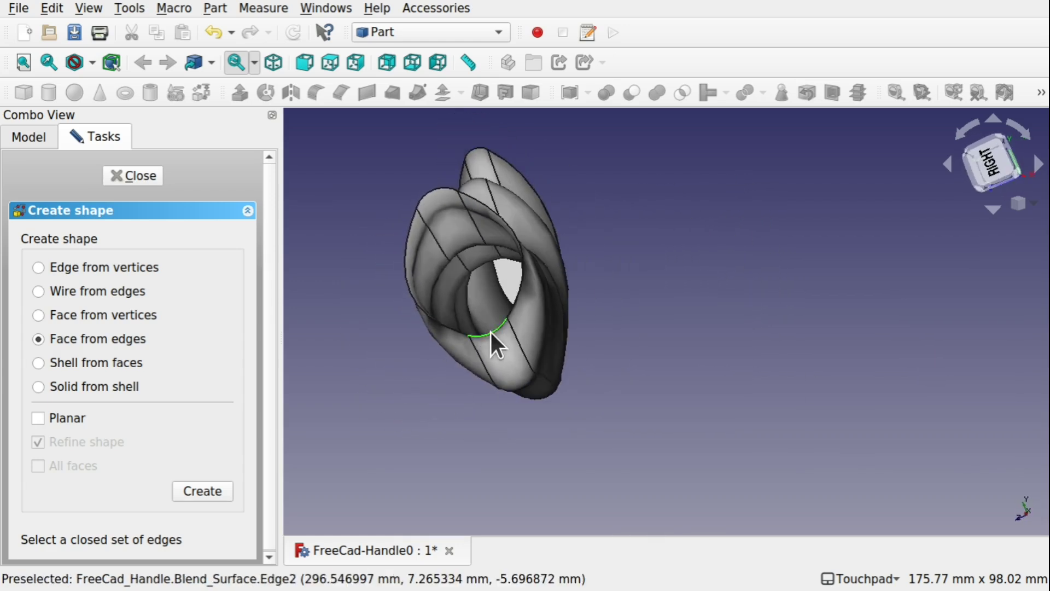
{"action": "left_click", "coordinate": [520, 294]}
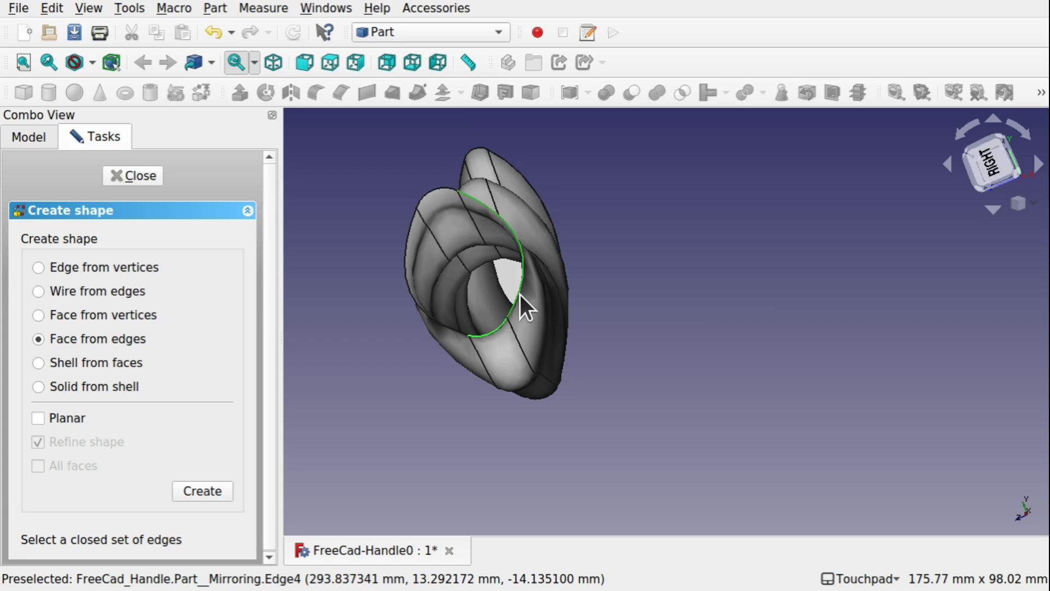
{"action": "left_click", "coordinate": [436, 188]}
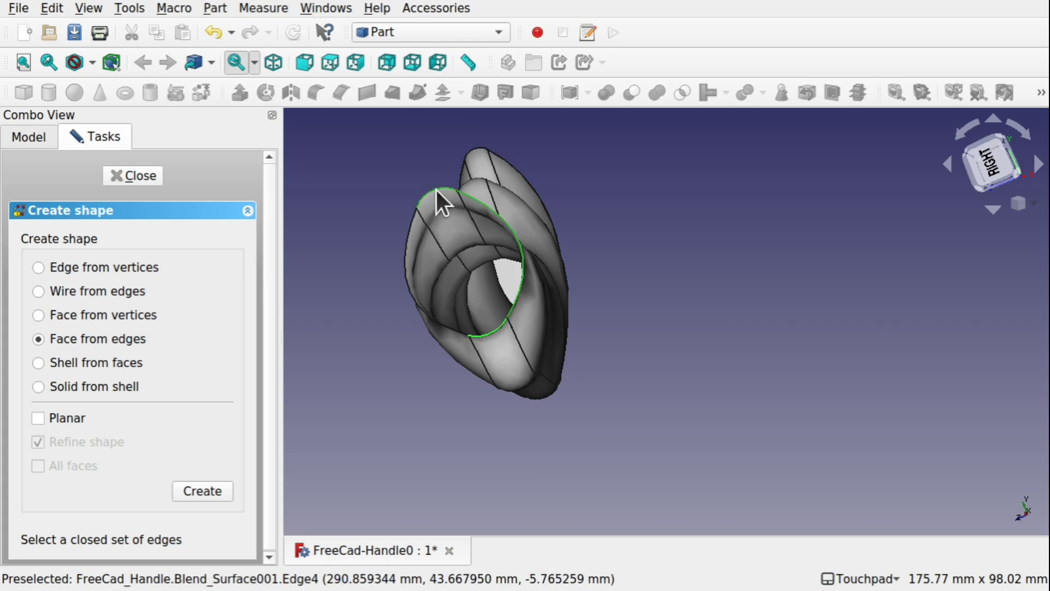
{"action": "left_click", "coordinate": [407, 233]}
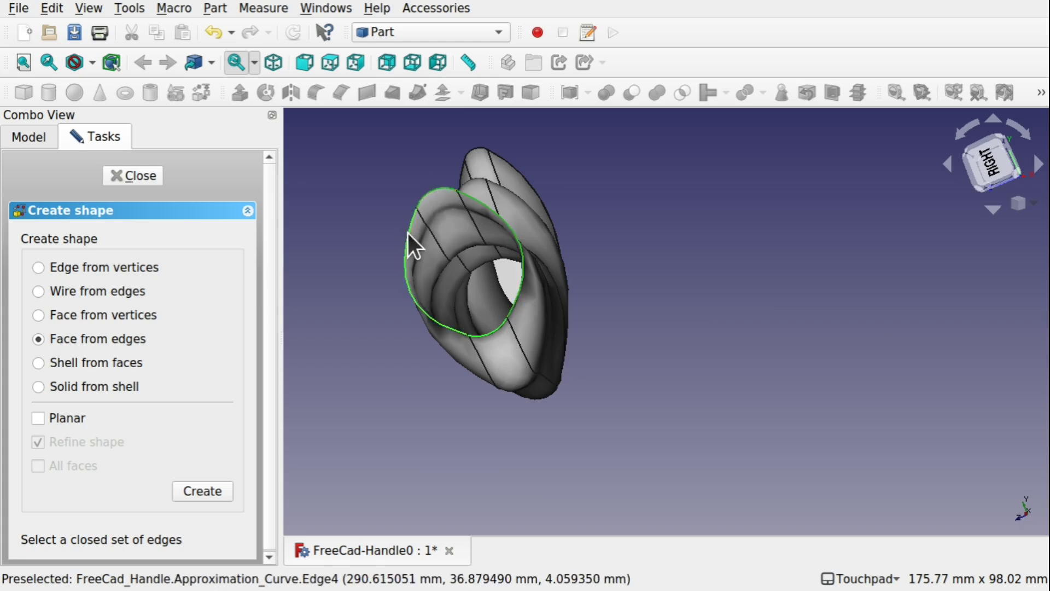
{"action": "left_click", "coordinate": [203, 490]}
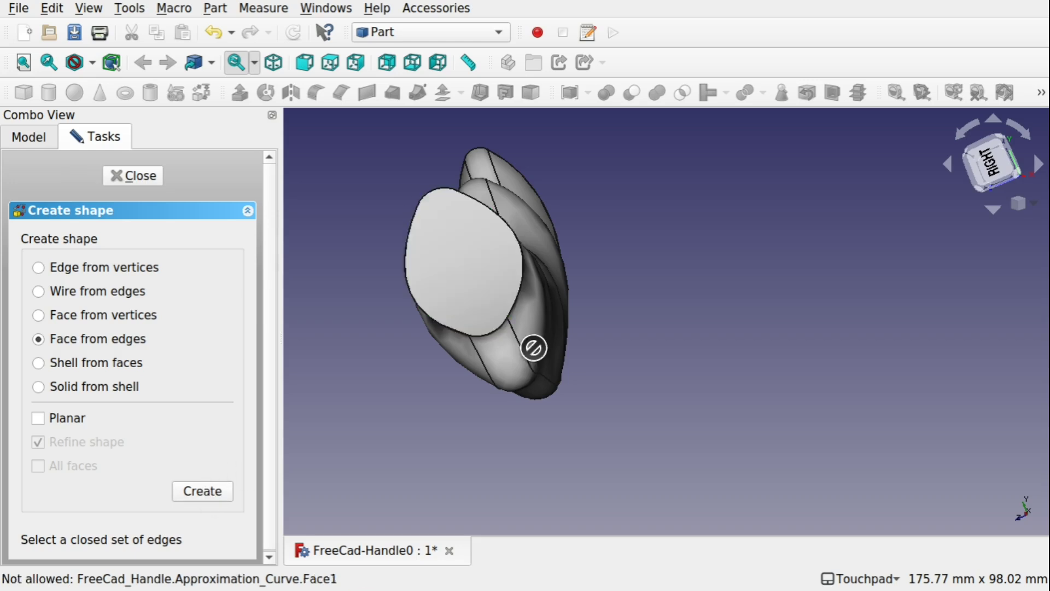
{"action": "left_click_drag", "start_coordinate": [534, 347], "coordinate": [466, 307], "text": "alt"}
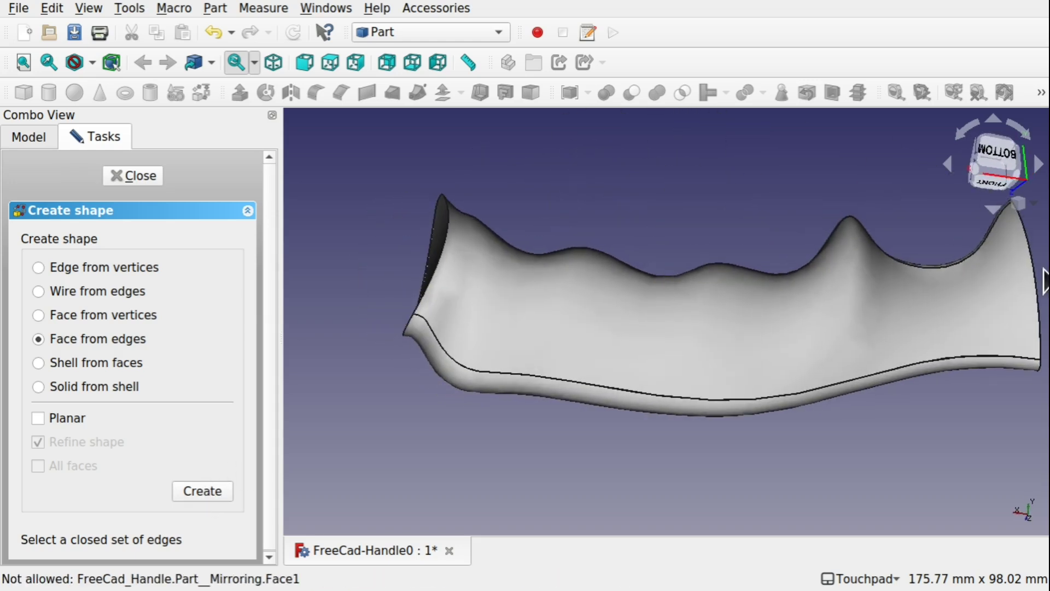
{"action": "scroll", "coordinate": [784, 351], "scroll_direction": "down", "scroll_amount": 2}
{"action": "left_click_drag", "start_coordinate": [783, 351], "coordinate": [902, 369], "text": "alt"}
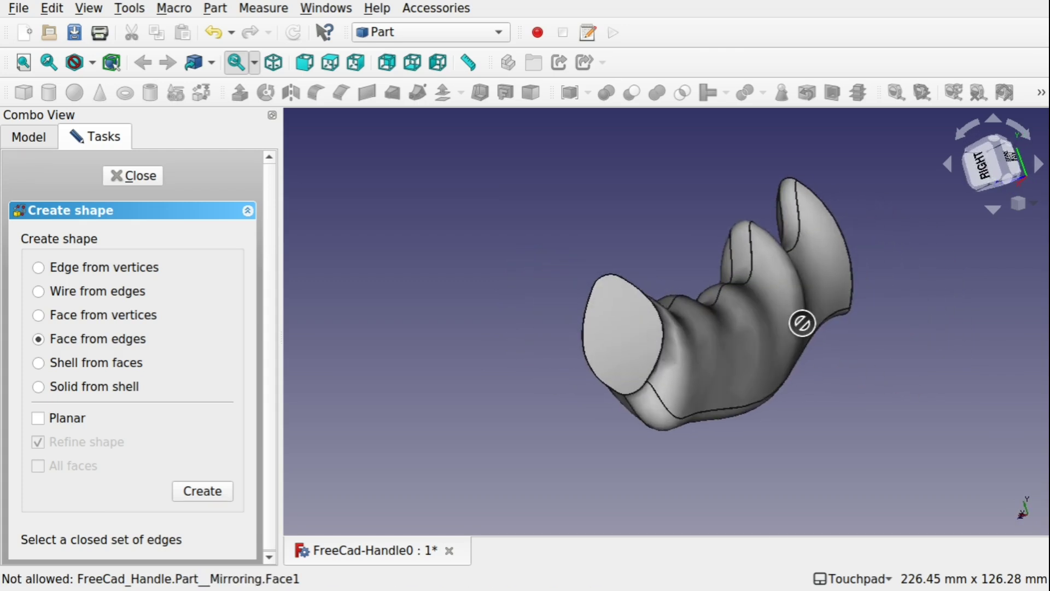
{"action": "left_click_drag", "start_coordinate": [781, 321], "coordinate": [724, 318], "text": "alt"}
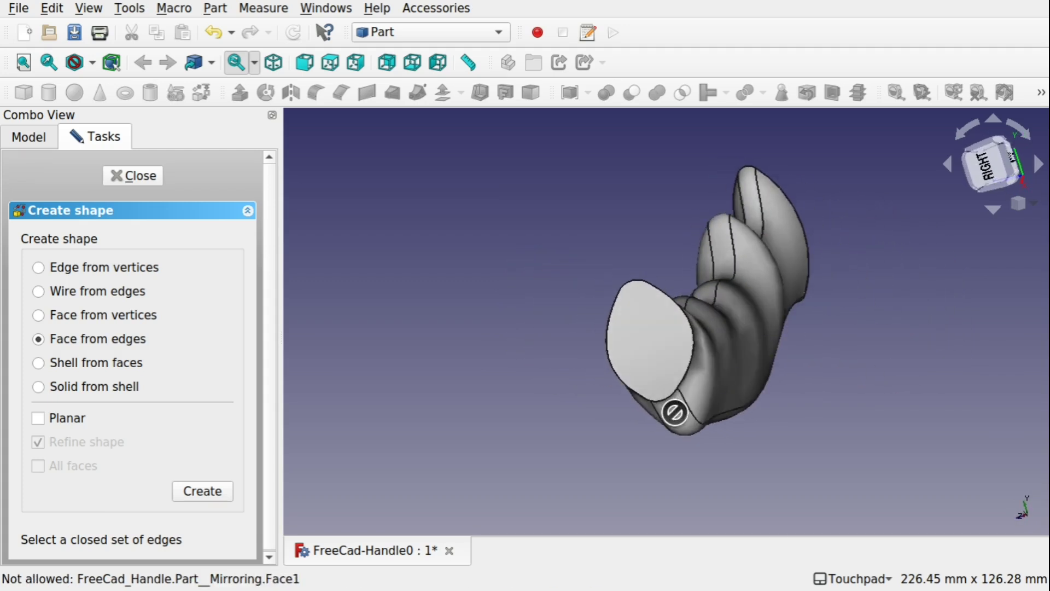
{"action": "left_click_drag", "start_coordinate": [701, 367], "coordinate": [524, 322], "text": "alt"}
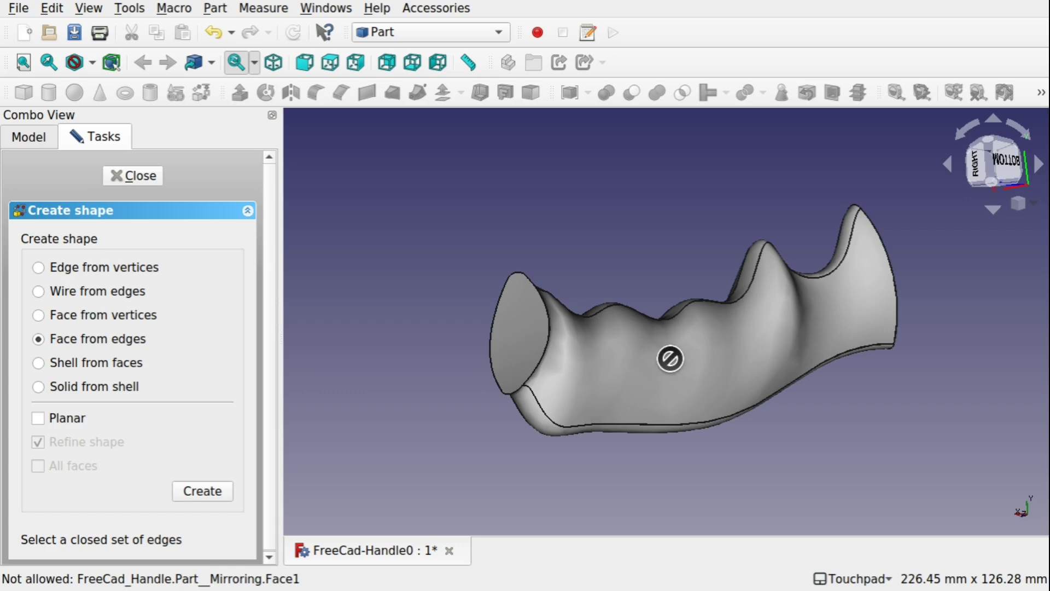
{"action": "left_click", "coordinate": [133, 176]}
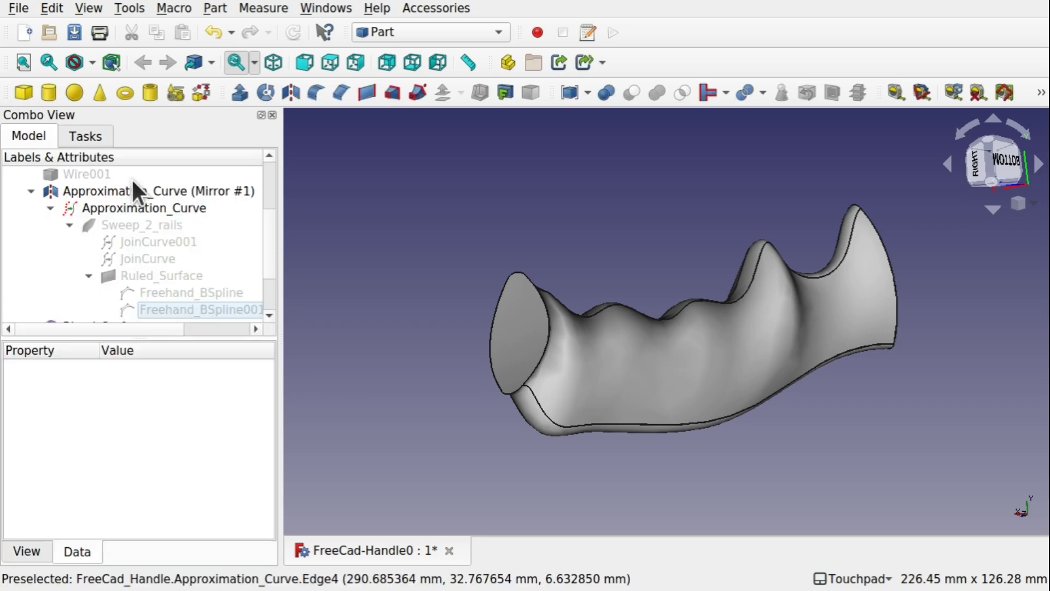
- Switch to the Curves workbench and make a parametric solid from the two end faces, both handle halves and both blend surfaces
{"action": "left_click", "coordinate": [444, 32]}
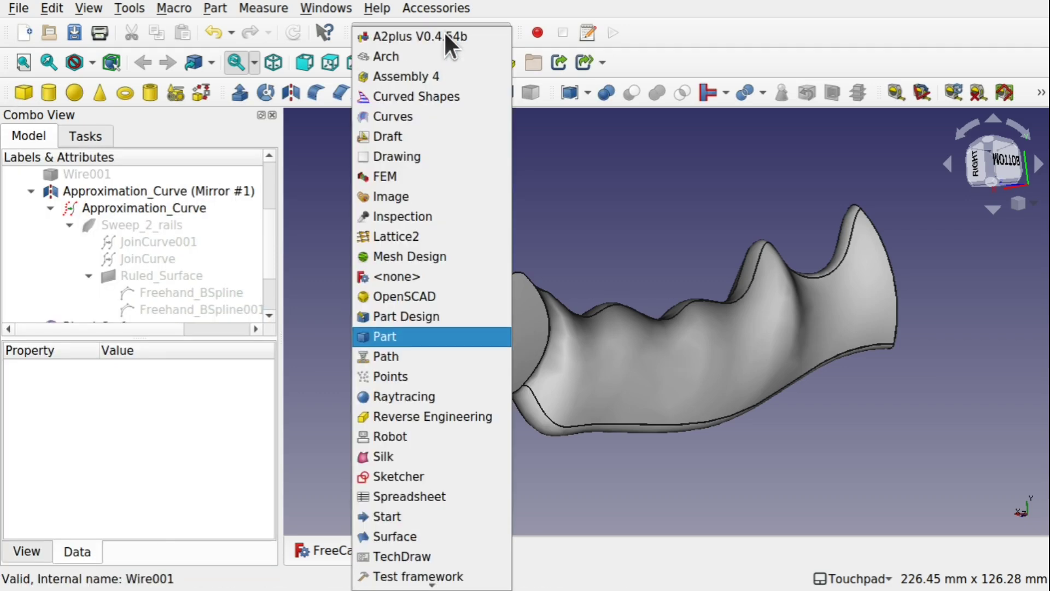
{"action": "left_click", "coordinate": [433, 112]}
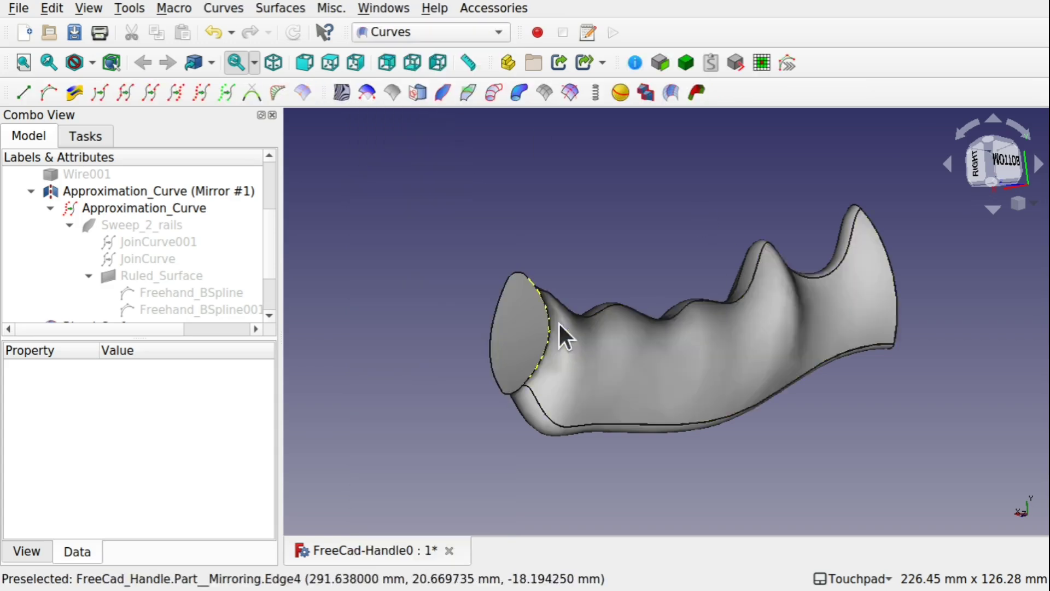
{"action": "left_click_drag", "start_coordinate": [812, 402], "coordinate": [822, 430], "text": "shift"}
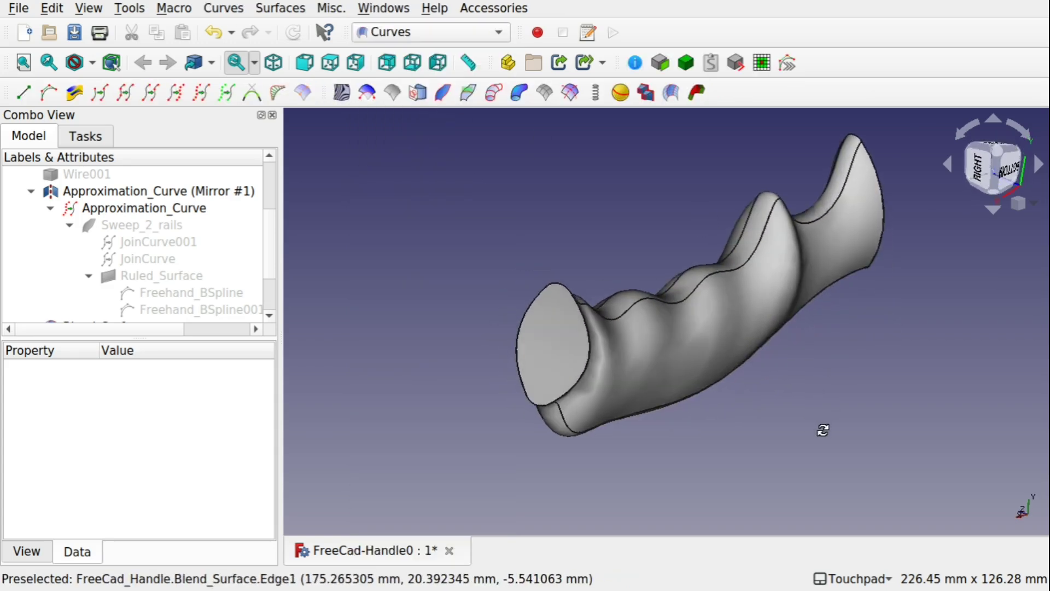
{"action": "middle_click_drag", "start_coordinate": [823, 430], "coordinate": [767, 411], "text": "shift"}
{"action": "scroll", "coordinate": [766, 412], "scroll_direction": "down", "scroll_amount": 1}
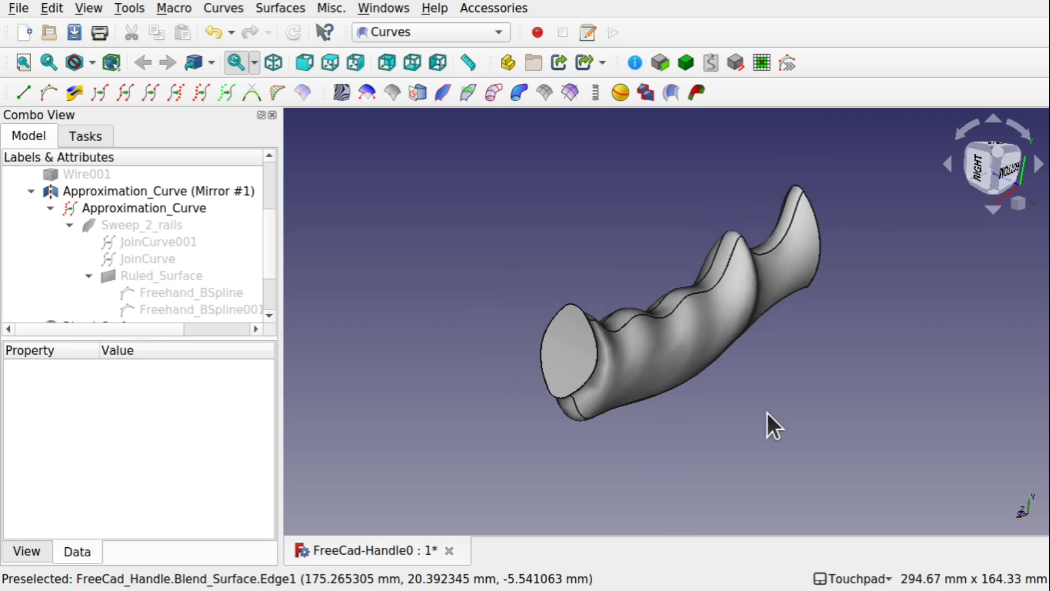
{"action": "left_click_drag", "start_coordinate": [753, 399], "coordinate": [702, 368], "text": "shift"}
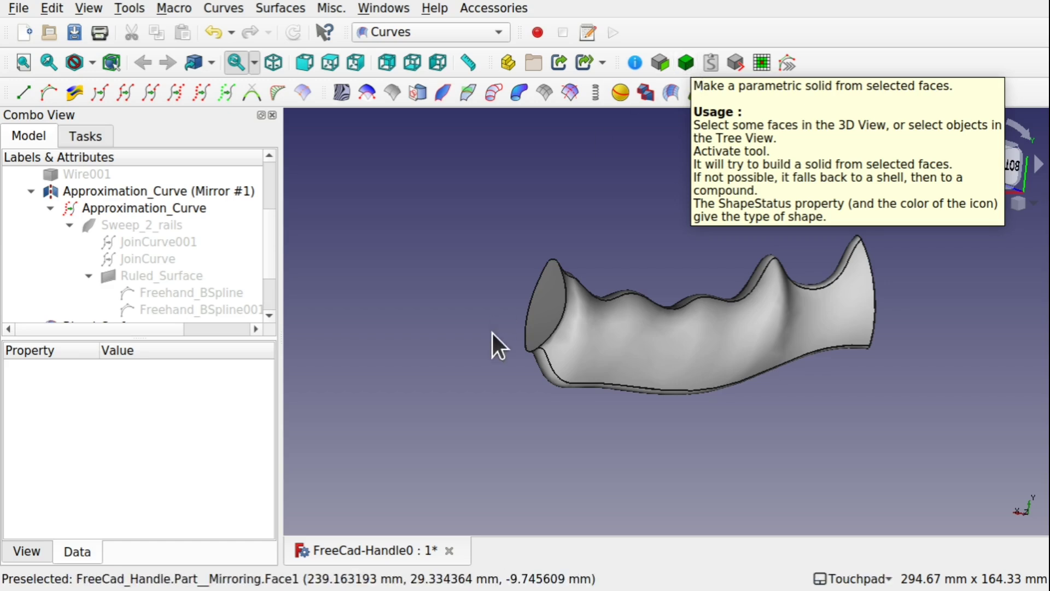
{"action": "left_click", "coordinate": [538, 306]}
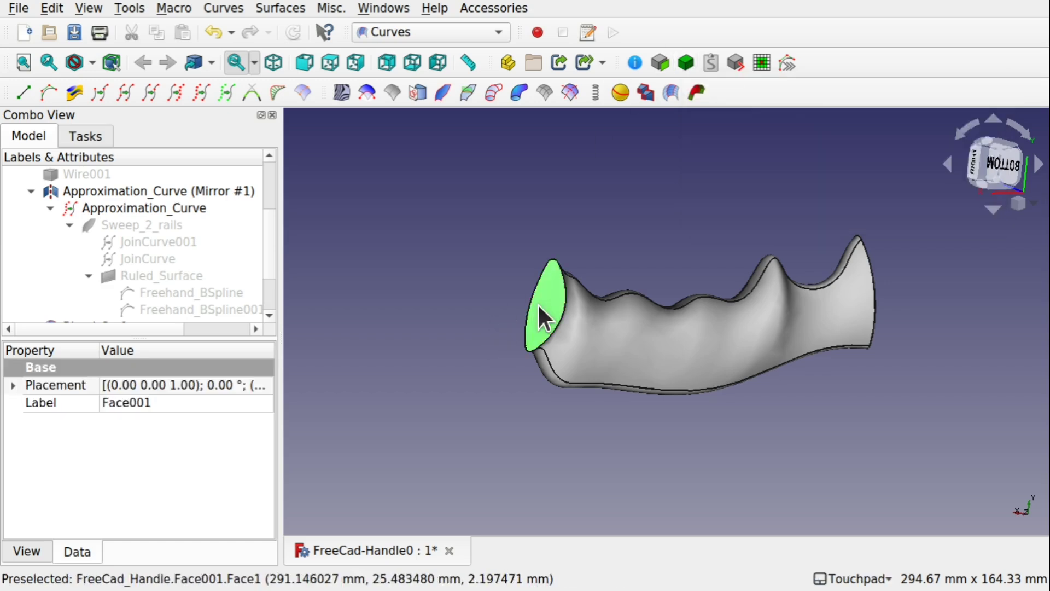
{"action": "left_click", "coordinate": [650, 348], "text": "ctrl"}
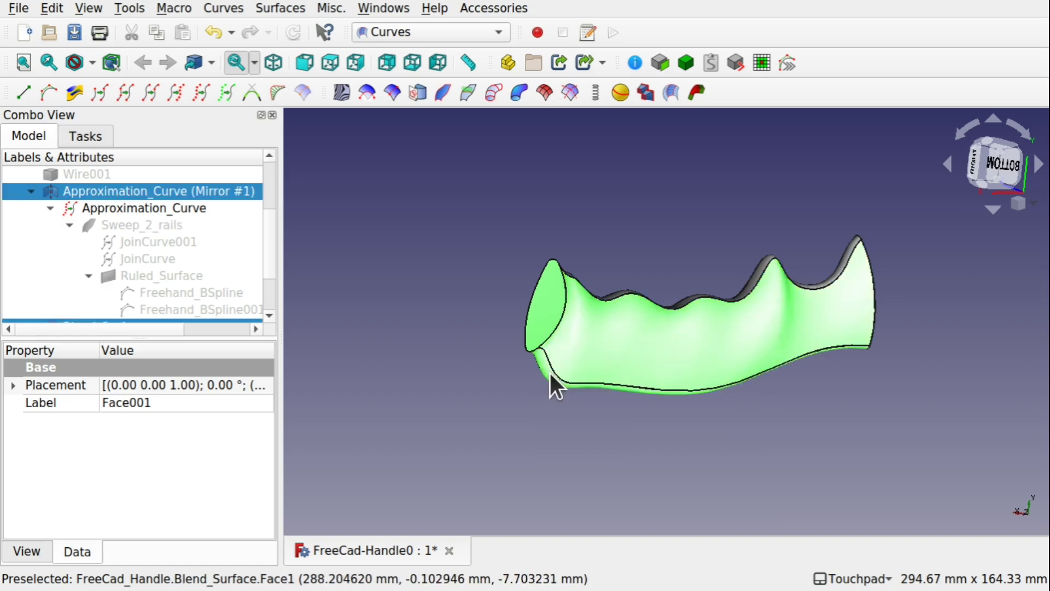
{"action": "left_click_drag", "start_coordinate": [637, 344], "coordinate": [848, 346], "text": "alt"}
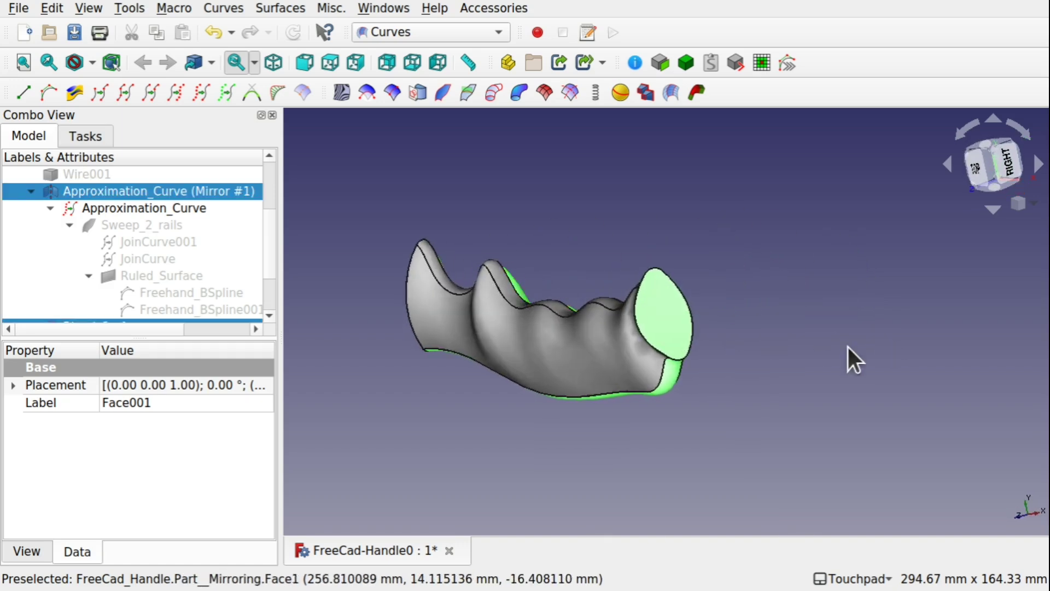
{"action": "left_click", "coordinate": [532, 356], "text": "ctrl"}
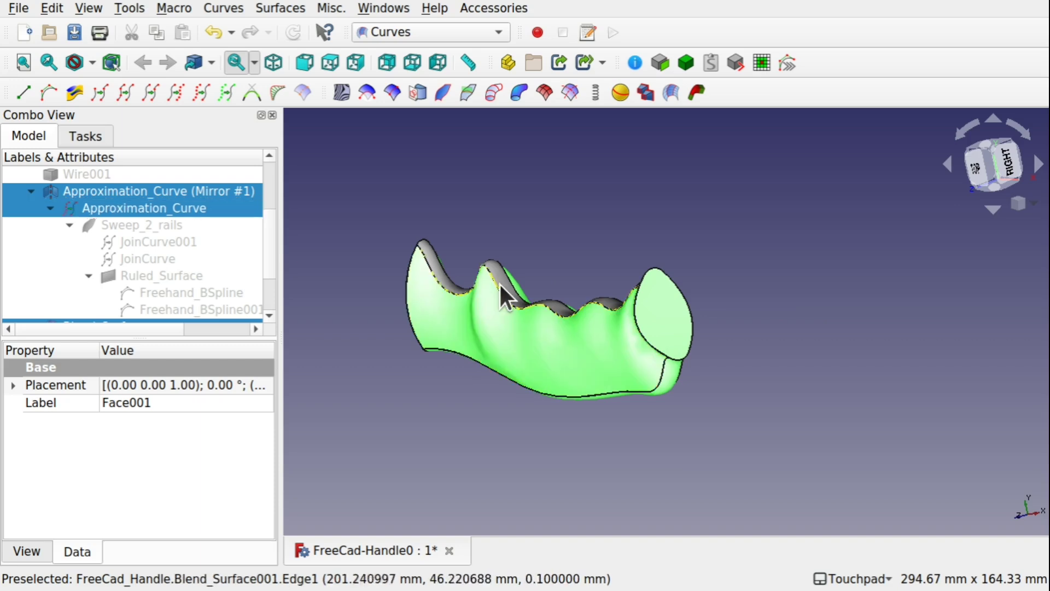
{"action": "mouse_move", "coordinate": [429, 312]}
{"action": "left_mouse_down", "text": "alt"}
{"action": "mouse_move", "coordinate": [564, 329]}
{"action": "mouse_move", "coordinate": [732, 328]}
{"action": "mouse_move", "coordinate": [420, 298]}
{"action": "left_mouse_up", "text": "alt"}
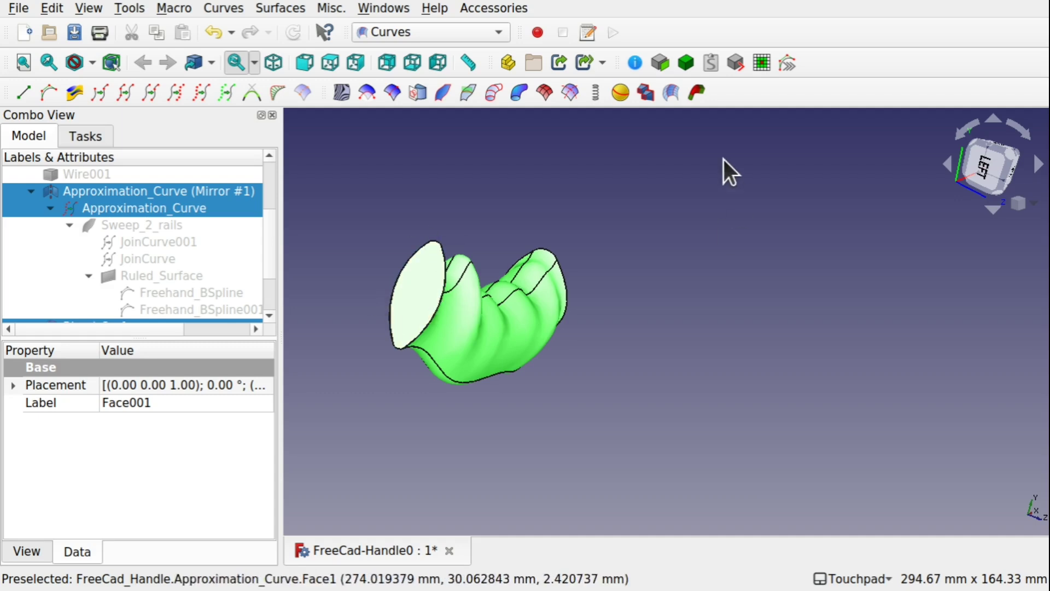
{"action": "left_click", "coordinate": [682, 61]}
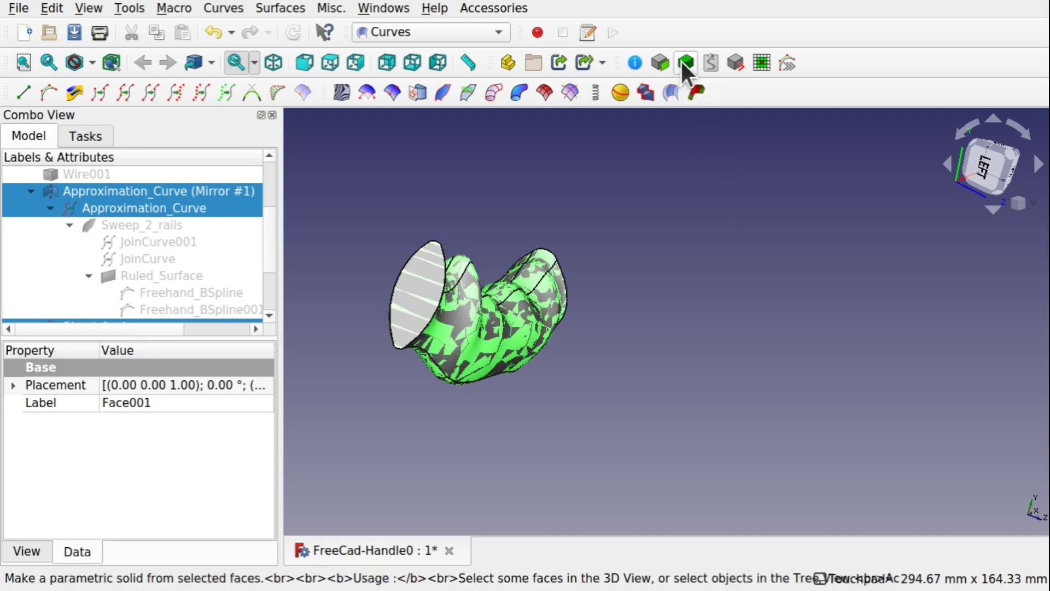
- Check the Shape Status property of the new Solid object
{"action": "left_click_drag", "start_coordinate": [272, 236], "coordinate": [271, 274]}
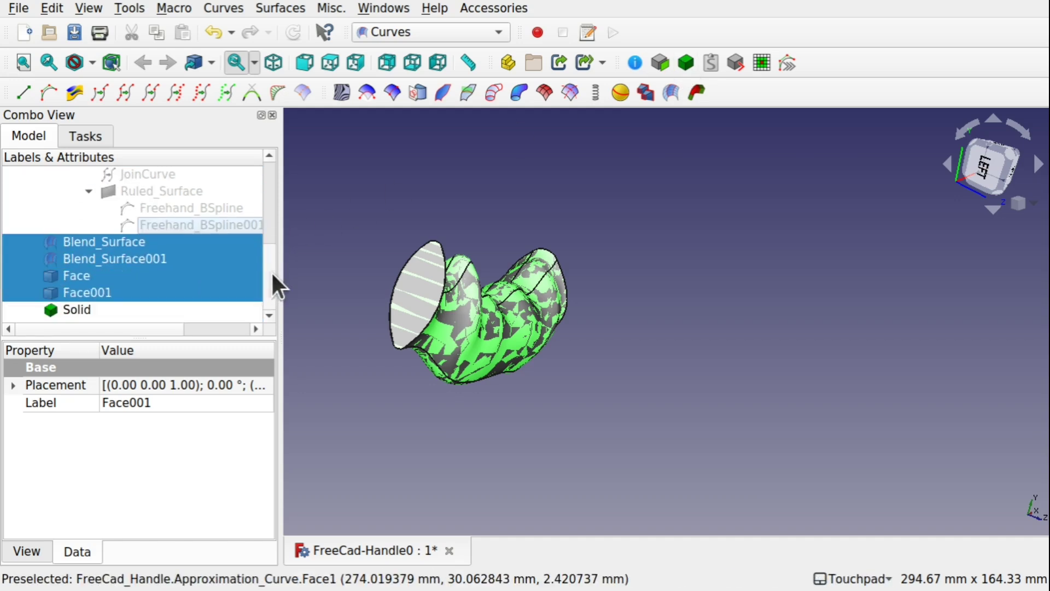
{"action": "left_click", "coordinate": [88, 309]}
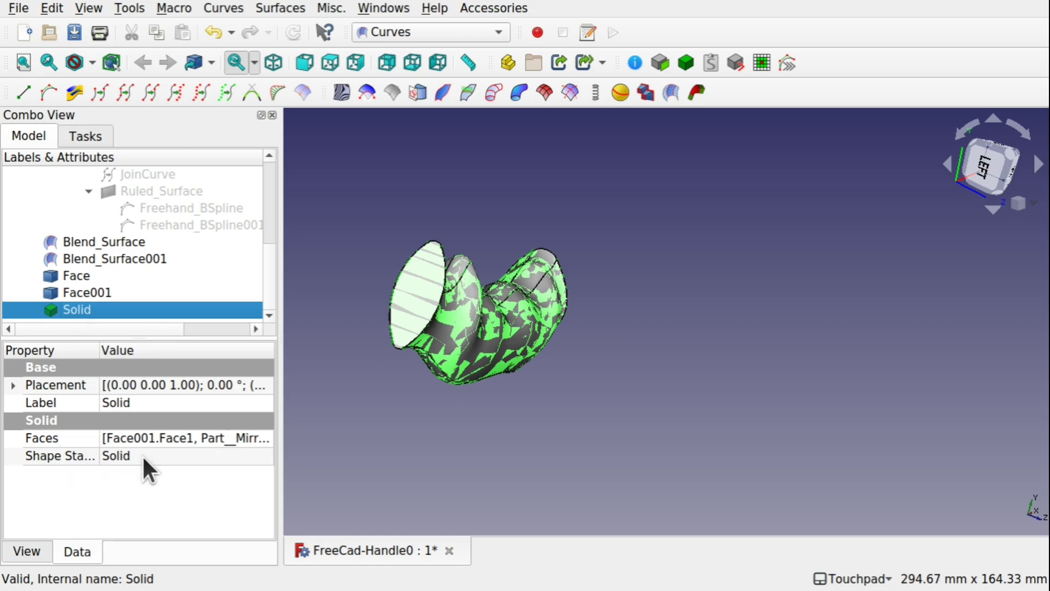
{"action": "left_click_drag", "start_coordinate": [99, 349], "coordinate": [130, 350]}
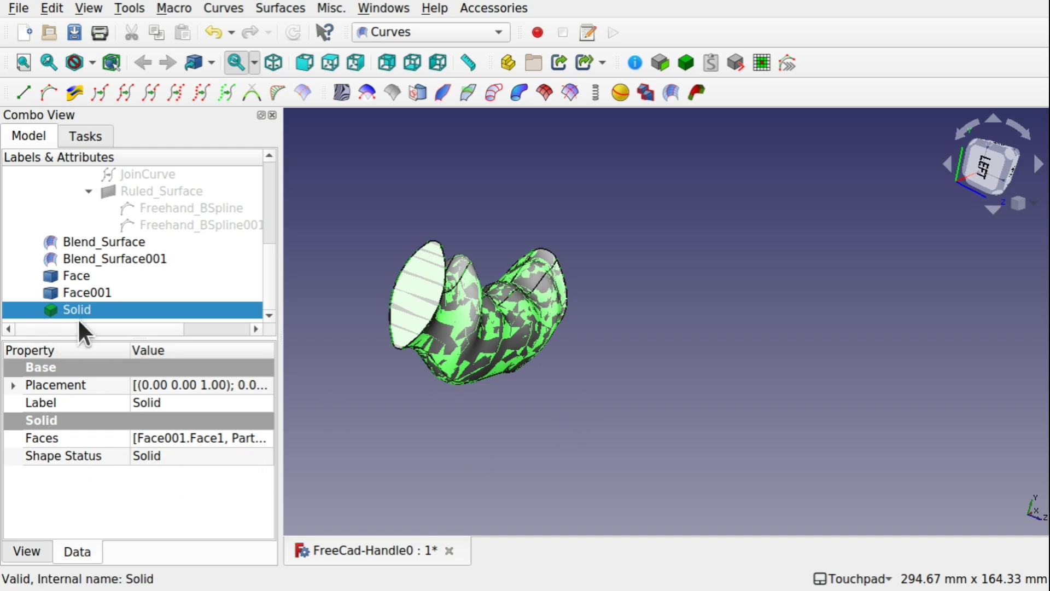
{"action": "left_click", "coordinate": [461, 415]}
- Hide Blend_Surface, Blend_Surface001, Face, Face001, Approximation_Curve and its mirrored copy, leaving only the Solid displayed
{"action": "left_click", "coordinate": [102, 293]}
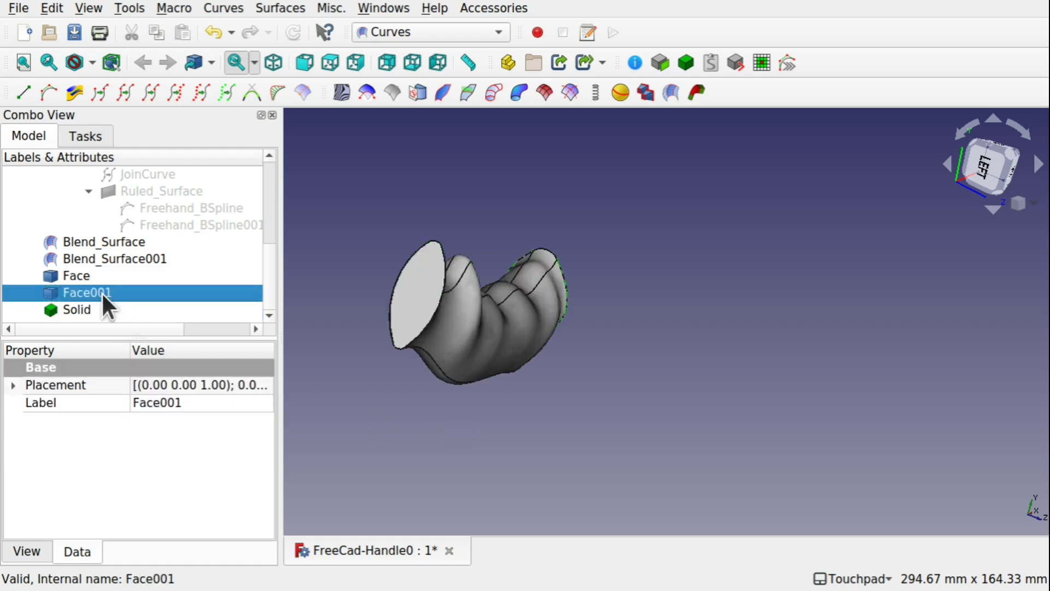
{"action": "left_click", "coordinate": [98, 241], "text": "shift"}
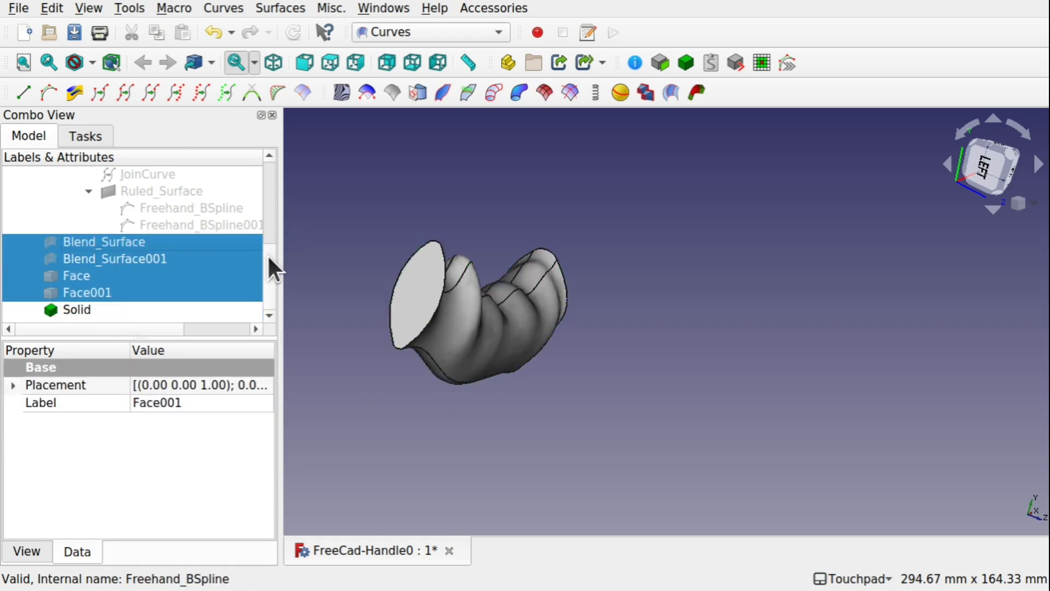
{"action": "left_click_drag", "start_coordinate": [267, 254], "coordinate": [266, 218]}
{"action": "left_click", "coordinate": [168, 204]}
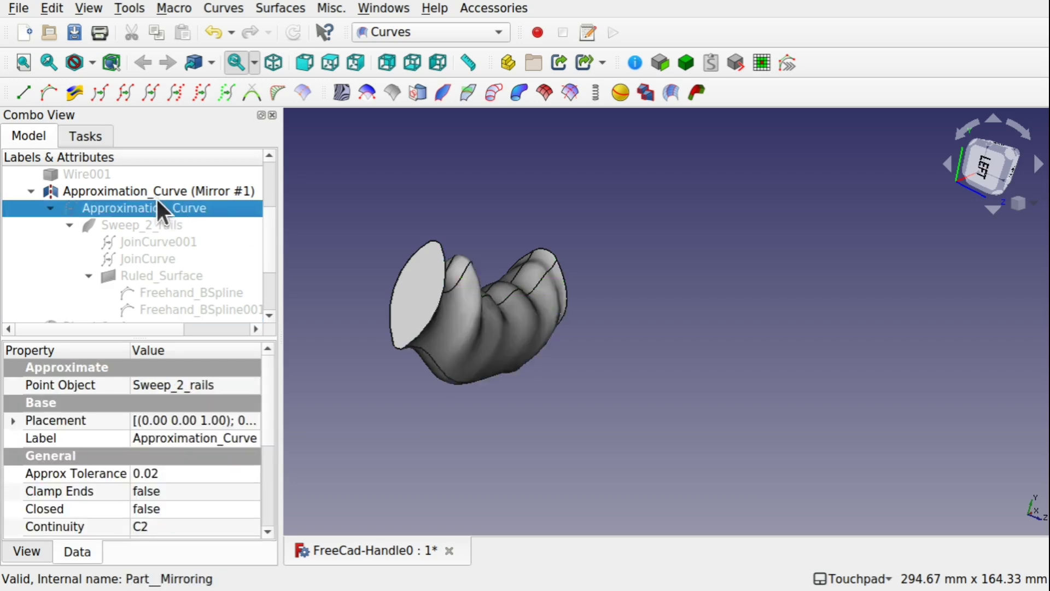
{"action": "left_click", "coordinate": [153, 191]}
{"action": "left_click", "coordinate": [512, 346]}
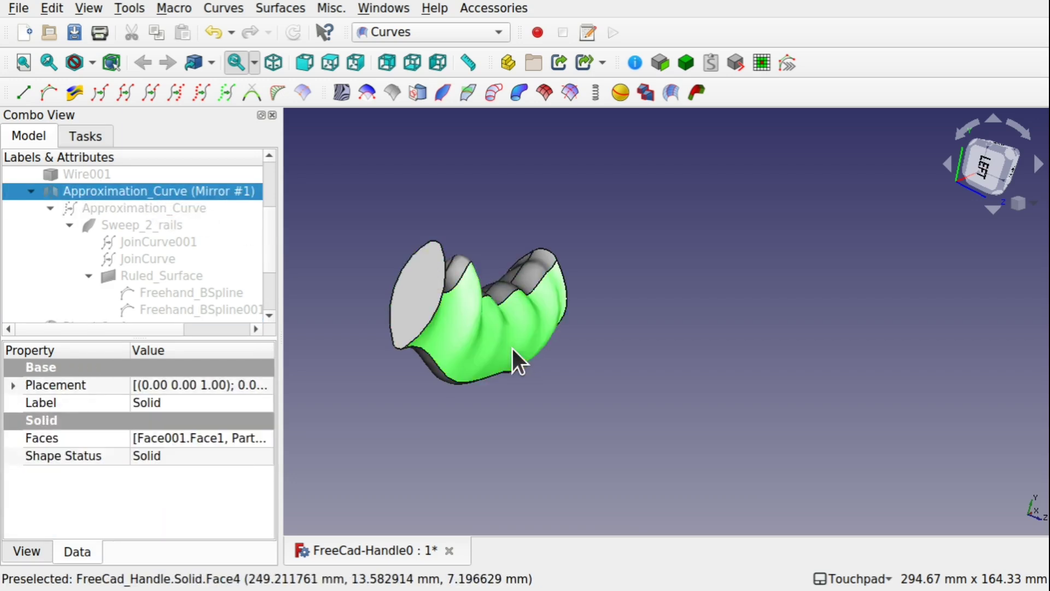
{"action": "middle_click_drag", "start_coordinate": [476, 349], "coordinate": [818, 386], "text": "alt"}
{"action": "scroll", "coordinate": [569, 397], "scroll_direction": "up", "scroll_amount": 2}
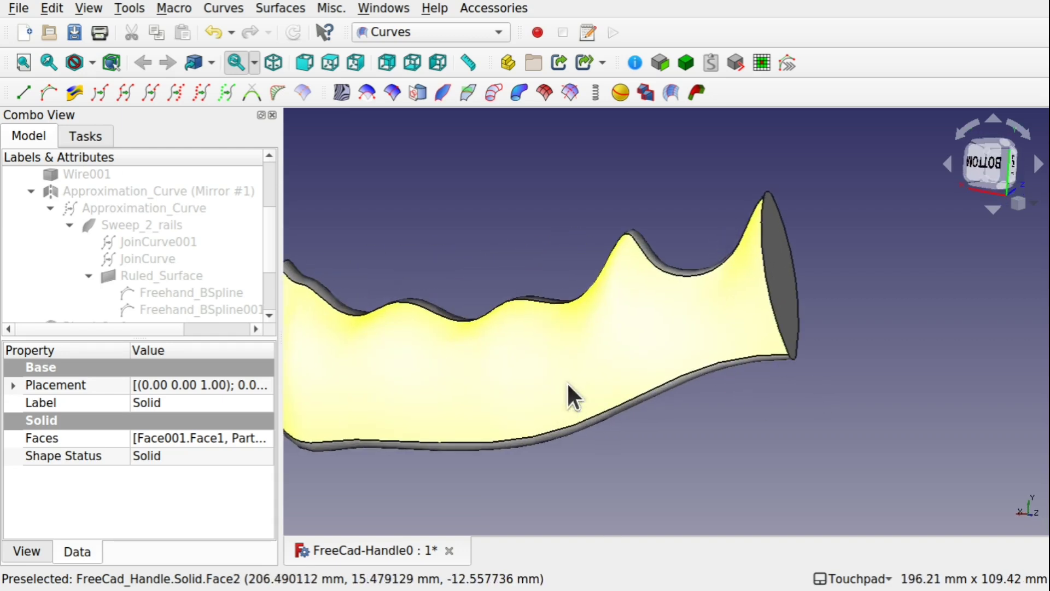
{"action": "middle_click_drag", "start_coordinate": [567, 398], "coordinate": [591, 359], "text": "alt"}
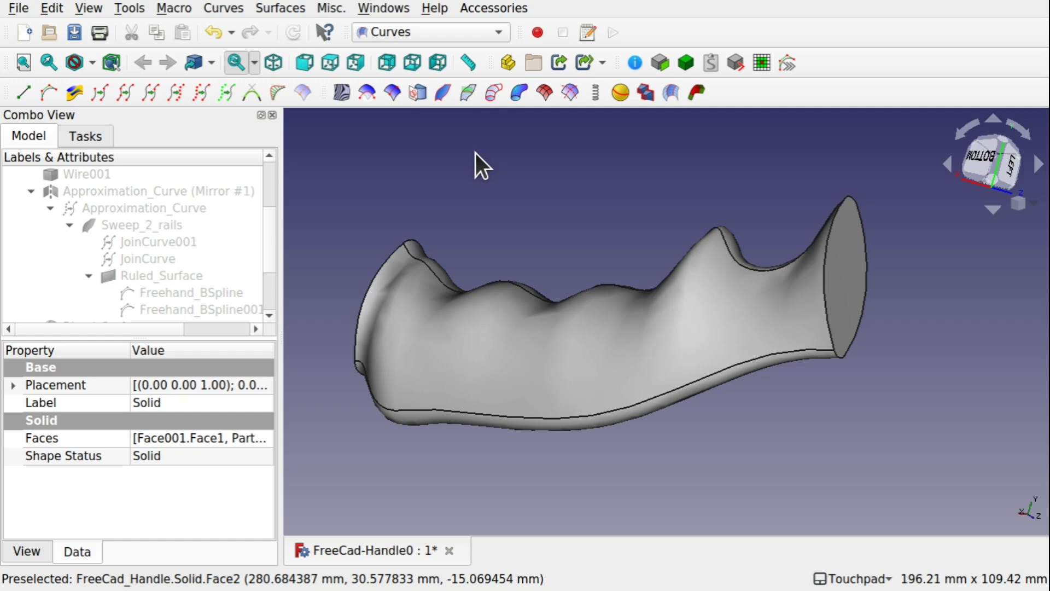
- Switch to the Part workbench and create a primitive cylinder
{"action": "left_click", "coordinate": [432, 33]}
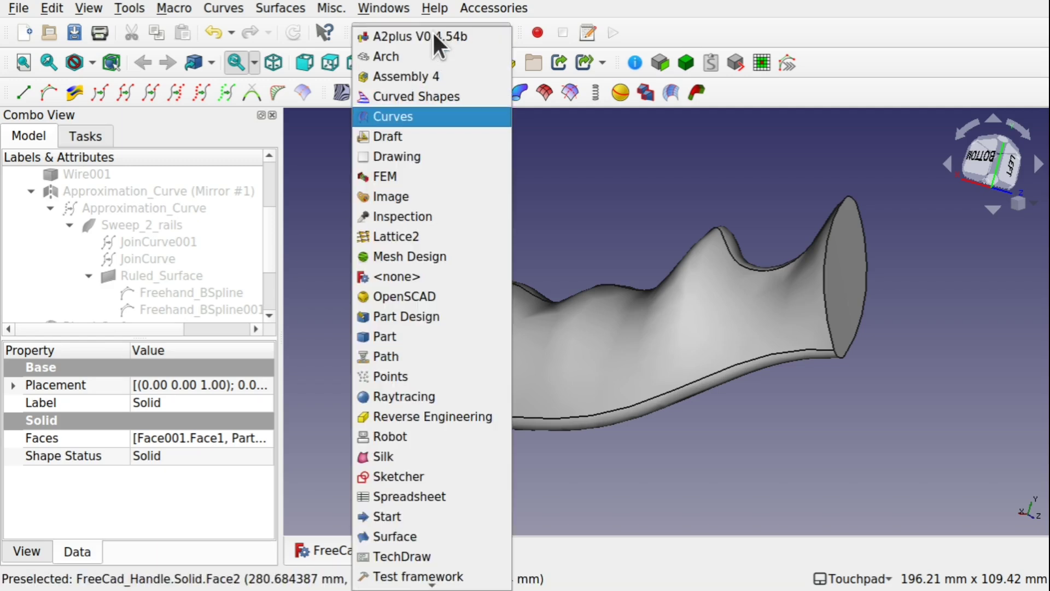
{"action": "left_click", "coordinate": [415, 334]}
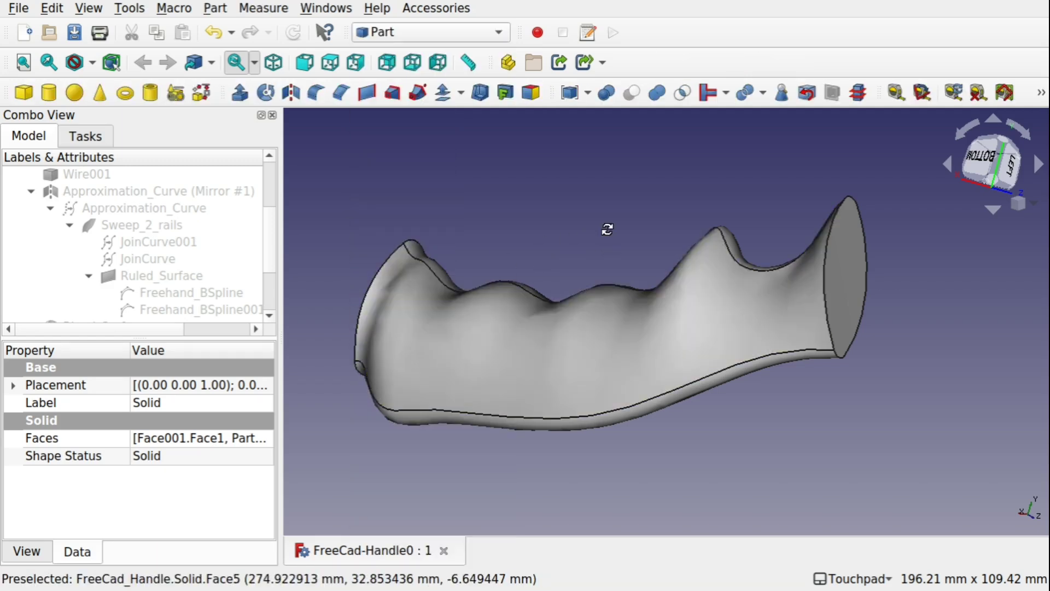
{"action": "left_click_drag", "start_coordinate": [607, 229], "coordinate": [640, 245], "text": "shift"}
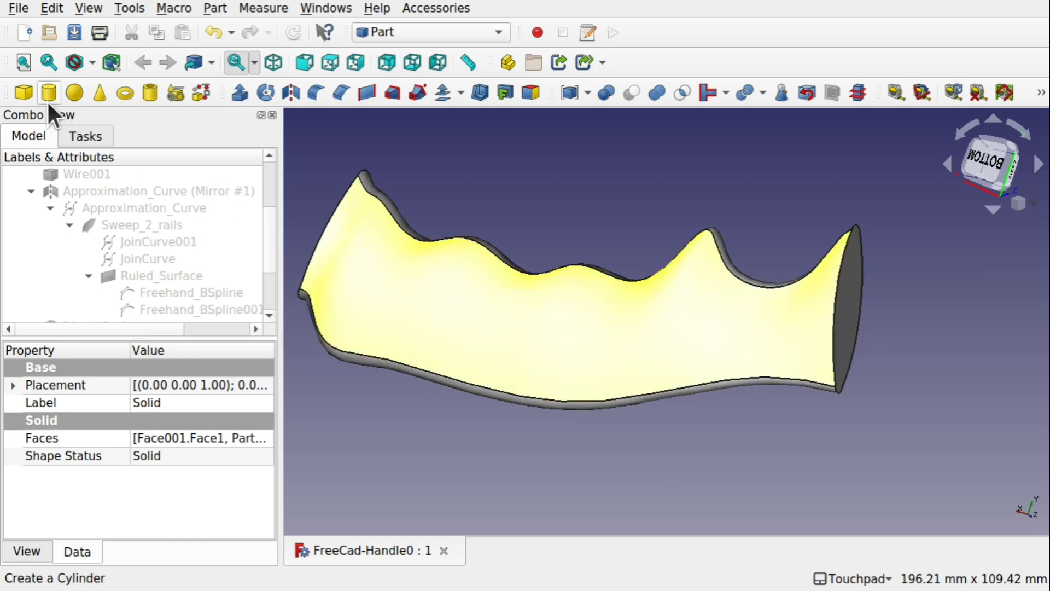
{"action": "left_click", "coordinate": [49, 92]}
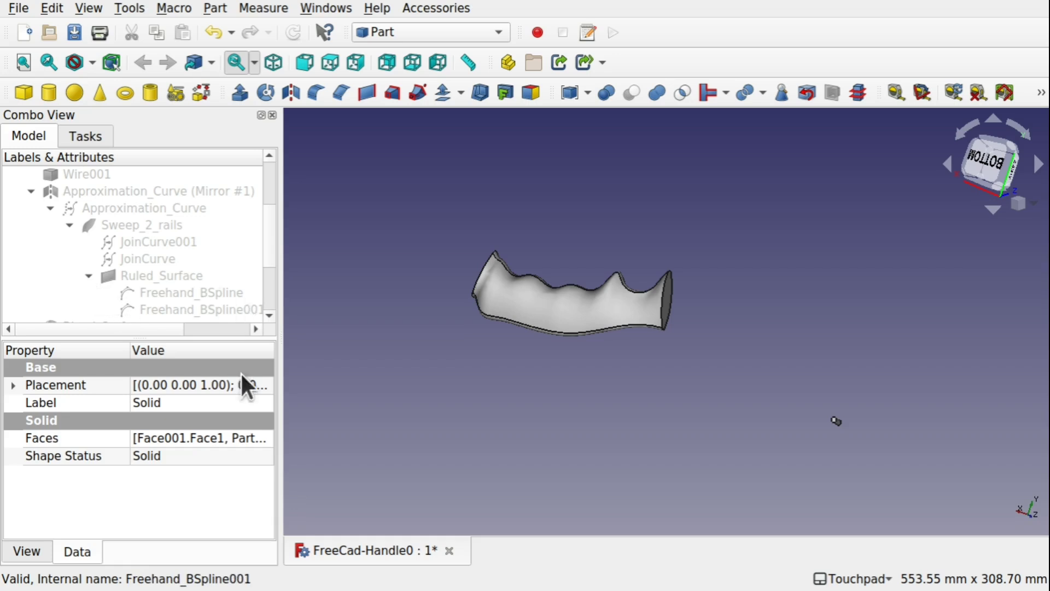
- Set the new cylinder's height to 40 mm and its radius to 10 mm
{"action": "scroll", "coordinate": [267, 263], "scroll_direction": "down", "scroll_amount": 2}
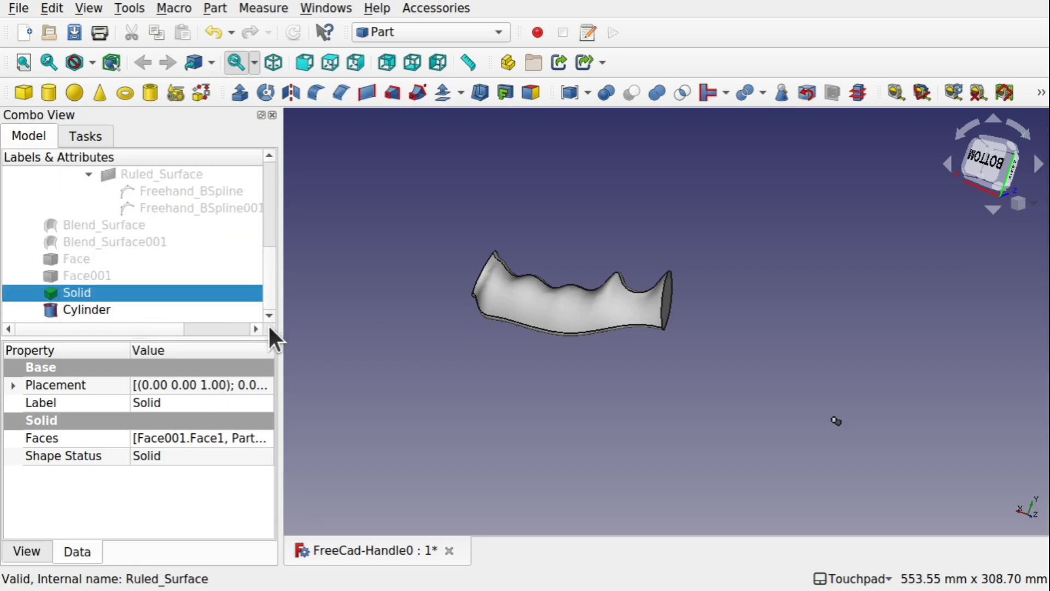
{"action": "left_click", "coordinate": [115, 310]}
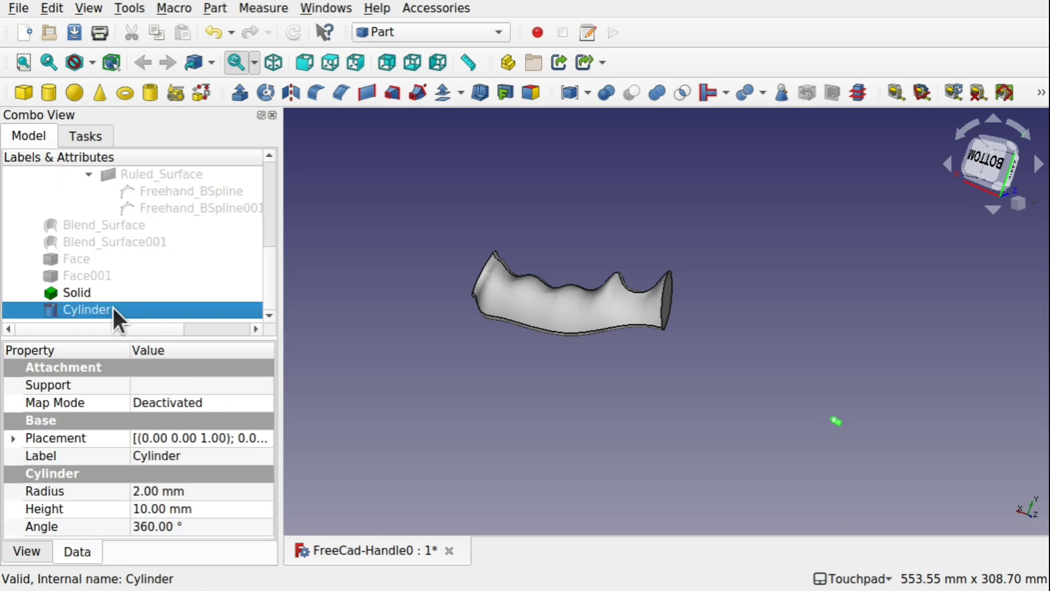
{"action": "left_click", "coordinate": [199, 508]}
{"action": "type", "text": "40"}
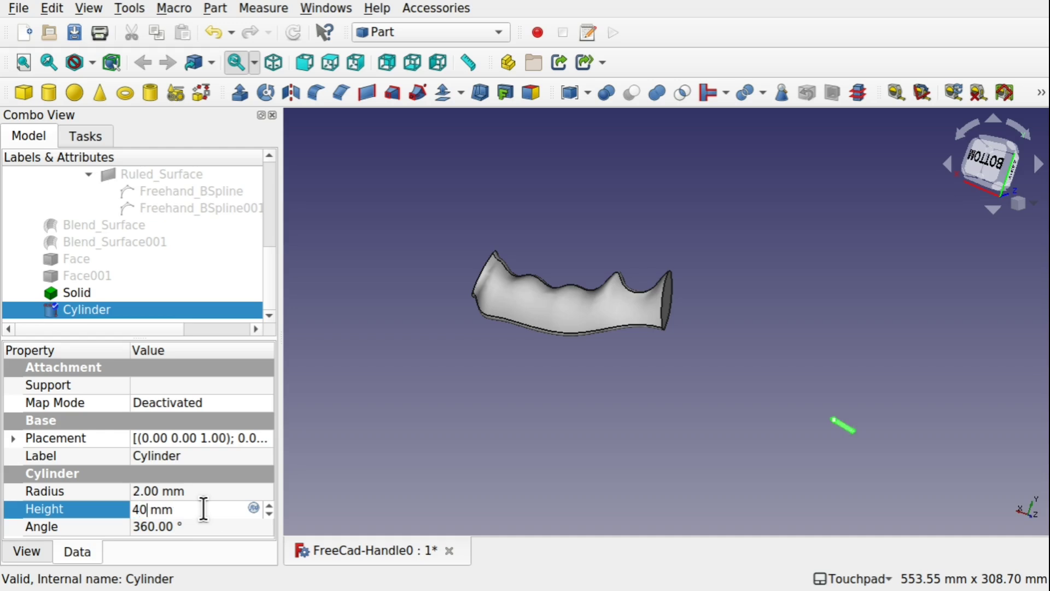
{"action": "left_click", "coordinate": [179, 491]}
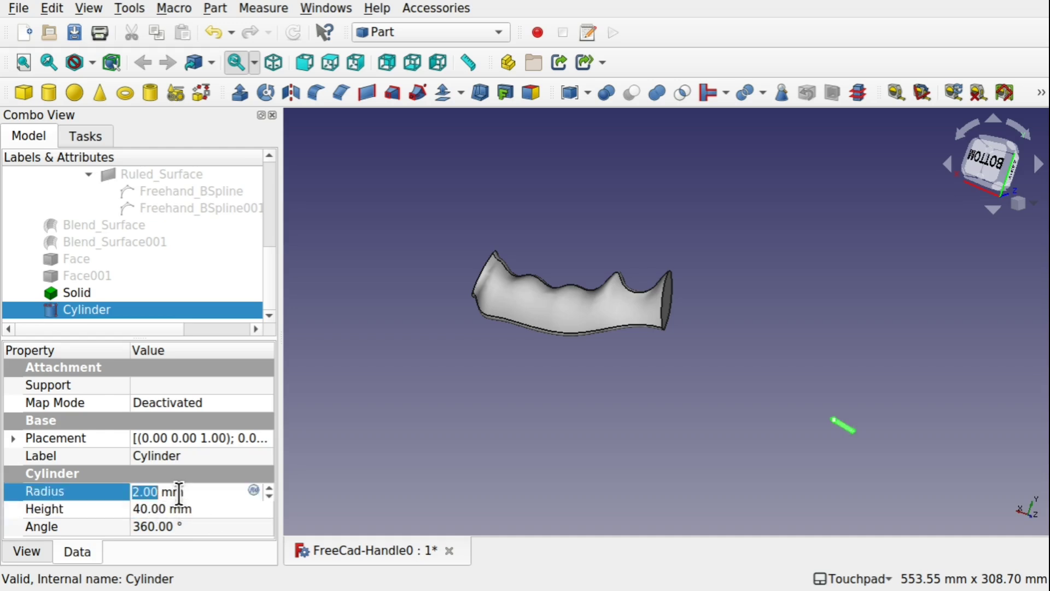
{"action": "type", "text": "10"}
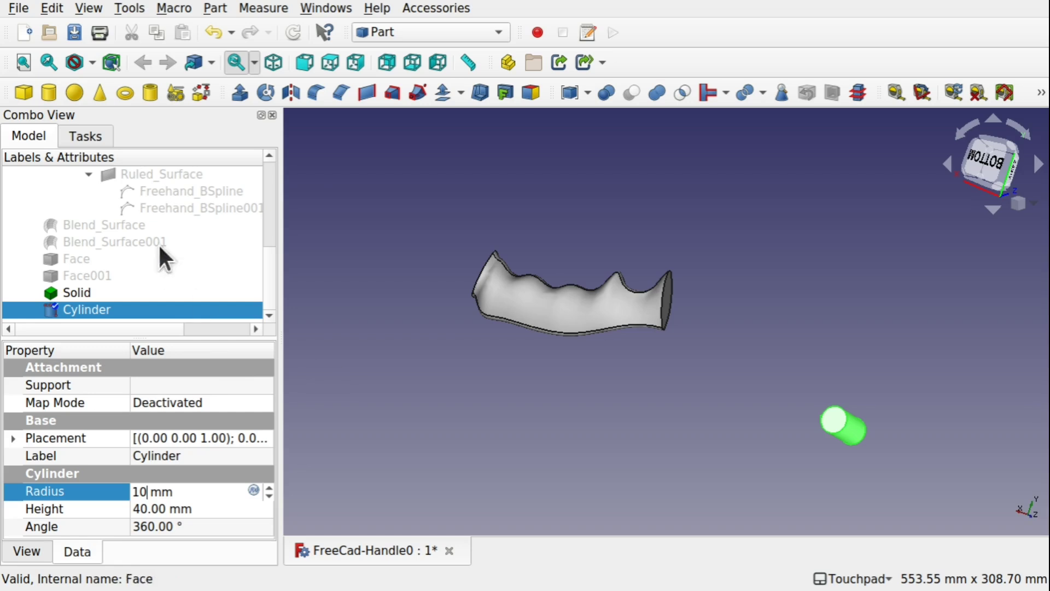
- Transform the cylinder about 264 mm along X, slightly up along Y and -25 mm along Z so it passes through the handle's wide end
{"action": "right_click", "coordinate": [151, 308]}
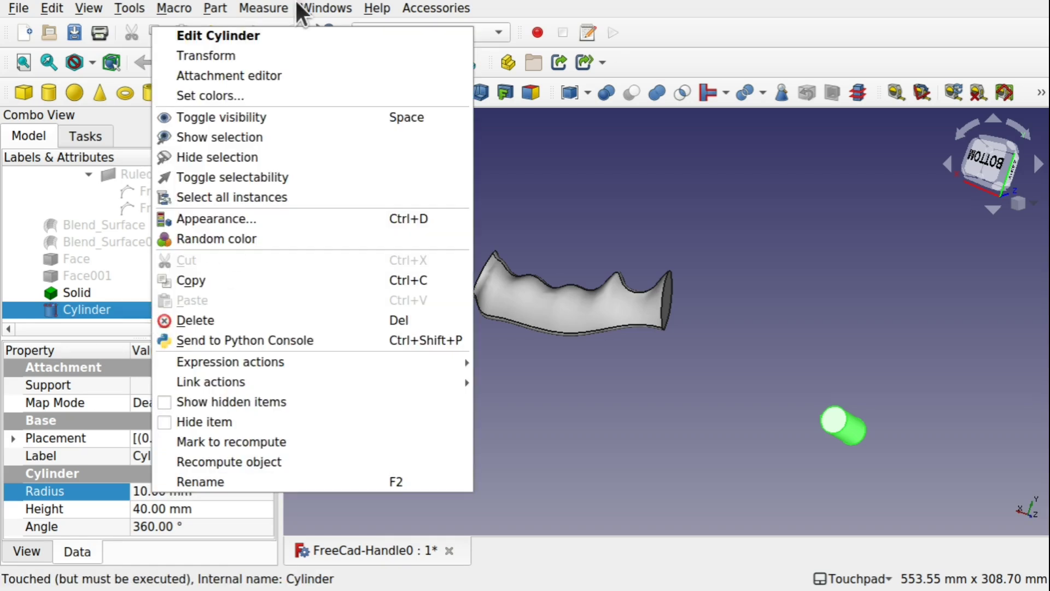
{"action": "left_click", "coordinate": [272, 54]}
{"action": "left_click_drag", "start_coordinate": [730, 397], "coordinate": [432, 241]}
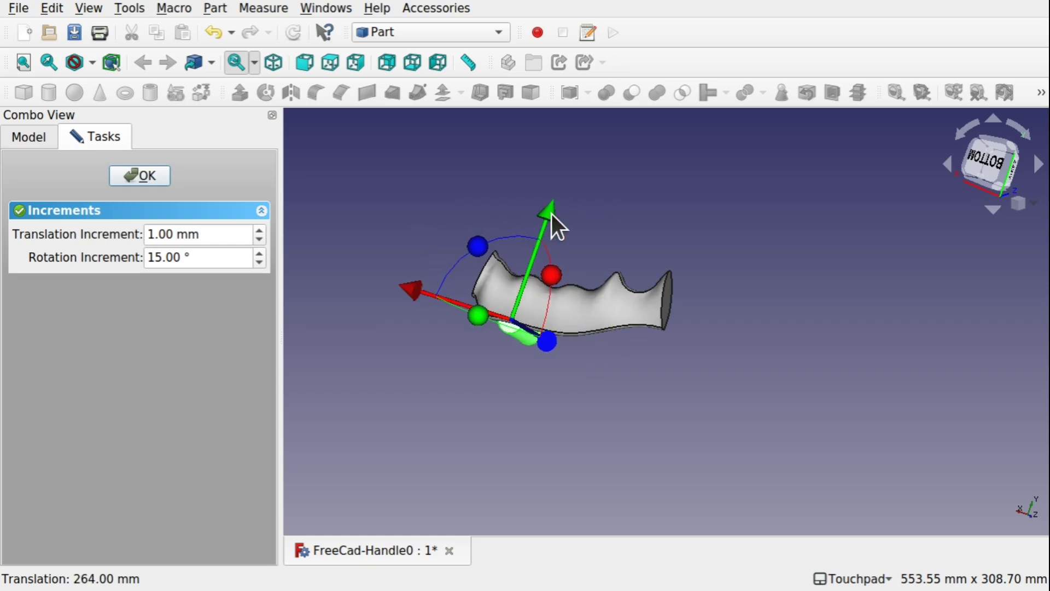
{"action": "left_click_drag", "start_coordinate": [552, 214], "coordinate": [573, 191]}
{"action": "middle_click_drag", "start_coordinate": [539, 265], "coordinate": [589, 239]}
{"action": "left_click_drag", "start_coordinate": [450, 441], "coordinate": [465, 415]}
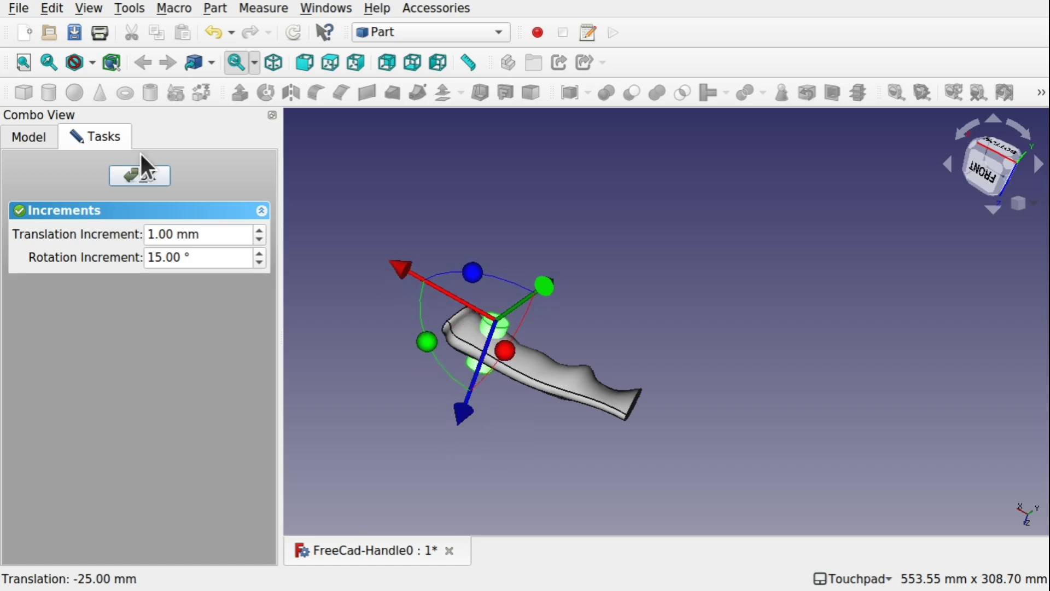
{"action": "left_click", "coordinate": [141, 174]}
- Cut the cylinder from the handle Solid to make a through hole, and inspect the hole's inner wall
{"action": "middle_click_drag", "start_coordinate": [587, 286], "coordinate": [562, 297]}
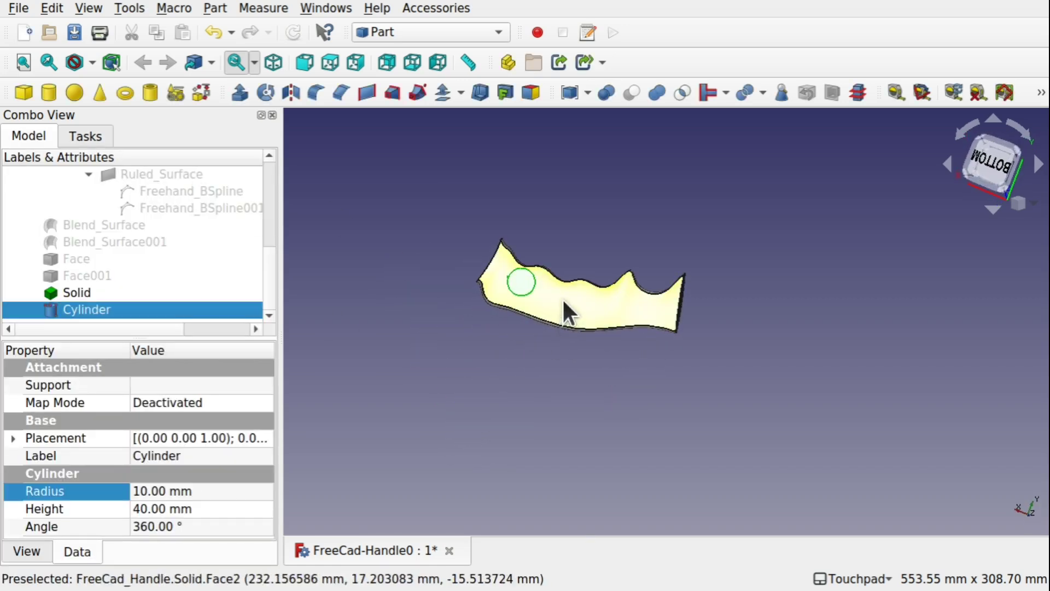
{"action": "left_click", "coordinate": [562, 297]}
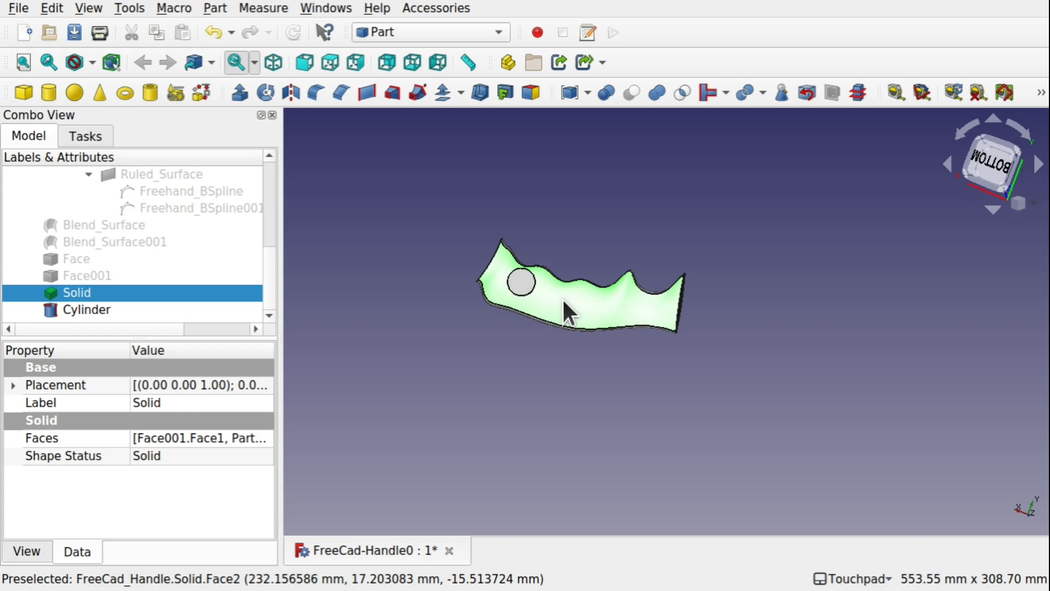
{"action": "left_click", "coordinate": [520, 277], "text": "ctrl"}
{"action": "scroll", "coordinate": [520, 277], "scroll_direction": "up", "scroll_amount": 5}
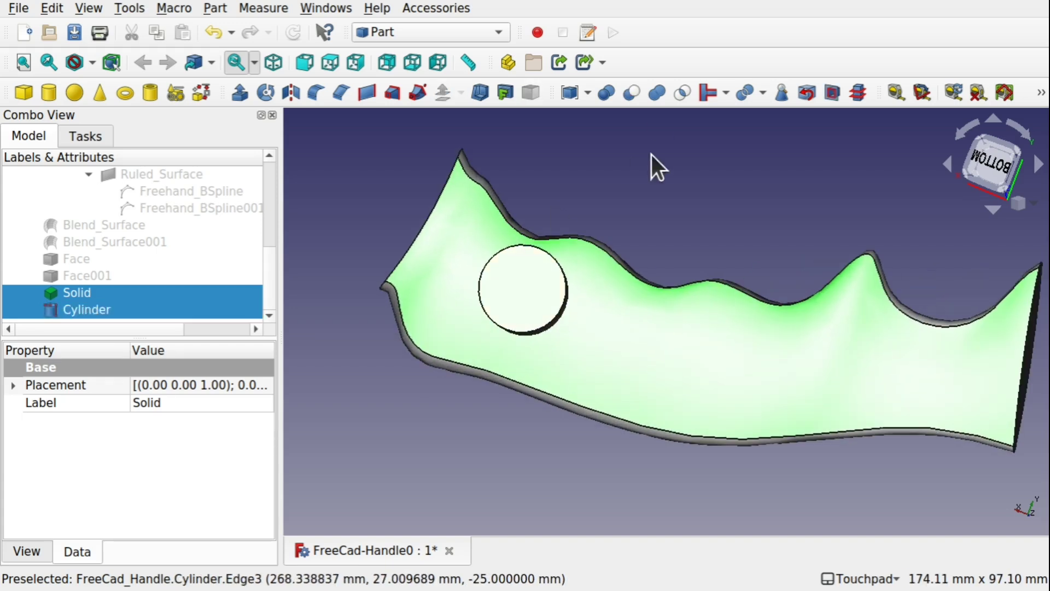
{"action": "left_click", "coordinate": [627, 90]}
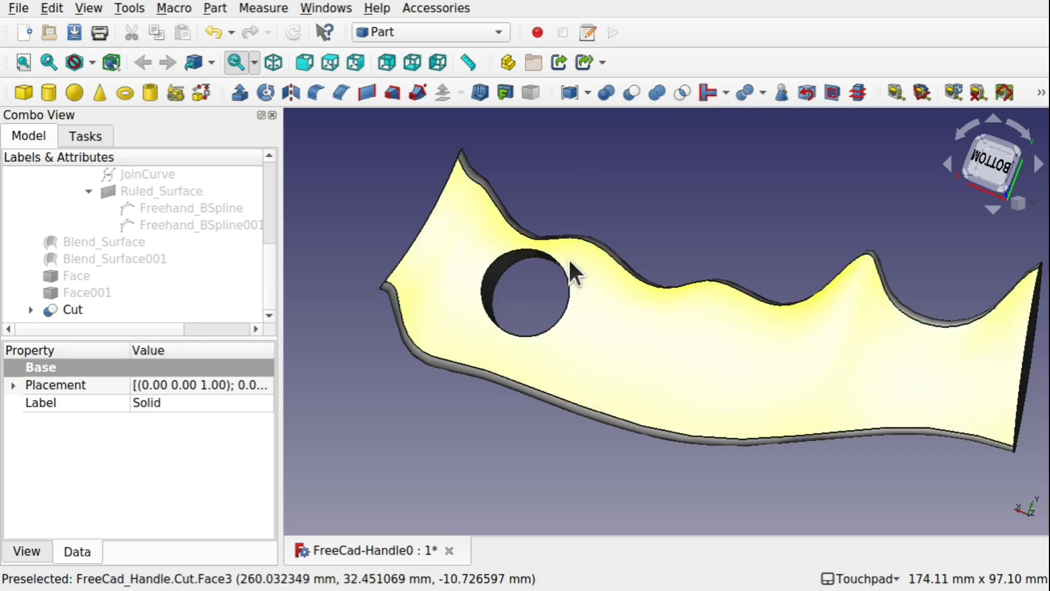
{"action": "mouse_move", "coordinate": [576, 348]}
{"action": "left_mouse_down", "text": "shift"}
{"action": "mouse_move", "coordinate": [614, 293]}
{"action": "mouse_move", "coordinate": [675, 253]}
{"action": "mouse_move", "coordinate": [652, 311]}
{"action": "mouse_move", "coordinate": [591, 350]}
{"action": "left_mouse_up", "text": "shift"}
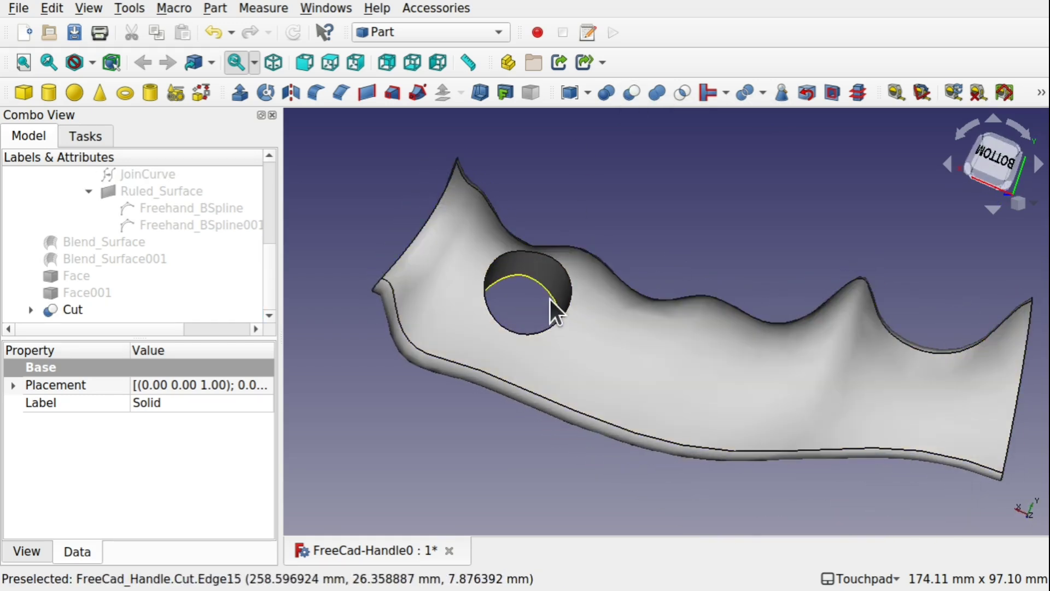
{"action": "scroll", "coordinate": [550, 300], "scroll_direction": "up", "scroll_amount": 4}
{"action": "left_click_drag", "start_coordinate": [550, 299], "coordinate": [608, 301], "text": "shift"}
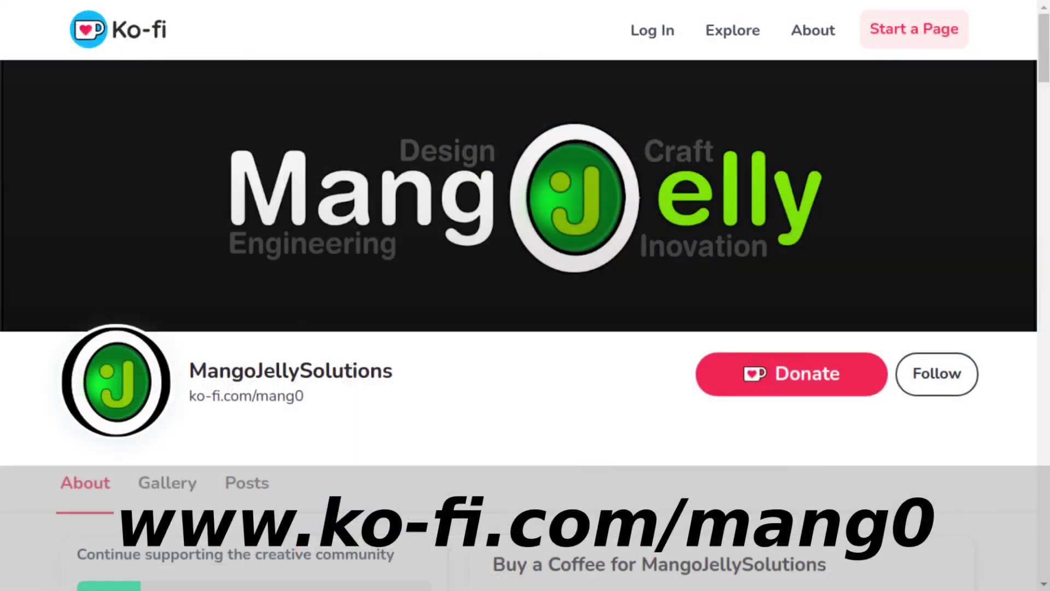